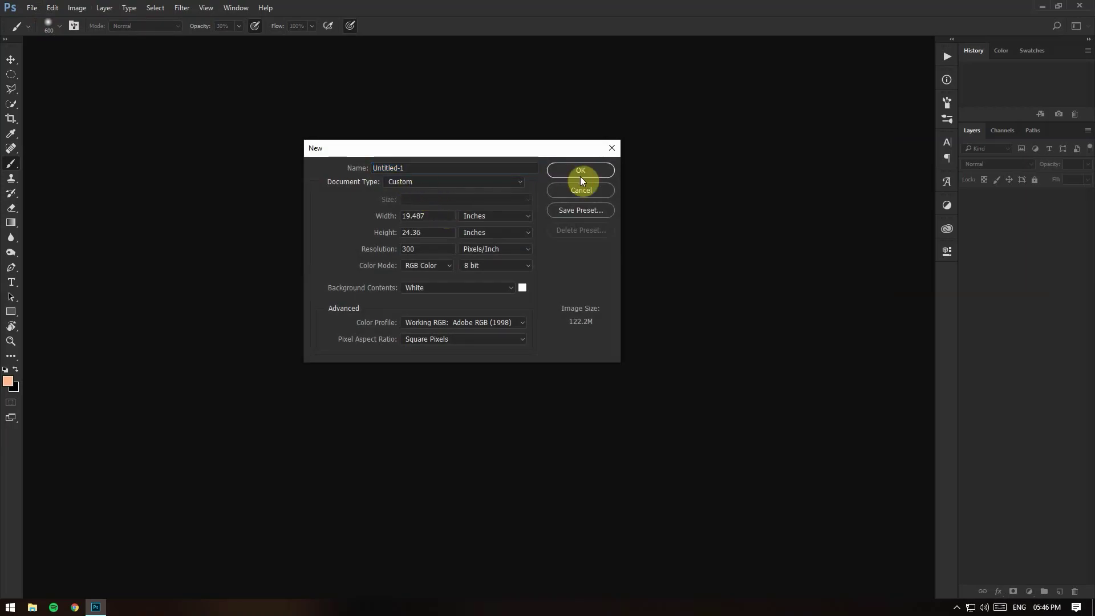
# Step: Create the mpwork02 document and place the desert photo lower on the canvas
pyautogui.write('mpwork02')
pyautogui.press('Return')
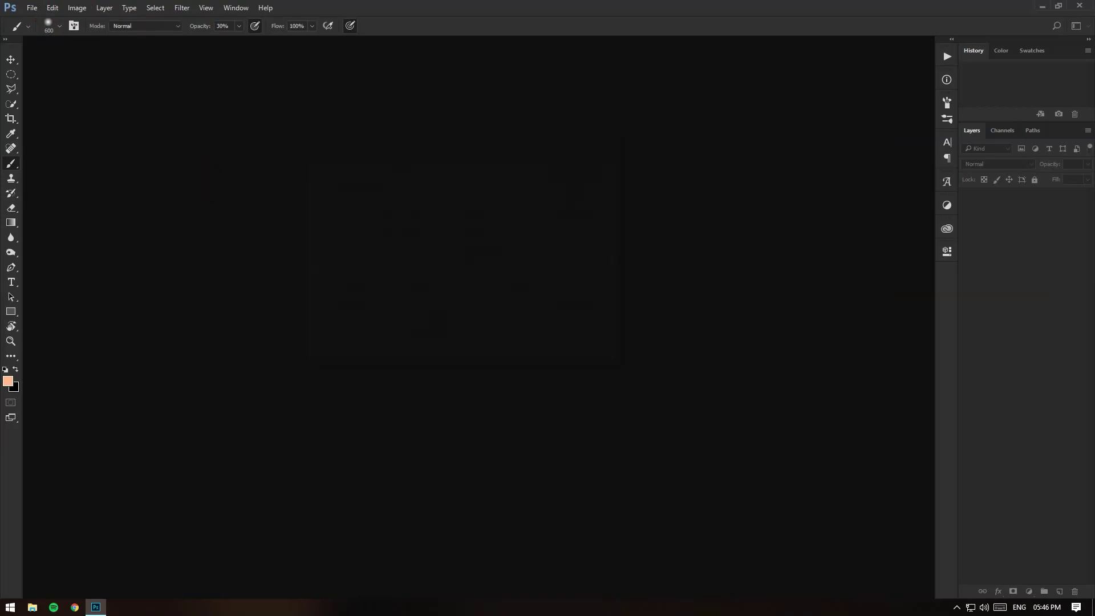
pyautogui.moveTo(556, 265); pyautogui.dragTo(556, 336)
pyautogui.press('Return')
# Step: Duplicate the desert photo layer and zoom in on the walking man for healing
pyautogui.click(11, 149)
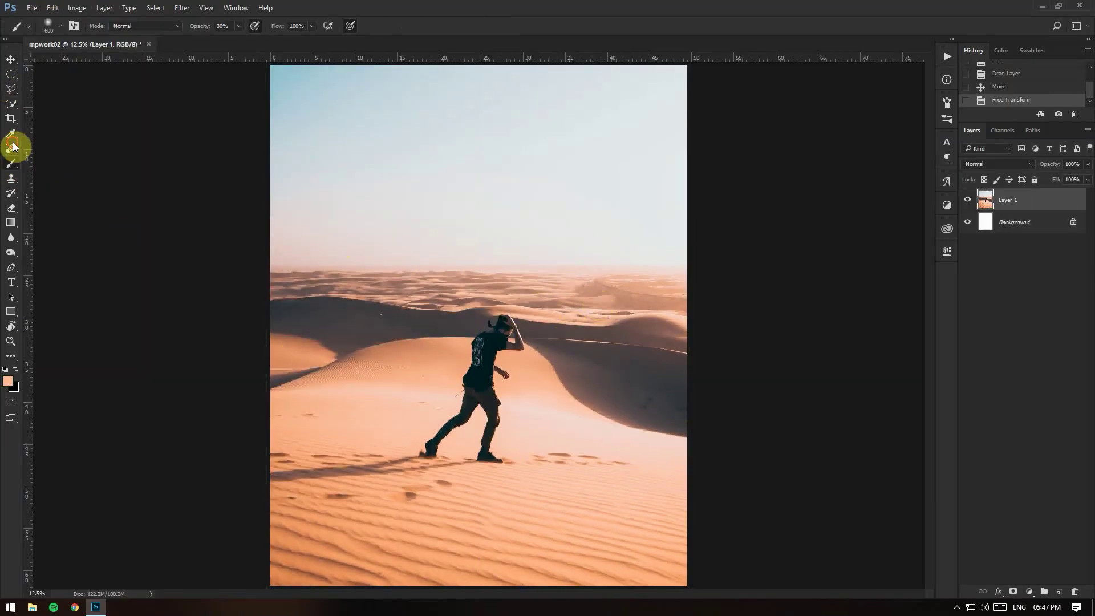
pyautogui.moveTo(1008, 199); pyautogui.dragTo(1058, 591)
pyautogui.hotkey('ctrl', '+')
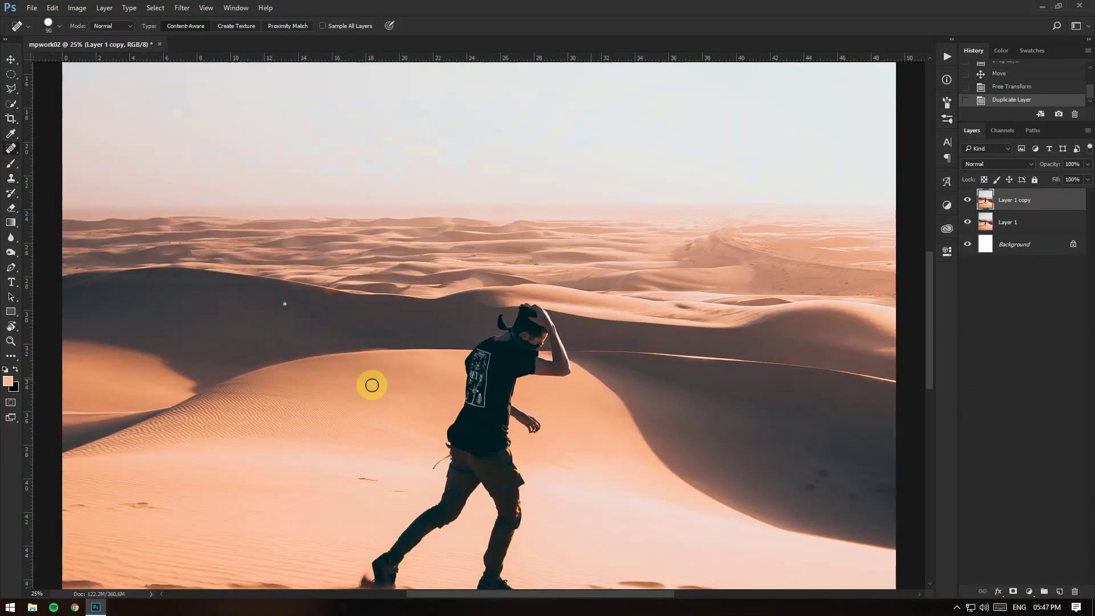
pyautogui.click(332, 308)
pyautogui.press(']')
pyautogui.press(']')
pyautogui.press(']')
# Step: Heal away the man's head, torso and legs with the Spot Healing Brush
pyautogui.moveTo(459, 228)
pyautogui.mouseDown()
pyautogui.moveTo(479, 325)
pyautogui.moveTo(489, 286)
pyautogui.moveTo(435, 359)
pyautogui.moveTo(445, 440)
pyautogui.mouseUp()
pyautogui.press('[')
pyautogui.press('[')
pyautogui.press('[')
pyautogui.press(']')
pyautogui.press(']')
pyautogui.press(']')
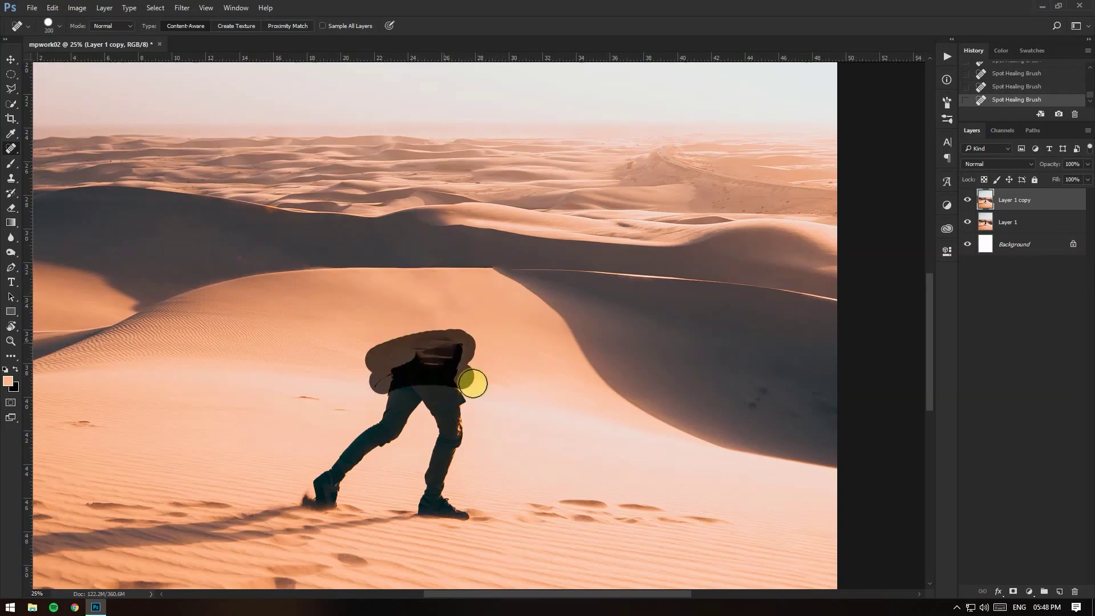
pyautogui.scroll(-3, 474, 302)
pyautogui.moveTo(508, 282); pyautogui.dragTo(452, 333)
pyautogui.moveTo(430, 288); pyautogui.dragTo(354, 353)
pyautogui.click(425, 302)
pyautogui.moveTo(476, 268); pyautogui.dragTo(464, 274)
pyautogui.click(469, 335)
# Step: Heal spots on the upper dune and remove the man's long shadow across the sand
pyautogui.moveTo(485, 211)
pyautogui.mouseDown()
pyautogui.moveTo(453, 205)
pyautogui.moveTo(667, 144)
pyautogui.mouseUp()
pyautogui.click(482, 154)
pyautogui.moveTo(234, 329)
pyautogui.mouseDown()
pyautogui.moveTo(399, 316)
pyautogui.moveTo(525, 286)
pyautogui.moveTo(408, 318)
pyautogui.moveTo(542, 293)
pyautogui.moveTo(654, 297)
pyautogui.mouseUp()
pyautogui.scroll(3, 627, 273)
pyautogui.hotkey('ctrl', '0')
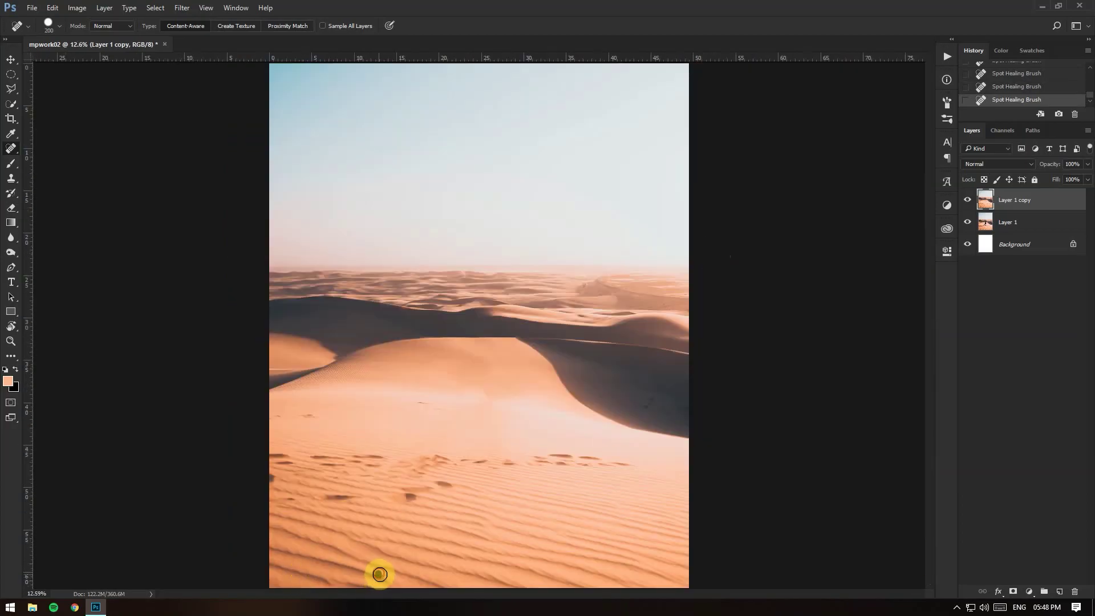
# Step: Move and scale both desert layers together so they fill the canvas
pyautogui.press('v')
pyautogui.keyDown('ctrl'); pyautogui.click(1019, 231); pyautogui.keyUp('ctrl')
pyautogui.moveTo(290, 391); pyautogui.dragTo(313, 391)
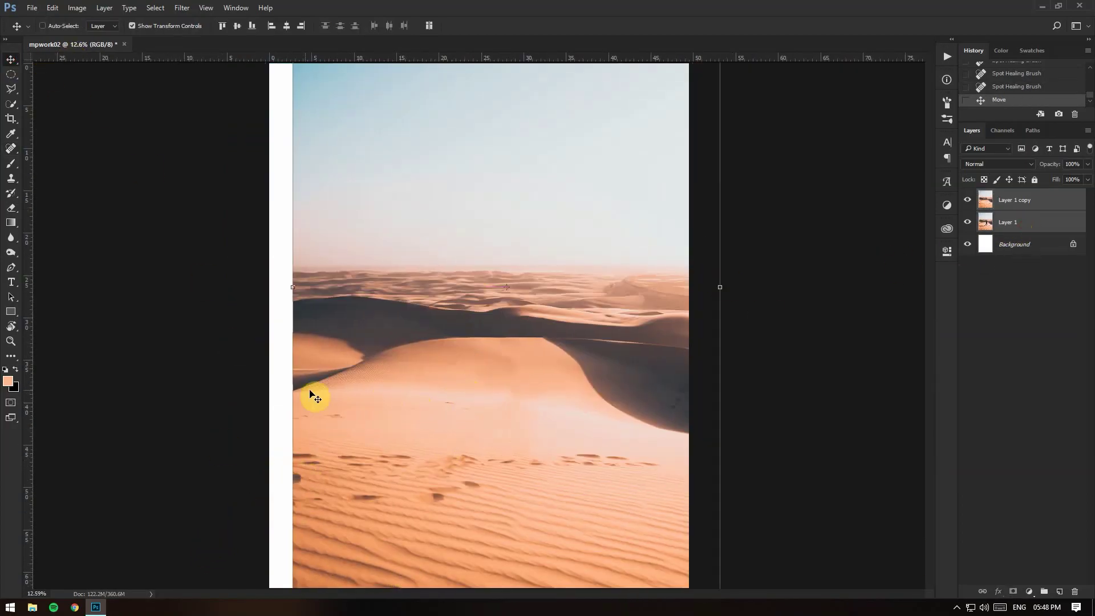
pyautogui.moveTo(495, 352); pyautogui.dragTo(463, 352)
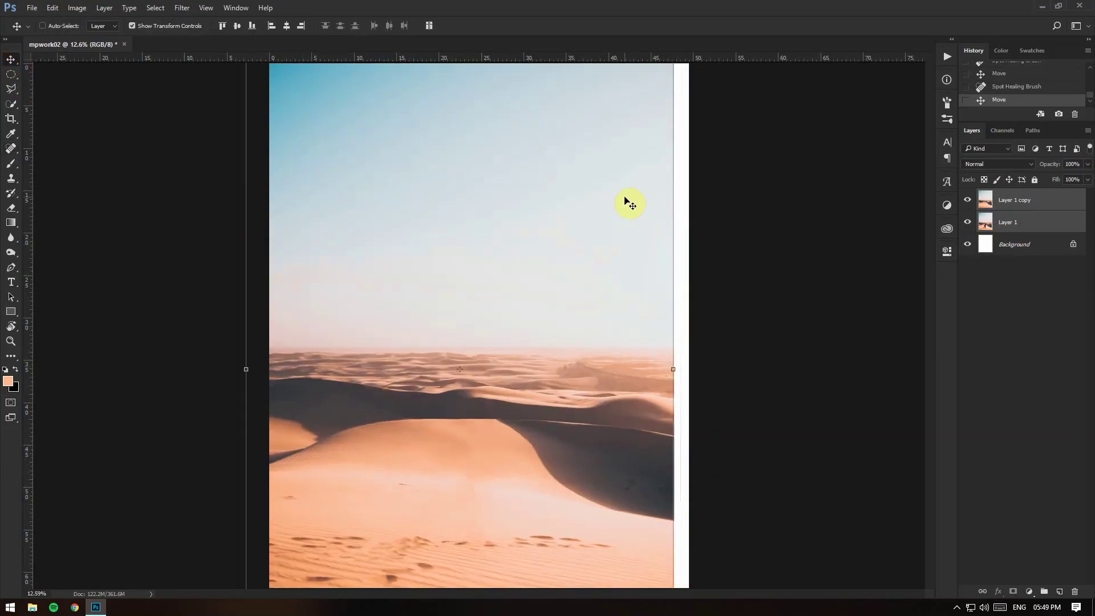
pyautogui.hotkey('ctrl', 't')
pyautogui.moveTo(671, 97); pyautogui.dragTo(676, 93)
pyautogui.moveTo(576, 257); pyautogui.dragTo(561, 354)
pyautogui.press('Return')
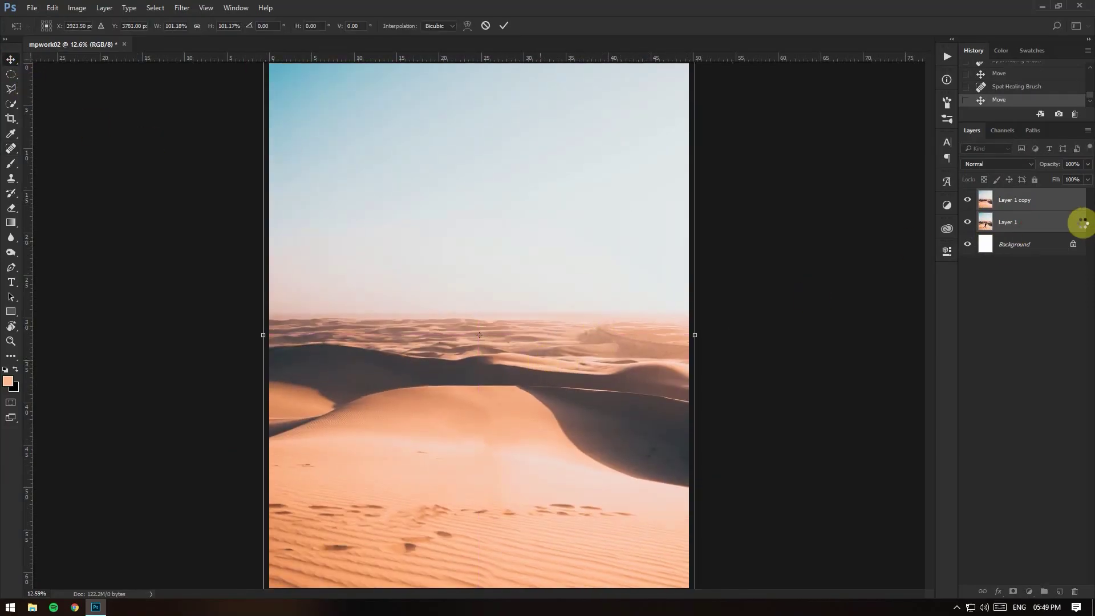
# Step: Rename the desert layers bg and bg copy
pyautogui.doubleClick(1007, 222)
pyautogui.write('bg copy')
pyautogui.doubleClick(1015, 200)
pyautogui.click(1027, 245)
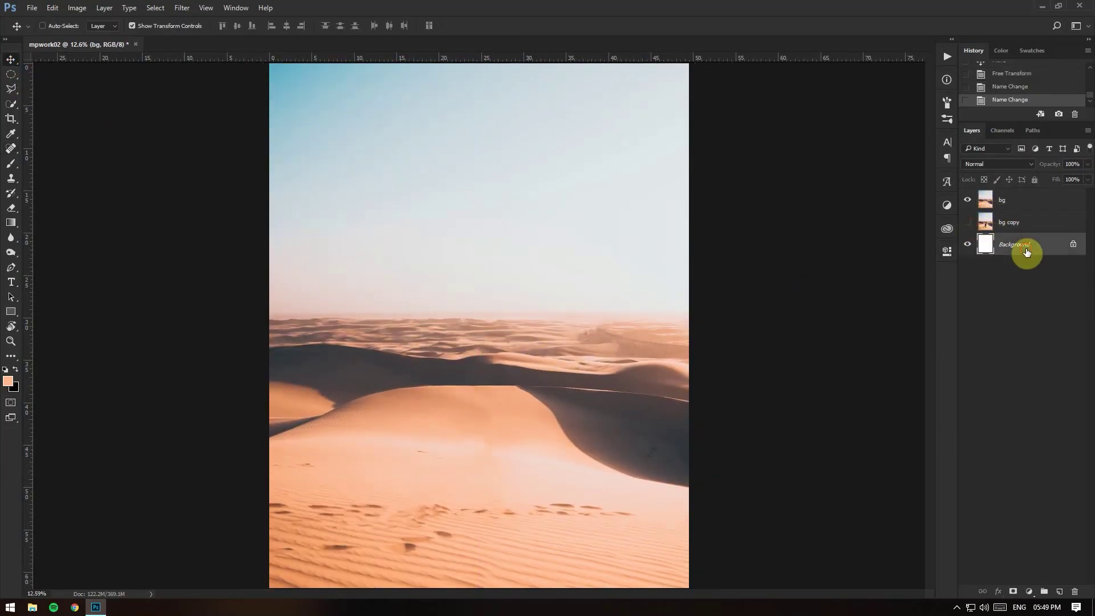
# Step: Fill the Background with black and open the _APP8325 person photo
pyautogui.hotkey('ctrl', 'BackSpace')
pyautogui.hotkey('ctrl', 'o')
pyautogui.press('Return')
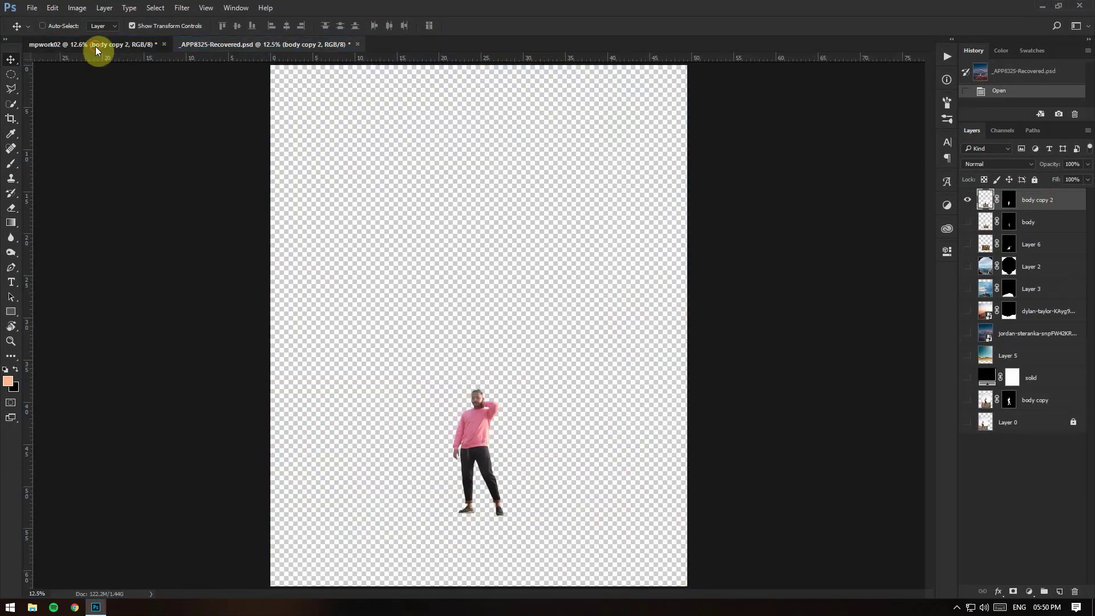
# Step: Bring body copy 2 into mpwork02, enlarge the man and stand him on the dune
pyautogui.moveTo(477, 416); pyautogui.dragTo(472, 399)
pyautogui.moveTo(404, 318); pyautogui.dragTo(368, 270)
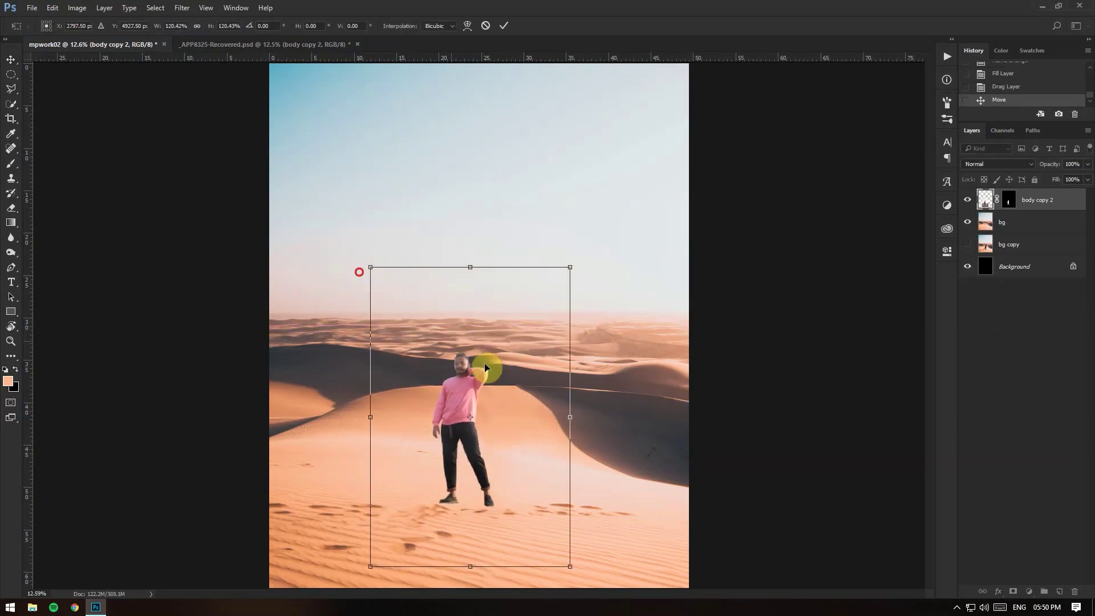
pyautogui.moveTo(481, 366); pyautogui.dragTo(505, 422)
# Step: Select the bg layer and zoom in on the dune ridge for sand retouching
pyautogui.click(1025, 228)
pyautogui.hotkey('ctrl', '+')
pyautogui.hotkey('ctrl', '+')
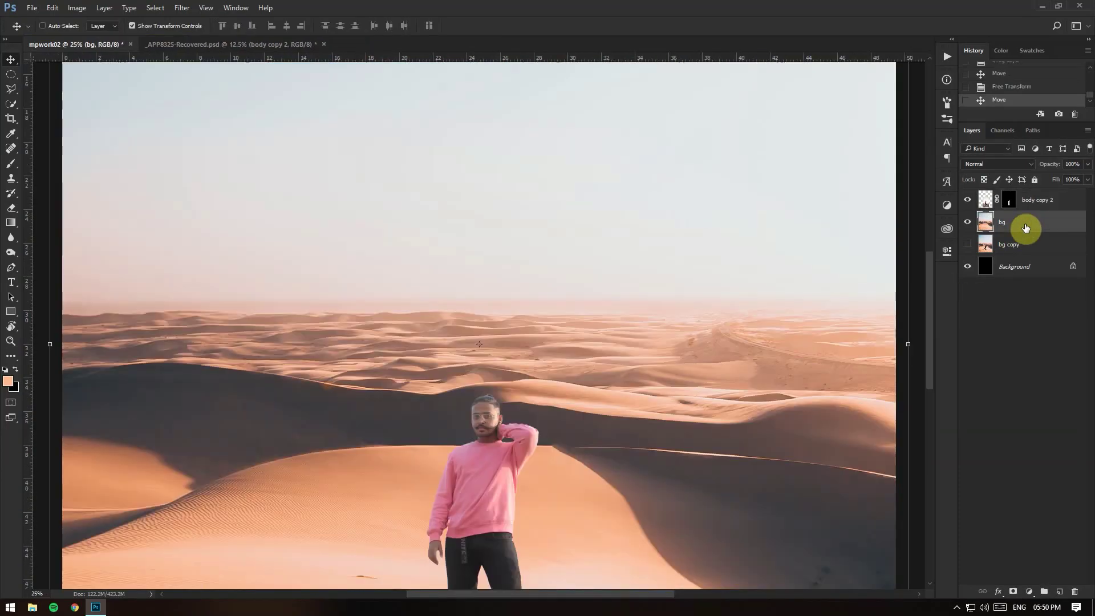
pyautogui.hotkey('ctrl', '+')
pyautogui.hotkey('ctrl', '+')
pyautogui.hotkey('ctrl', '+')
pyautogui.press('j')
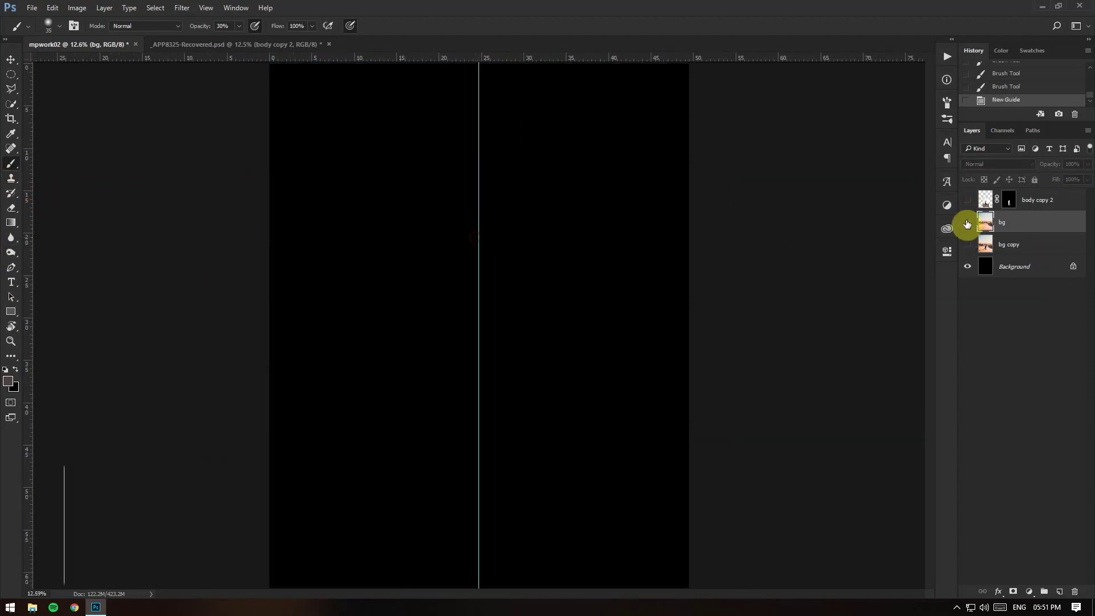
pyautogui.click(967, 224)
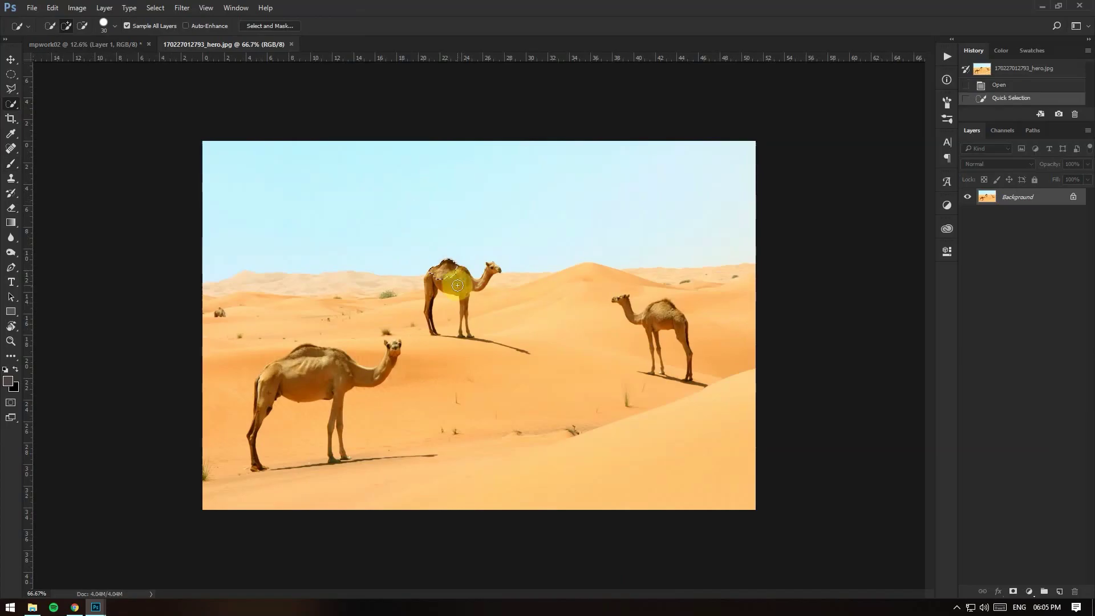
# Step: Select the middle camel with its feet and shadow and mask out the rest
pyautogui.moveTo(452, 286); pyautogui.dragTo(507, 298)
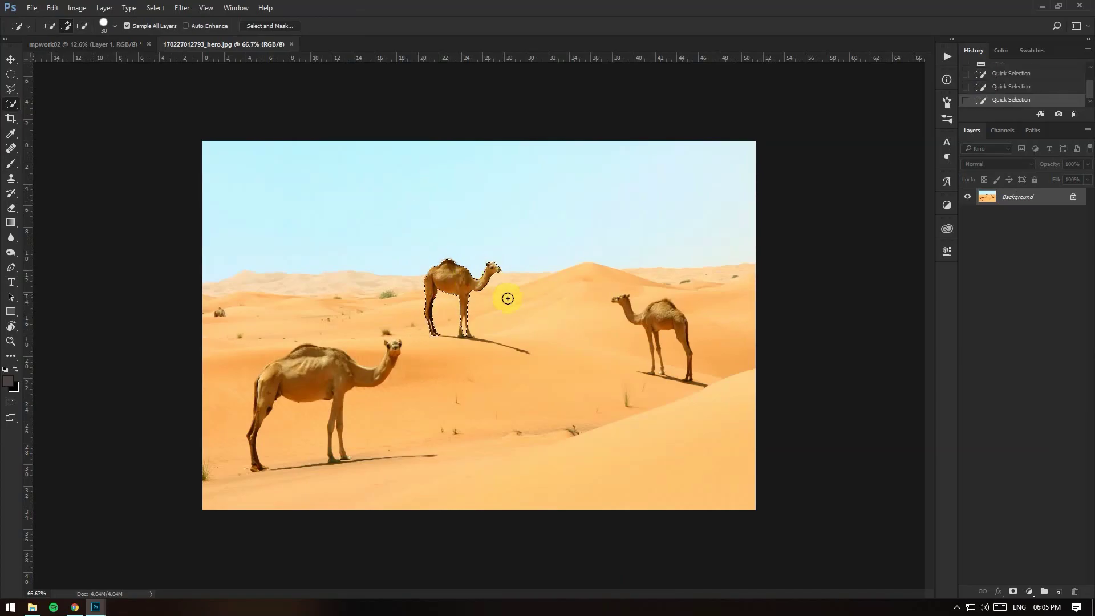
pyautogui.scroll(3, 479, 331)
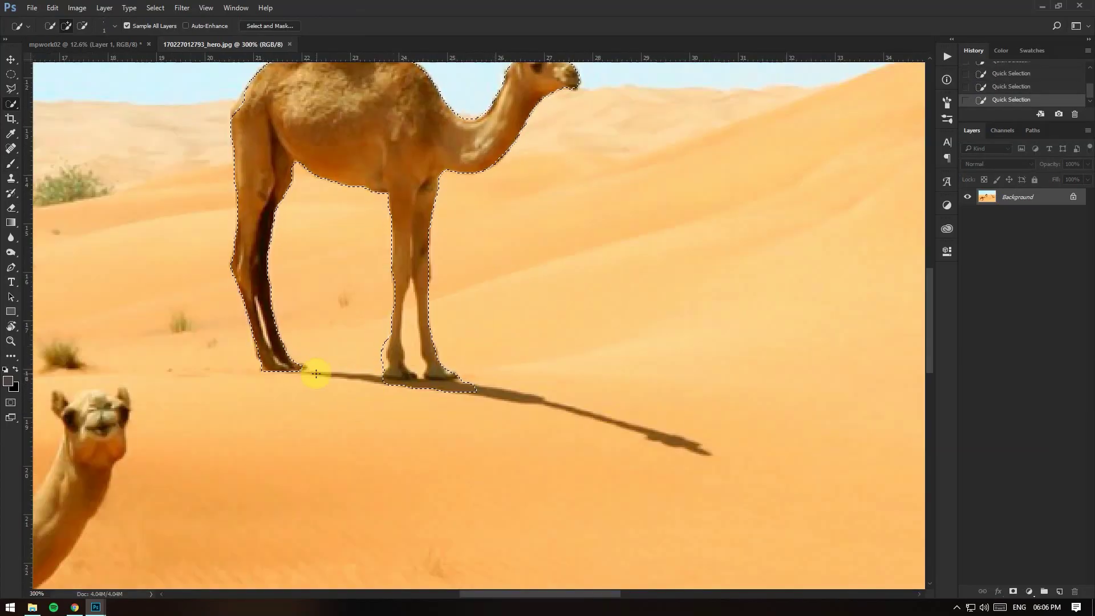
pyautogui.moveTo(316, 374)
pyautogui.mouseDown()
pyautogui.moveTo(520, 391)
pyautogui.moveTo(697, 443)
pyautogui.mouseUp()
pyautogui.click(1013, 592)
pyautogui.hotkey('ctrl', '0')
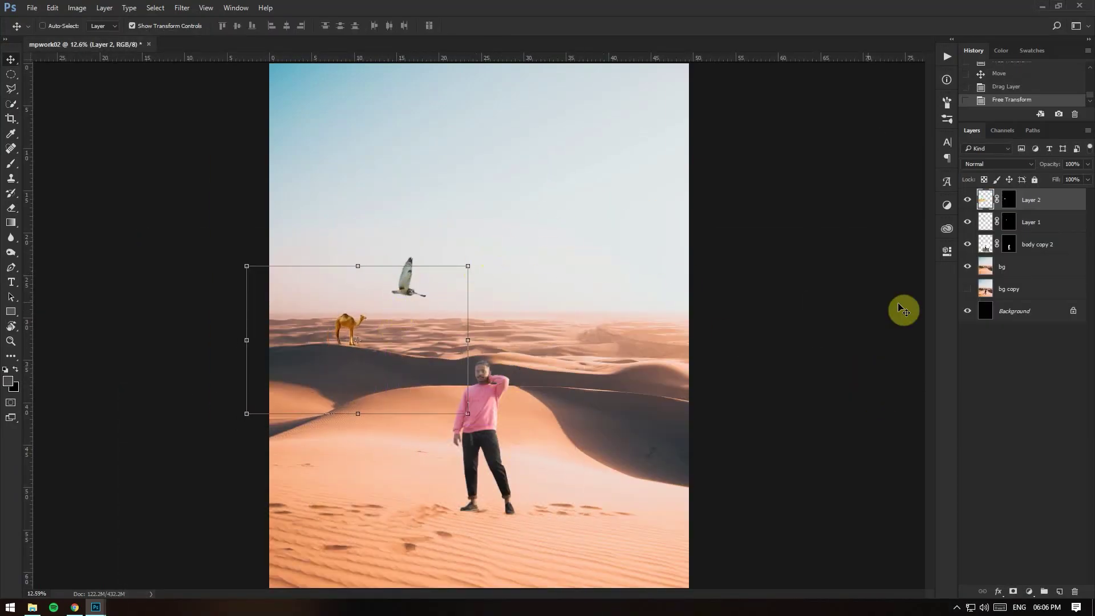
# Step: Place the camel on the ridge and paint its mask black to hide the orange patch
pyautogui.press('Left')
pyautogui.scroll(4, 408, 366)
pyautogui.click(1008, 199)
pyautogui.press('b')
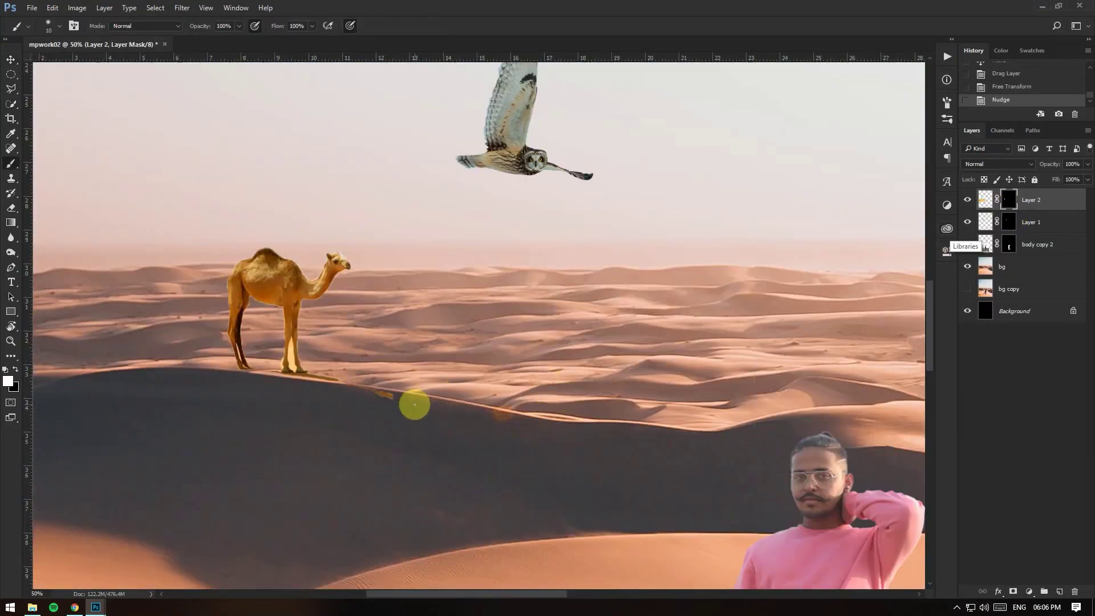
pyautogui.press(']')
pyautogui.press(']')
pyautogui.press(']')
pyautogui.press('x')
pyautogui.moveTo(414, 404); pyautogui.dragTo(371, 382)
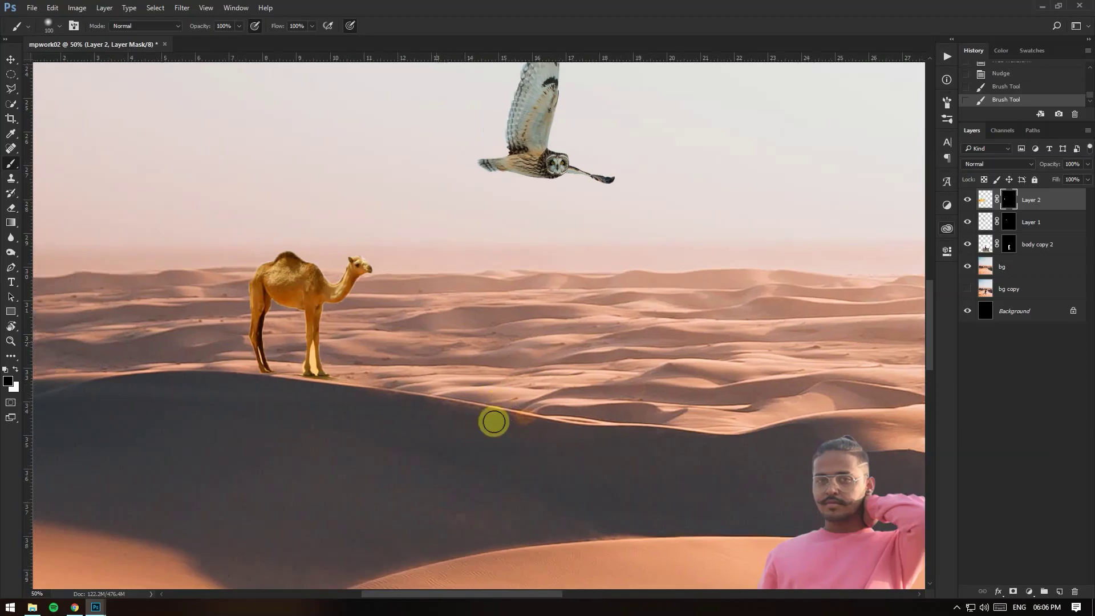
pyautogui.scroll(2, 561, 277)
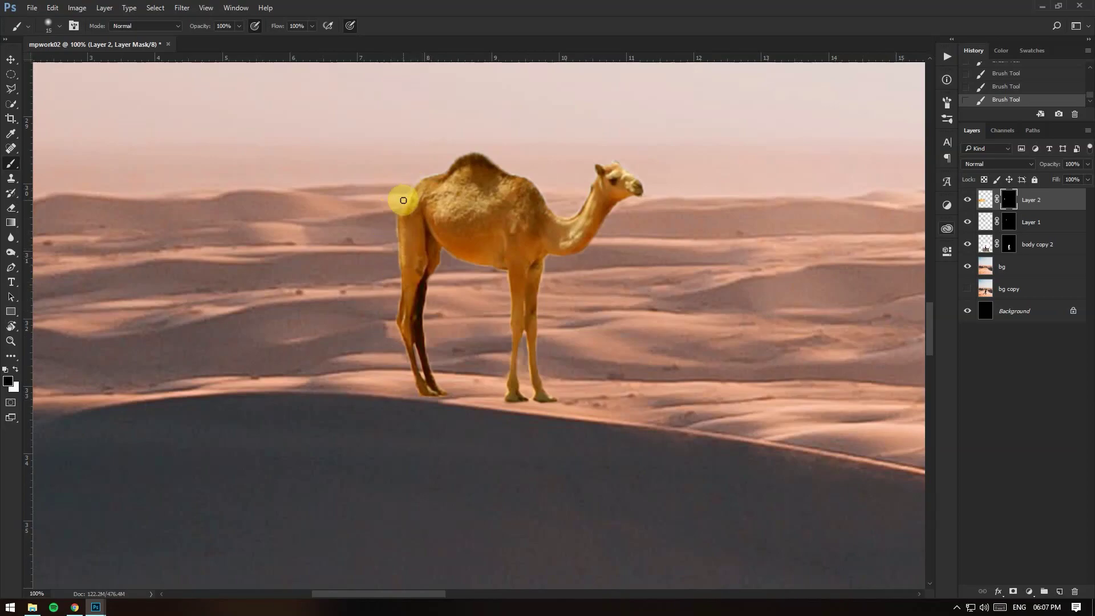
pyautogui.hotkey('ctrl', '0')
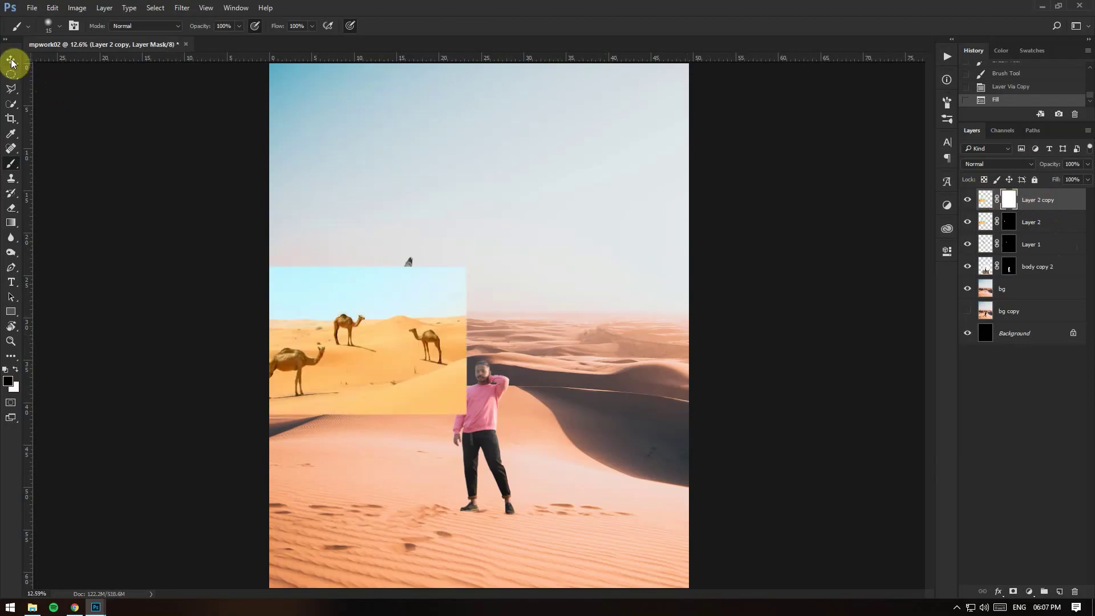
# Step: Bring in the camels photo again and mask it down to a single camel
pyautogui.moveTo(440, 339); pyautogui.dragTo(605, 347)
pyautogui.scroll(5, 604, 348)
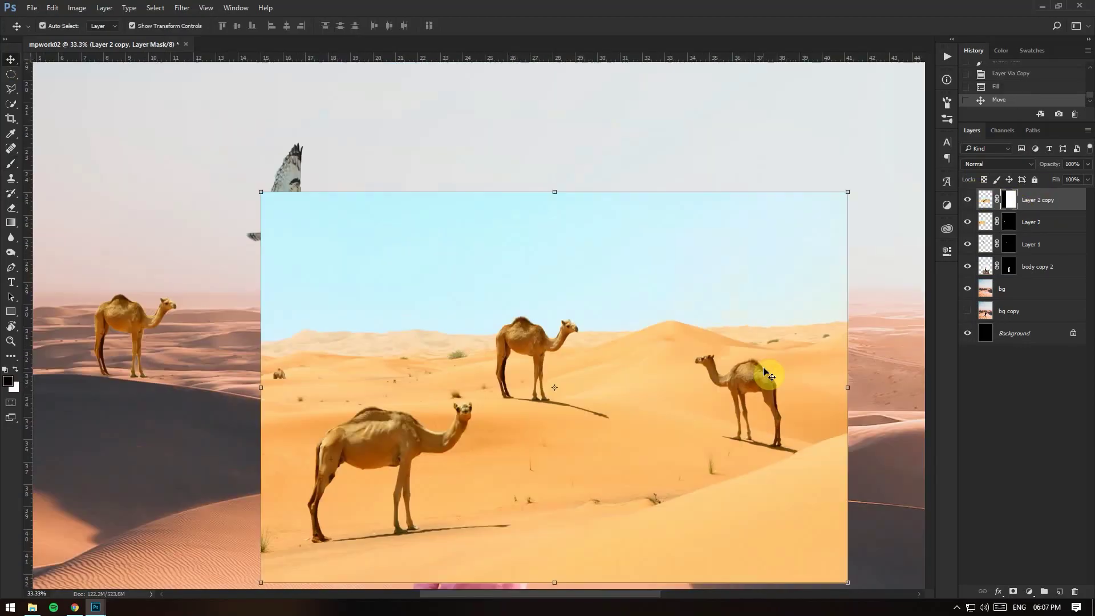
pyautogui.press('w')
pyautogui.click(364, 331)
pyautogui.click(472, 350)
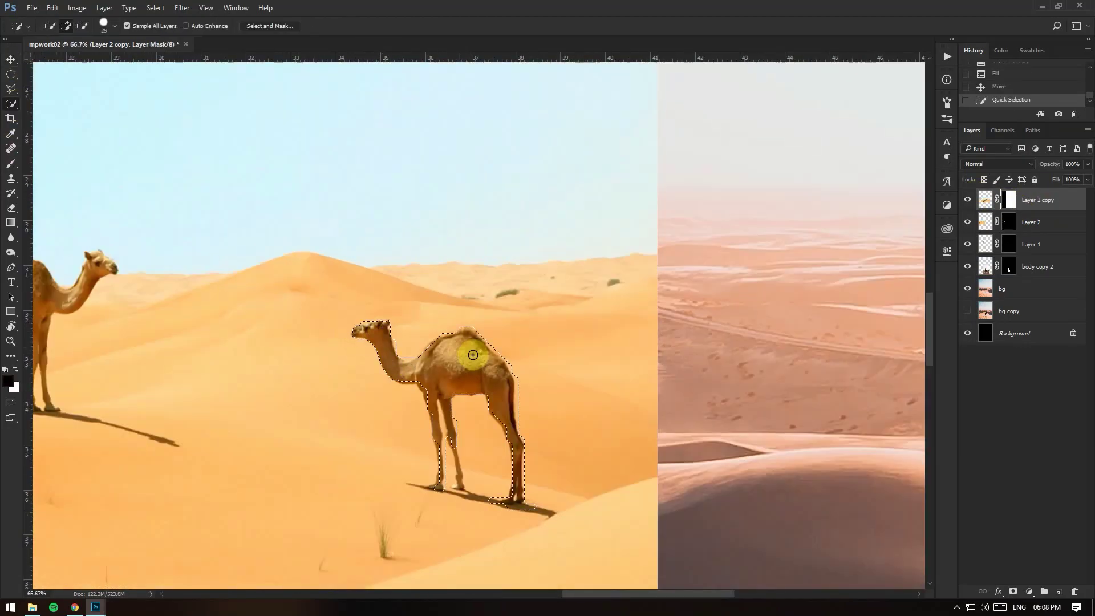
pyautogui.moveTo(444, 436); pyautogui.dragTo(447, 471)
pyautogui.hotkey('ctrl', 'BackSpace')
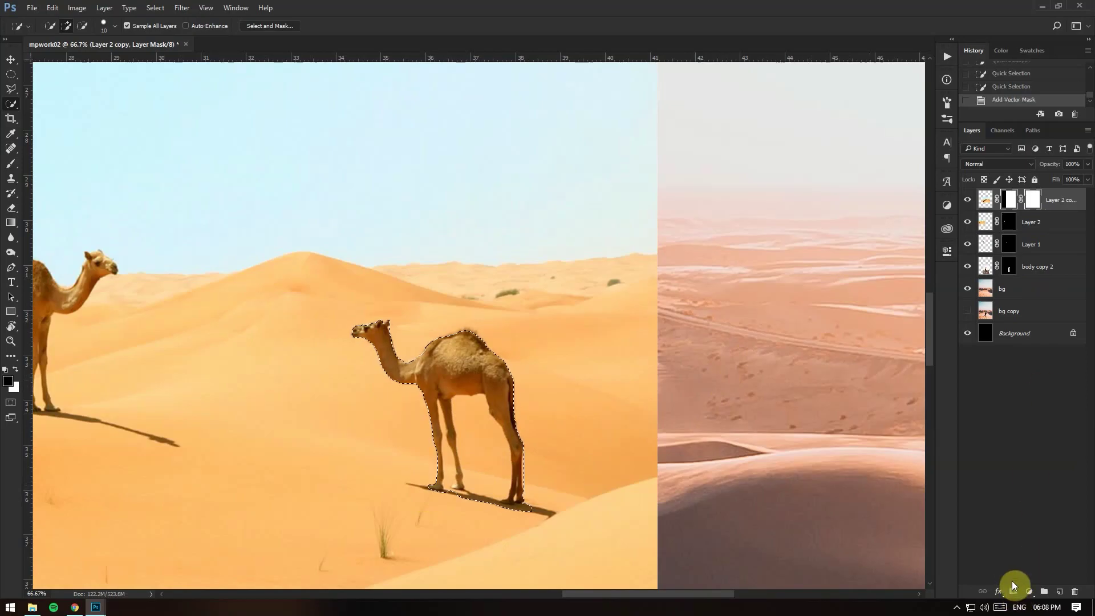
pyautogui.hotkey('ctrl', 'shift', 'i')
pyautogui.hotkey('alt', 'BackSpace')
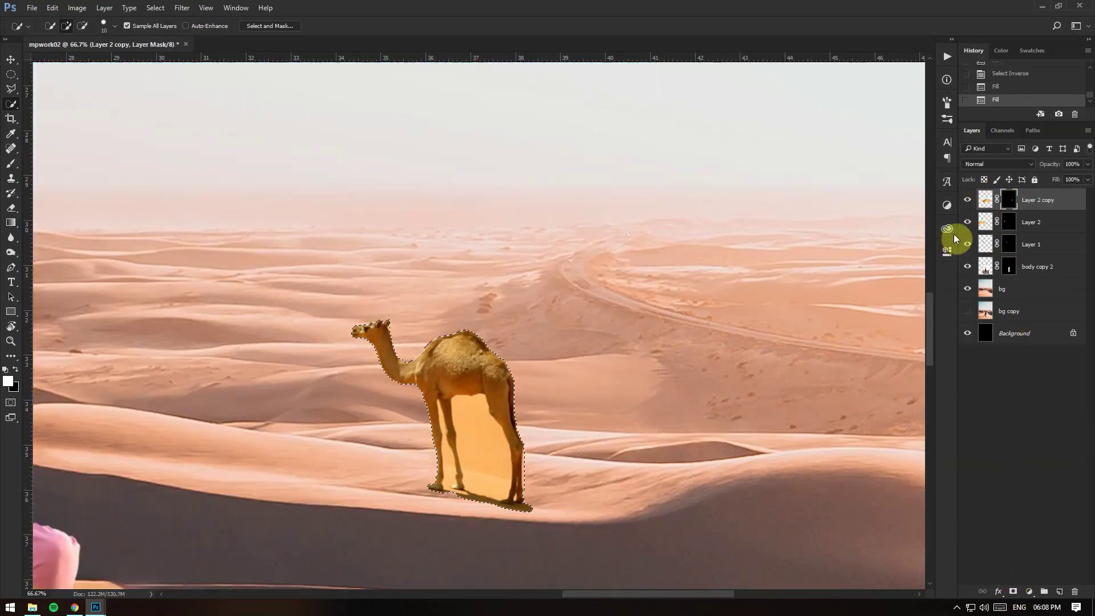
pyautogui.hotkey('ctrl', 'd')
# Step: Hide the orange sand showing between the camel's legs in the mask
pyautogui.scroll(1, 463, 379)
pyautogui.click(392, 358)
pyautogui.moveTo(391, 354); pyautogui.dragTo(393, 319)
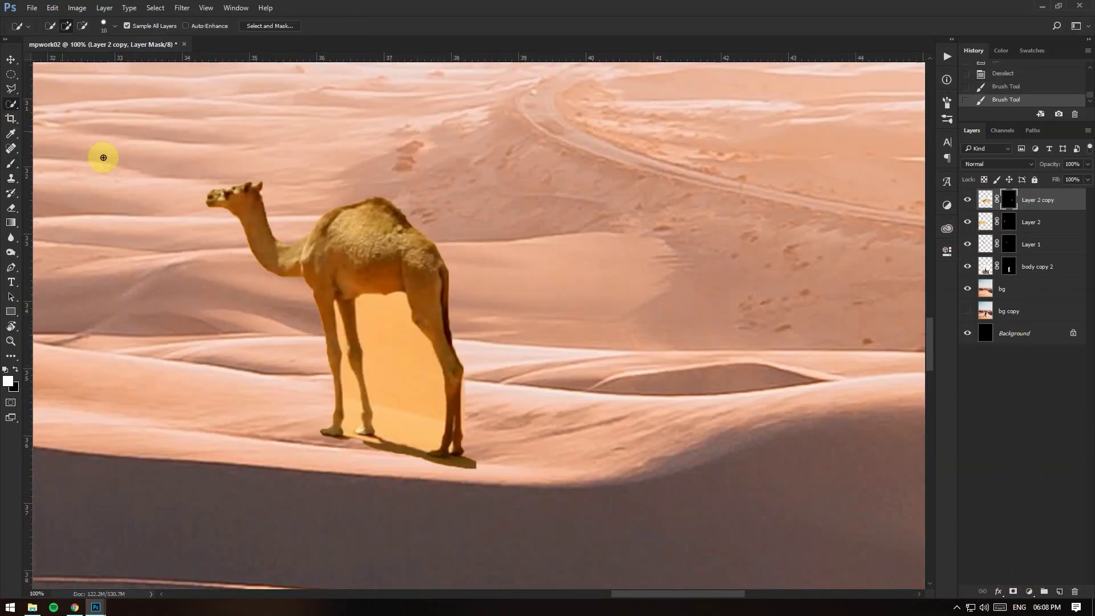
pyautogui.hotkey('ctrl', 'BackSpace')
pyautogui.hotkey('ctrl', 'd')
pyautogui.press('b')
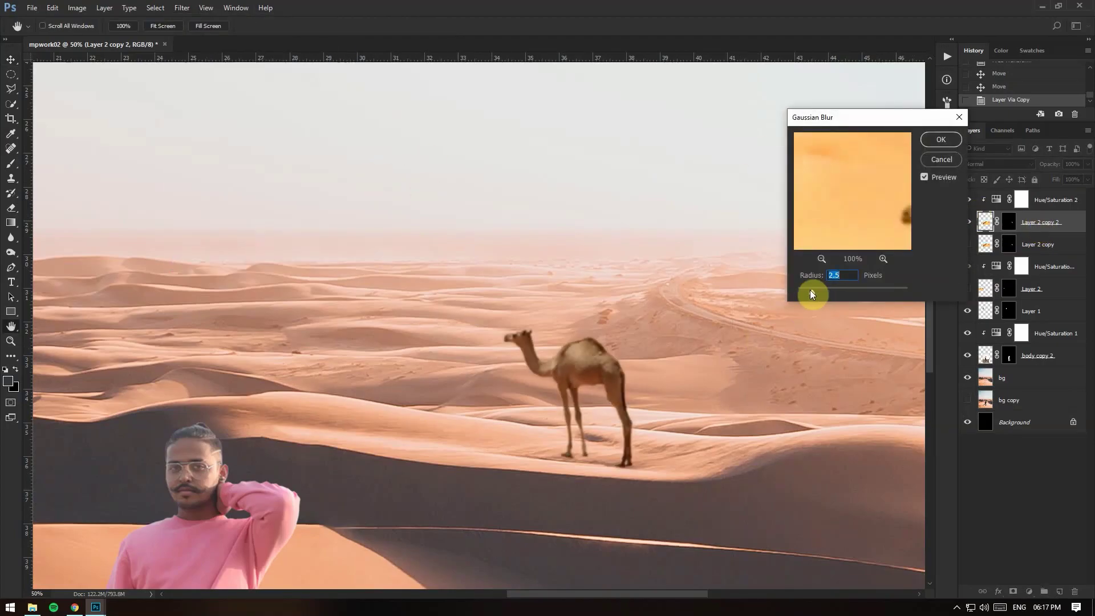
# Step: Apply the camel blur, then paint a soft peach stroke on a new layer with a 250 brush
pyautogui.click(931, 149)
pyautogui.click(1058, 591)
pyautogui.press('b')
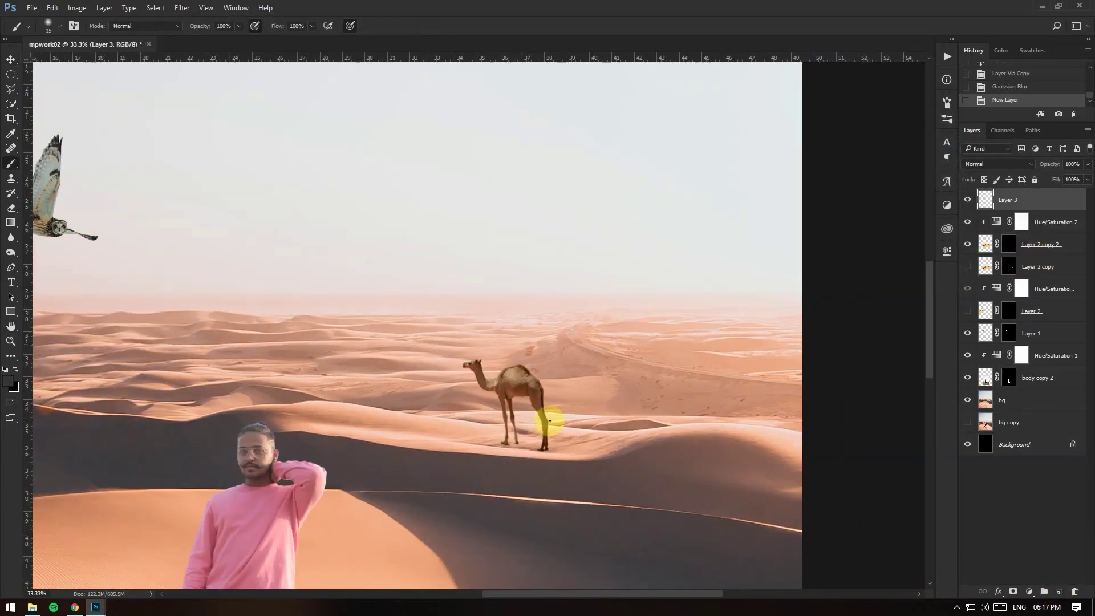
pyautogui.keyDown('alt'); pyautogui.click(582, 434); pyautogui.keyUp('alt')
pyautogui.click(502, 436)
pyautogui.press(']')
pyautogui.press(']')
pyautogui.press(']')
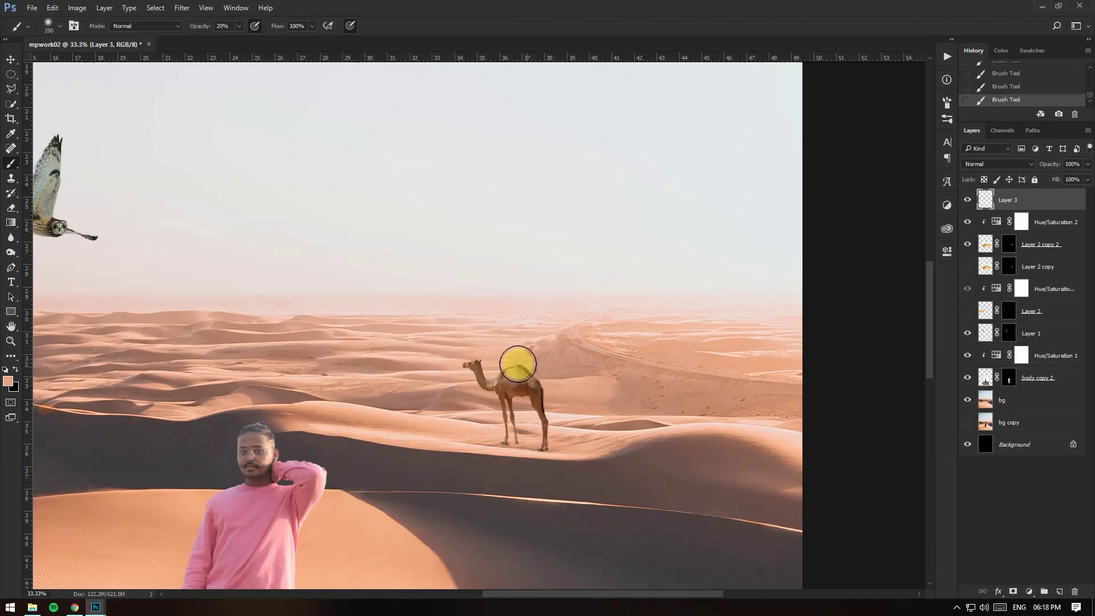
# Step: Rename the new layers fogg and shadow and select the shadow layer
pyautogui.doubleClick(1004, 199)
pyautogui.write('fogg')
pyautogui.doubleClick(1008, 222)
pyautogui.write('shadow')
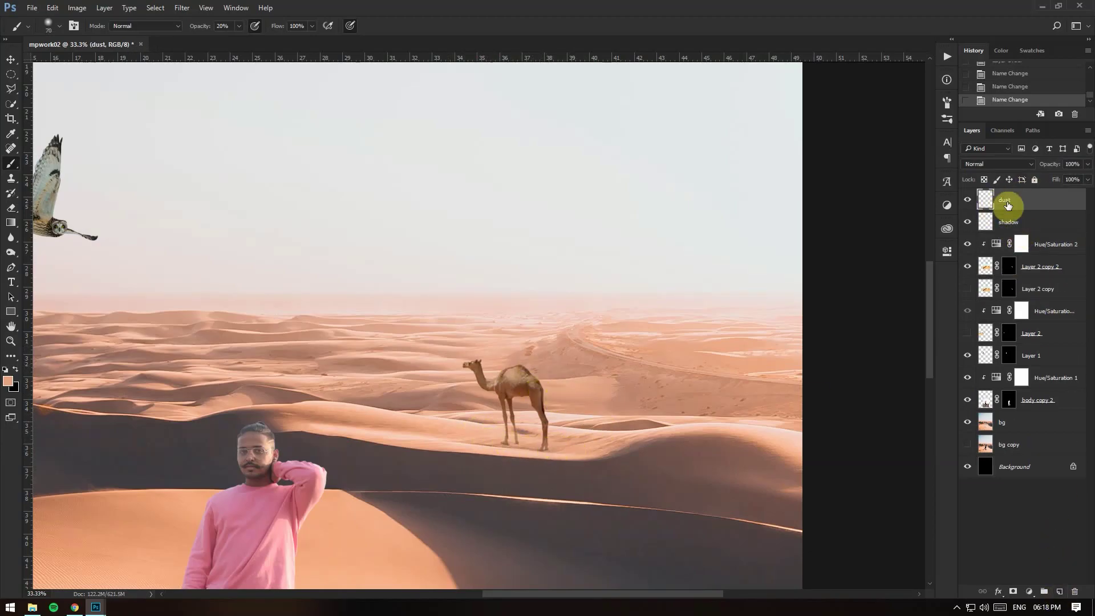
pyautogui.click(1007, 222)
# Step: Paint a faint flattened-ellipse shadow under the camel's feet and erase the excess
pyautogui.scroll(5, 609, 289)
pyautogui.click(60, 26)
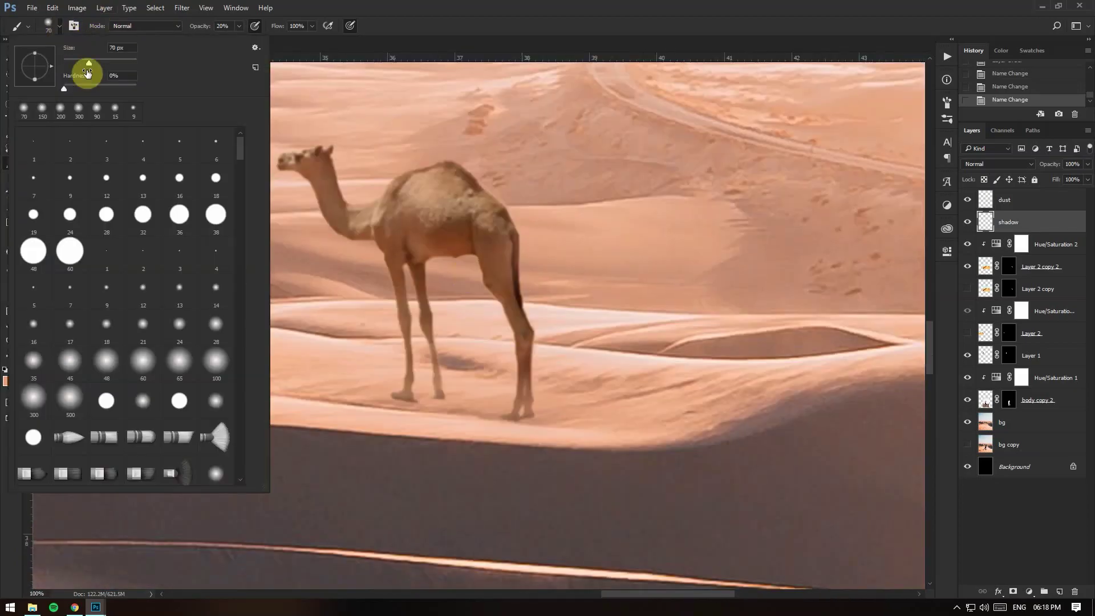
pyautogui.moveTo(35, 78); pyautogui.dragTo(36, 70)
pyautogui.click(418, 394)
pyautogui.click(62, 28)
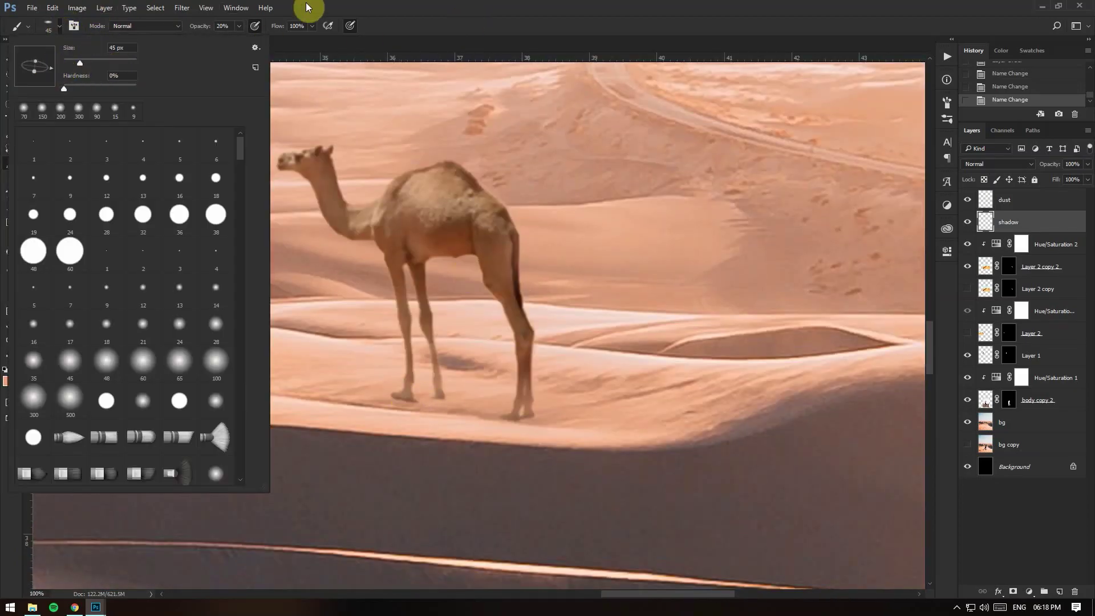
pyautogui.moveTo(405, 397); pyautogui.dragTo(569, 428)
pyautogui.press(']')
pyautogui.press(']')
pyautogui.press(']')
pyautogui.press(']')
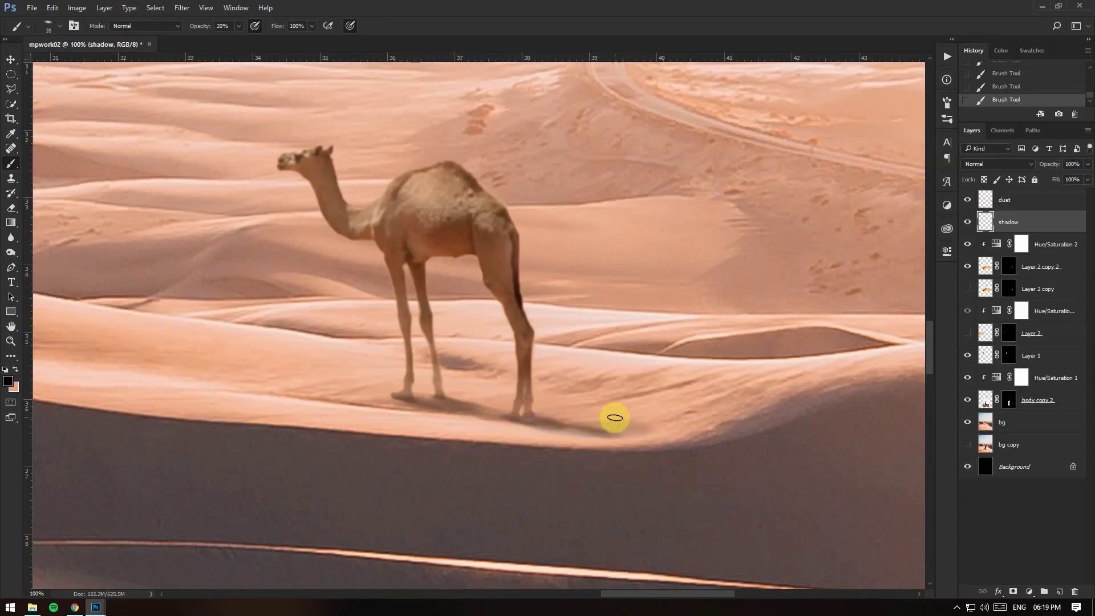
pyautogui.press('e')
pyautogui.hotkey('ctrl', '0')
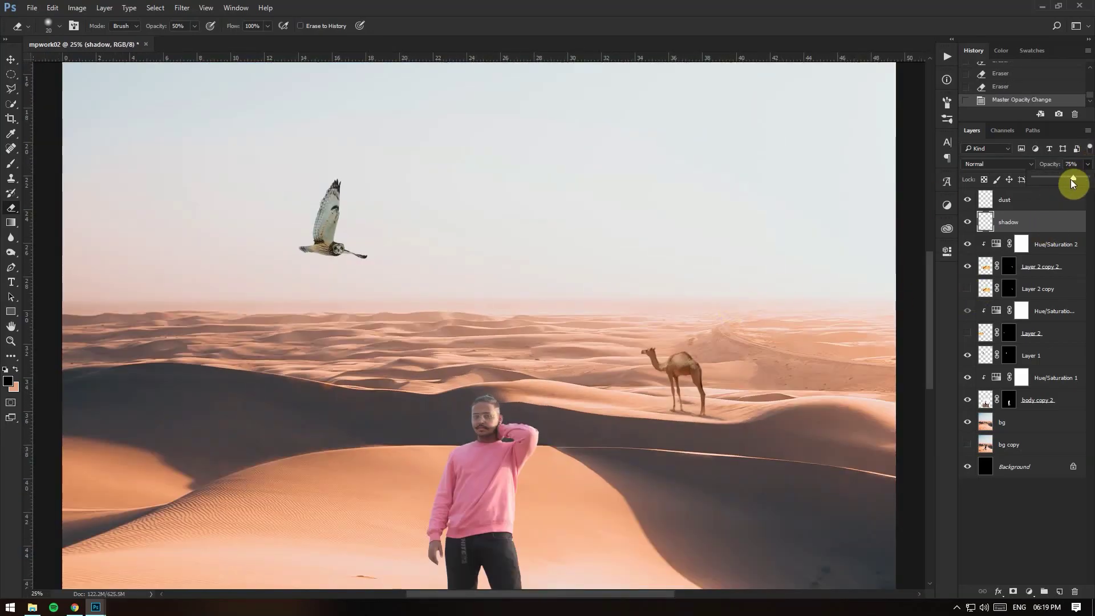
# Step: Duplicate the Hue/Saturation layer, move it between Layer 2 and Layer 1, and clip it
pyautogui.click(1003, 244)
pyautogui.hotkey('ctrl', 'j')
pyautogui.moveTo(981, 244); pyautogui.dragTo(976, 345)
pyautogui.hotkey('ctrl', 'alt', 'g')
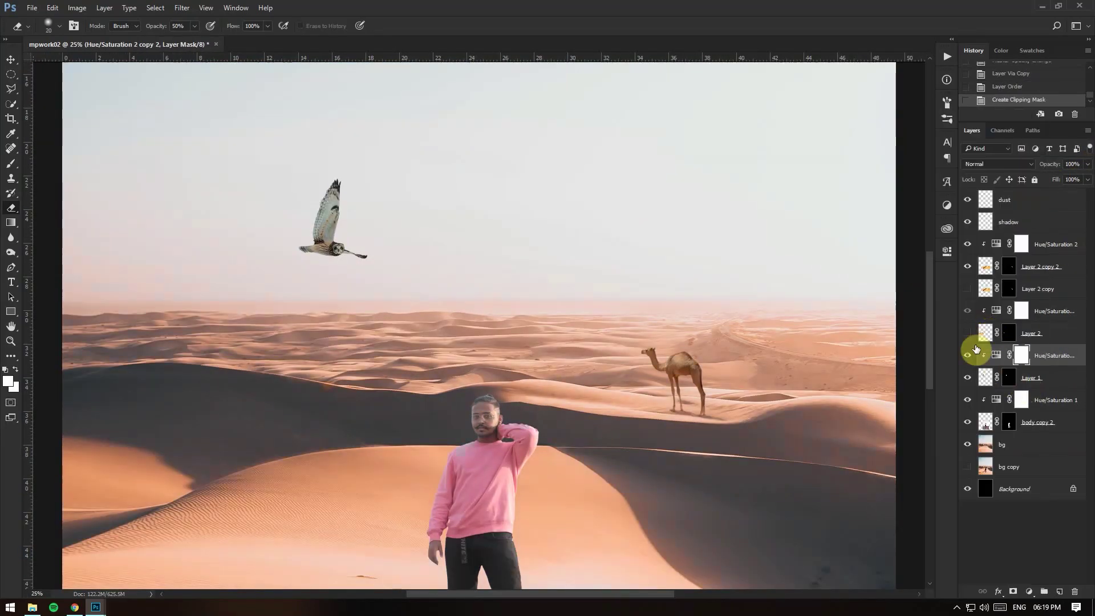
pyautogui.scroll(2, 482, 384)
pyautogui.scroll(-4, 570, 261)
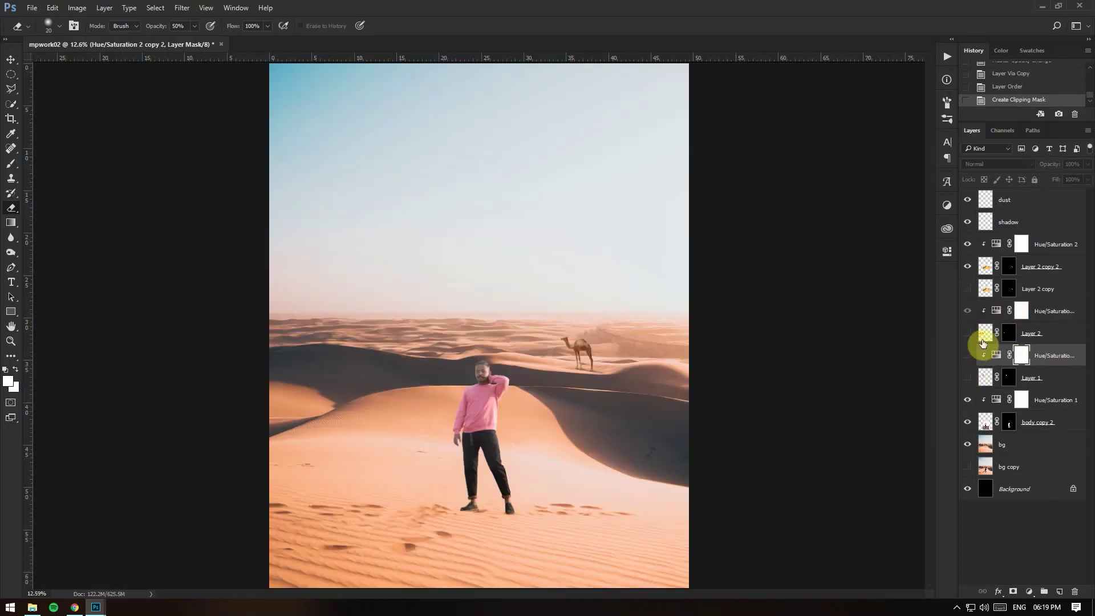
# Step: Add a Solid Color fill layer sampled from the sand of the dunes
pyautogui.click(1043, 404)
pyautogui.click(1028, 590)
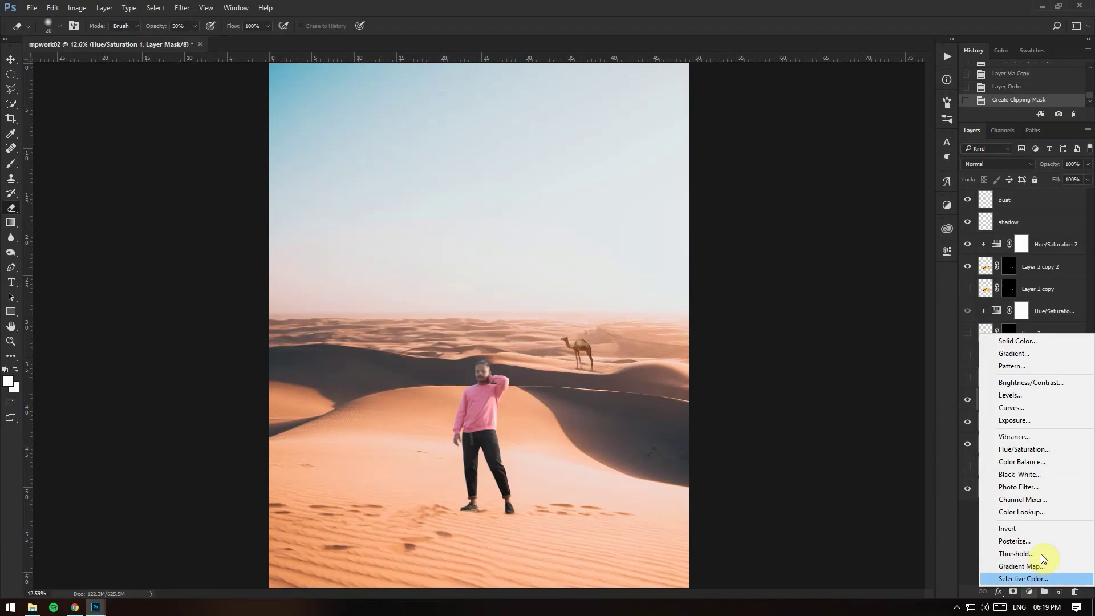
pyautogui.click(1042, 342)
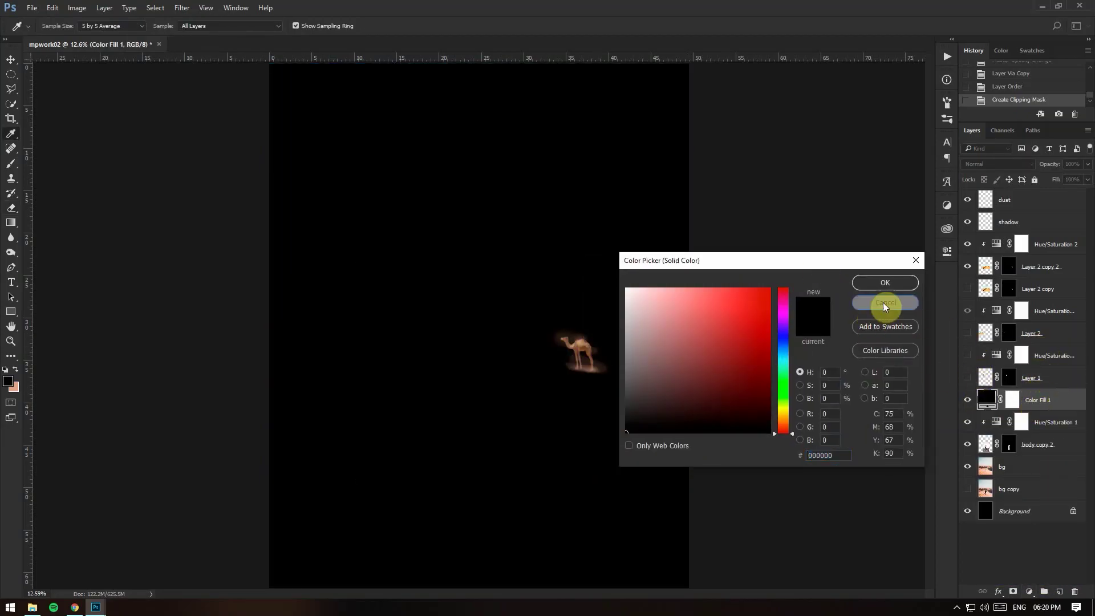
pyautogui.click(885, 303)
pyautogui.click(1014, 511)
pyautogui.click(1029, 591)
pyautogui.click(1025, 346)
pyautogui.click(529, 398)
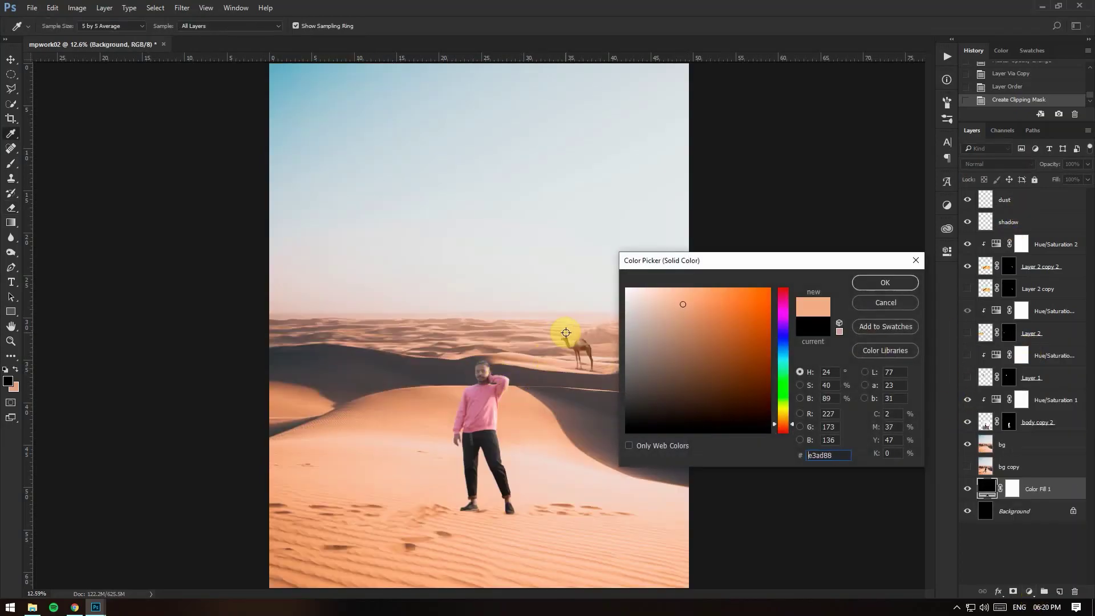
pyautogui.click(885, 282)
# Step: Move Color Fill 1 above Hue/Saturation 1, clip it to the man, and set Soft Light
pyautogui.moveTo(1038, 488); pyautogui.dragTo(1045, 393)
pyautogui.rightClick(1045, 393)
pyautogui.click(995, 330)
pyautogui.click(998, 164)
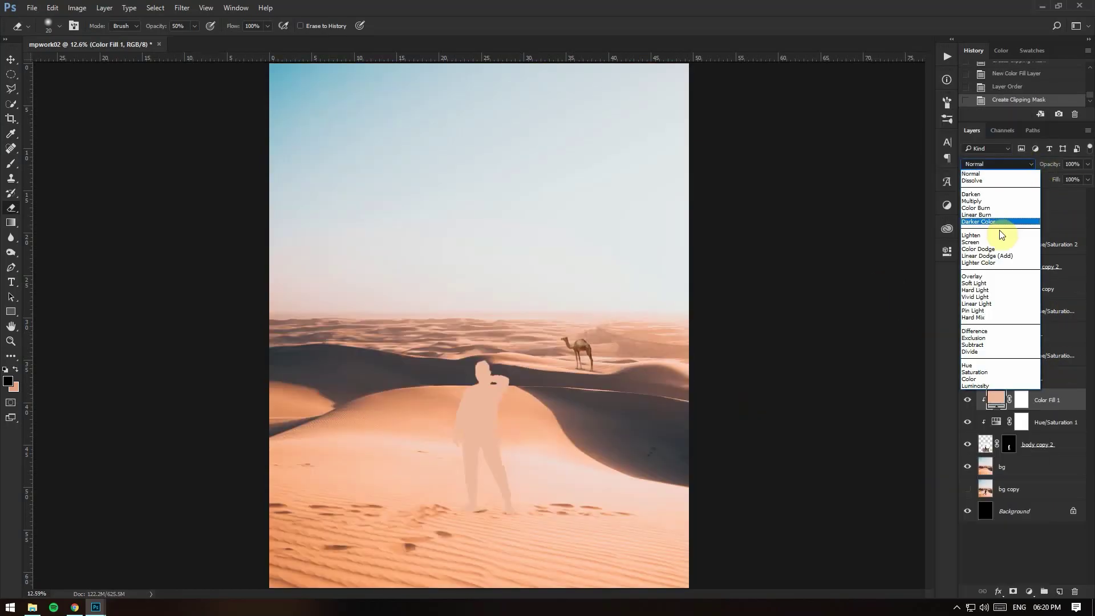
pyautogui.click(974, 283)
pyautogui.scroll(3, 569, 293)
pyautogui.scroll(2, 415, 329)
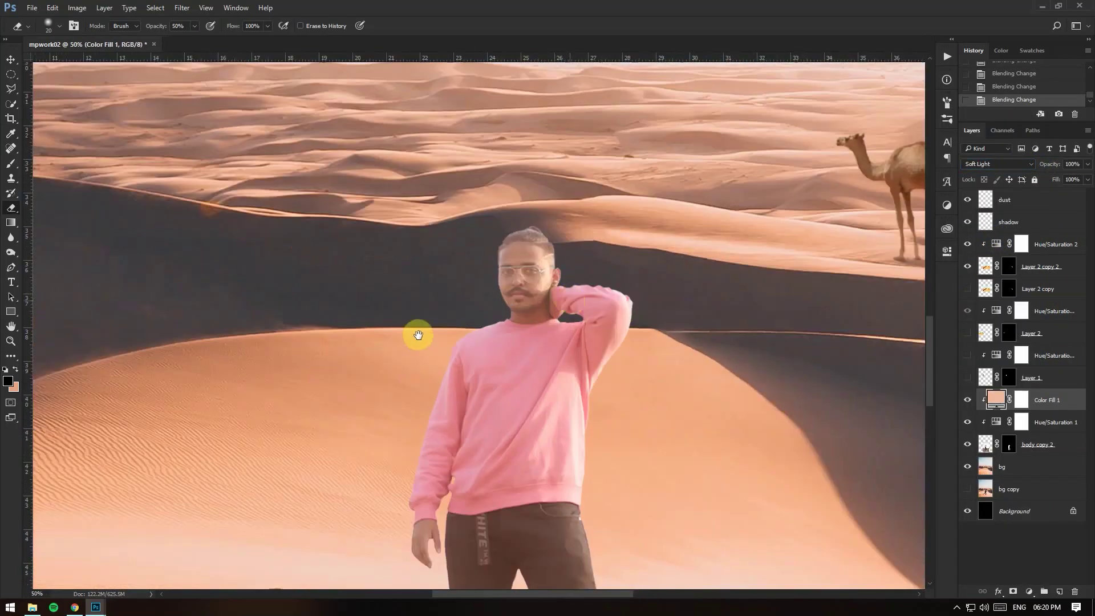
# Step: Target the Color Fill 1 mask with a black brush
pyautogui.click(1020, 400)
pyautogui.press('b')
pyautogui.doubleClick(1011, 403)
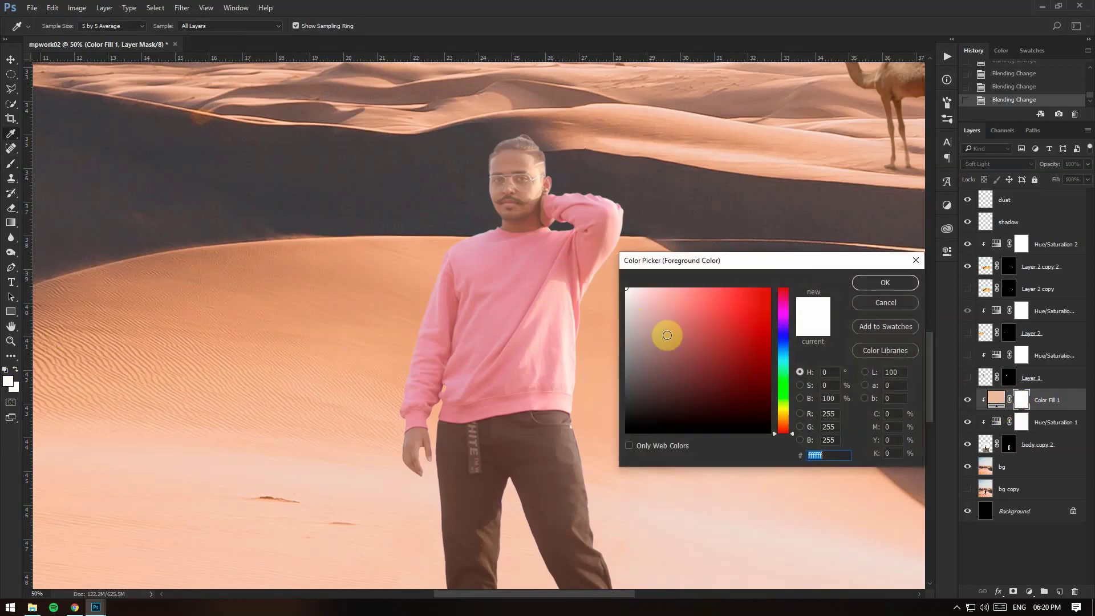
pyautogui.press('Escape')
pyautogui.press('d')
pyautogui.click(48, 26)
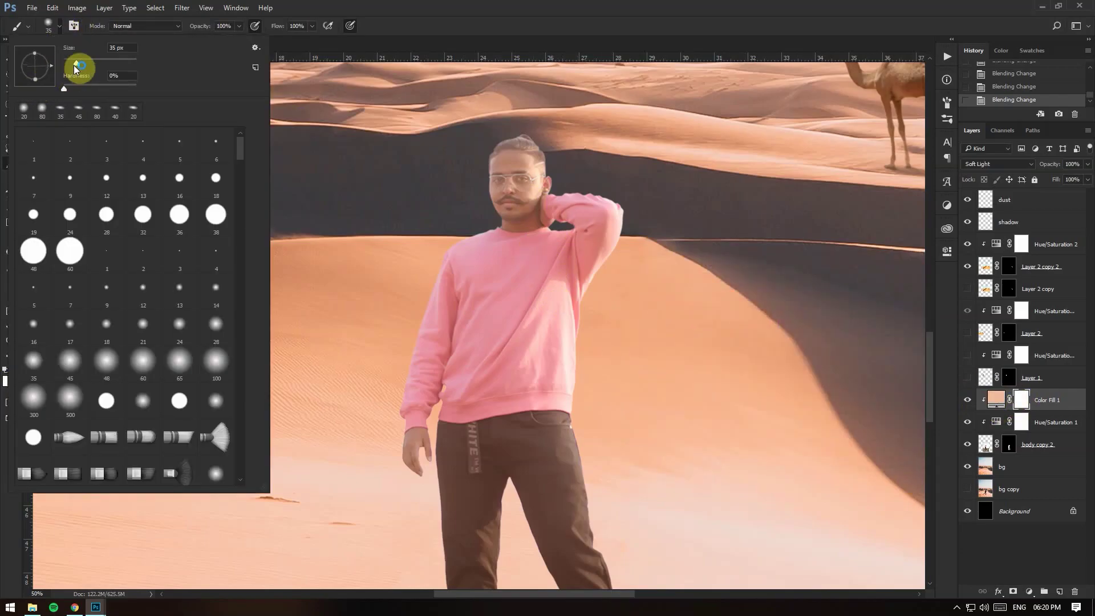
pyautogui.press('Return')
# Step: Brush the tint off the man's face, body and shoes, partly at 20% opacity
pyautogui.moveTo(494, 189); pyautogui.dragTo(496, 225)
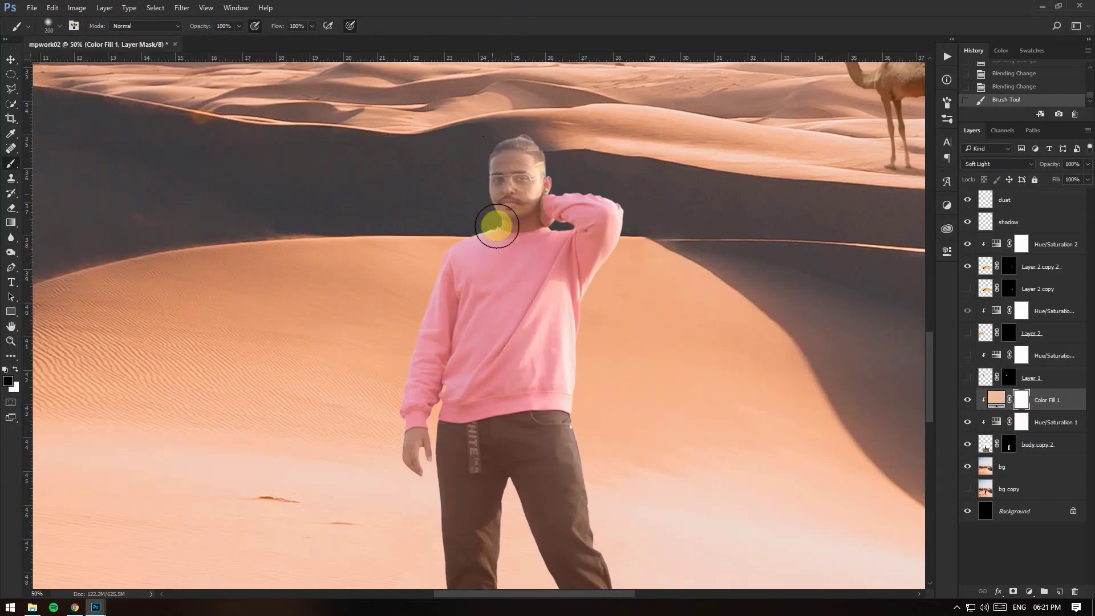
pyautogui.press(']')
pyautogui.moveTo(525, 308); pyautogui.dragTo(411, 484)
pyautogui.scroll(-3, 527, 363)
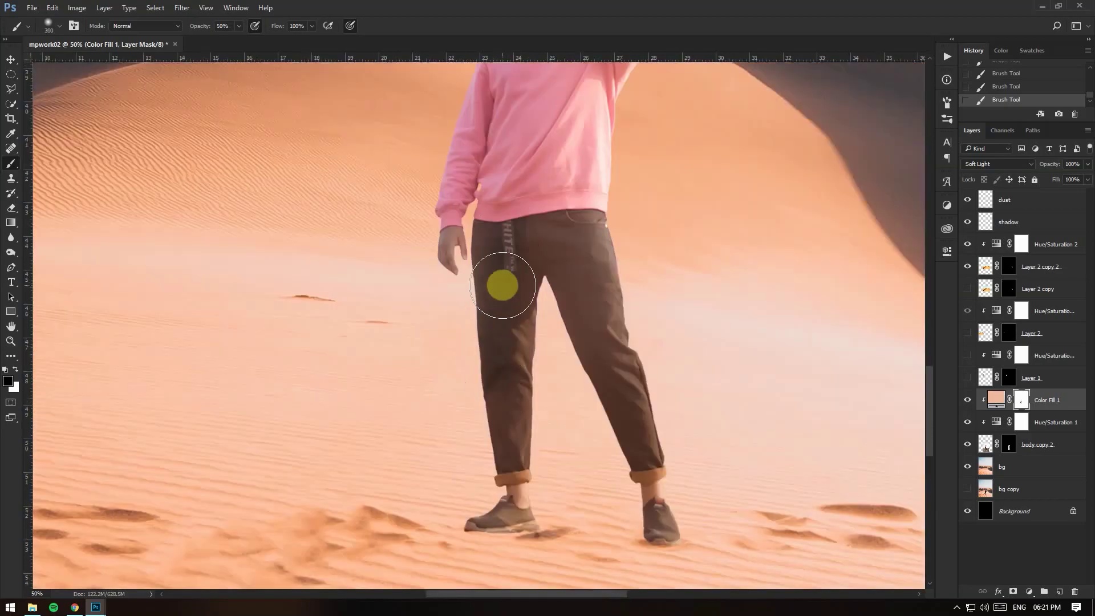
pyautogui.press('2')
pyautogui.press(']')
pyautogui.press(']')
pyautogui.press(']')
pyautogui.scroll(4, 538, 166)
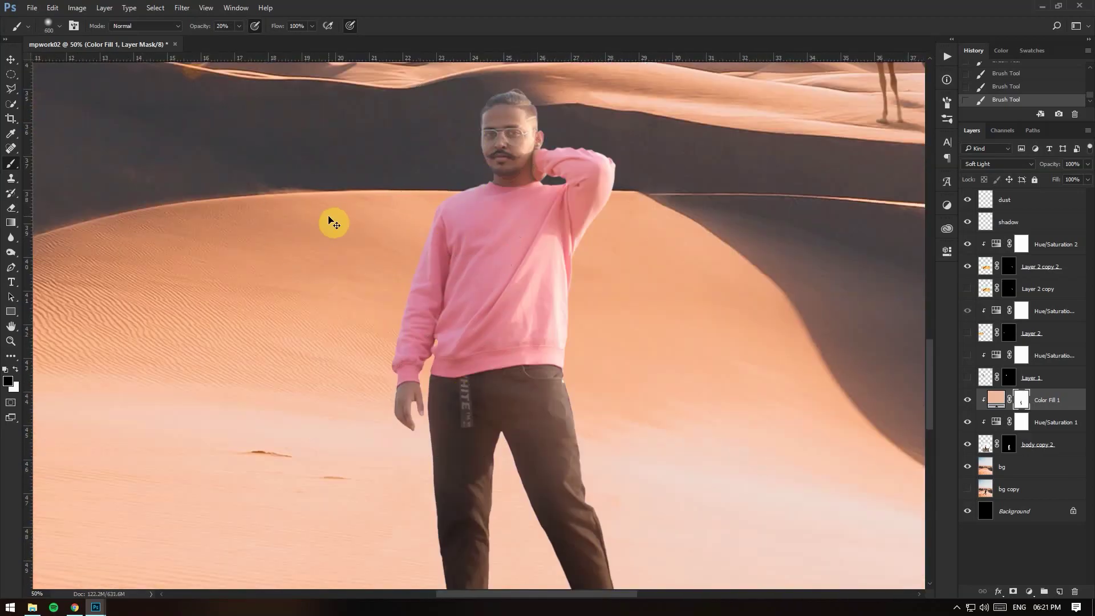
pyautogui.hotkey('ctrl', '-')
pyautogui.hotkey('ctrl', '-')
pyautogui.scroll(-3, 447, 342)
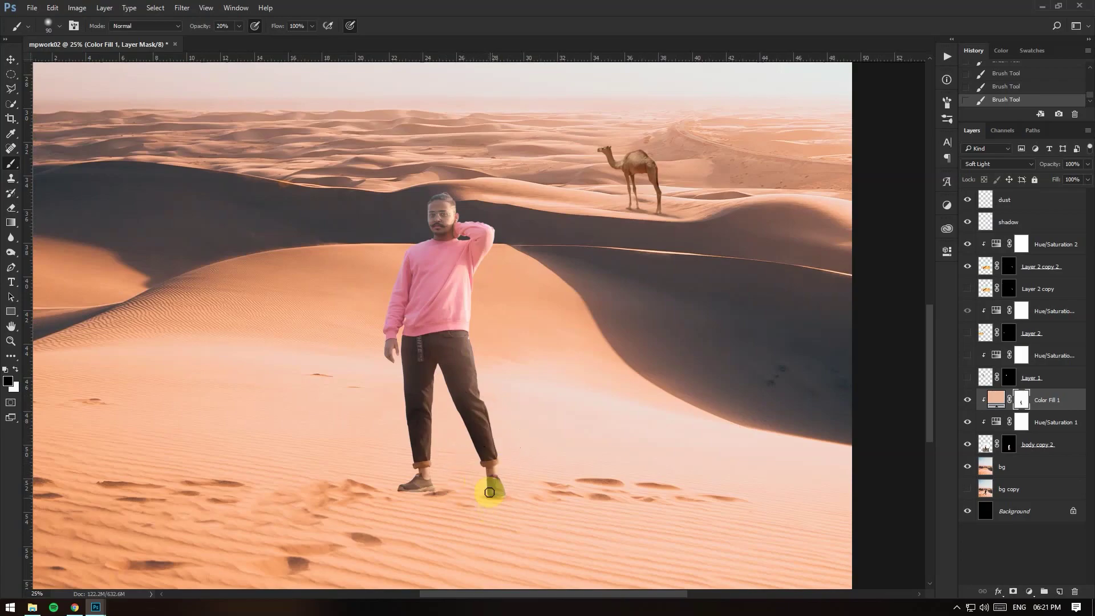
pyautogui.moveTo(490, 492); pyautogui.dragTo(489, 487)
pyautogui.click(413, 482)
pyautogui.scroll(-3, 542, 358)
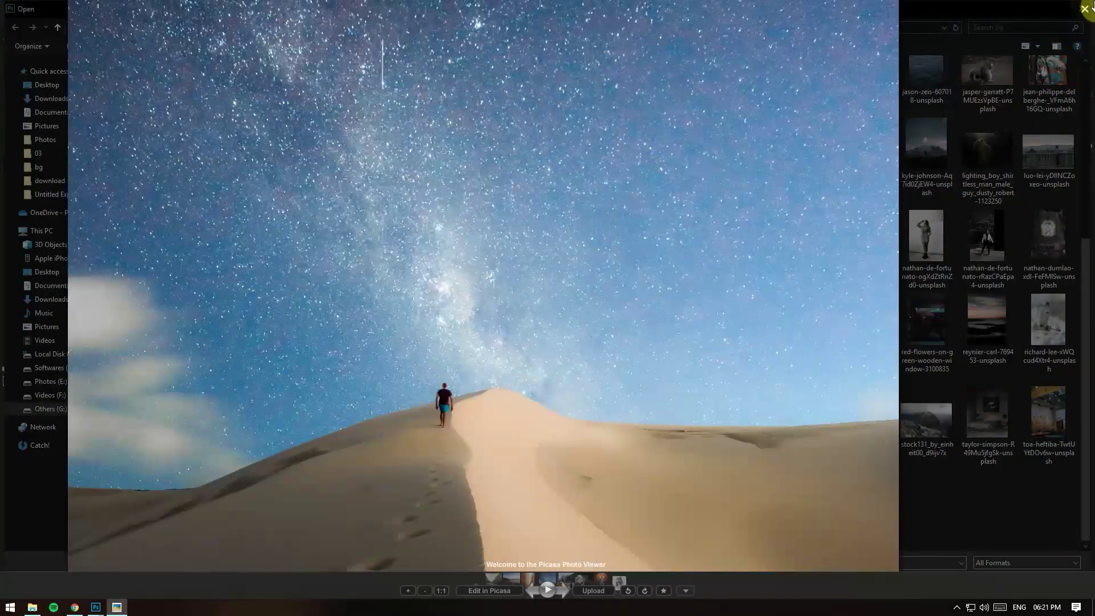
# Step: Open the starry night photo and drag it into the composite as Layer 3
pyautogui.click(1085, 9)
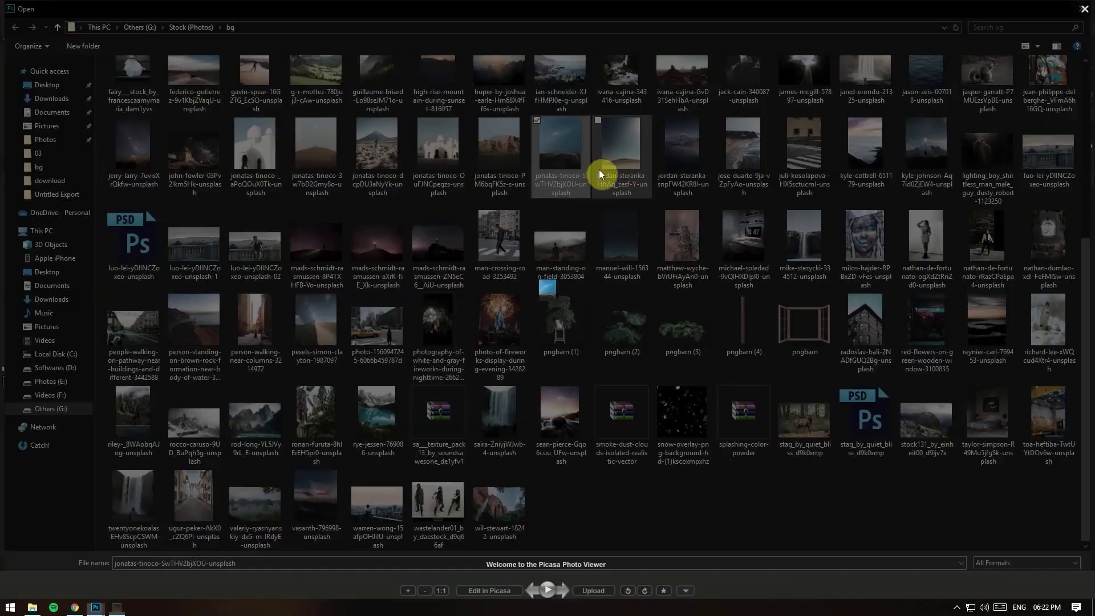
pyautogui.rightClick(128, 148)
pyautogui.click(162, 171)
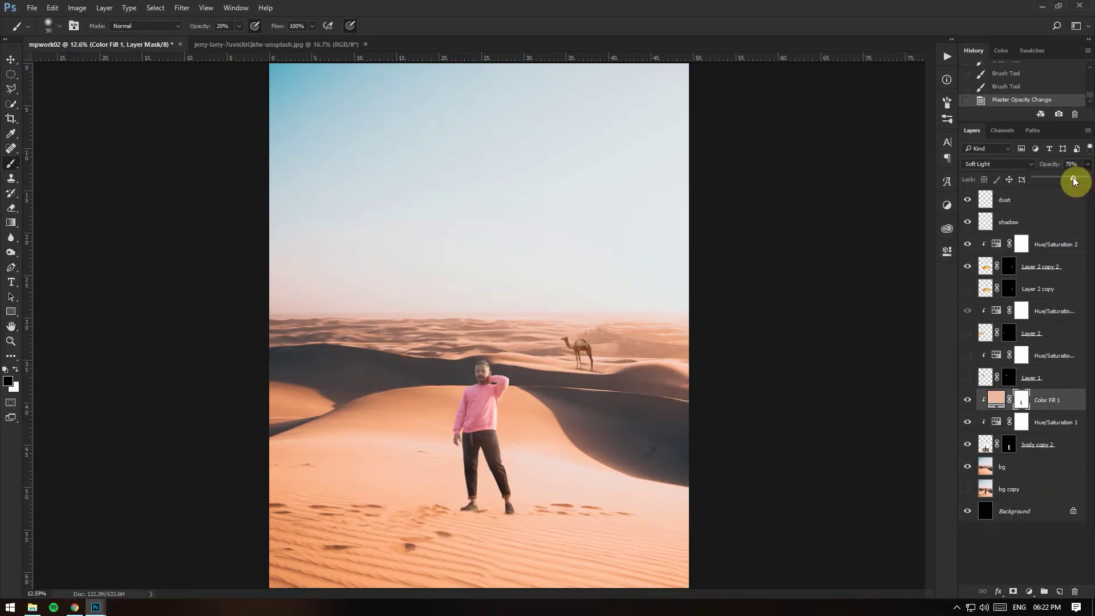
pyautogui.press('v')
pyautogui.moveTo(276, 44)
pyautogui.mouseDown()
pyautogui.moveTo(580, 356)
pyautogui.moveTo(539, 395)
pyautogui.mouseUp()
pyautogui.press('Return')
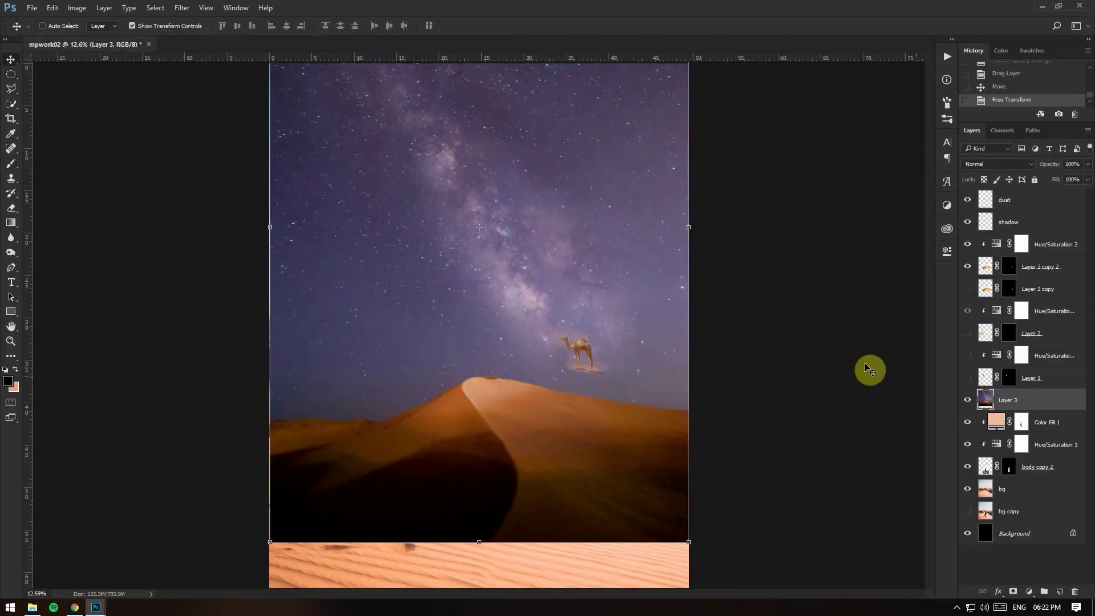
# Step: With Layer 3 hidden, quick-select the daytime sky on bg and grow it with Similar
pyautogui.click(967, 399)
pyautogui.click(1009, 488)
pyautogui.click(13, 106)
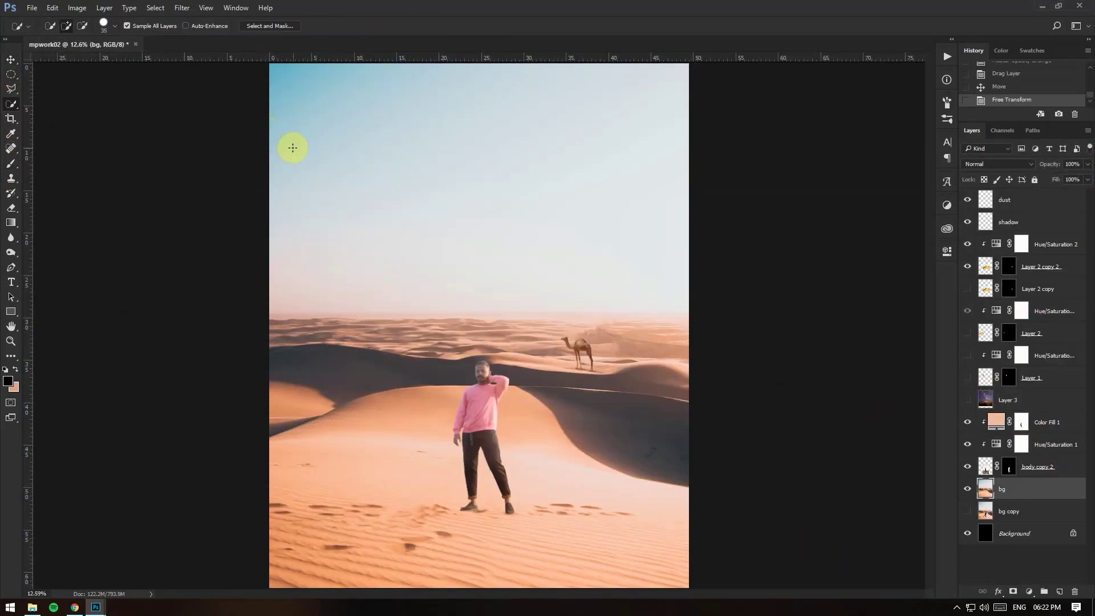
pyautogui.click(155, 8)
pyautogui.click(166, 179)
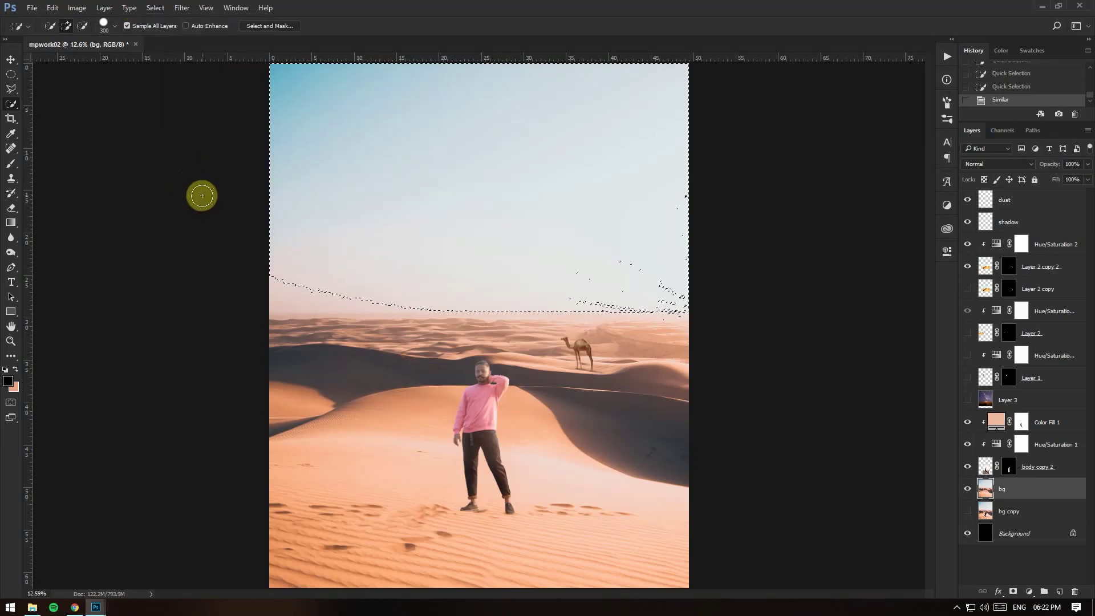
pyautogui.click(155, 7)
pyautogui.click(186, 183)
pyautogui.click(1007, 400)
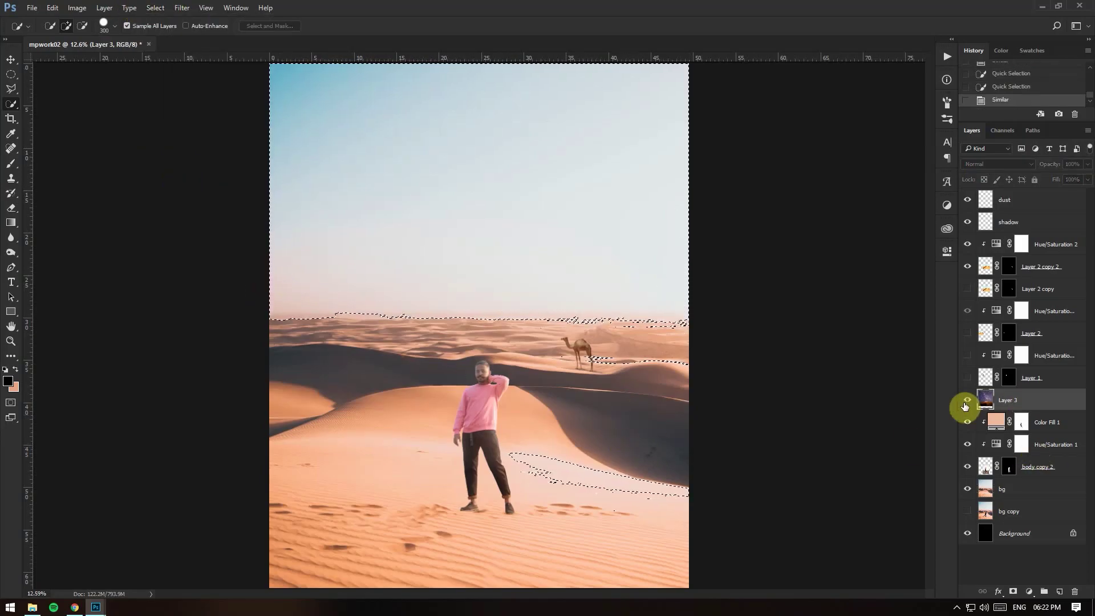
pyautogui.click(967, 399)
# Step: Move the starry image up and enlarge it across the canvas
pyautogui.hotkey('ctrl', 'd')
pyautogui.press('v')
pyautogui.moveTo(576, 479); pyautogui.dragTo(570, 433)
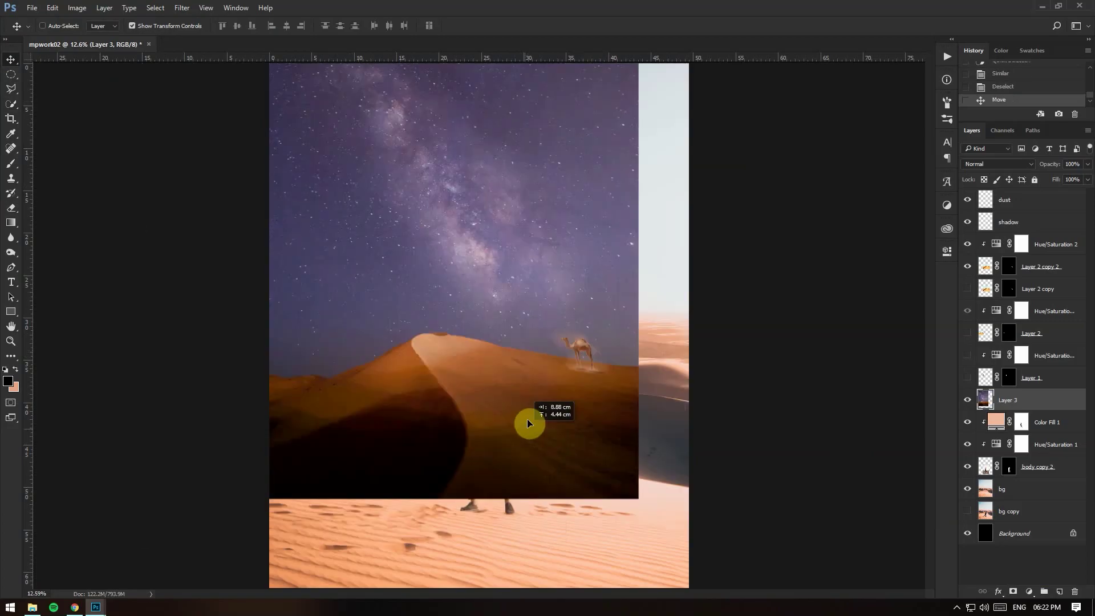
pyautogui.hotkey('ctrl', 't')
pyautogui.moveTo(682, 496); pyautogui.dragTo(724, 538)
pyautogui.moveTo(682, 435); pyautogui.dragTo(668, 428)
pyautogui.press('Return')
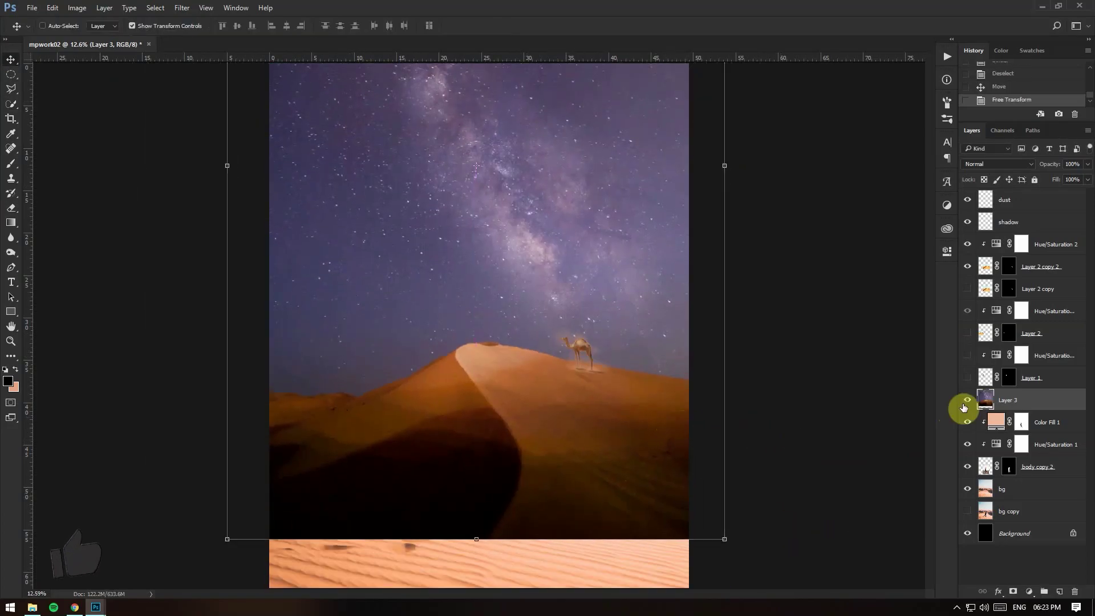
# Step: Give Layer 3 a black mask and reselect the daytime sky on bg with Similar
pyautogui.keyDown('alt'); pyautogui.click(1014, 593); pyautogui.keyUp('alt')
pyautogui.click(1002, 489)
pyautogui.press('w')
pyautogui.click(276, 183)
pyautogui.click(273, 291)
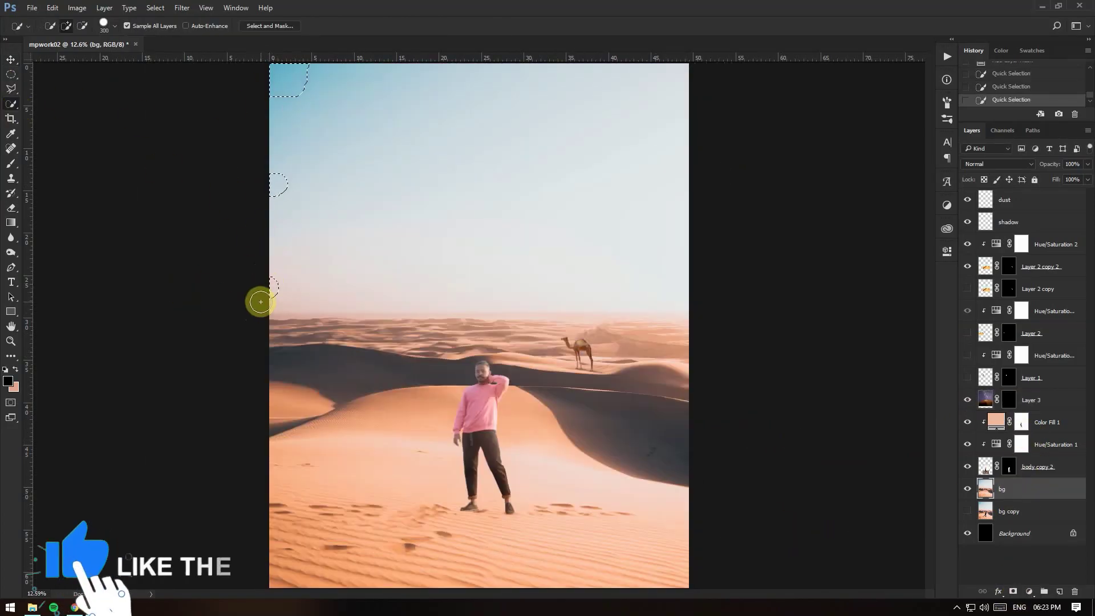
pyautogui.click(155, 8)
pyautogui.click(163, 181)
# Step: Paint an 80% gradient on the mask to reveal the stars down to the horizon
pyautogui.click(1009, 400)
pyautogui.press('g')
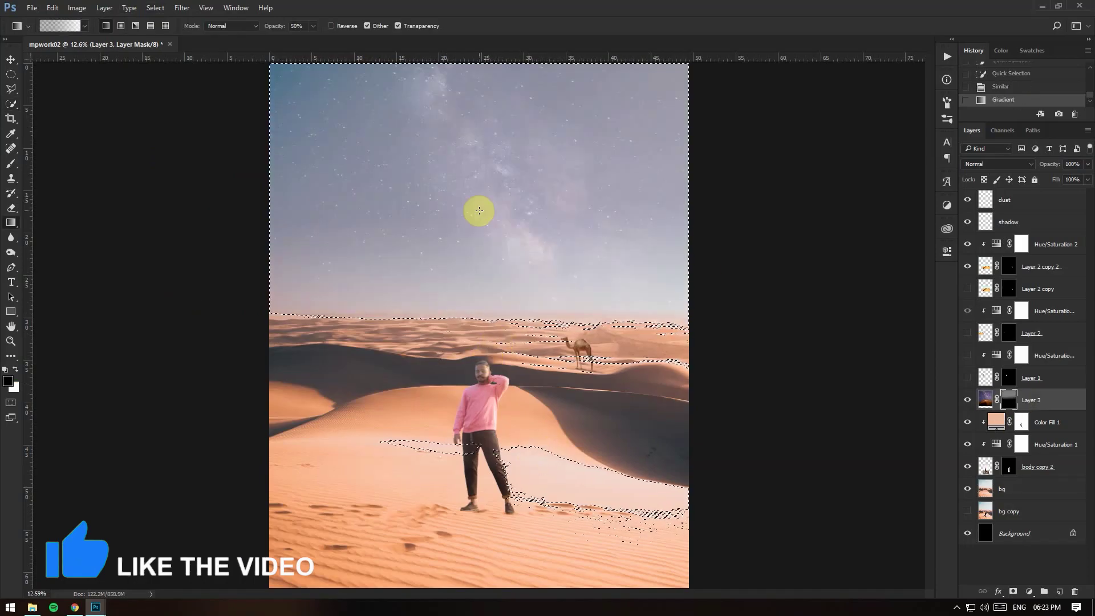
pyautogui.press('8')
pyautogui.moveTo(479, 362); pyautogui.dragTo(479, 257)
pyautogui.hotkey('ctrl', 'd')
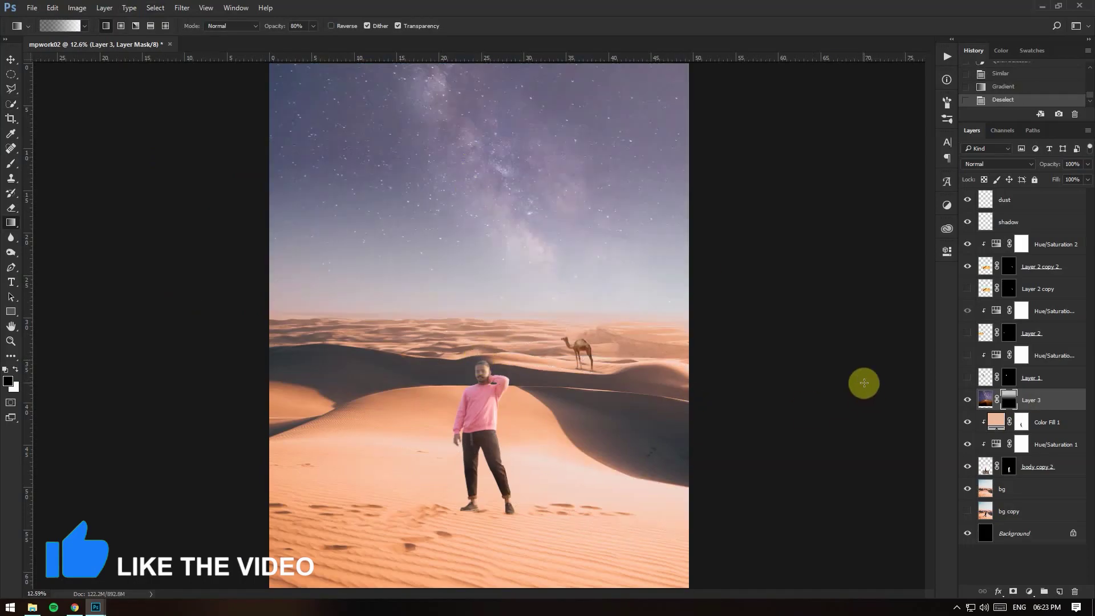
pyautogui.hotkey('ctrl', 'alt', 'z')
pyautogui.hotkey('ctrl', 'alt', 'z')
pyautogui.moveTo(490, 354); pyautogui.dragTo(480, 231)
pyautogui.hotkey('ctrl', 'z')
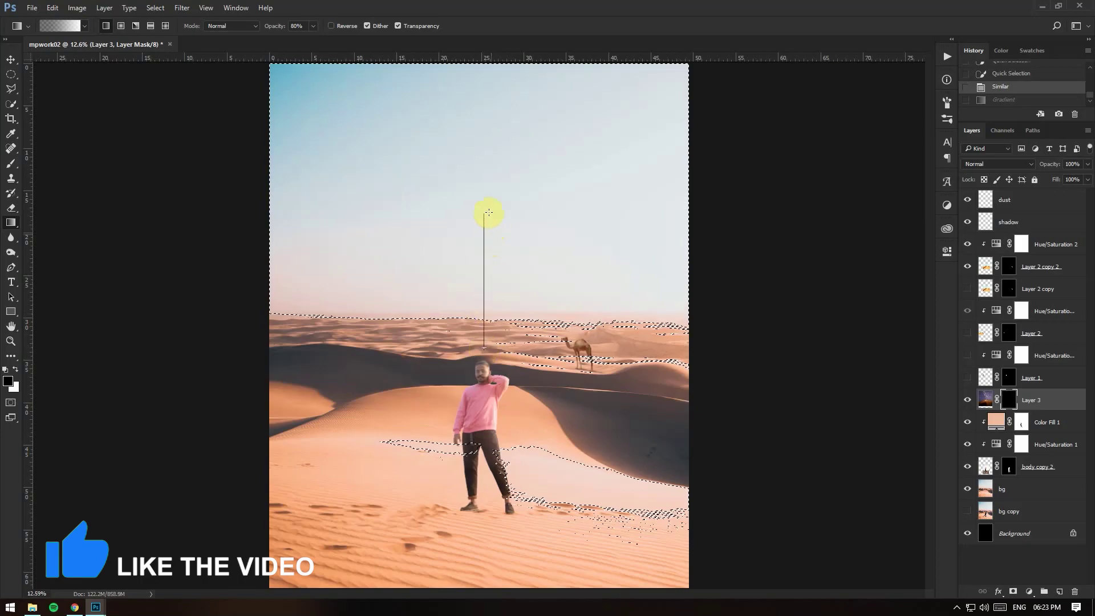
pyautogui.hotkey('ctrl', 'd')
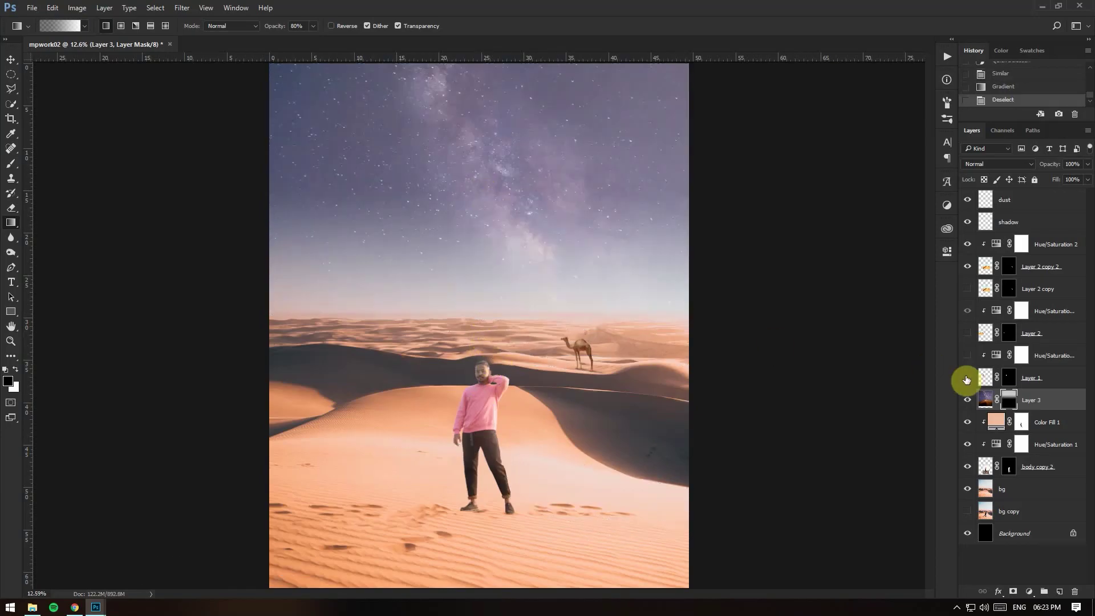
# Step: Add a Hue/Saturation layer clipped to bg with Lightness -20 to darken the desert
pyautogui.click(1004, 489)
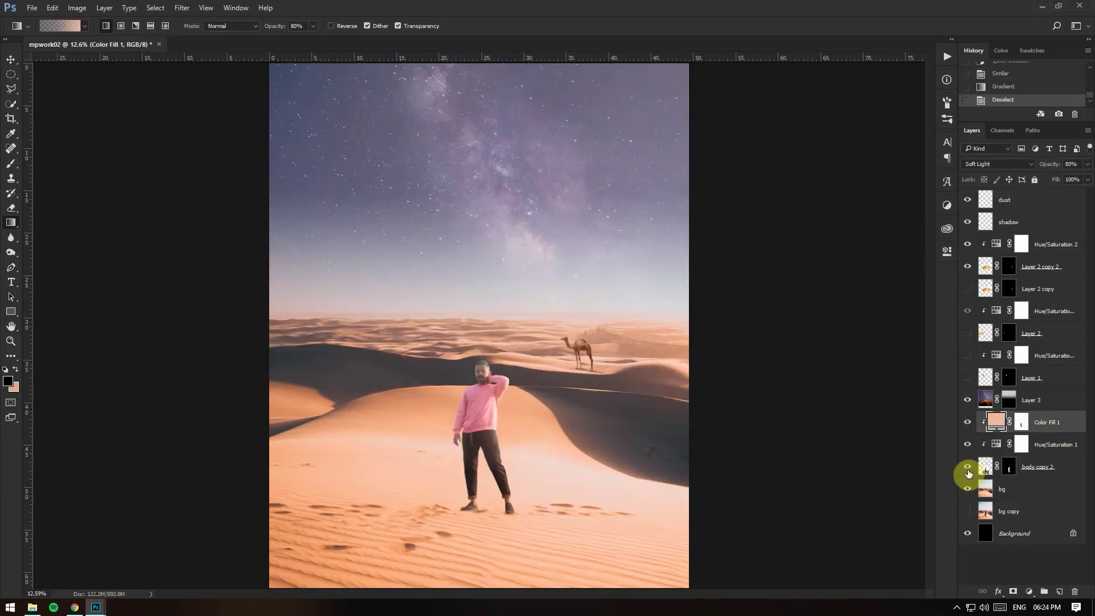
pyautogui.click(1029, 591)
pyautogui.click(1020, 495)
pyautogui.rightClick(1055, 489)
pyautogui.click(1018, 223)
pyautogui.moveTo(864, 367)
pyautogui.mouseDown()
pyautogui.moveTo(847, 371)
pyautogui.moveTo(856, 348)
pyautogui.moveTo(853, 367)
pyautogui.mouseUp()
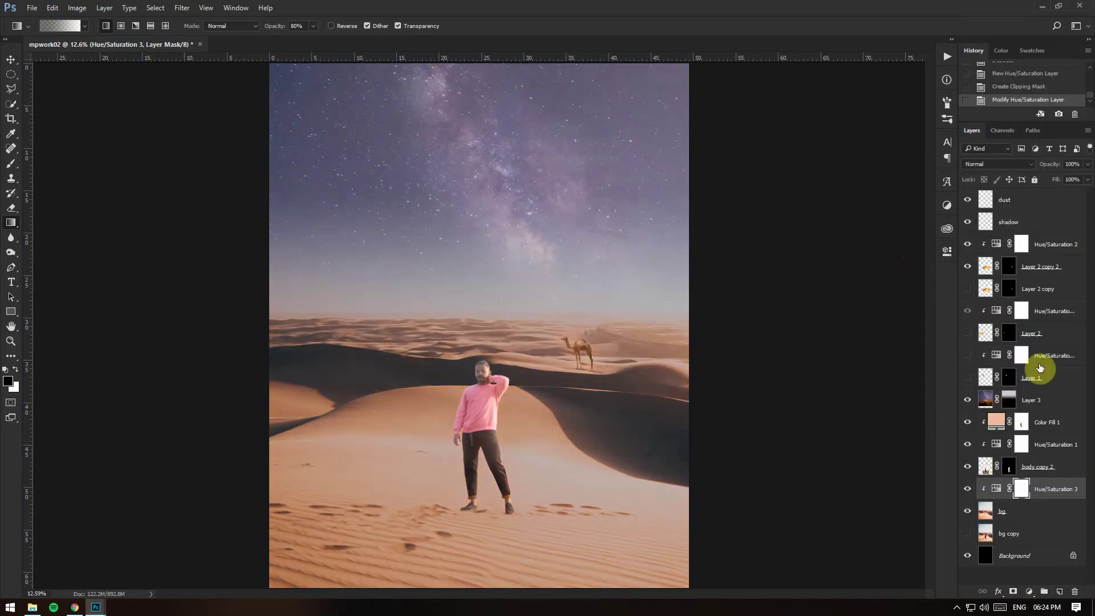
# Step: Add a Hue/Saturation layer clipped to Layer 3, shifting the sky's hue bluer
pyautogui.click(1031, 399)
pyautogui.click(1029, 591)
pyautogui.click(981, 352)
pyautogui.click(846, 421)
pyautogui.moveTo(864, 324)
pyautogui.mouseDown()
pyautogui.moveTo(851, 325)
pyautogui.moveTo(882, 348)
pyautogui.mouseUp()
pyautogui.click(961, 399)
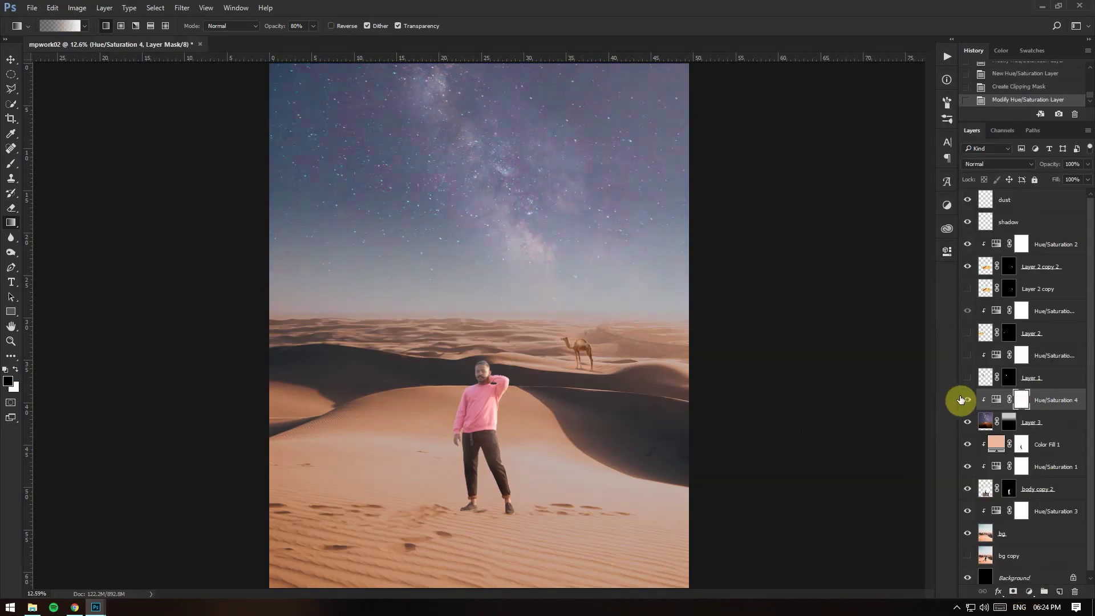
# Step: Set Hue/Saturation 1 Saturation to -43 and Hue/Saturation 2 Lightness to -28
pyautogui.doubleClick(1023, 468)
pyautogui.moveTo(855, 345); pyautogui.dragTo(842, 349)
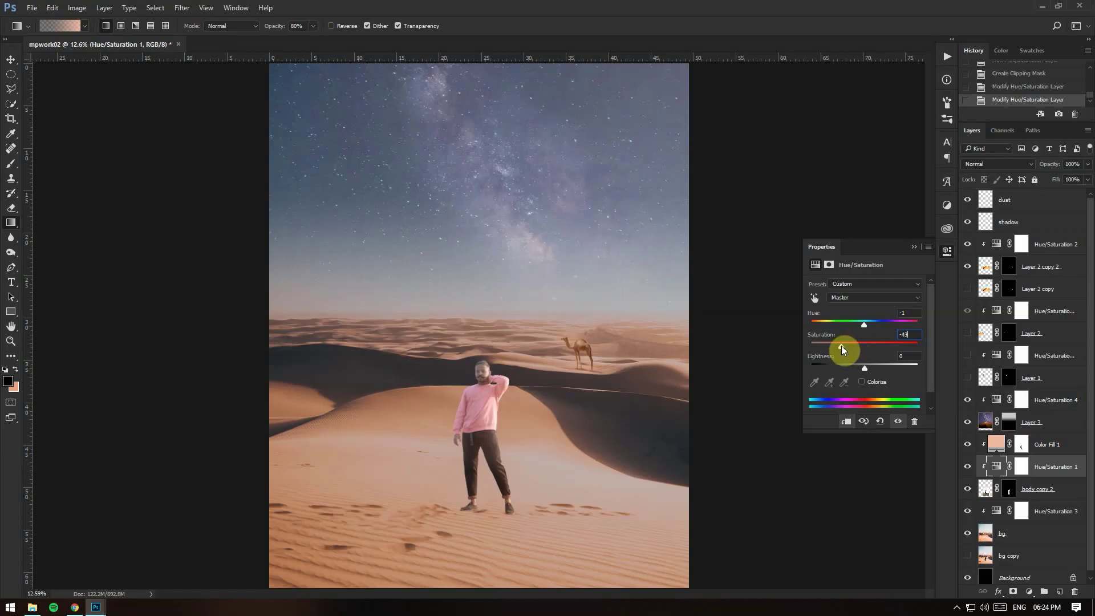
pyautogui.click(968, 469)
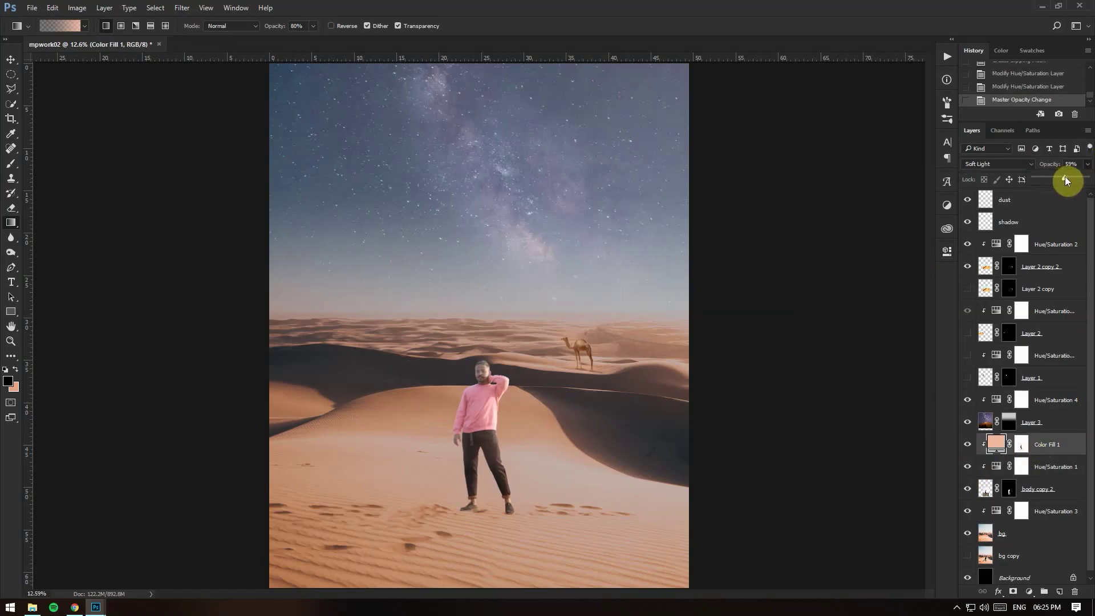
pyautogui.doubleClick(996, 244)
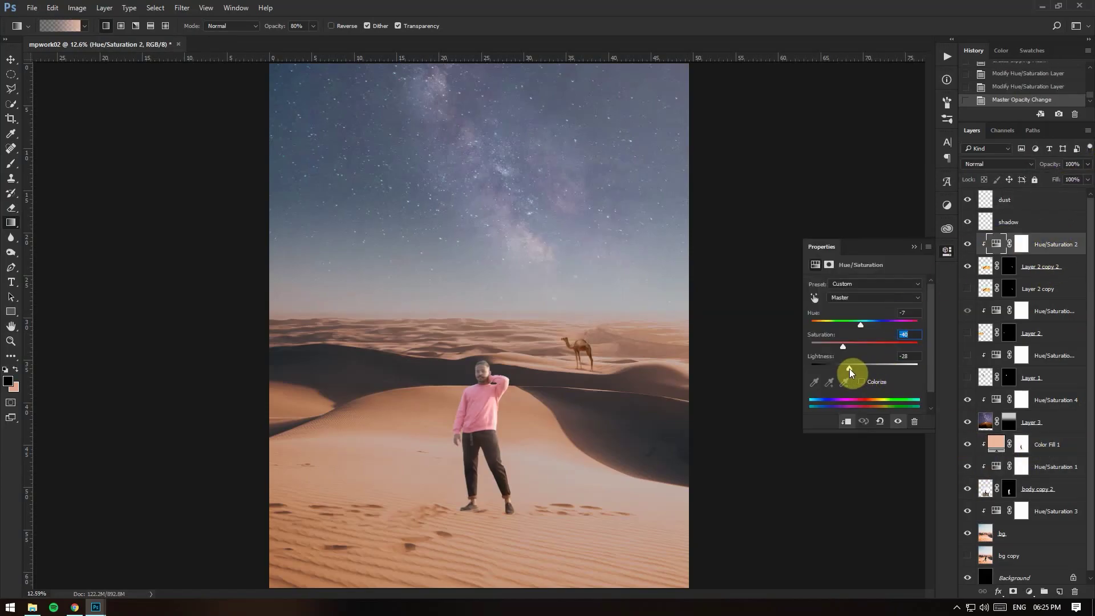
pyautogui.moveTo(850, 371); pyautogui.dragTo(854, 369)
pyautogui.click(913, 246)
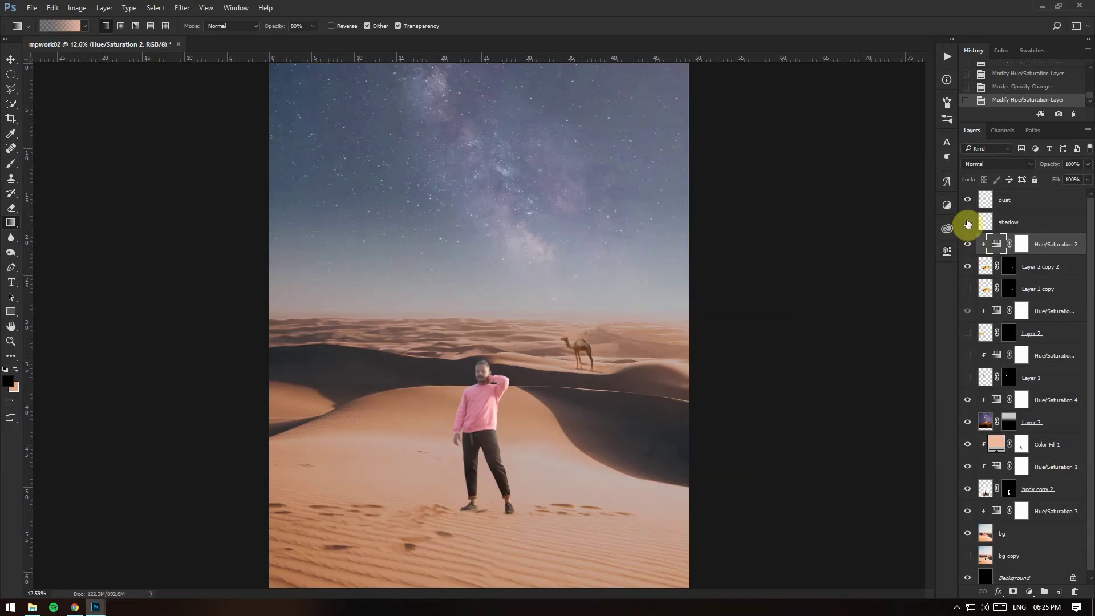
# Step: Erase part of the dust layer
pyautogui.click(1020, 206)
pyautogui.hotkey('ctrl', '+')
pyautogui.hotkey('ctrl', '+')
pyautogui.hotkey('ctrl', '+')
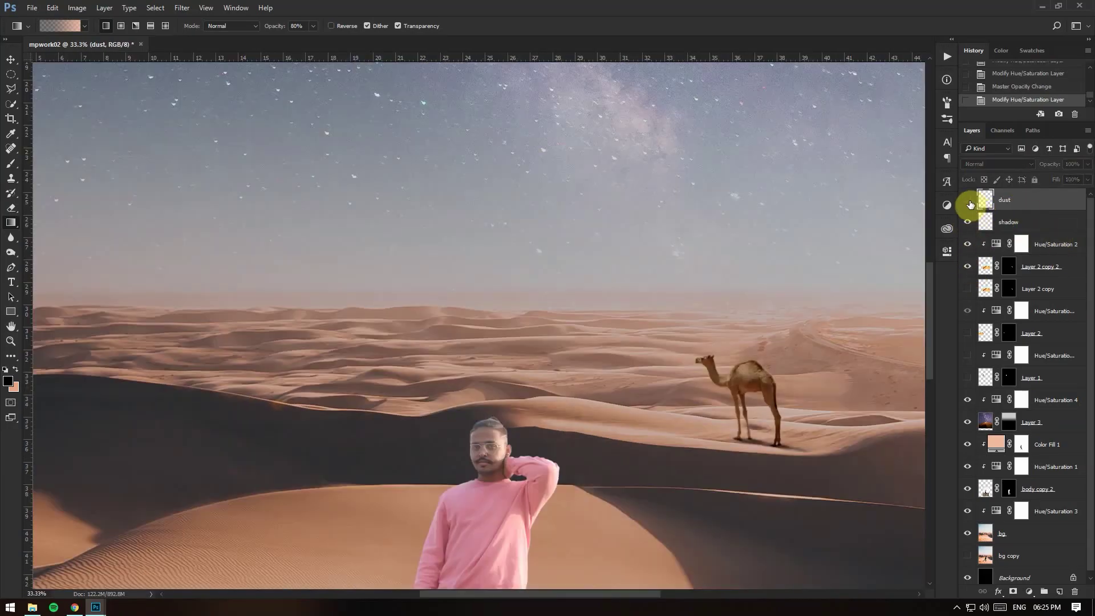
pyautogui.press('e')
pyautogui.moveTo(703, 348); pyautogui.dragTo(718, 403)
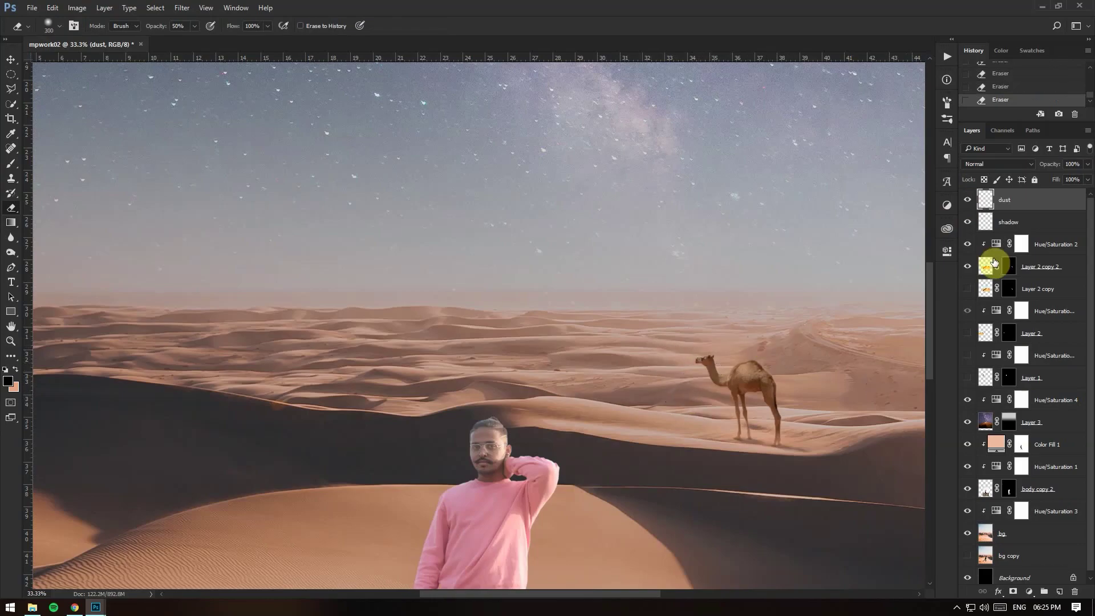
pyautogui.hotkey('ctrl', '0')
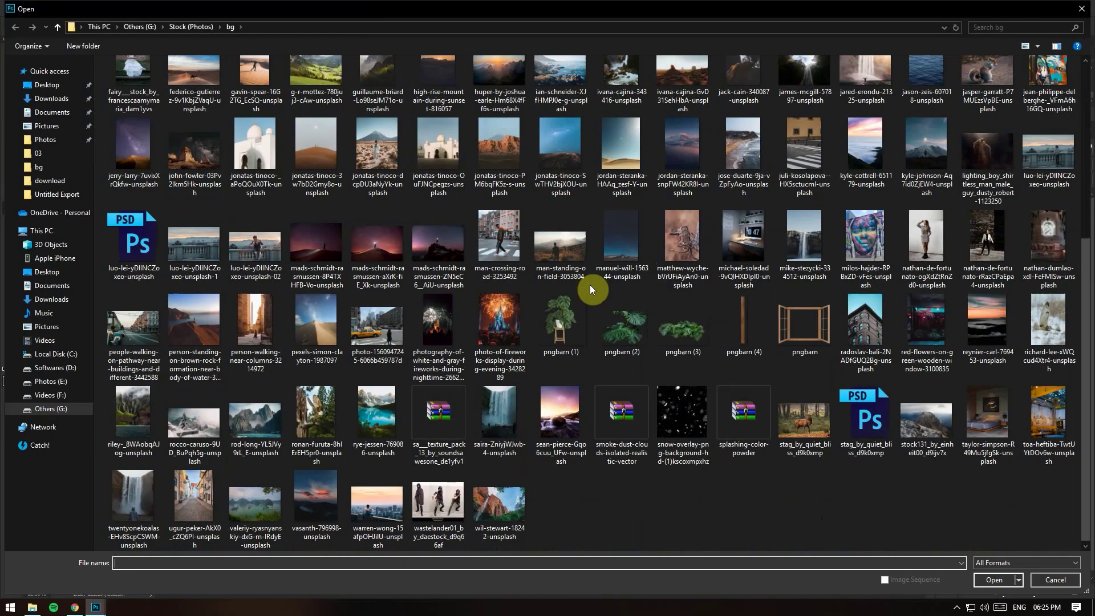
# Step: Show the Layer 2 camel, scale it about 394% and rotate it -4.85°
pyautogui.hotkey('ctrl', 't')
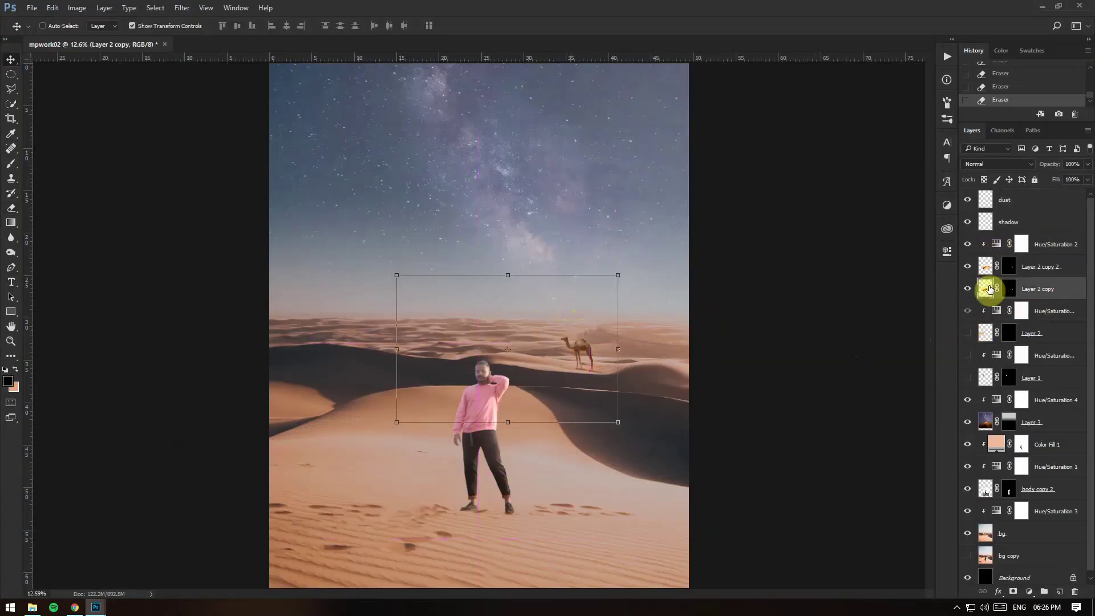
pyautogui.click(1031, 333)
pyautogui.moveTo(426, 286)
pyautogui.mouseDown()
pyautogui.moveTo(609, 411)
pyautogui.moveTo(946, 127)
pyautogui.moveTo(919, 147)
pyautogui.moveTo(855, 114)
pyautogui.moveTo(615, 425)
pyautogui.mouseUp()
pyautogui.press('Return')
pyautogui.hotkey('ctrl', '-')
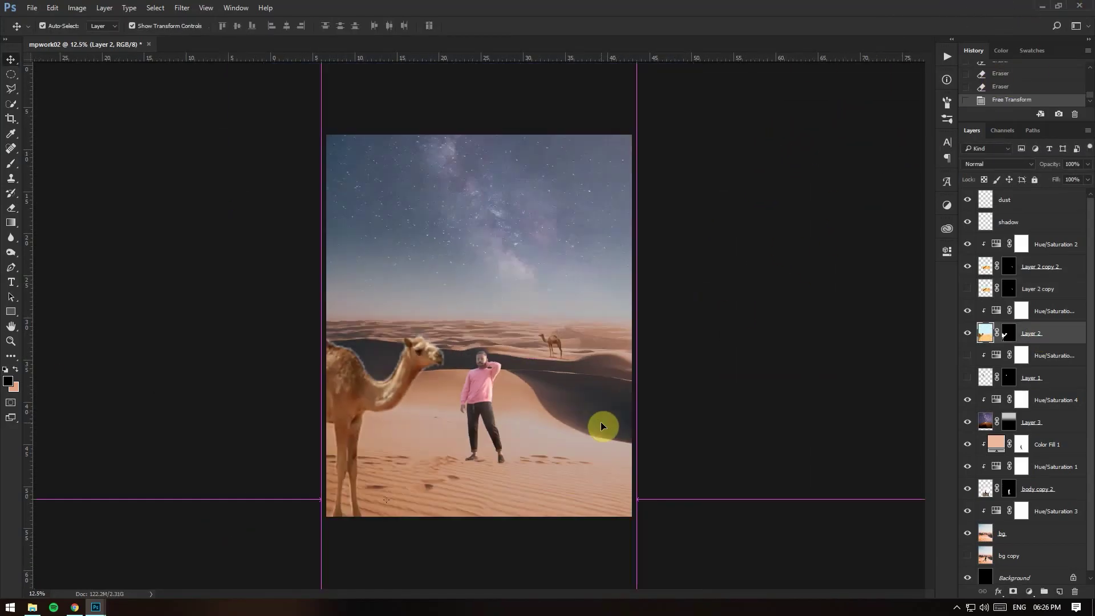
pyautogui.hotkey('ctrl', '-')
pyautogui.hotkey('ctrl', '-')
pyautogui.hotkey('ctrl', 't')
pyautogui.moveTo(750, 320)
pyautogui.mouseDown()
pyautogui.moveTo(762, 301)
pyautogui.moveTo(728, 183)
pyautogui.moveTo(570, 335)
pyautogui.mouseUp()
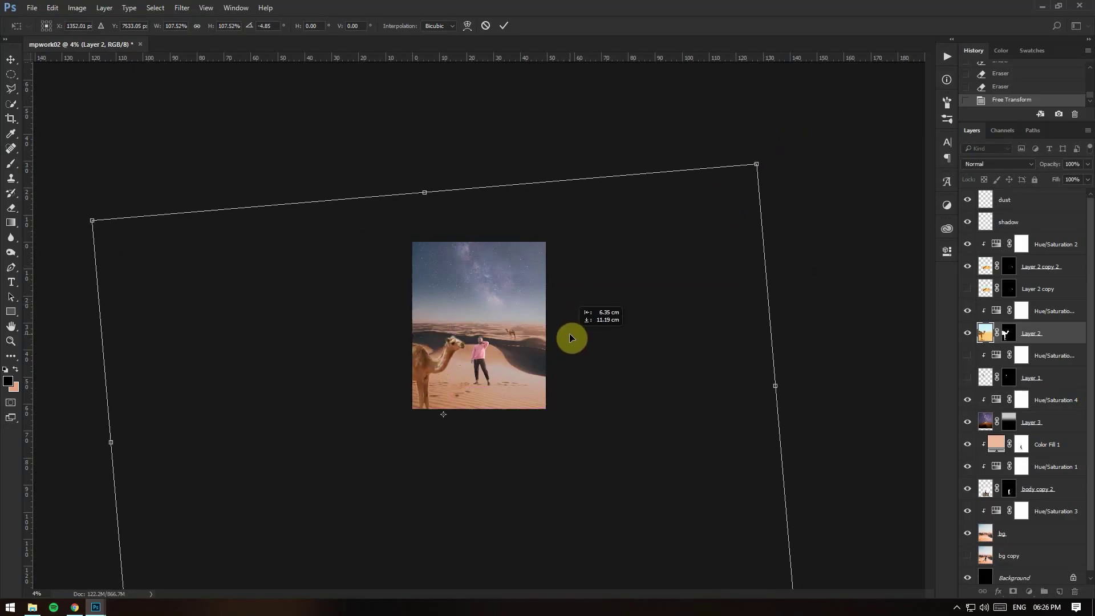
pyautogui.press('Return')
# Step: Brush on the camel's layer mask to hide stray edges around its head
pyautogui.hotkey('ctrl', '+')
pyautogui.hotkey('ctrl', '+')
pyautogui.hotkey('ctrl', '+')
pyautogui.press('j')
pyautogui.click(49, 25)
pyautogui.click(11, 164)
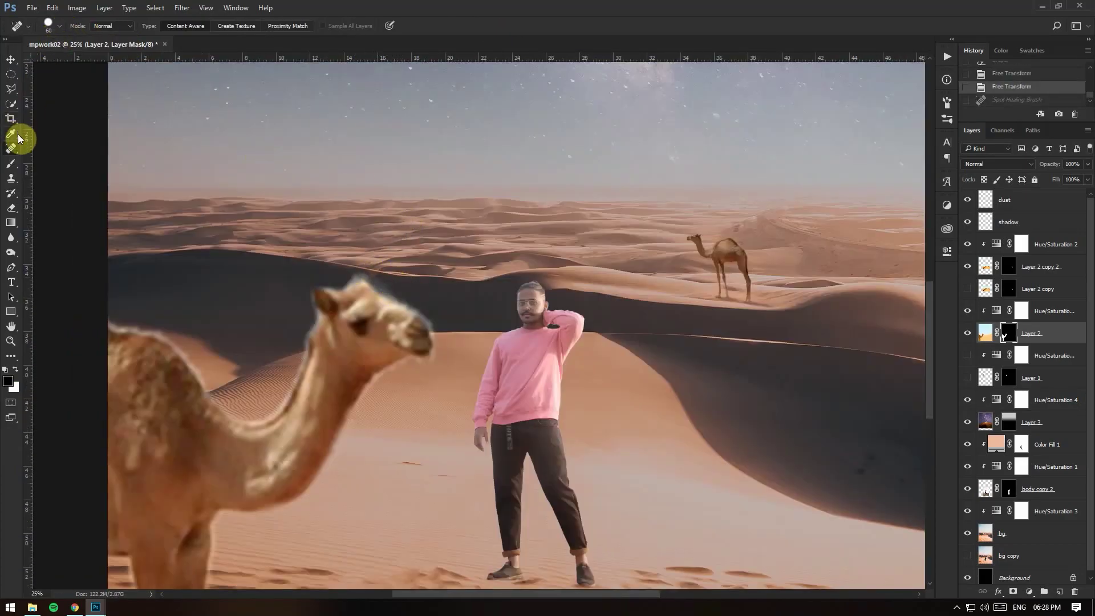
pyautogui.click(436, 258)
pyautogui.moveTo(374, 276); pyautogui.dragTo(409, 286)
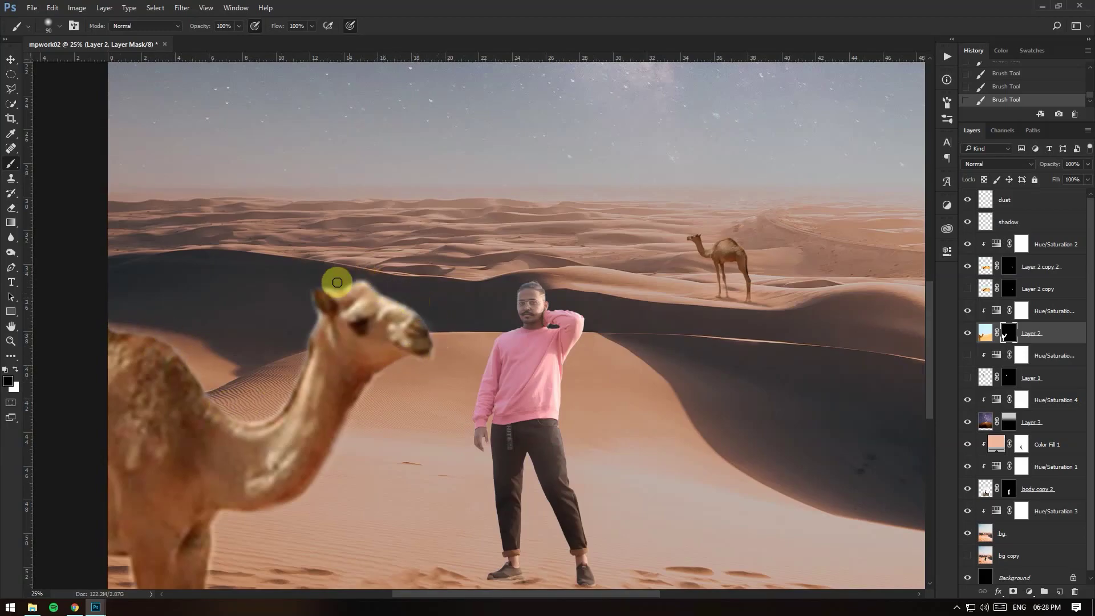
pyautogui.scroll(-2, 293, 444)
pyautogui.scroll(-3, 207, 374)
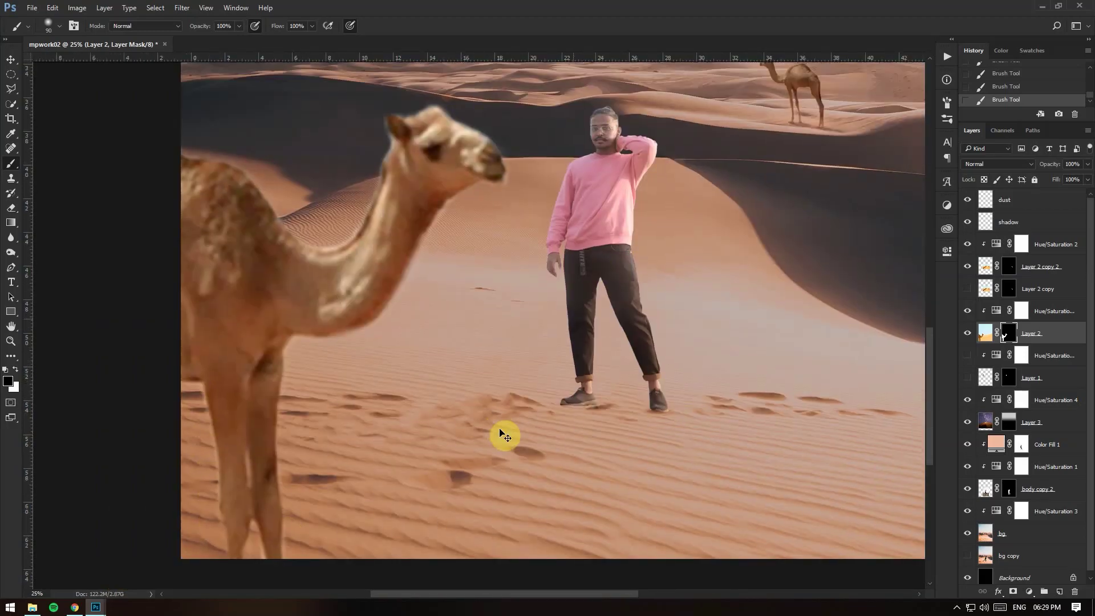
pyautogui.hotkey('ctrl', '-')
# Step: Copy the camel to its own layer and apply a Shape Blur of radius 31
pyautogui.keyDown('ctrl'); pyautogui.click(1008, 333); pyautogui.keyUp('ctrl')
pyautogui.hotkey('ctrl', 'j')
pyautogui.click(182, 8)
pyautogui.click(368, 177)
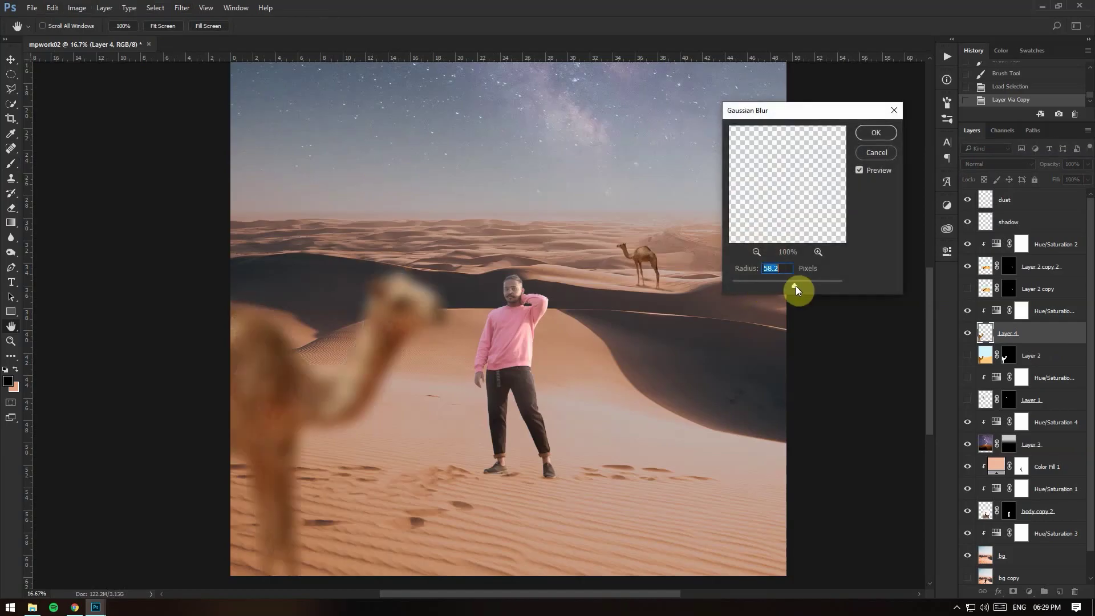
pyautogui.moveTo(793, 283); pyautogui.dragTo(781, 283)
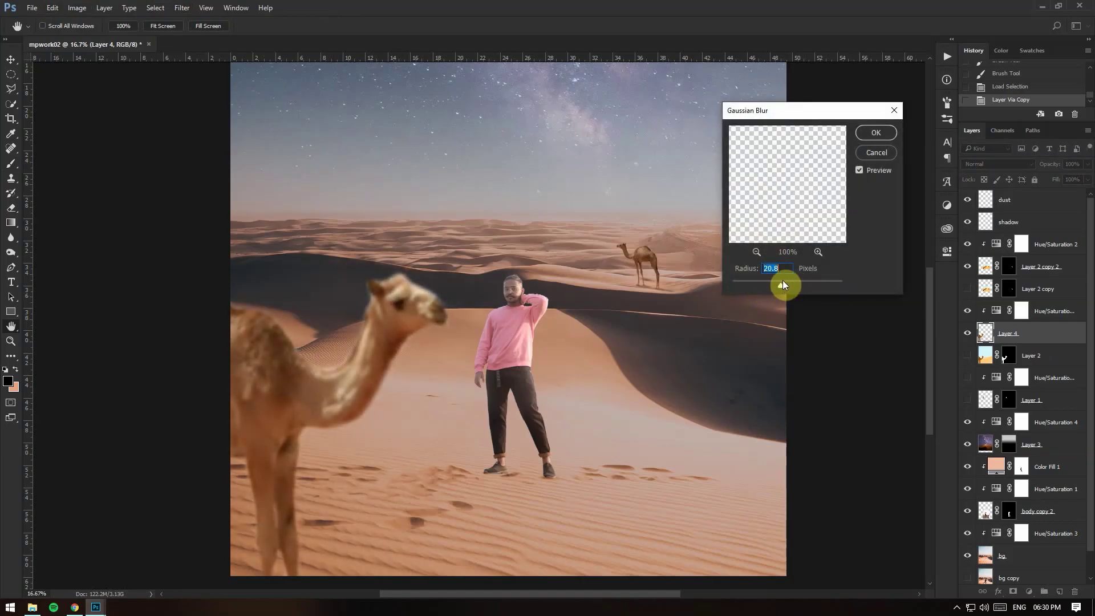
pyautogui.press('Escape')
pyautogui.click(182, 8)
pyautogui.click(365, 225)
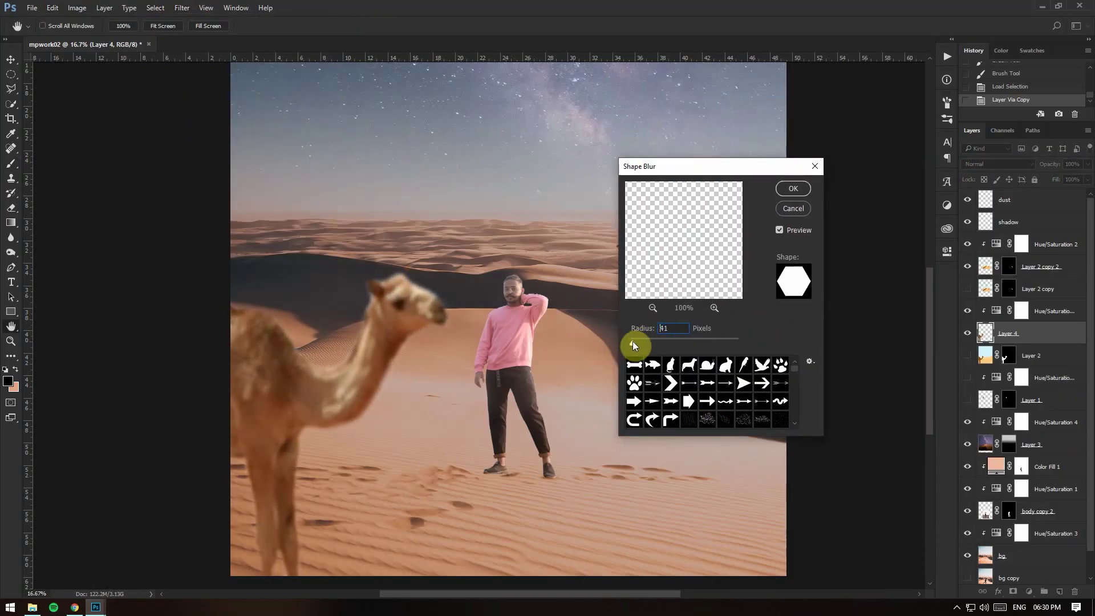
pyautogui.press('Return')
# Step: Enlarge the blurred camel and shift it slightly up and right
pyautogui.press('b')
pyautogui.hotkey('ctrl', 't')
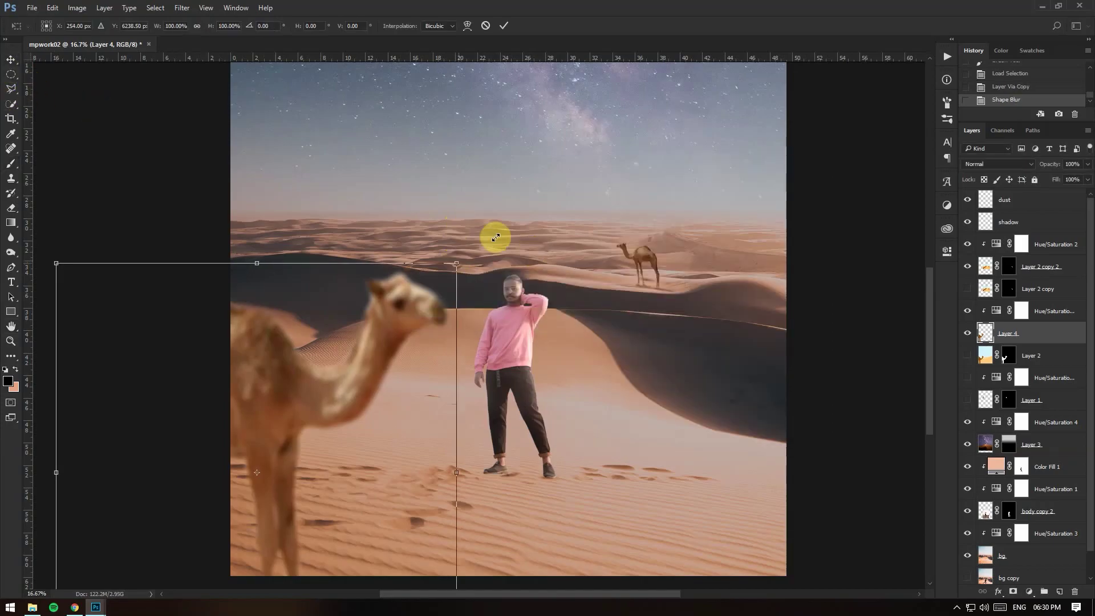
pyautogui.moveTo(494, 237)
pyautogui.mouseDown()
pyautogui.moveTo(438, 325)
pyautogui.moveTo(433, 305)
pyautogui.mouseUp()
pyautogui.press('Return')
pyautogui.press('v')
pyautogui.click(11, 164)
pyautogui.hotkey('ctrl', '0')
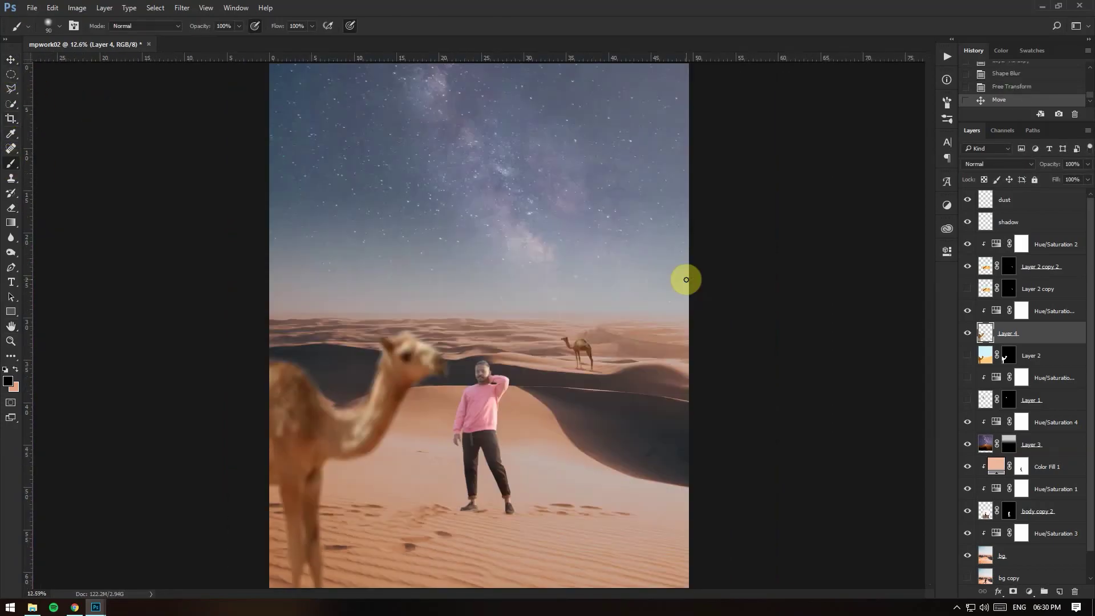
# Step: Add a clipped layer named 'light' and paint highlights along the camel's edge
pyautogui.click(1059, 592)
pyautogui.doubleClick(1008, 311)
pyautogui.write('light')
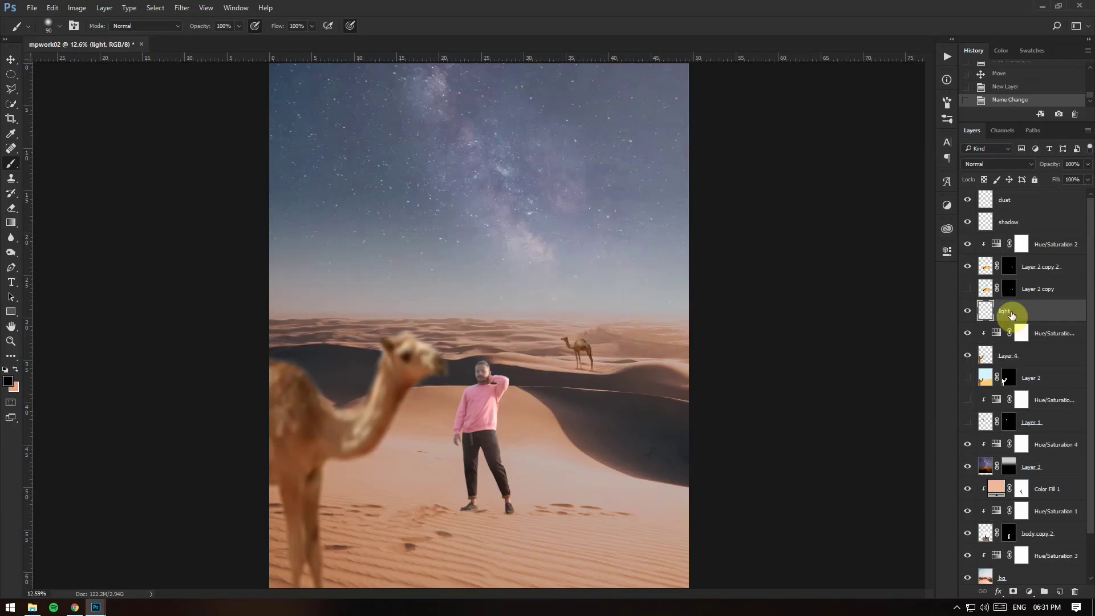
pyautogui.hotkey('ctrl', 'alt', 'g')
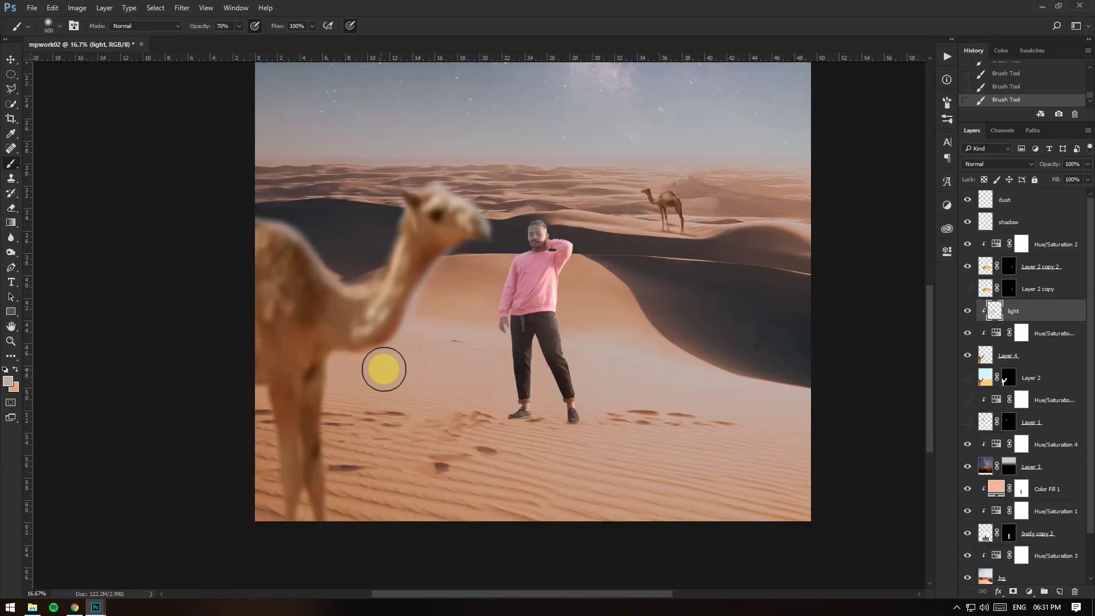
pyautogui.moveTo(384, 369); pyautogui.dragTo(360, 514)
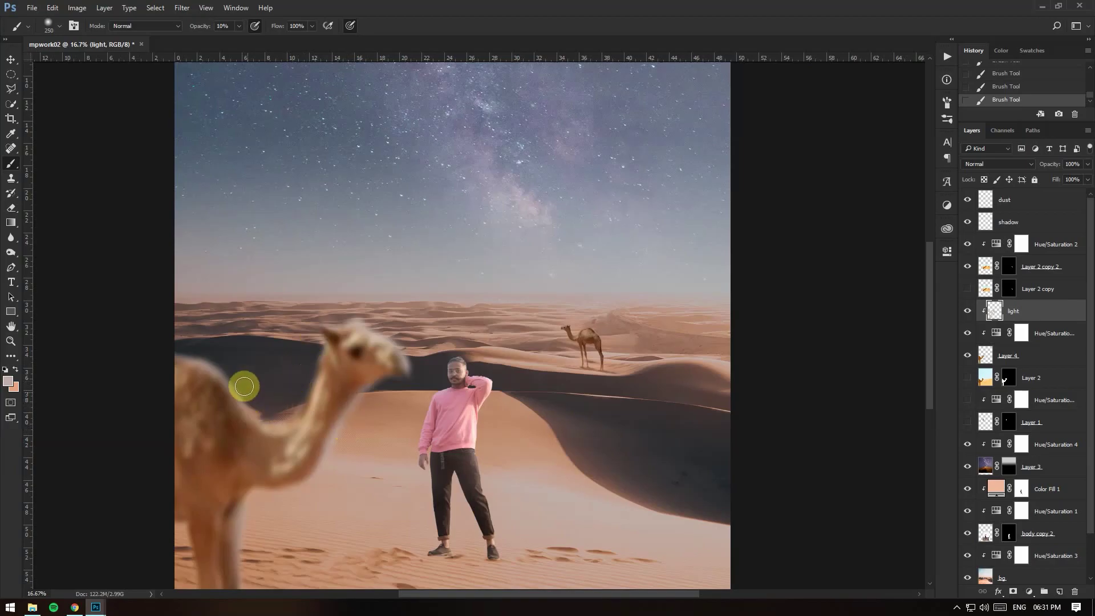
# Step: Paint shadows on the camel's leg and neck in a 'dark' layer at 49% opacity
pyautogui.hotkey('ctrl', 'shift', 'alt', 'n')
pyautogui.write('dark')
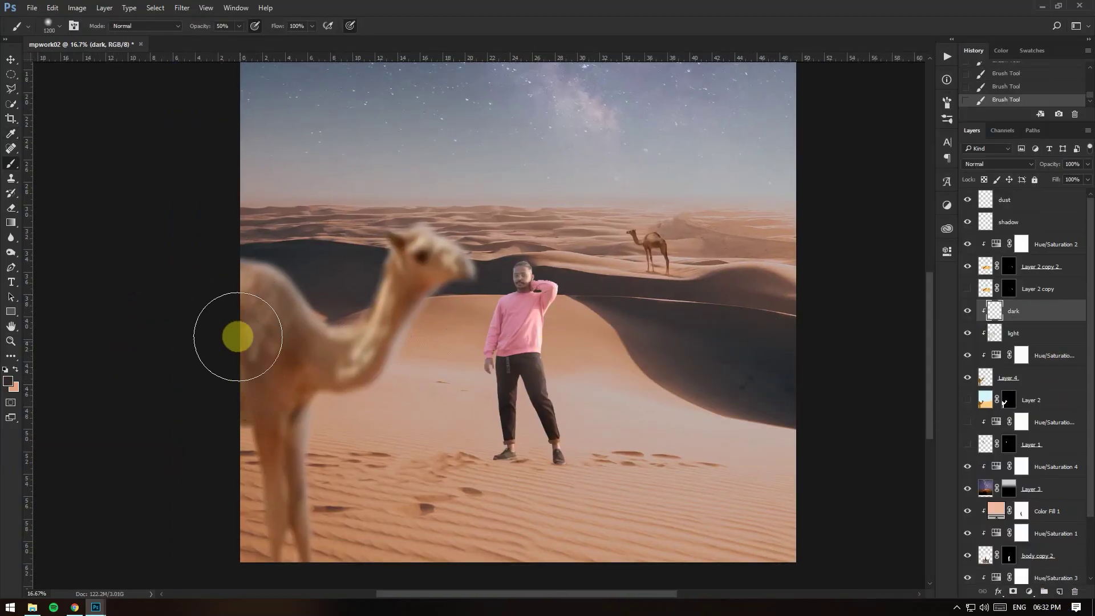
pyautogui.moveTo(238, 336); pyautogui.dragTo(261, 520)
pyautogui.press('[')
pyautogui.press('[')
pyautogui.press('[')
pyautogui.moveTo(281, 467); pyautogui.dragTo(296, 399)
pyautogui.moveTo(392, 251); pyautogui.dragTo(392, 267)
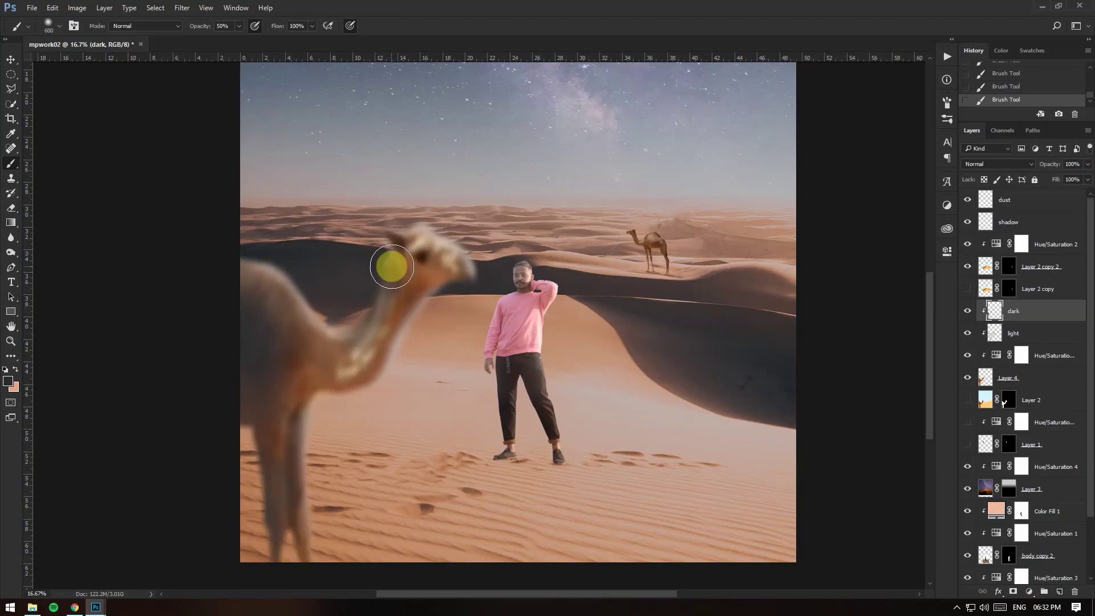
pyautogui.press(']')
pyautogui.press(']')
pyautogui.press(']')
pyautogui.hotkey('ctrl', '-')
pyautogui.click(1087, 164)
pyautogui.moveTo(1088, 178); pyautogui.dragTo(1062, 177)
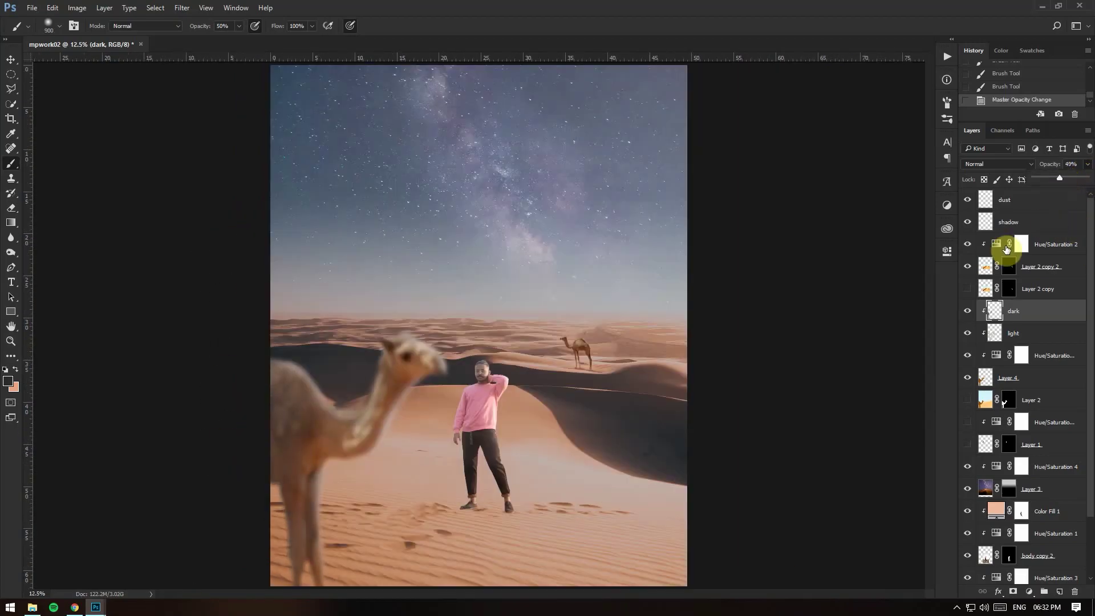
# Step: Compare the camel shading, then return to mpwork02 and select Layer 2 copy 2
pyautogui.click(969, 310)
pyautogui.click(970, 310)
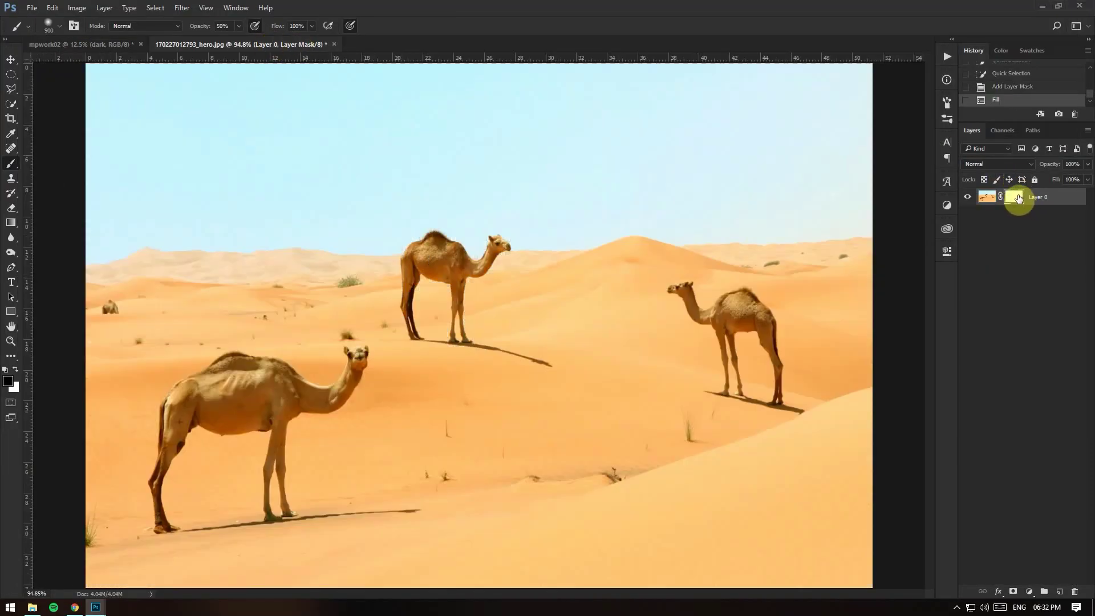
pyautogui.click(101, 53)
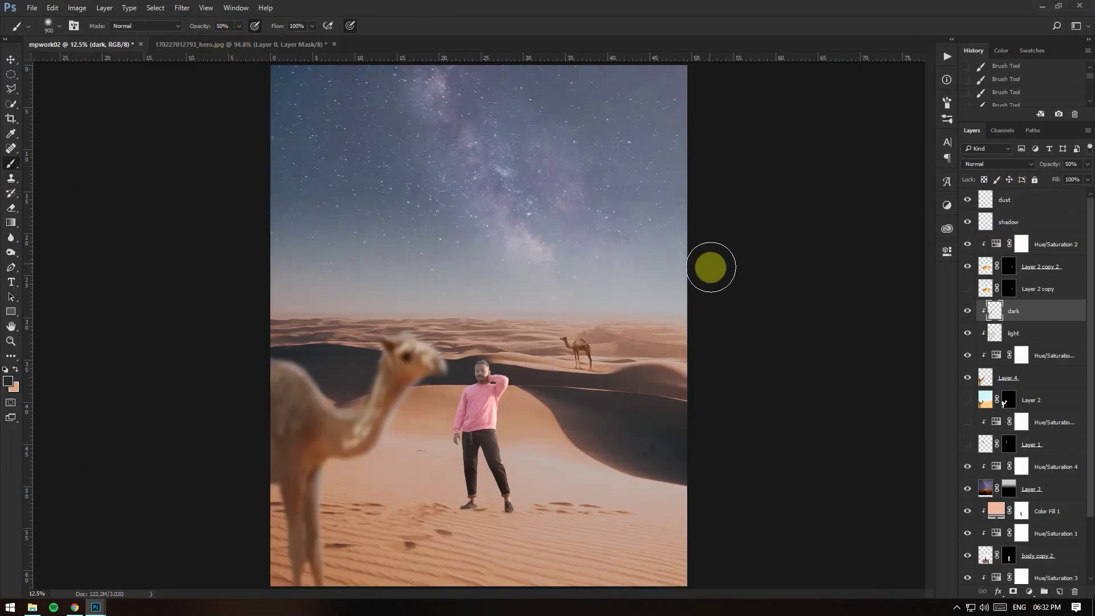
pyautogui.click(985, 266)
# Step: Zoom in on the distant ridge camel and open Gaussian Blur, previewing 1.0 pixel
pyautogui.click(181, 8)
pyautogui.press('Escape')
pyautogui.hotkey('ctrl', '+')
pyautogui.hotkey('ctrl', '+')
pyautogui.hotkey('ctrl', '+')
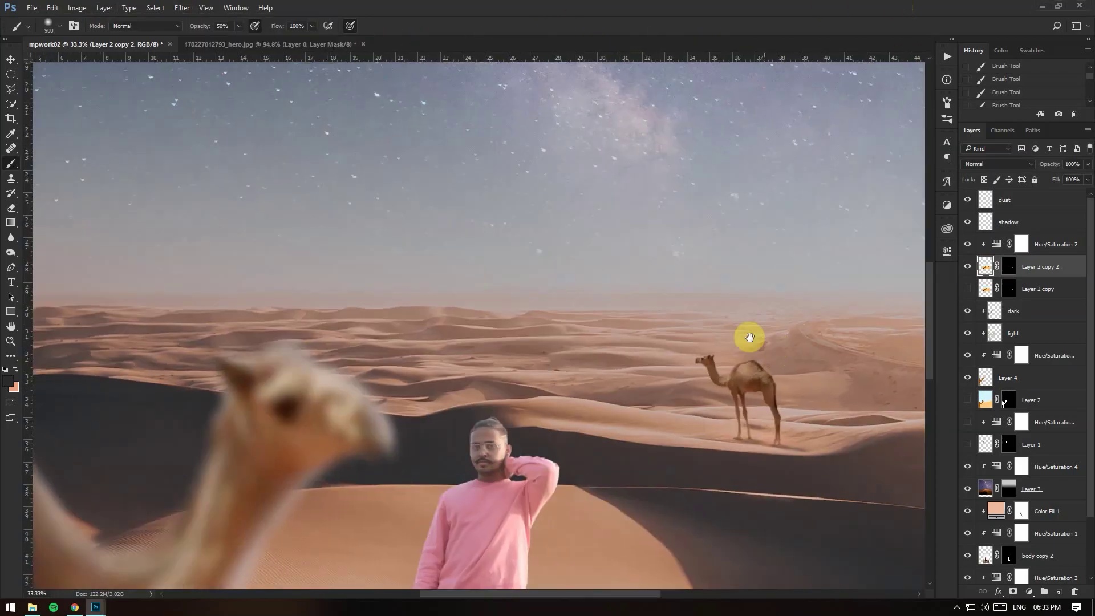
pyautogui.moveTo(750, 337); pyautogui.dragTo(459, 341)
pyautogui.click(182, 8)
pyautogui.click(380, 173)
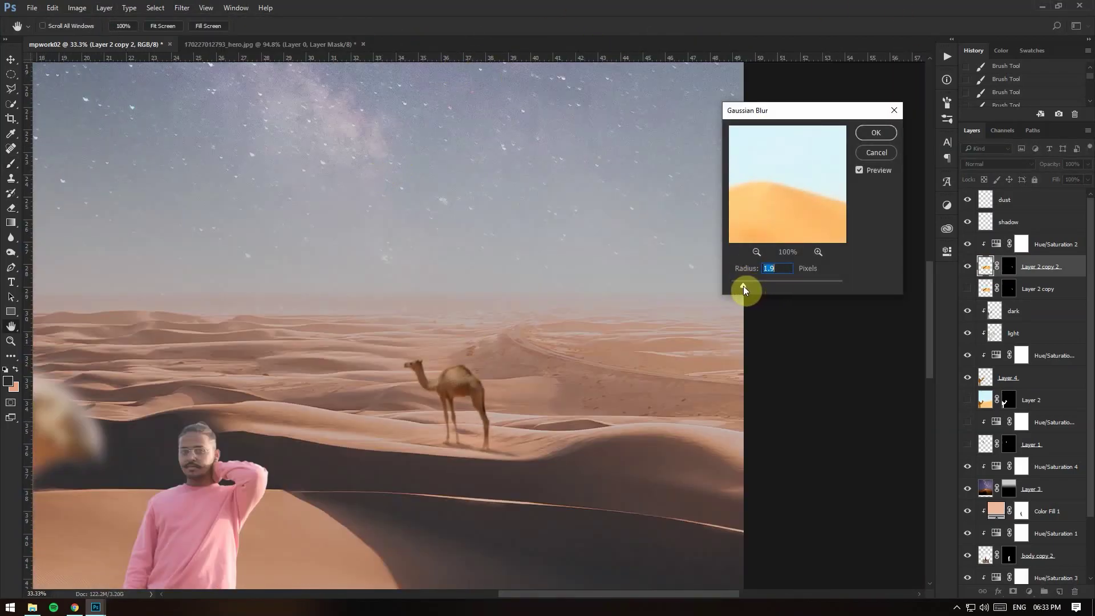
# Step: Apply the pending Gaussian Blur, then start a Tilt-Shift blur on bg focused at the man's legs
pyautogui.click(876, 133)
pyautogui.hotkey('ctrl', '0')
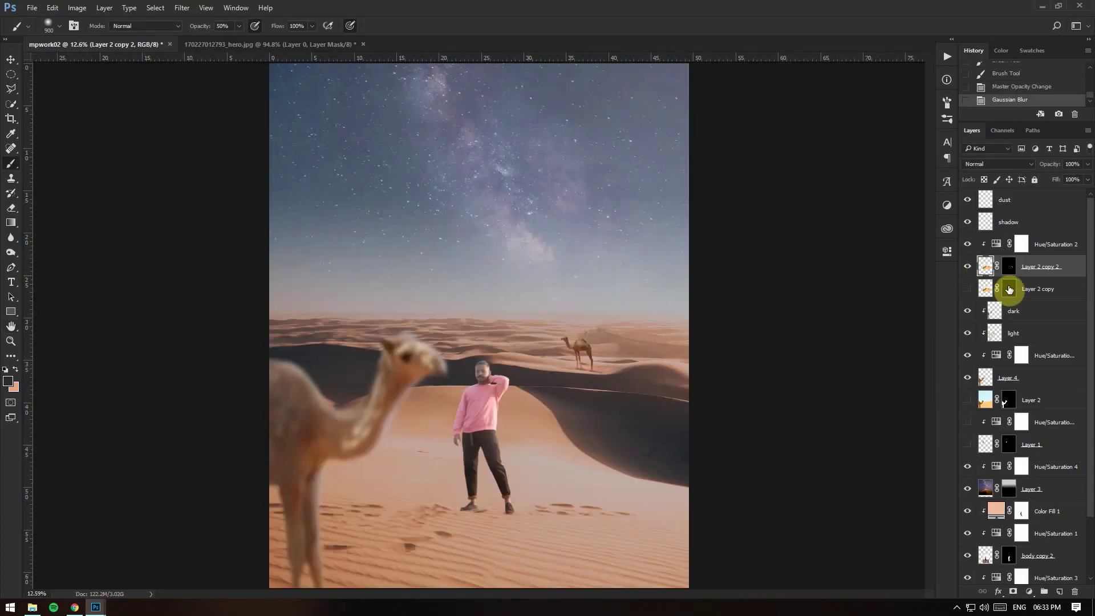
pyautogui.scroll(-2, 994, 282)
pyautogui.click(992, 531)
pyautogui.click(182, 8)
pyautogui.click(377, 178)
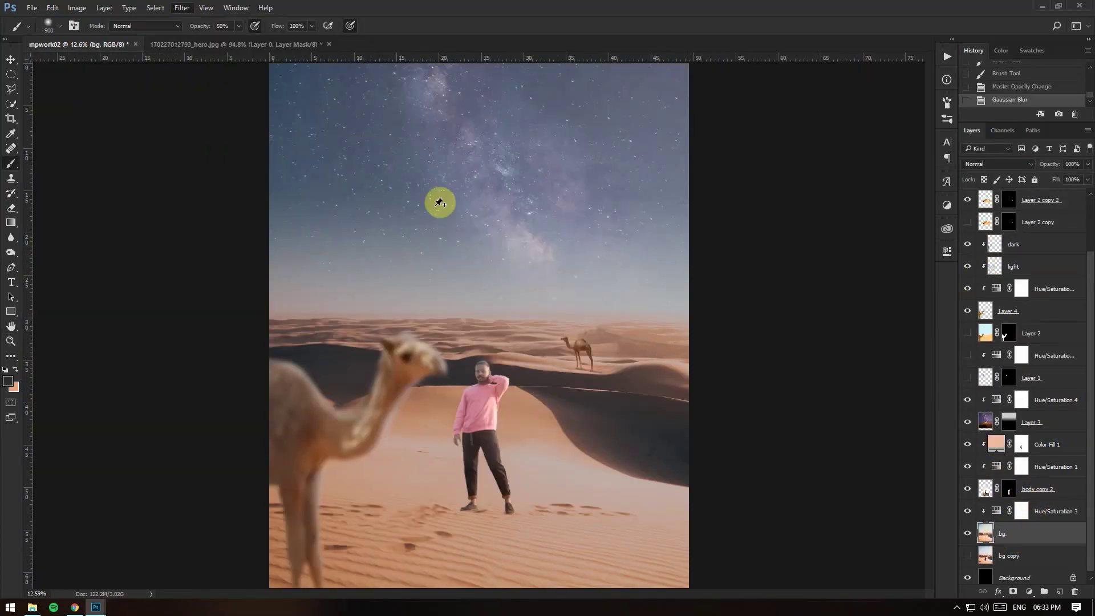
pyautogui.moveTo(485, 326)
pyautogui.mouseDown()
pyautogui.moveTo(489, 505)
pyautogui.moveTo(479, 470)
pyautogui.mouseUp()
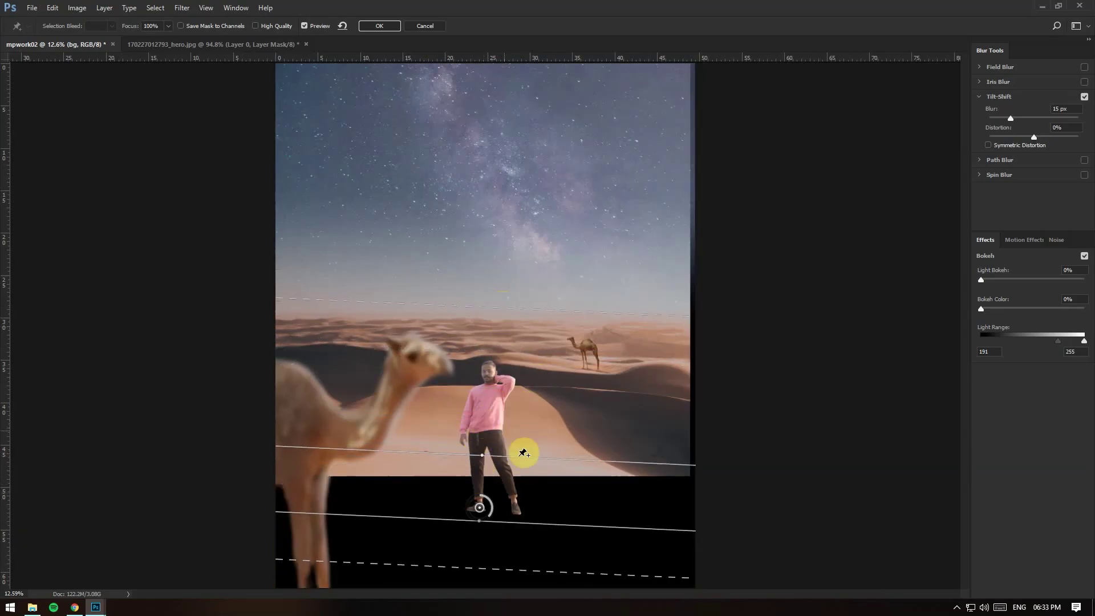
# Step: Narrow the Tilt-Shift sharp band around the man's feet and commit a 12-pixel blur
pyautogui.moveTo(505, 307); pyautogui.dragTo(505, 285)
pyautogui.moveTo(480, 507); pyautogui.dragTo(481, 529)
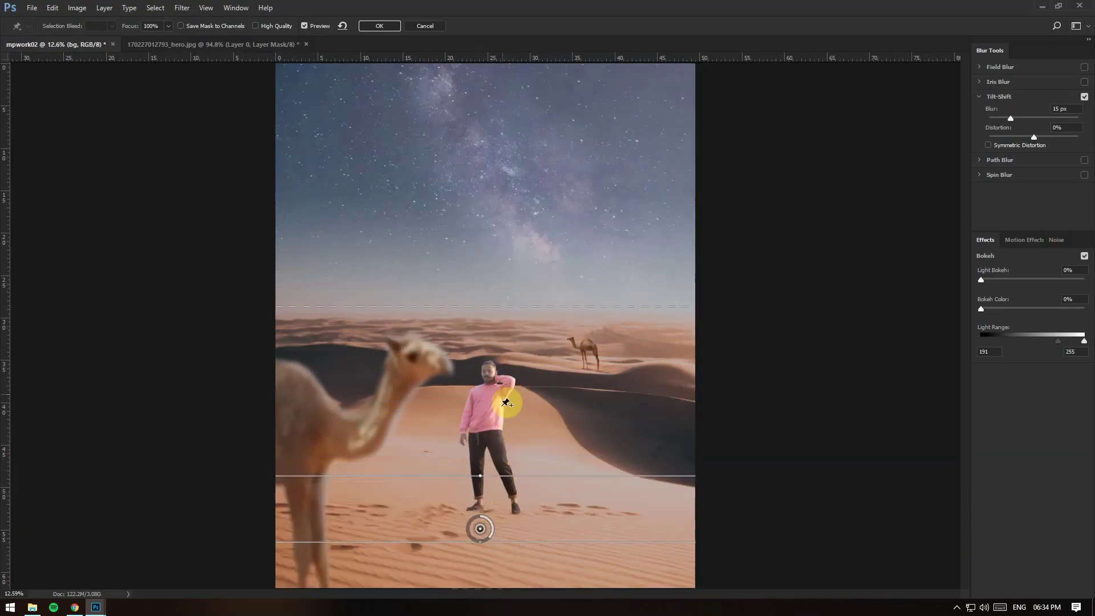
pyautogui.moveTo(553, 477); pyautogui.dragTo(559, 489)
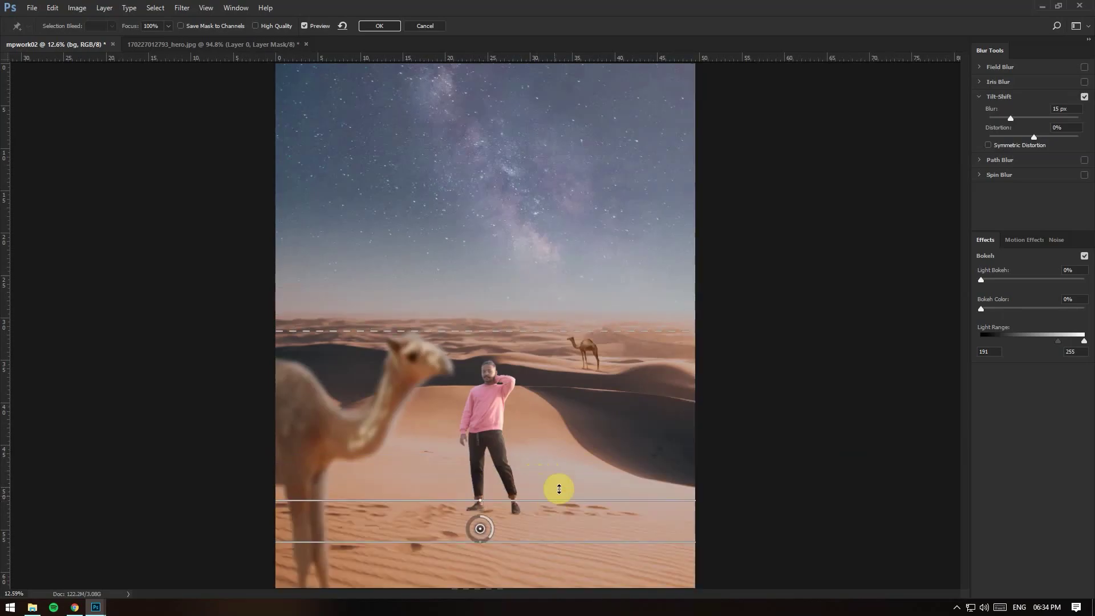
pyautogui.moveTo(491, 290); pyautogui.dragTo(492, 436)
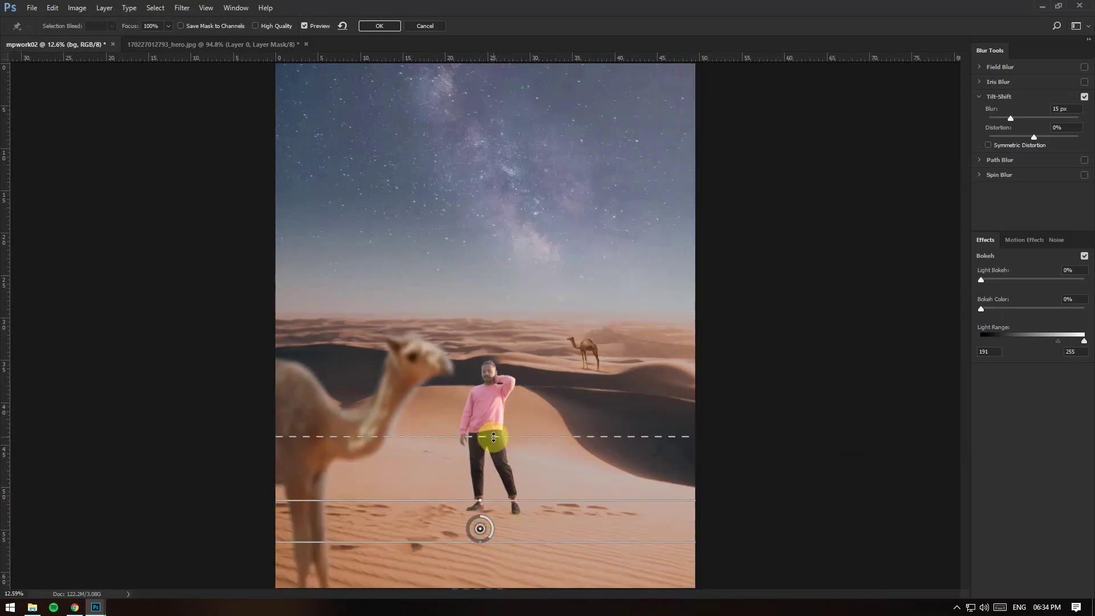
pyautogui.moveTo(496, 543); pyautogui.dragTo(501, 521)
pyautogui.moveTo(502, 455); pyautogui.dragTo(501, 471)
pyautogui.moveTo(487, 587)
pyautogui.mouseDown()
pyautogui.moveTo(546, 543)
pyautogui.moveTo(508, 547)
pyautogui.moveTo(487, 520)
pyautogui.moveTo(494, 514)
pyautogui.mouseUp()
pyautogui.click(338, 27)
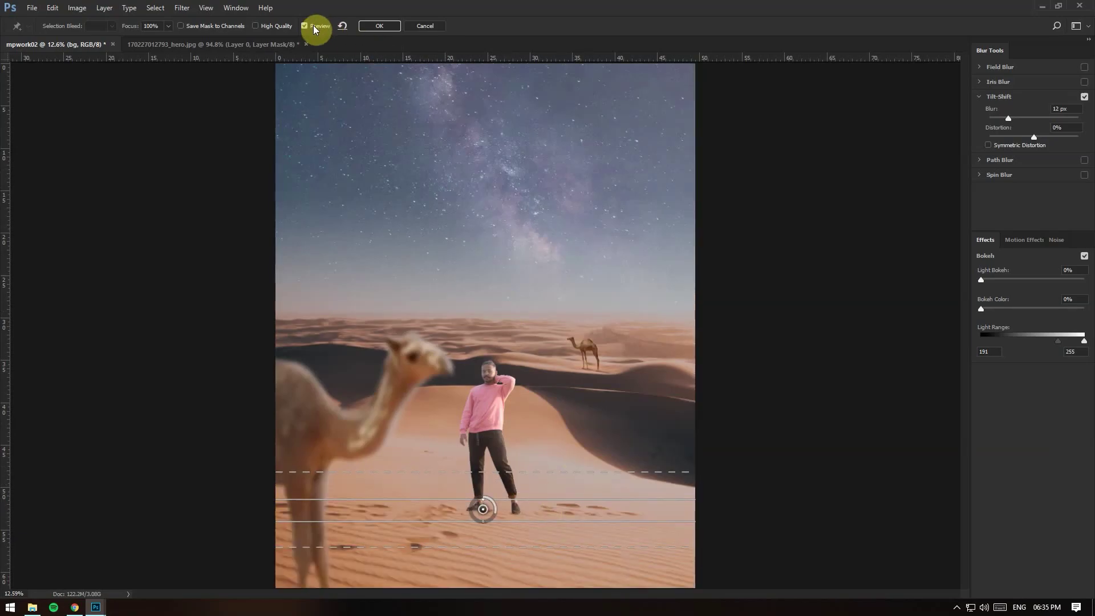
pyautogui.press('Return')
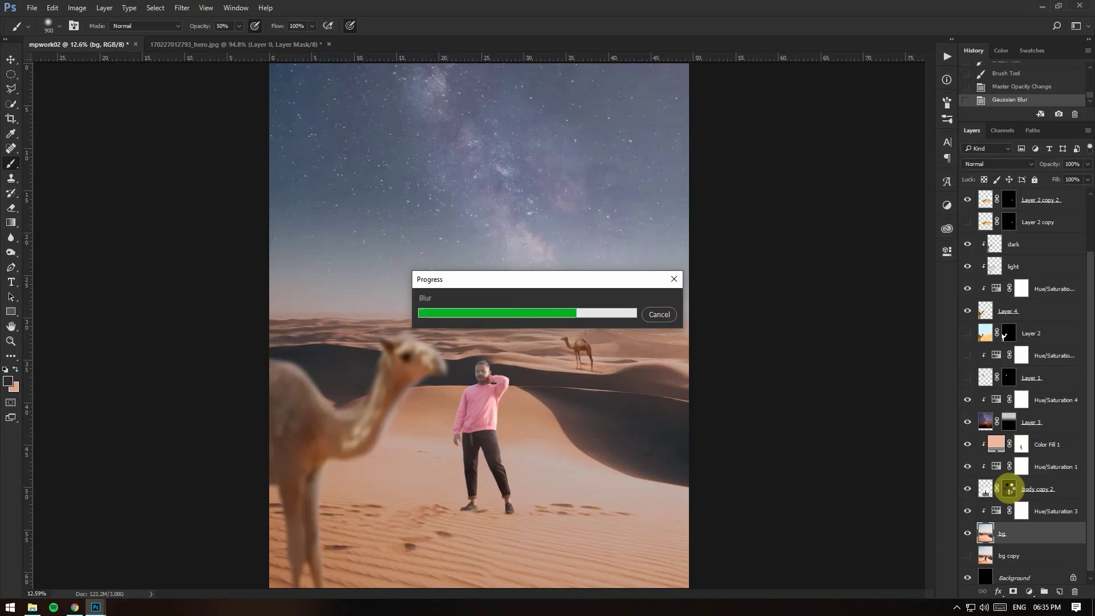
# Step: Soften the Layer 2 copy 2 camel with another Gaussian Blur of radius 5
pyautogui.scroll(2, 1026, 353)
pyautogui.click(1009, 244)
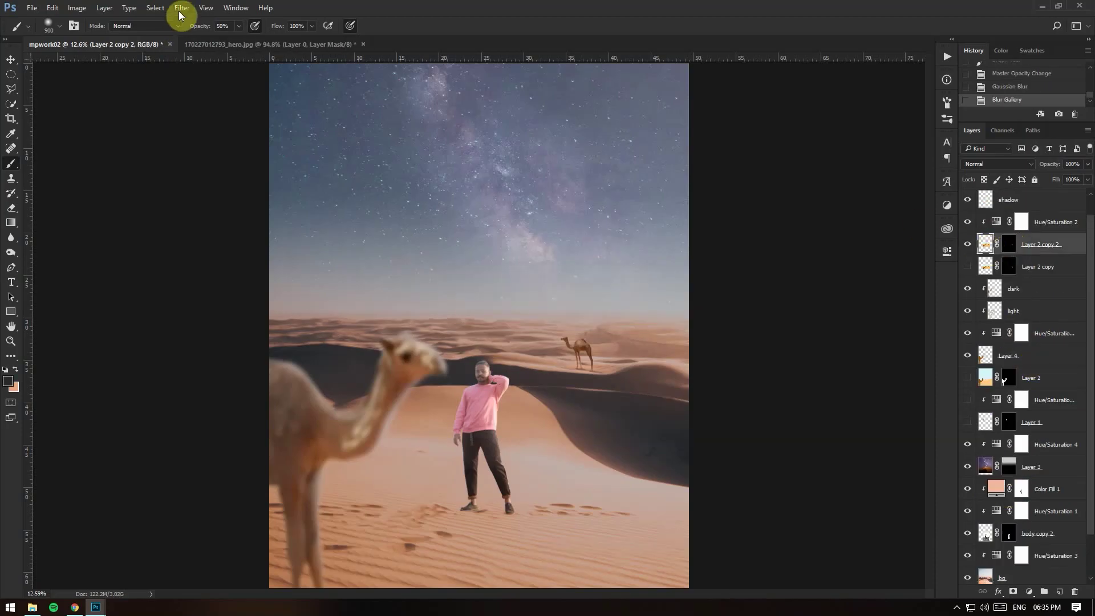
pyautogui.click(178, 15)
pyautogui.click(319, 188)
pyautogui.hotkey('ctrl', '+')
pyautogui.hotkey('ctrl', '+')
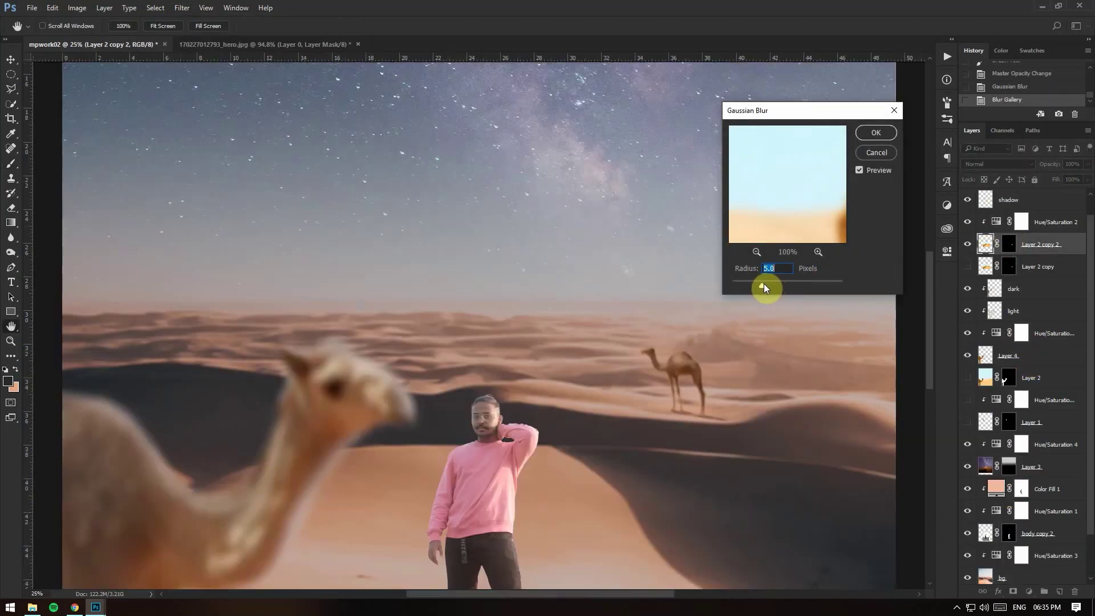
pyautogui.click(875, 133)
pyautogui.hotkey('ctrl', '0')
pyautogui.press('b')
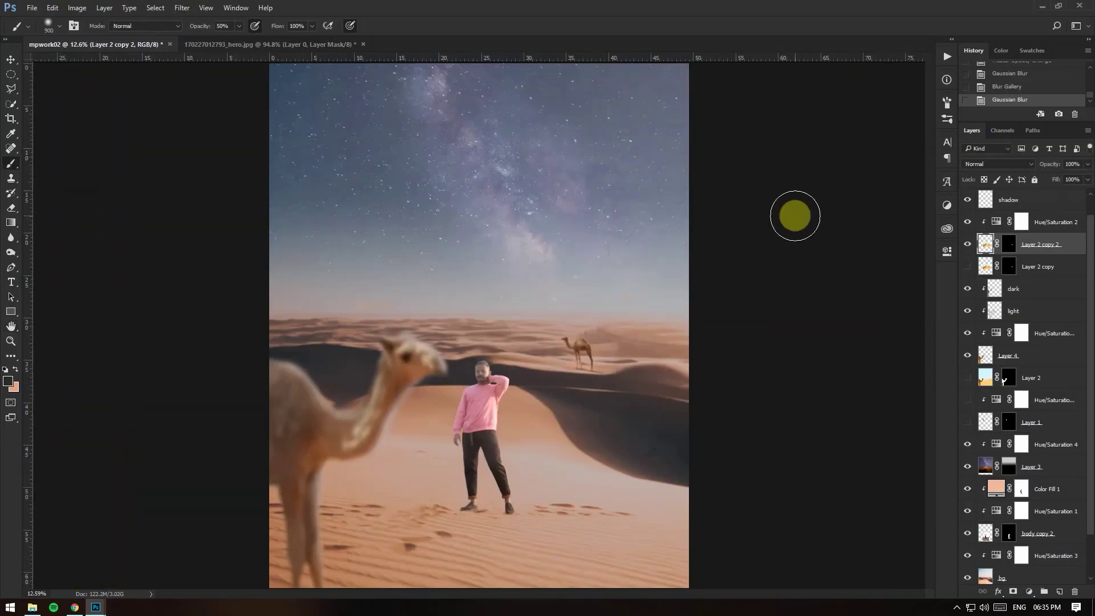
pyautogui.hotkey('ctrl', '+')
pyautogui.hotkey('ctrl', '+')
pyautogui.hotkey('ctrl', '+')
pyautogui.scroll(-5, 506, 203)
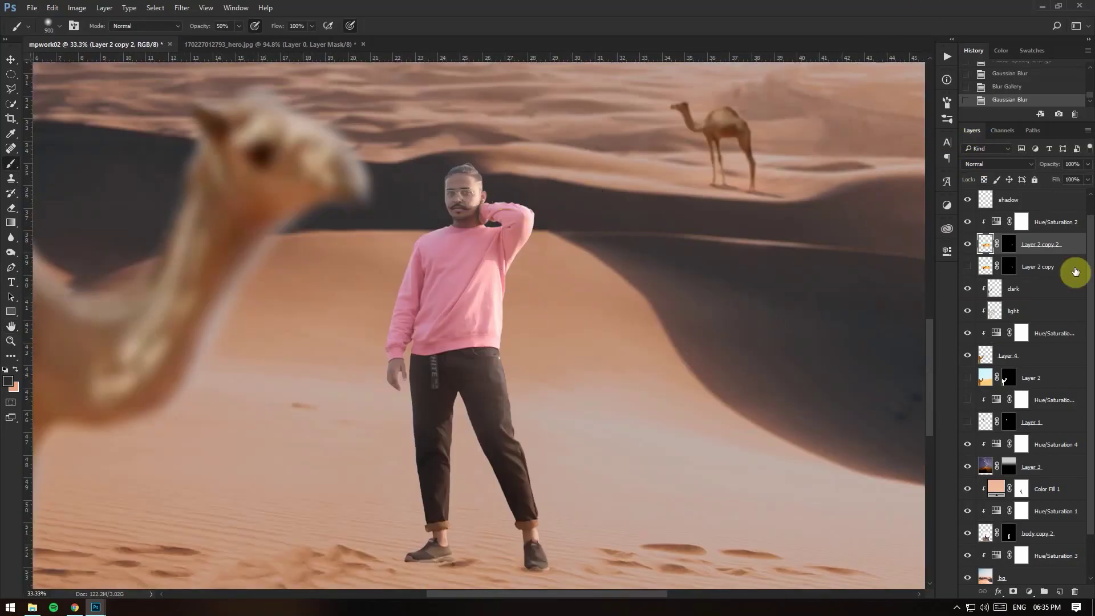
# Step: Add a layer named 'light', duplicate it as 'dark', and clip both to the man
pyautogui.click(973, 415)
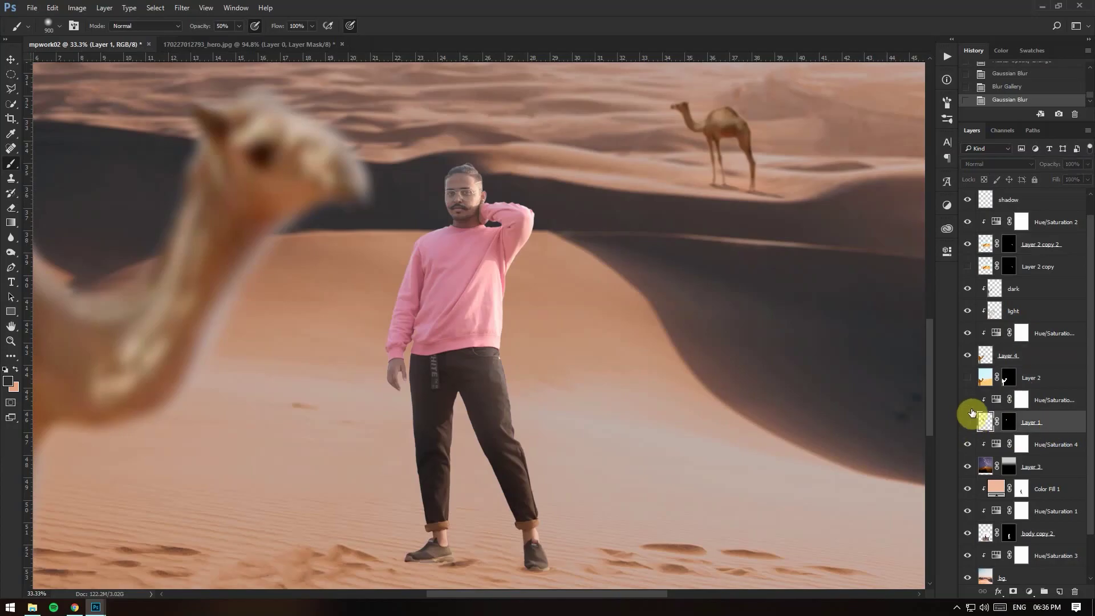
pyautogui.click(1013, 475)
pyautogui.hotkey('ctrl', 'shift', 'alt', 'n')
pyautogui.doubleClick(1009, 467)
pyautogui.write('light')
pyautogui.press('Return')
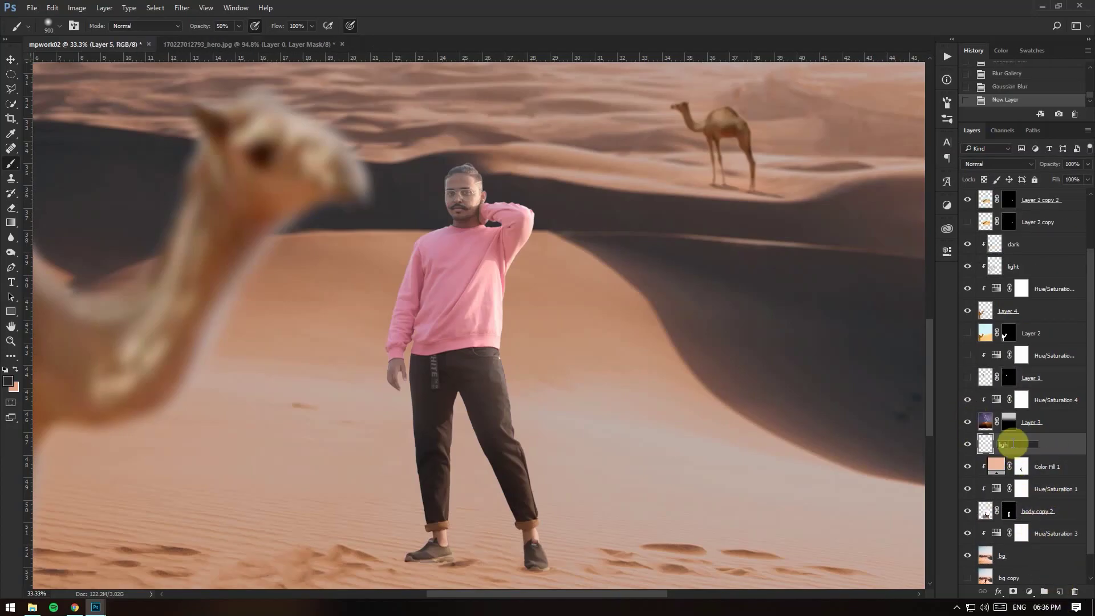
pyautogui.hotkey('ctrl', 'j')
pyautogui.hotkey('ctrl', 'alt', 'g')
pyautogui.click(1003, 466)
pyautogui.hotkey('ctrl', 'alt', 'g')
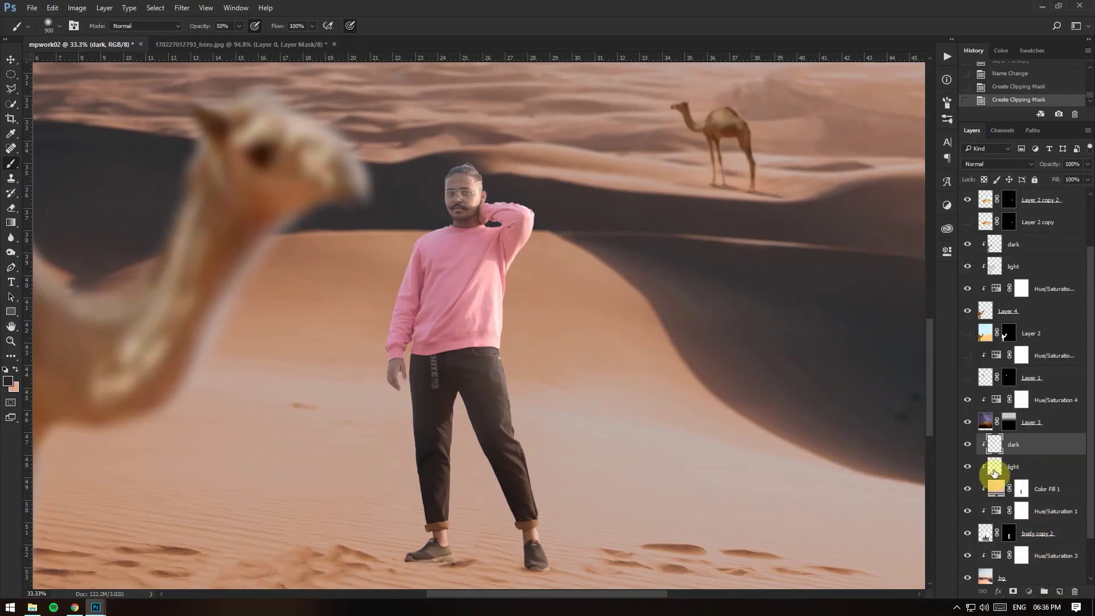
# Step: On the dark layer, brush a soft shadow along the sweater's left edge
pyautogui.hotkey('ctrl', '+')
pyautogui.click(984, 489)
pyautogui.press('j')
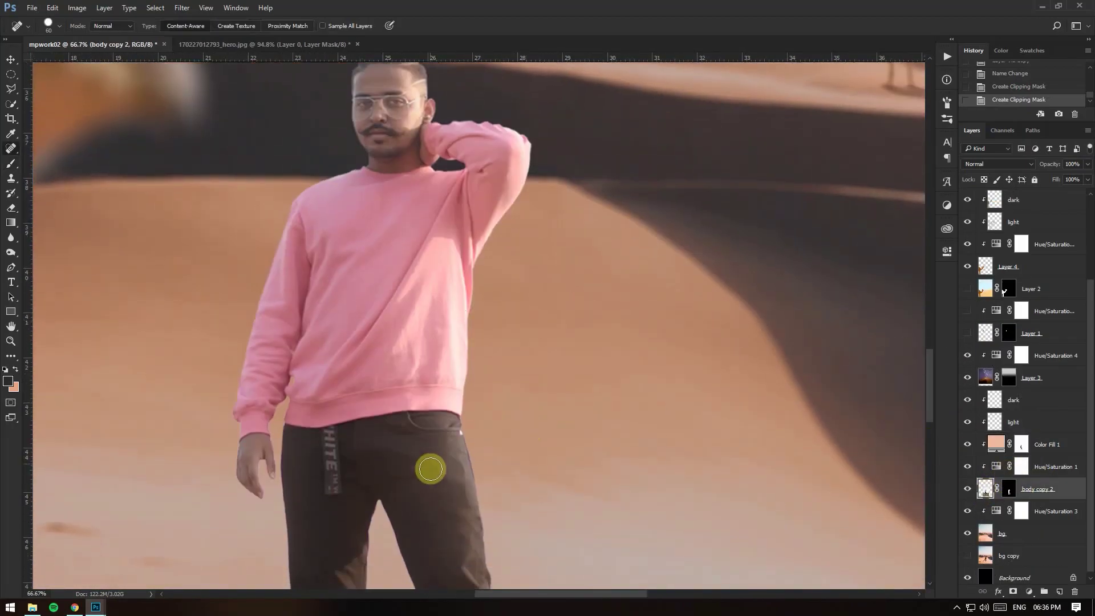
pyautogui.scroll(-3, 513, 365)
pyautogui.scroll(4, 496, 445)
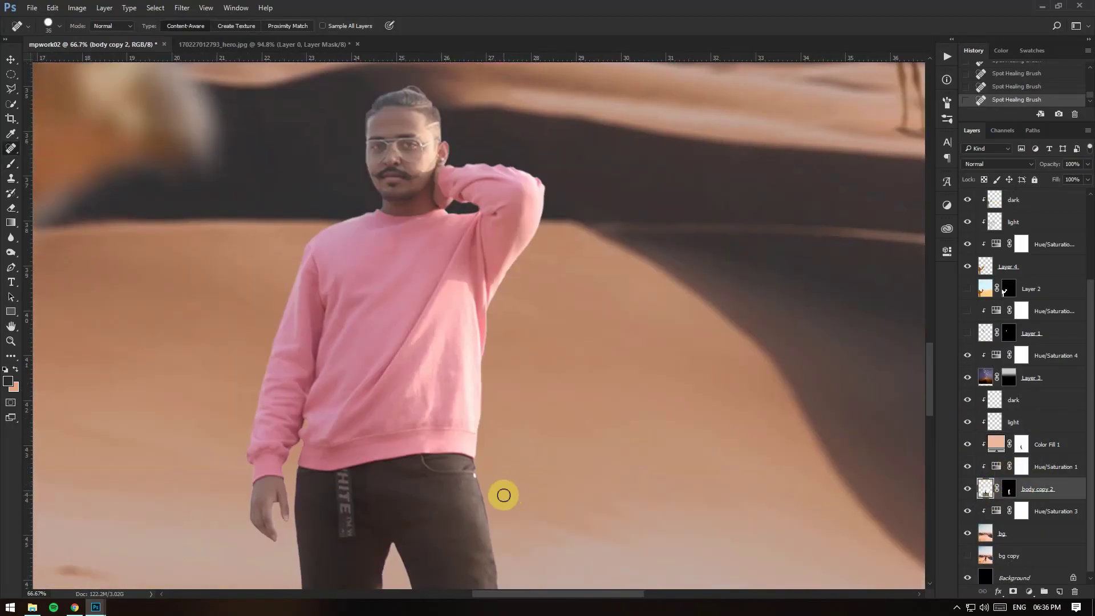
pyautogui.click(1014, 402)
pyautogui.moveTo(498, 484); pyautogui.dragTo(503, 165)
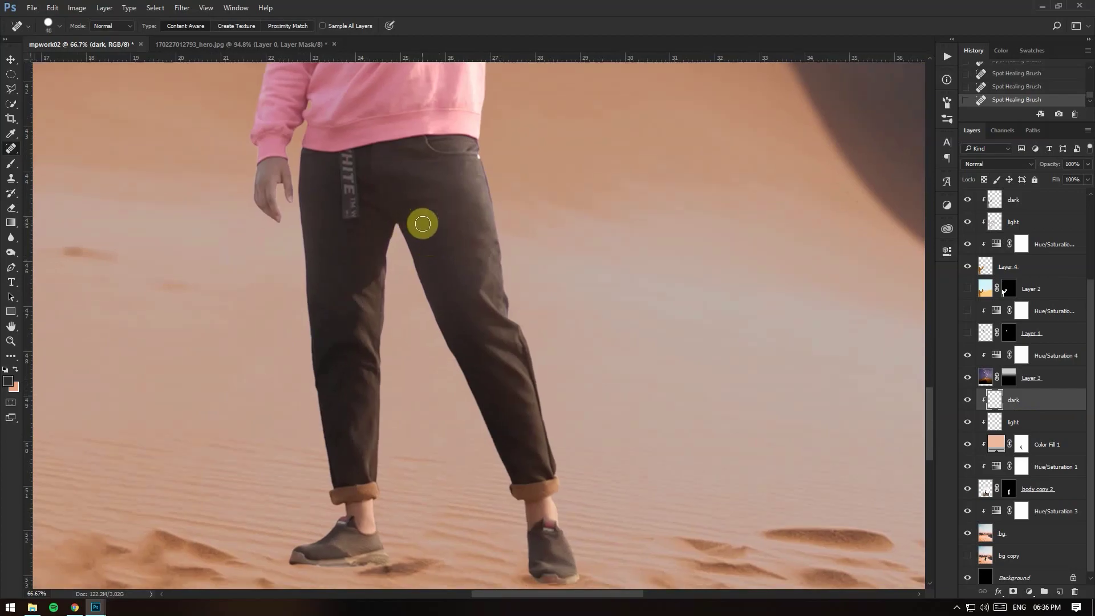
pyautogui.press('b')
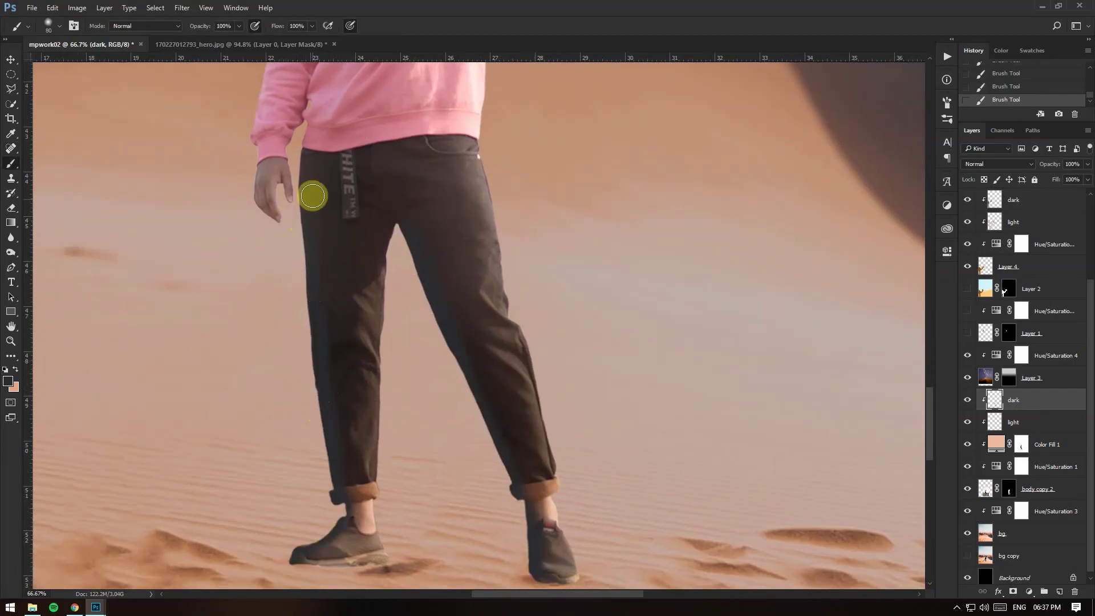
pyautogui.scroll(5, 322, 382)
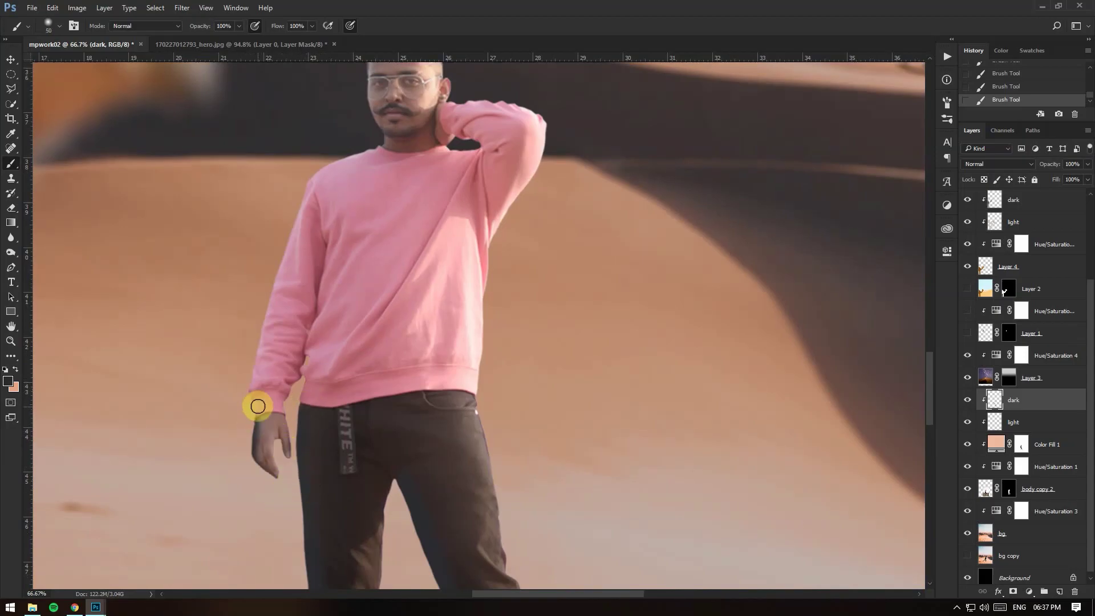
pyautogui.moveTo(257, 406); pyautogui.dragTo(336, 154)
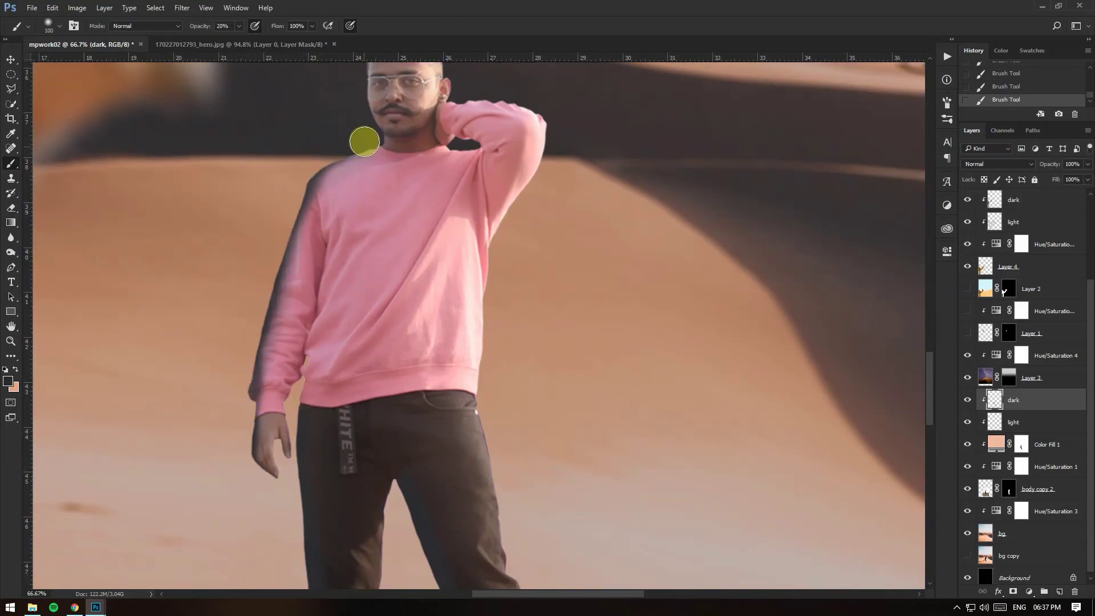
# Step: With a smaller brush, shade the left edge of the man's face and head
pyautogui.press('[')
pyautogui.hotkey('ctrl', '+')
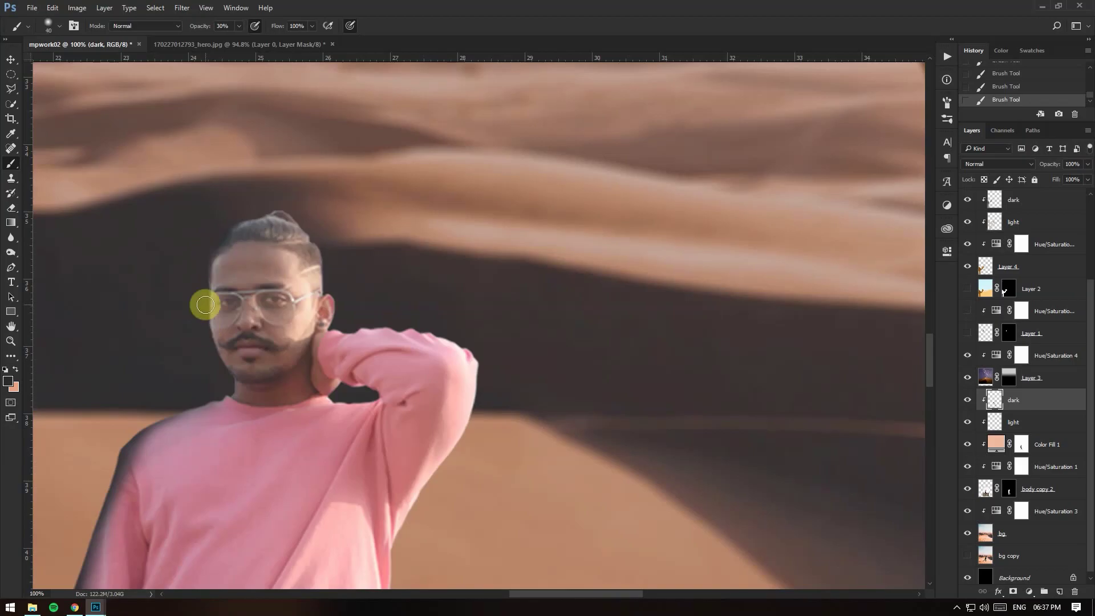
pyautogui.moveTo(205, 305); pyautogui.dragTo(217, 226)
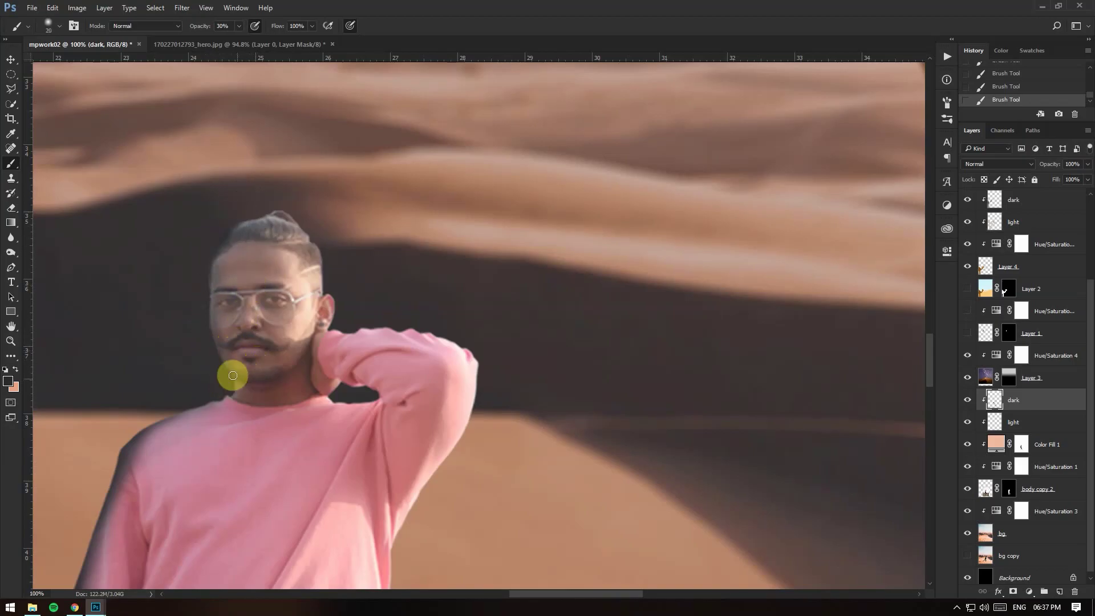
pyautogui.hotkey('ctrl', '-')
pyautogui.hotkey('ctrl', '-')
pyautogui.hotkey('ctrl', '+')
pyautogui.scroll(-3, 573, 328)
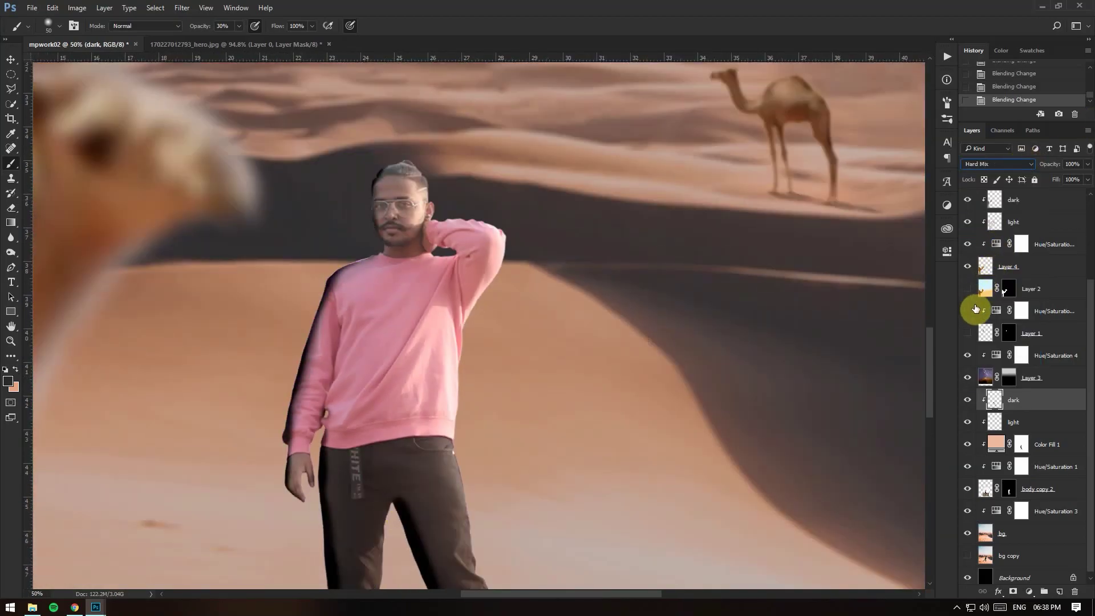
# Step: Lower the dark layer's opacity, add a clipped Hue/Saturation layer, and release the dark layer's clipping
pyautogui.click(975, 308)
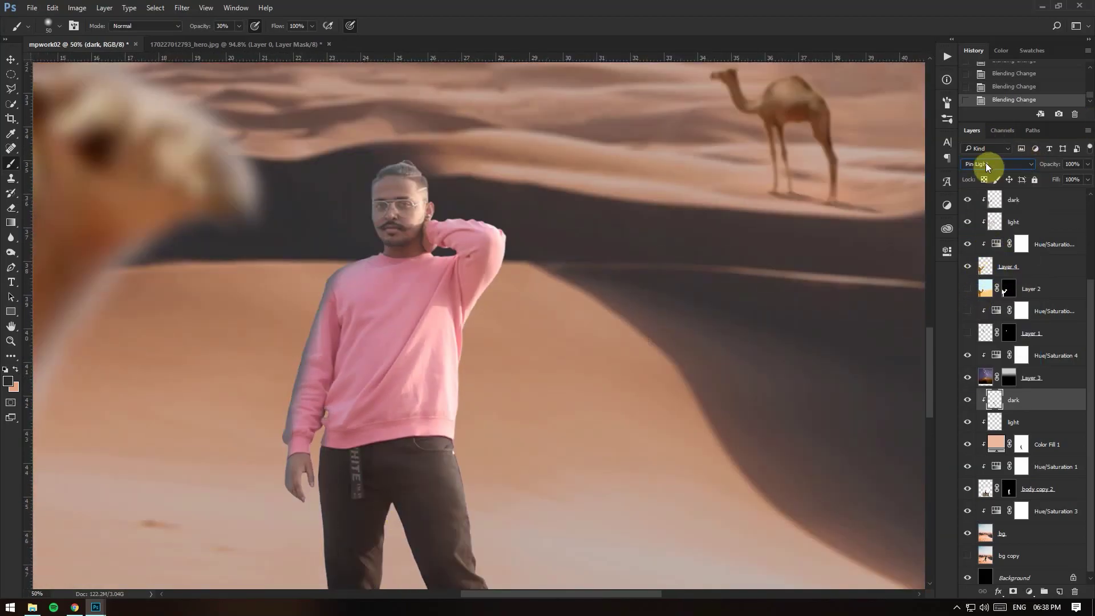
pyautogui.moveTo(1087, 163); pyautogui.dragTo(1052, 181)
pyautogui.click(1028, 592)
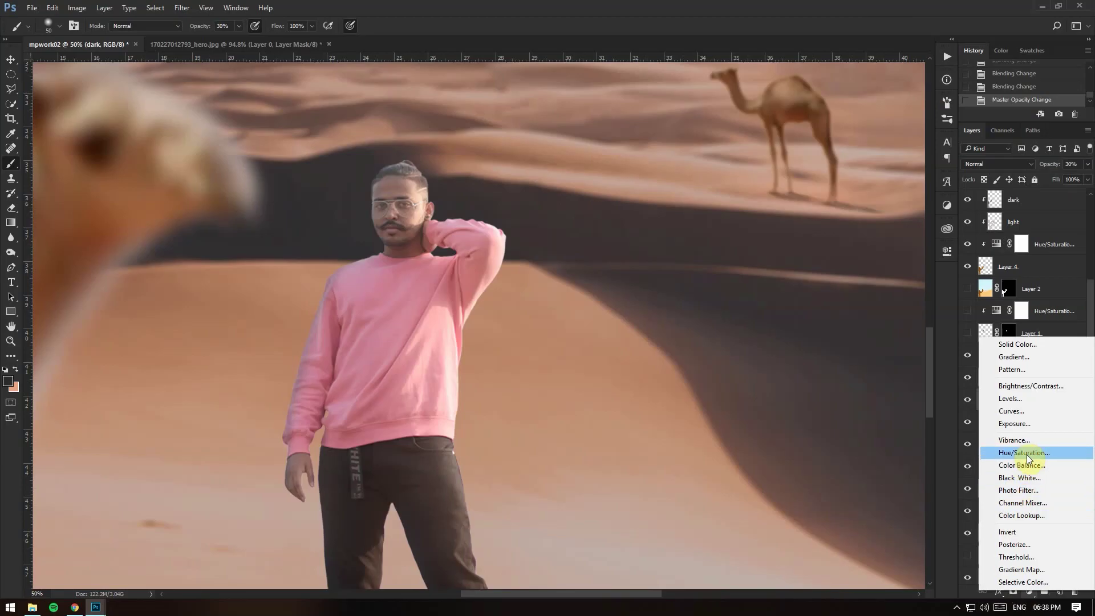
pyautogui.click(1020, 453)
pyautogui.hotkey('ctrl', 'alt', 'g')
pyautogui.rightClick(1026, 423)
pyautogui.click(924, 327)
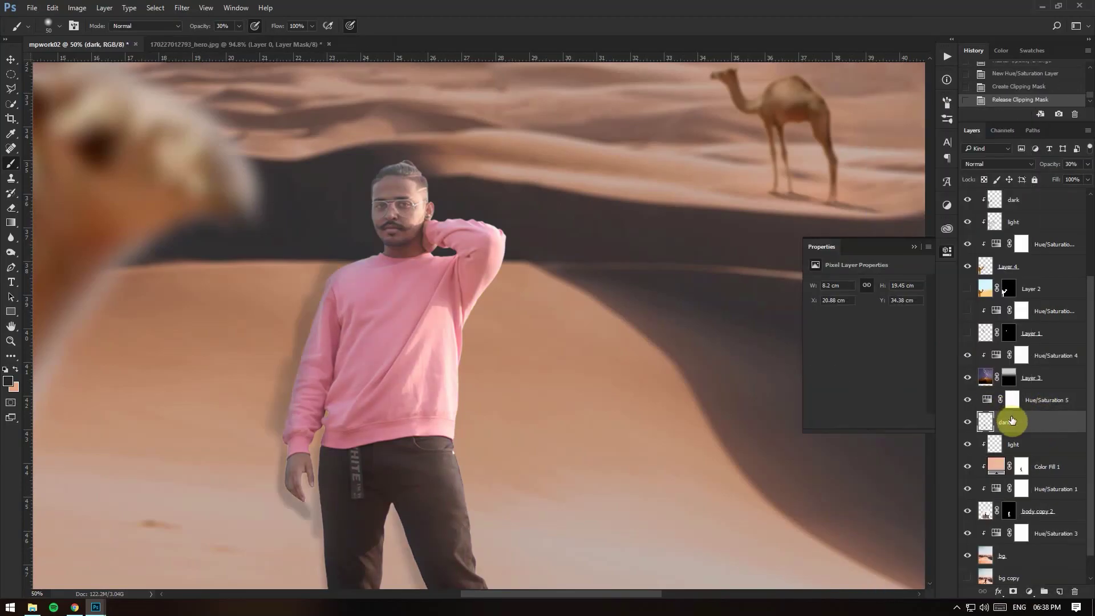
# Step: Clear the area outside the man, re-clip Hue/Saturation 5, then delete that adjustment layer
pyautogui.rightClick(354, 313)
pyautogui.click(416, 334)
pyautogui.press('Delete')
pyautogui.hotkey('ctrl', 'd')
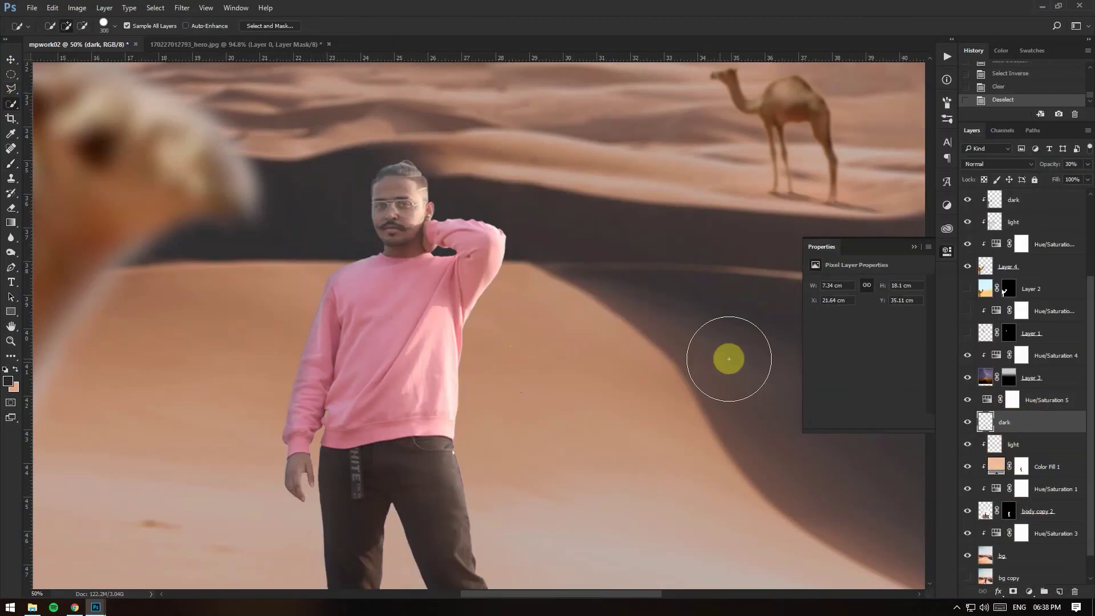
pyautogui.rightClick(1047, 400)
pyautogui.click(966, 333)
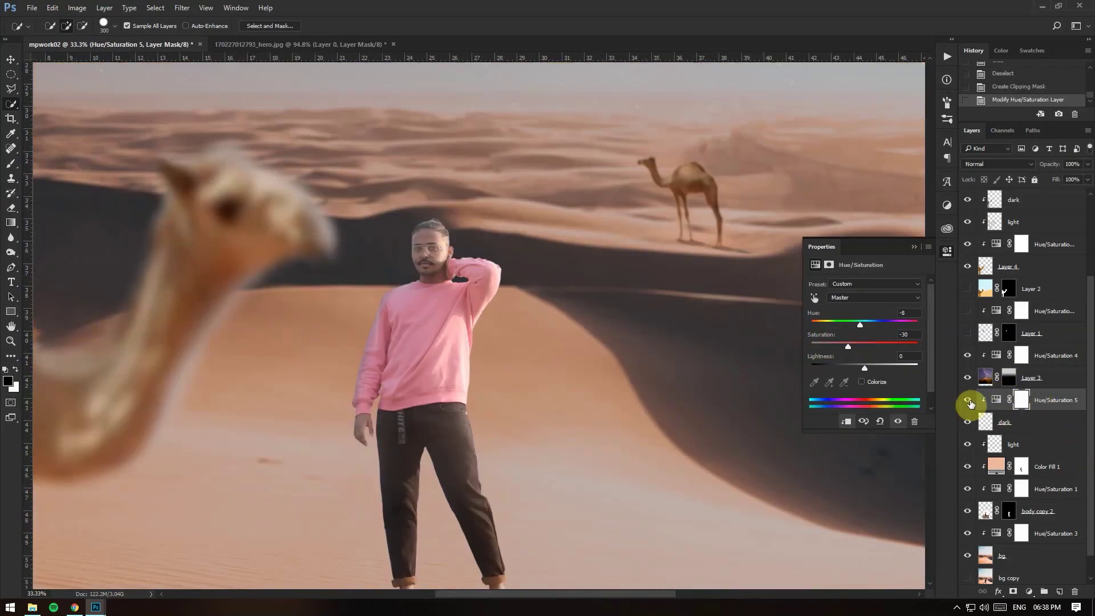
pyautogui.press('Delete')
# Step: Pick a shading colour and darken the man's trouser legs on the dark layer
pyautogui.press('i')
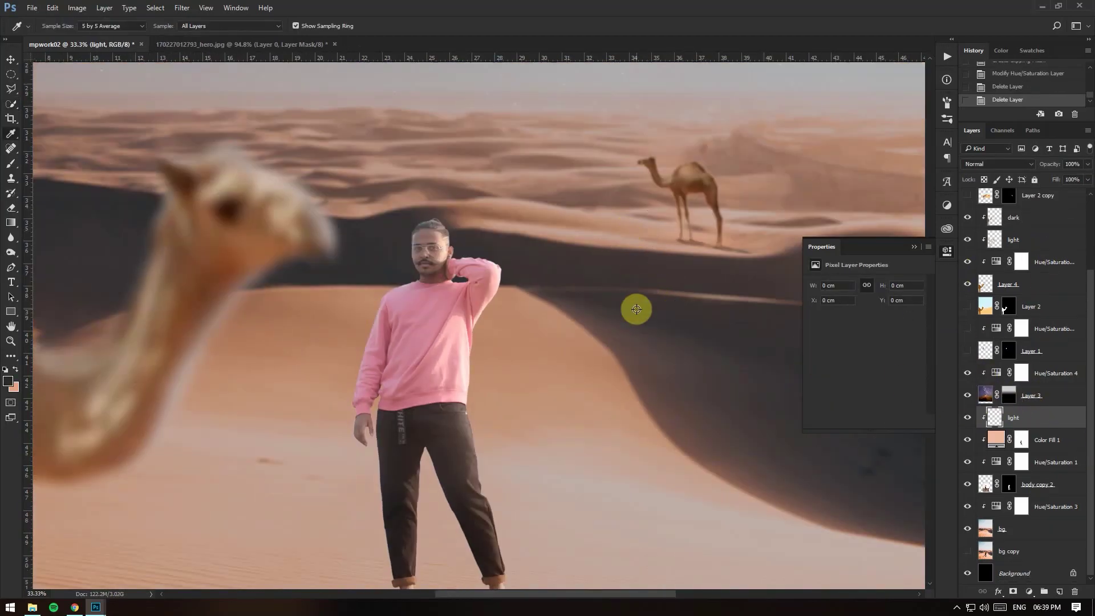
pyautogui.scroll(-1, 628, 342)
pyautogui.click(8, 381)
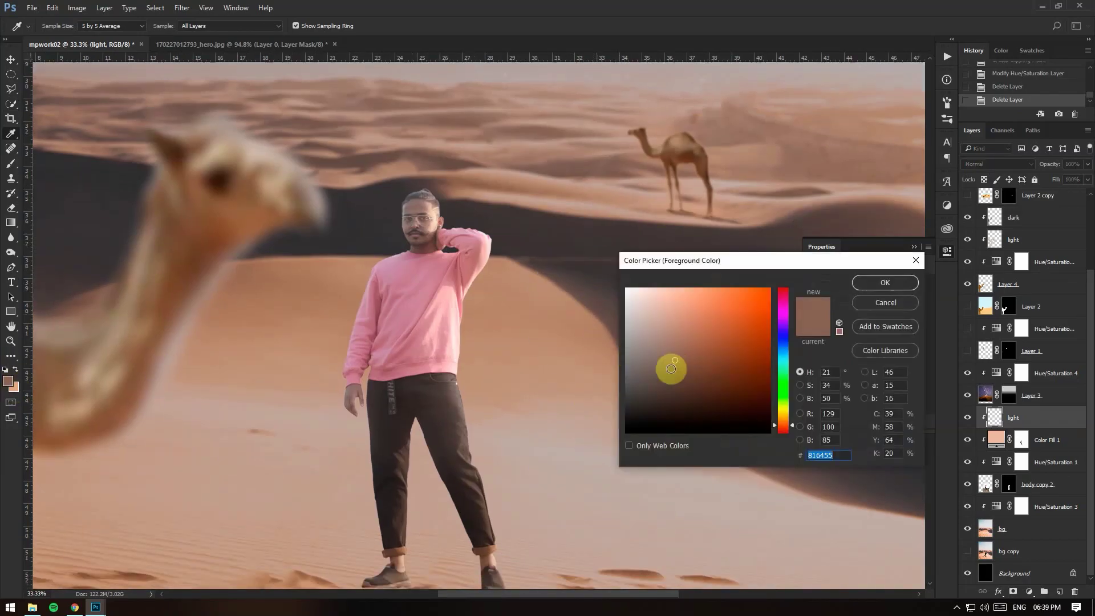
pyautogui.press('Escape')
pyautogui.hotkey('ctrl', '+')
pyautogui.hotkey('ctrl', '+')
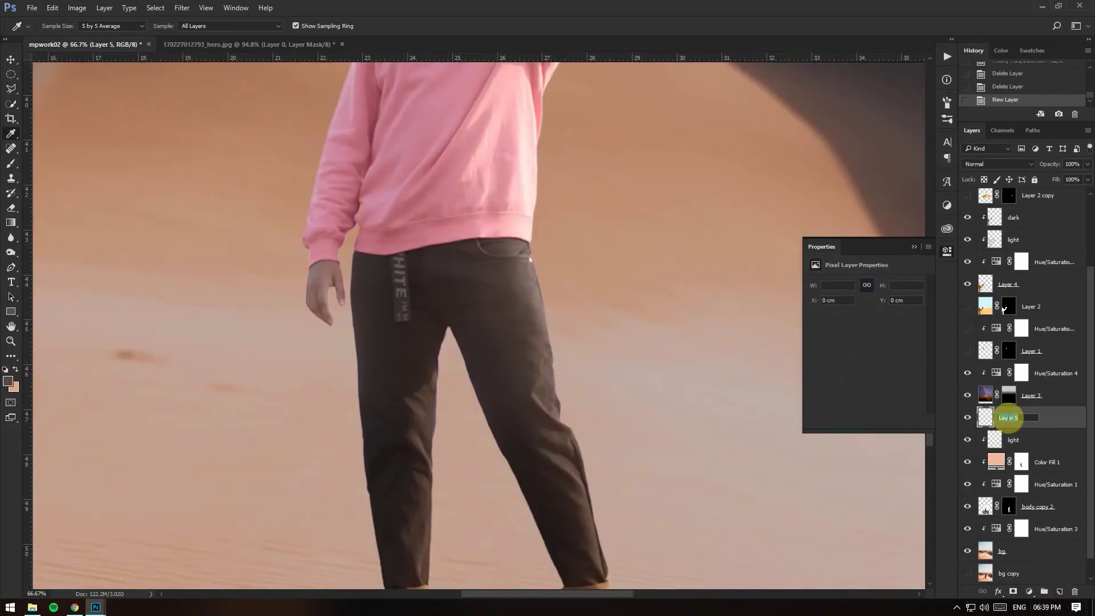
pyautogui.press(']')
pyautogui.press(']')
pyautogui.press(']')
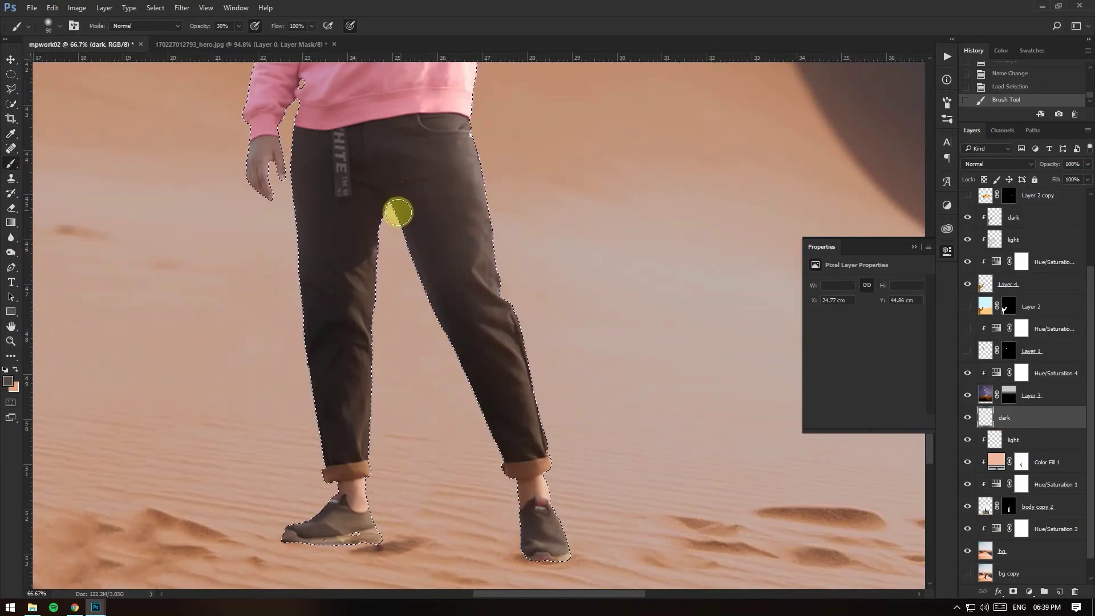
pyautogui.moveTo(396, 211); pyautogui.dragTo(519, 508)
pyautogui.moveTo(318, 518); pyautogui.dragTo(318, 414)
# Step: Zoom in on the face and neck and resize the brush for shading the sweater
pyautogui.scroll(5, 318, 414)
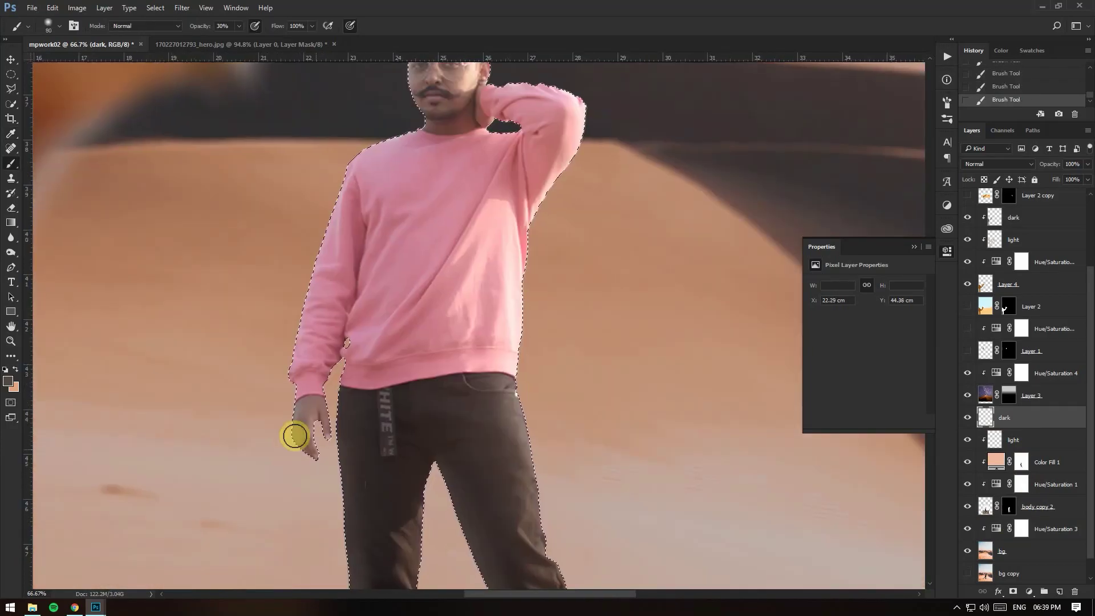
pyautogui.hotkey('ctrl', '+')
pyautogui.hotkey('ctrl', '+')
pyautogui.press('[')
pyautogui.press('[')
pyautogui.press('[')
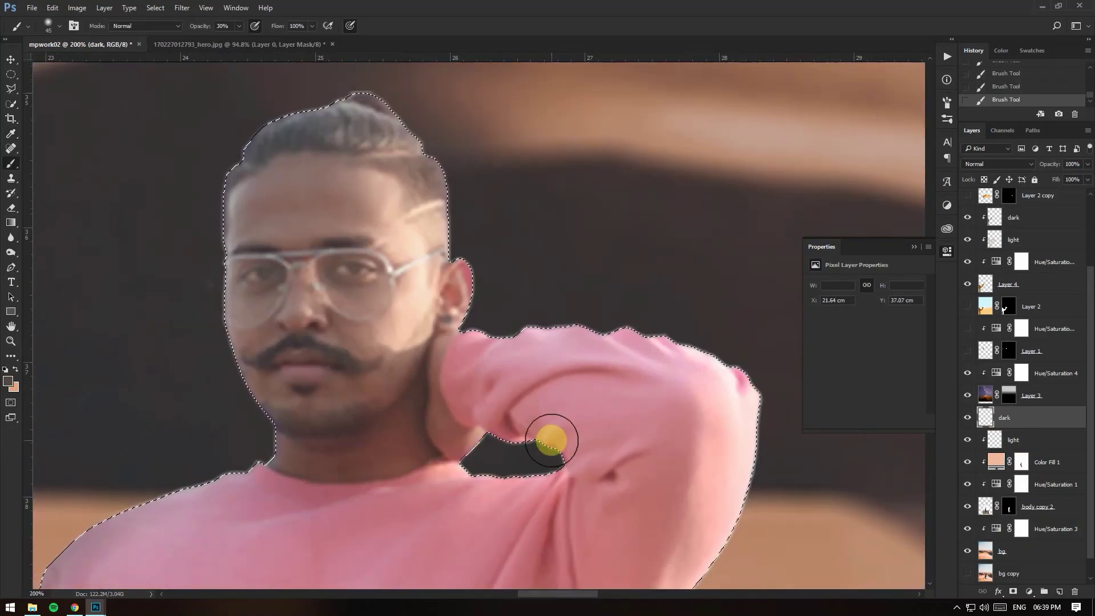
pyautogui.press('[')
pyautogui.press('[')
pyautogui.press('[')
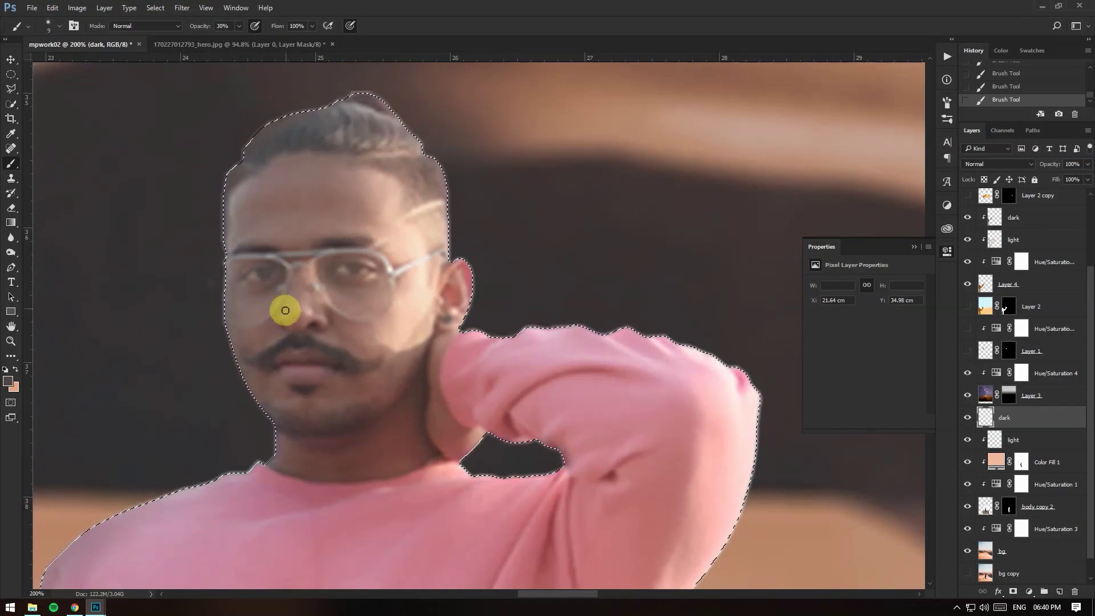
pyautogui.hotkey('ctrl', '-')
pyautogui.press(']')
pyautogui.press(']')
pyautogui.press(']')
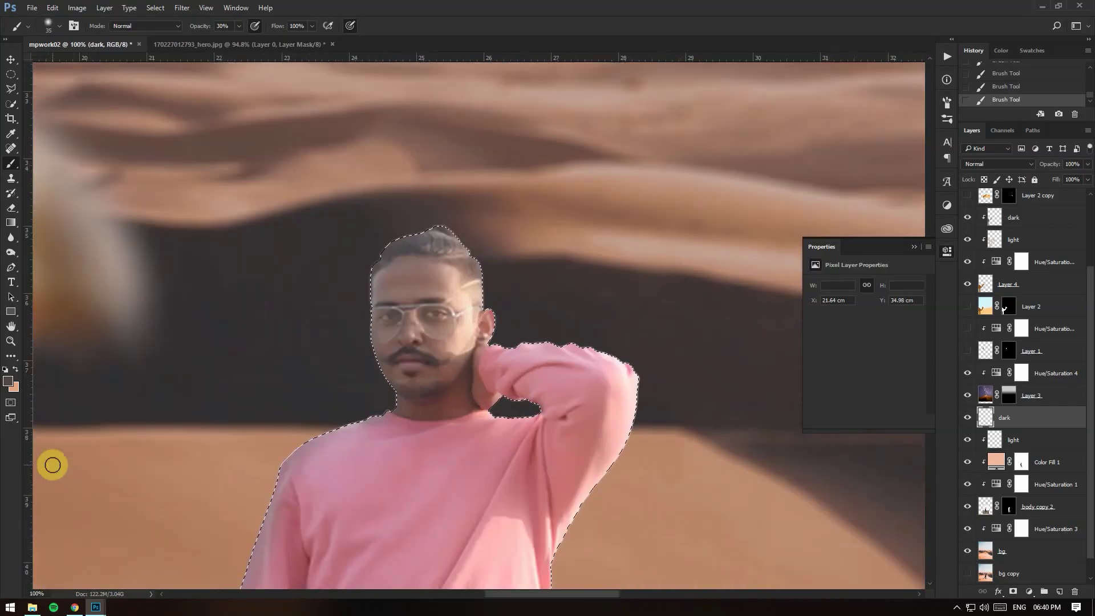
pyautogui.moveTo(302, 427); pyautogui.dragTo(393, 244)
pyautogui.press('[')
pyautogui.press('[')
pyautogui.press('[')
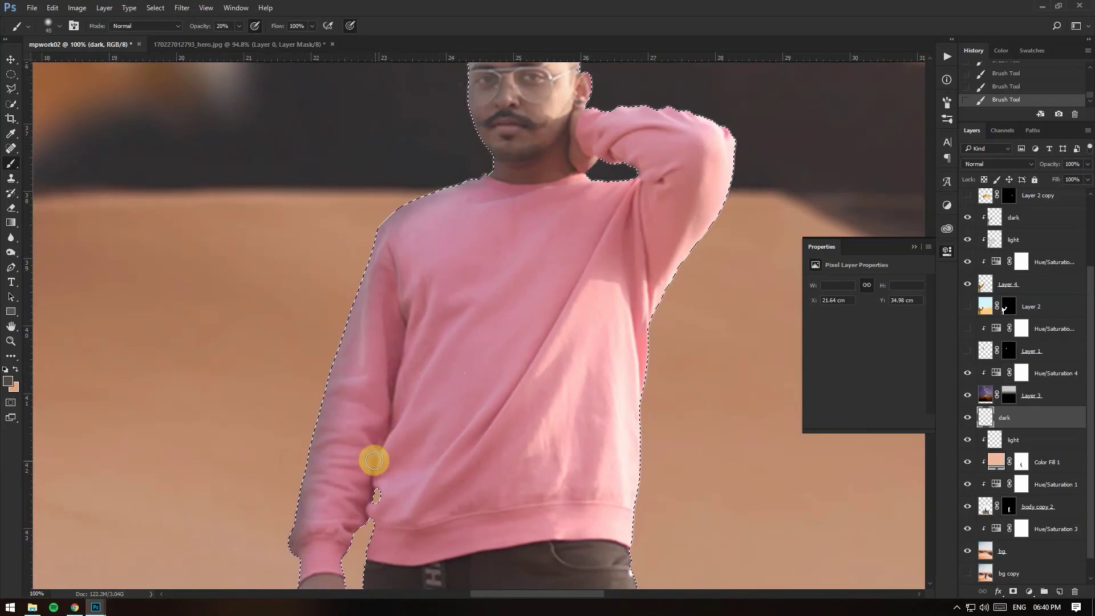
# Step: View the whole figure and set brush opacity to 3%, then 50%
pyautogui.scroll(-5, 354, 433)
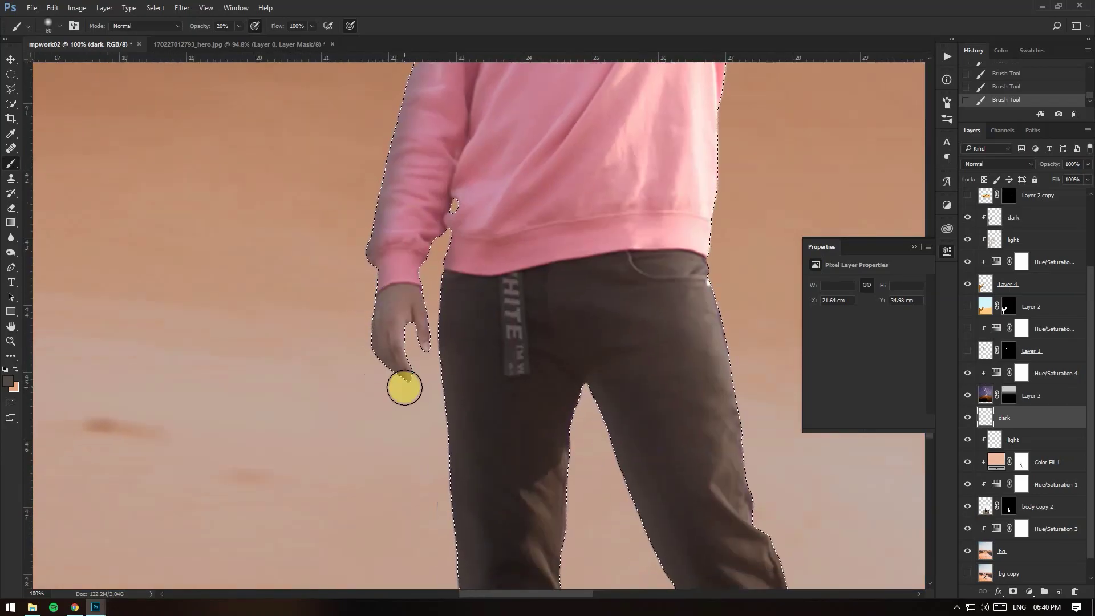
pyautogui.hotkey('ctrl', '-')
pyautogui.hotkey('ctrl', '-')
pyautogui.press(']')
pyautogui.press(']')
pyautogui.press(']')
pyautogui.press('0')
pyautogui.press('3')
pyautogui.press('[')
pyautogui.press('[')
pyautogui.press('[')
pyautogui.press('5')
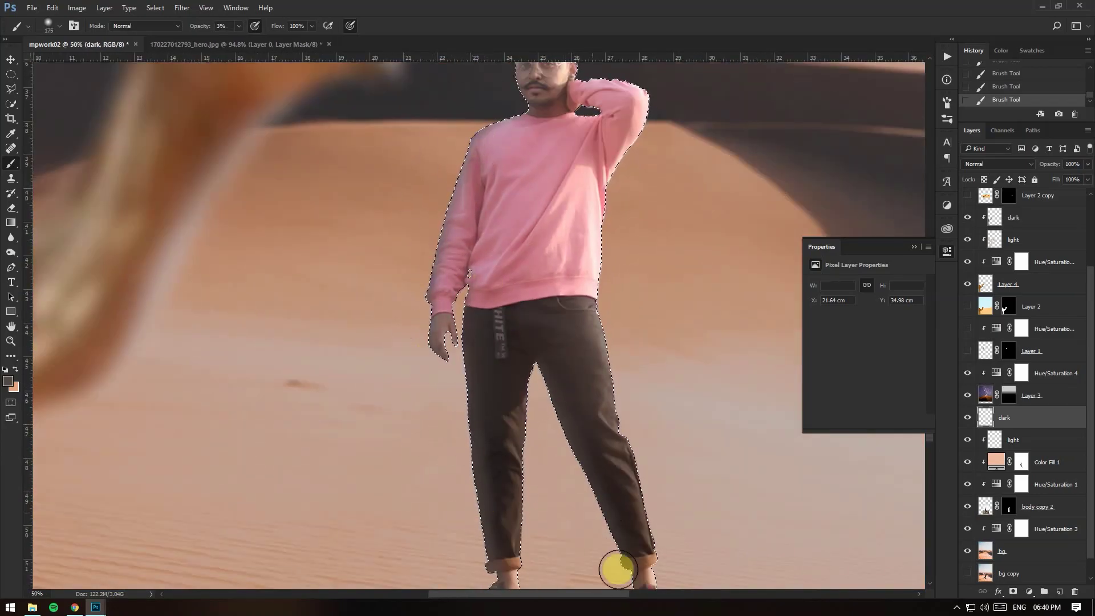
# Step: Enlarge the brush and settle on 6% opacity for very soft shading
pyautogui.scroll(-5, 624, 570)
pyautogui.scroll(5, 547, 342)
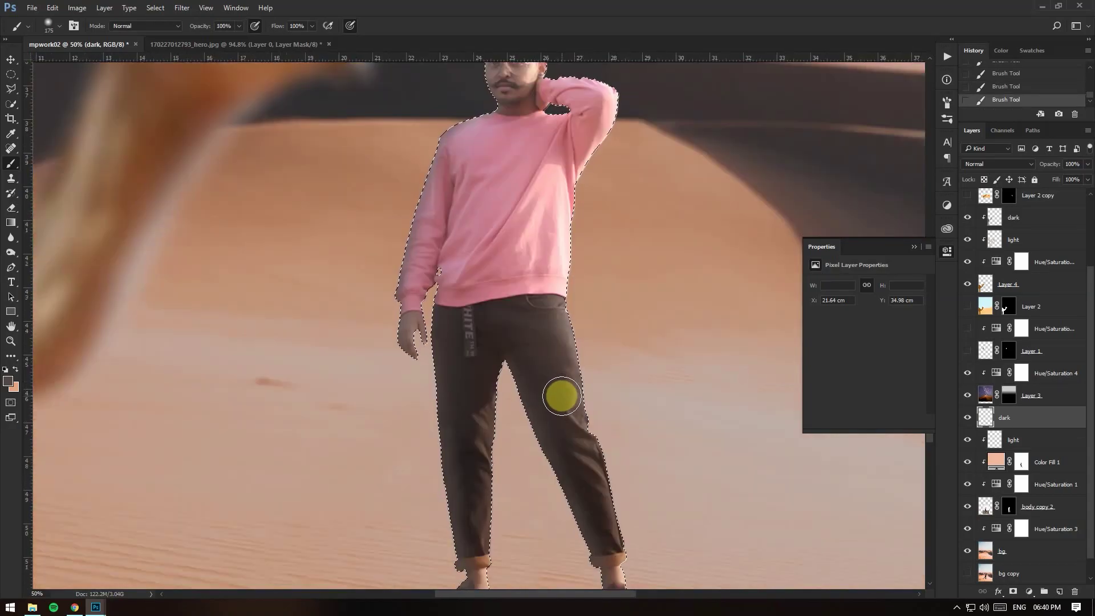
pyautogui.press(']')
pyautogui.press(']')
pyautogui.press(']')
pyautogui.press('6')
pyautogui.press('0')
pyautogui.press('6')
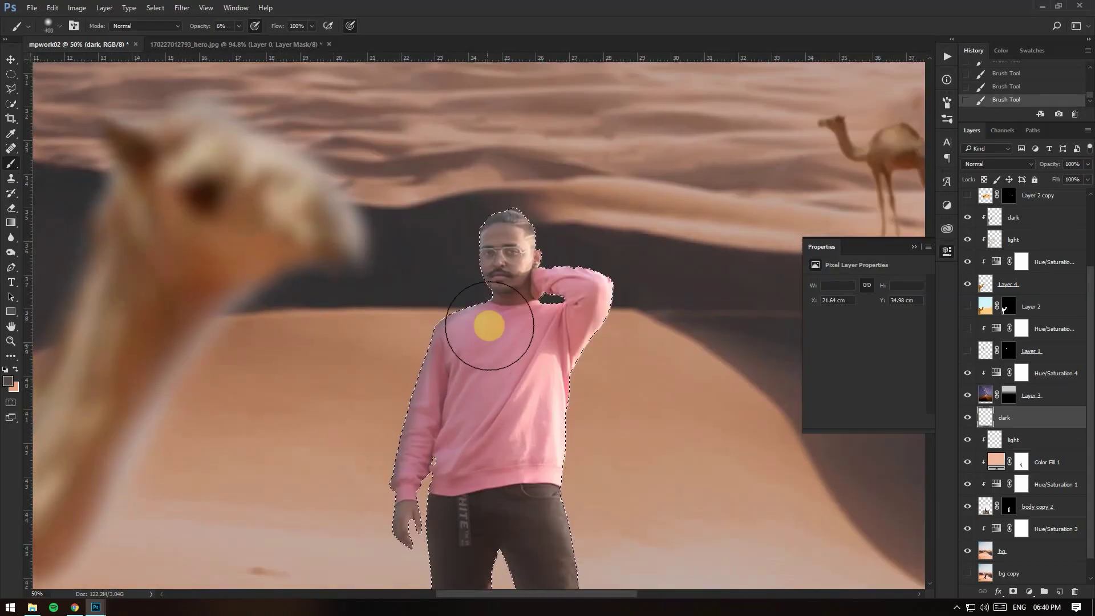
pyautogui.scroll(5, 506, 320)
pyautogui.scroll(-5, 416, 440)
pyautogui.scroll(-5, 447, 586)
pyautogui.scroll(5, 489, 262)
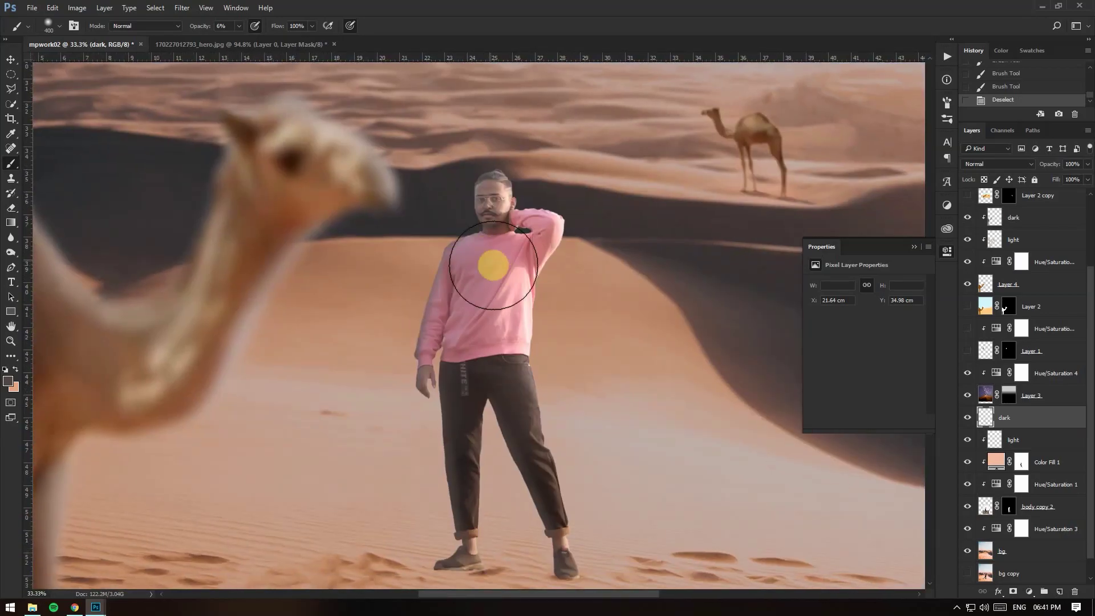
# Step: Within the reloaded body selection, lightly erase shading along the sweater edge
pyautogui.hotkey('ctrl', 'd')
pyautogui.keyDown('ctrl'); pyautogui.click(1009, 507); pyautogui.keyUp('ctrl')
pyautogui.press('e')
pyautogui.moveTo(465, 337)
pyautogui.mouseDown()
pyautogui.moveTo(408, 318)
pyautogui.moveTo(379, 430)
pyautogui.mouseUp()
pyautogui.scroll(-5, 512, 165)
pyautogui.scroll(3, 488, 298)
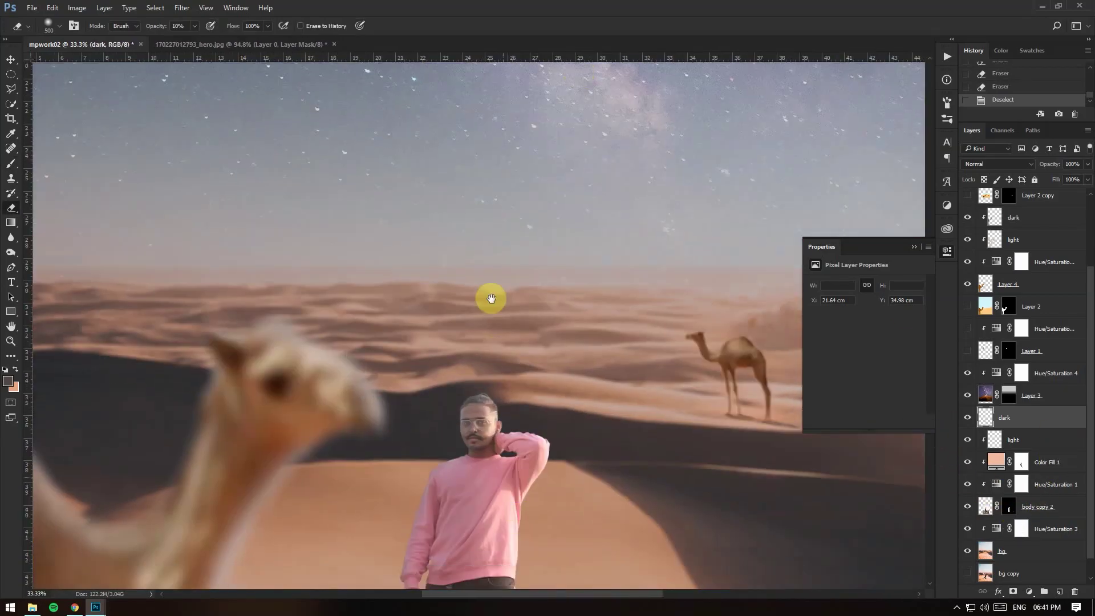
pyautogui.scroll(2, 491, 276)
pyautogui.hotkey('ctrl', 'd')
# Step: Clip the dark shading layer to the figure with Ctrl+Alt+G and select the light layer
pyautogui.hotkey('ctrl', 'alt', 'g')
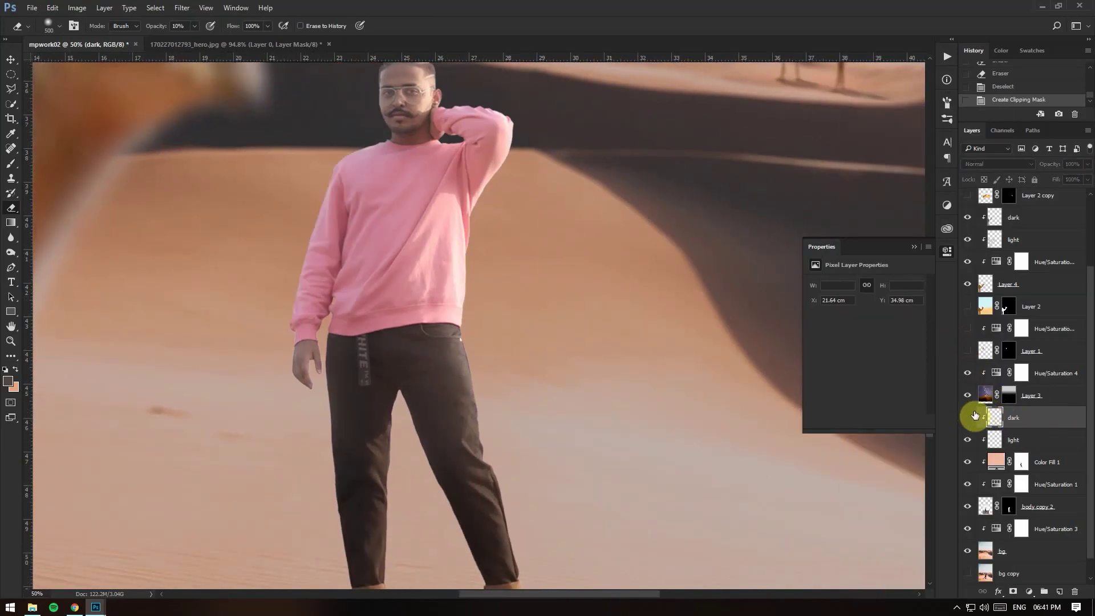
pyautogui.click(1011, 439)
pyautogui.press('i')
pyautogui.hscroll(3, 564, 403)
pyautogui.click(565, 403)
pyautogui.press('b')
# Step: Brush and erase highlights on the light layer, undoing the last strokes
pyautogui.scroll(1, 530, 416)
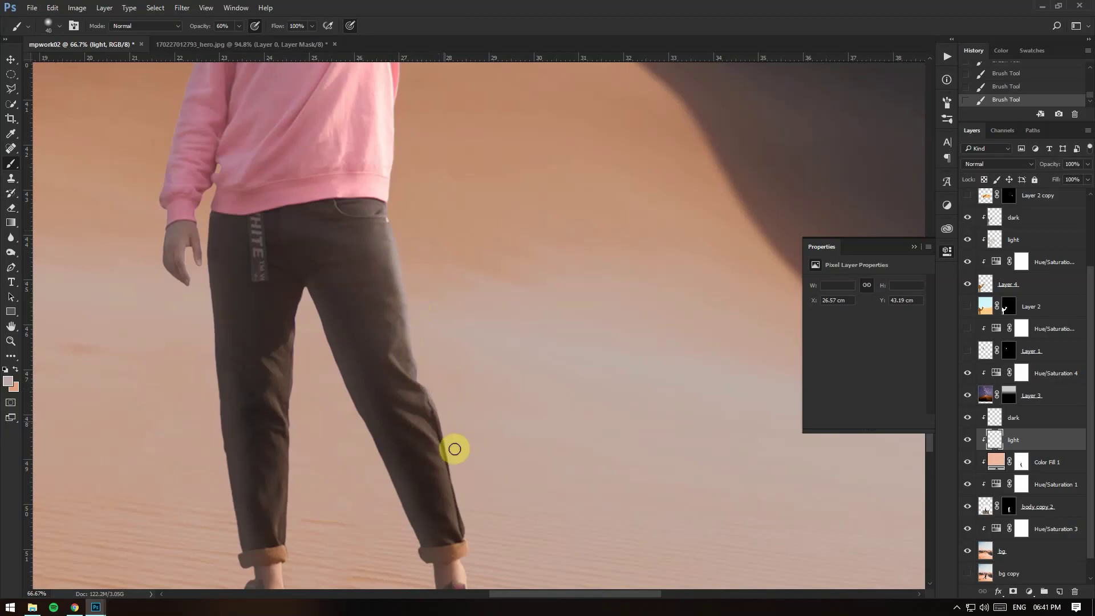
pyautogui.scroll(-3, 478, 530)
pyautogui.press('[')
pyautogui.press('[')
pyautogui.press('[')
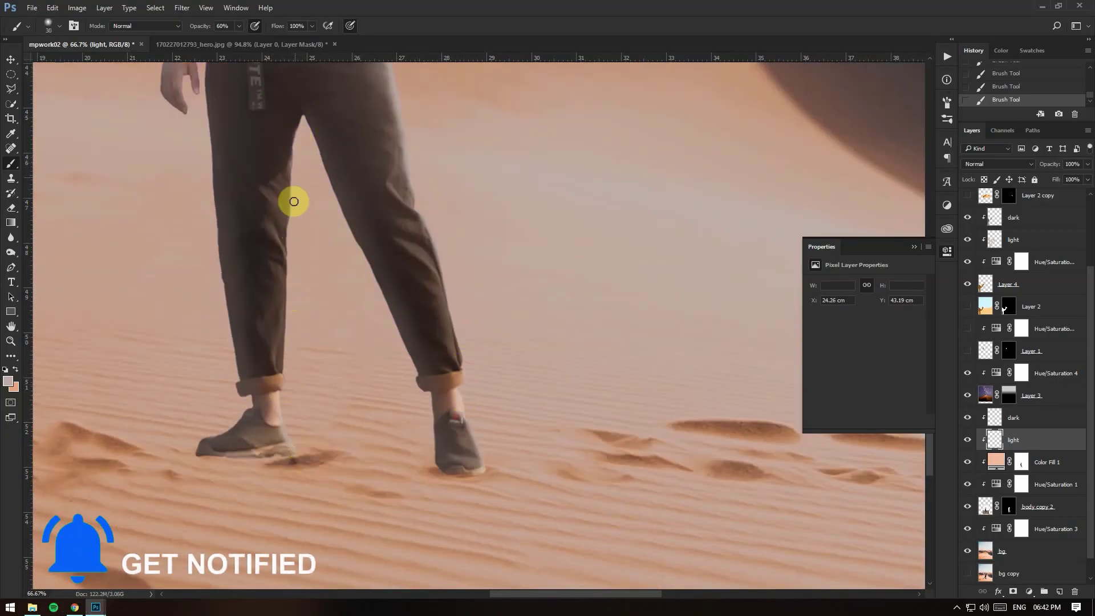
pyautogui.press('e')
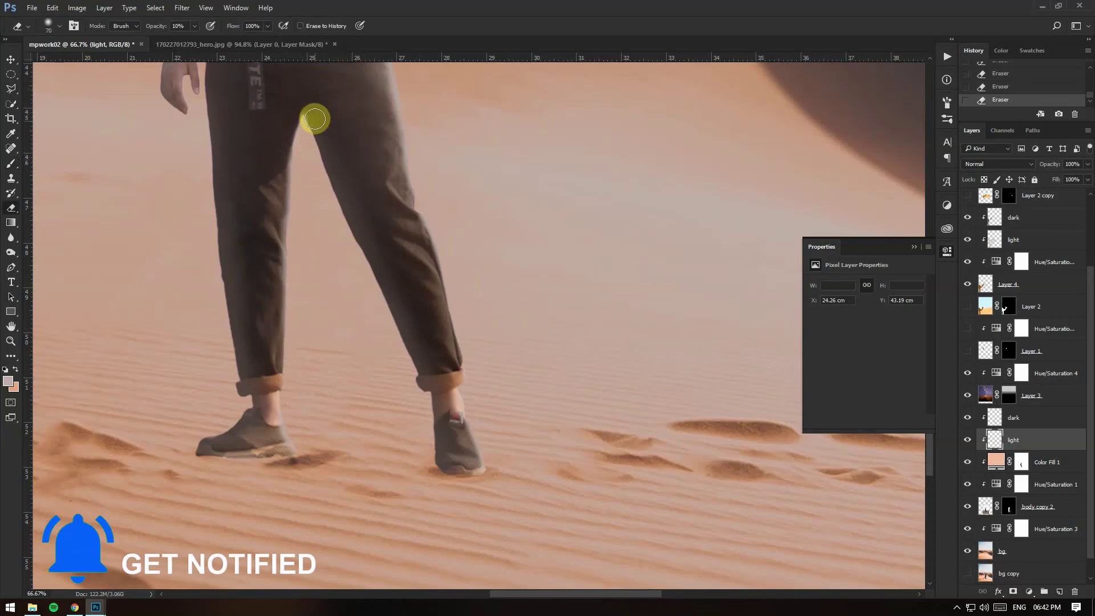
pyautogui.press('b')
pyautogui.scroll(5, 314, 228)
pyautogui.press(']')
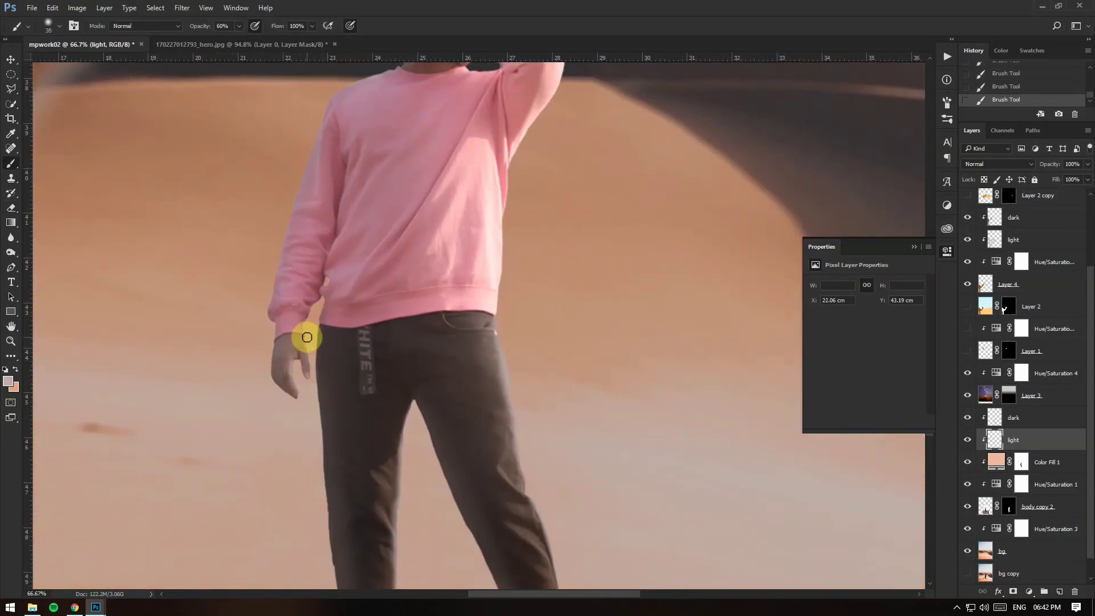
pyautogui.press('e')
pyautogui.scroll(5, 306, 282)
pyautogui.hscroll(2, 306, 282)
pyautogui.press('b')
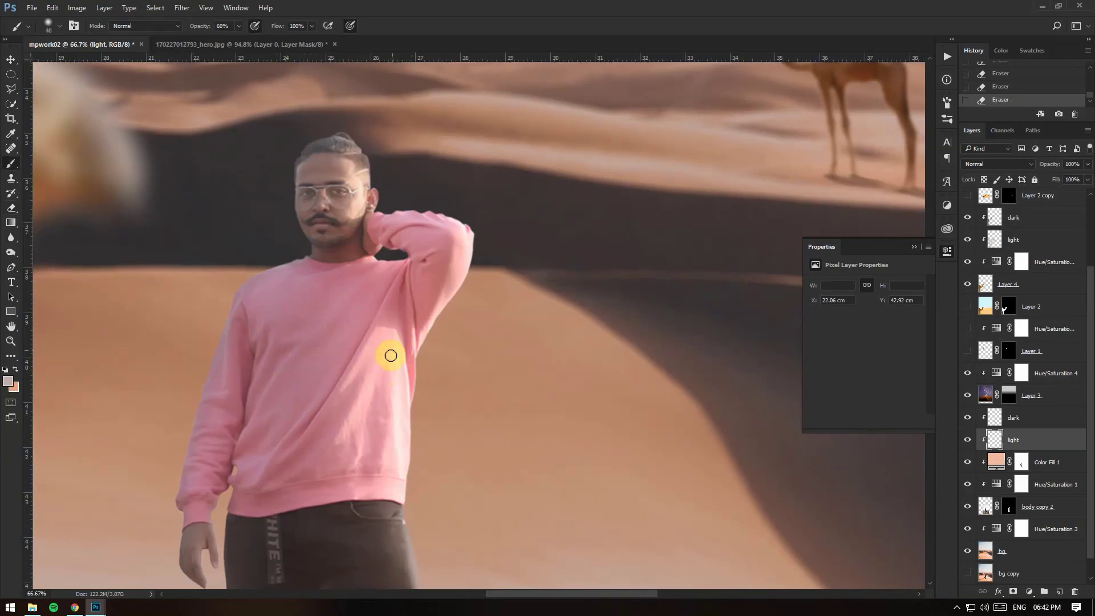
pyautogui.hotkey('ctrl', 'alt', 'z')
pyautogui.hotkey('ctrl', 'alt', 'z')
pyautogui.hotkey('ctrl', 'alt', 'z')
pyautogui.hotkey('ctrl', 'alt', 'z')
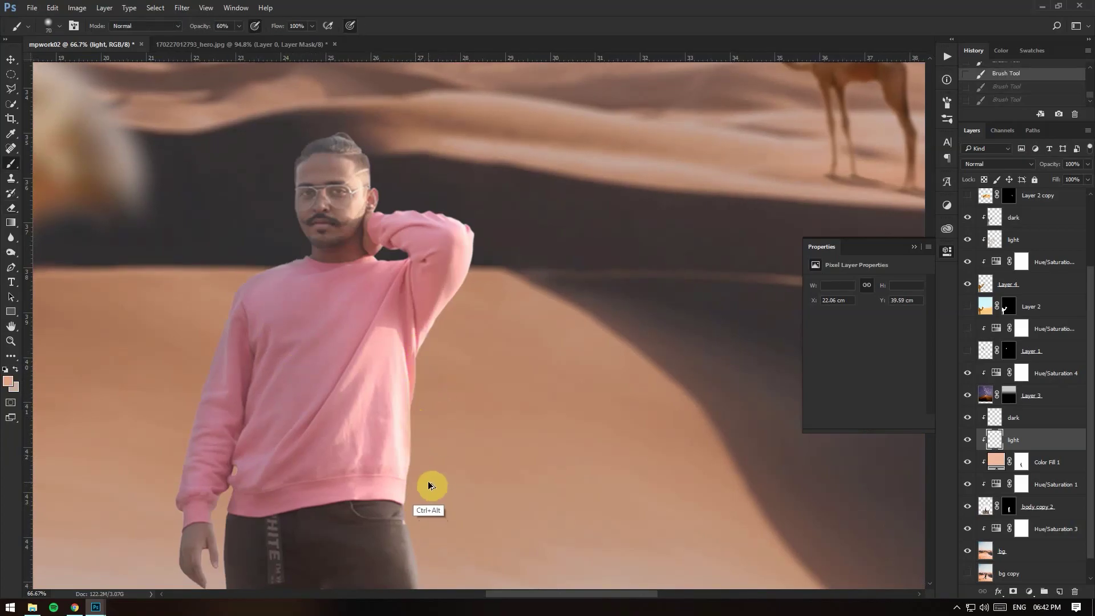
pyautogui.hotkey('ctrl', 'alt', 'z')
# Step: Set a lighter pink foreground colour for the highlights
pyautogui.click(8, 381)
pyautogui.click(674, 295)
pyautogui.press('Return')
pyautogui.scroll(-4, 386, 353)
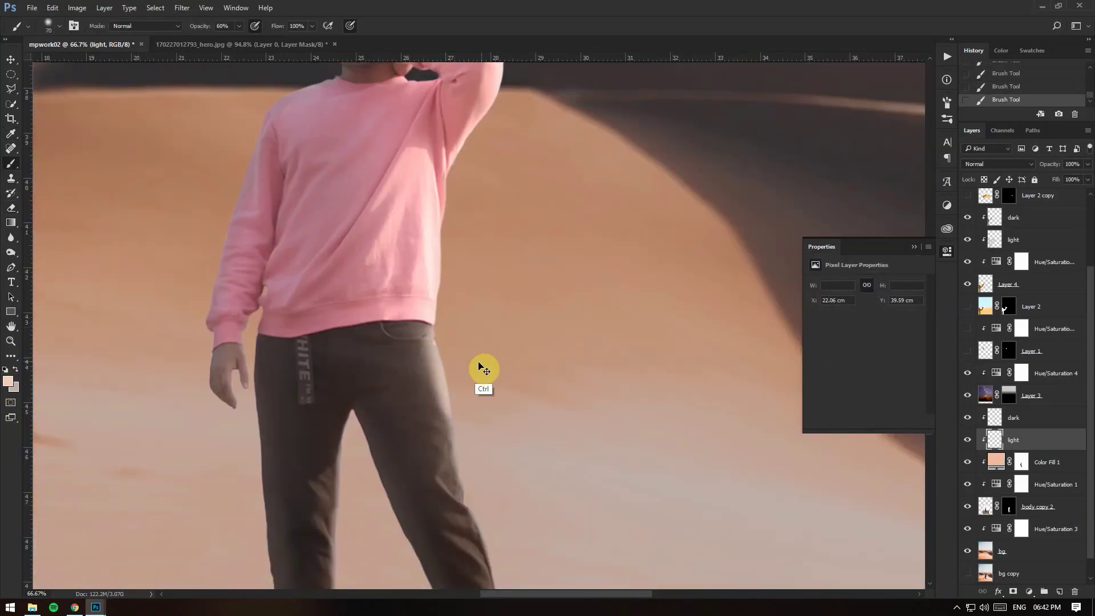
pyautogui.scroll(-3, 499, 382)
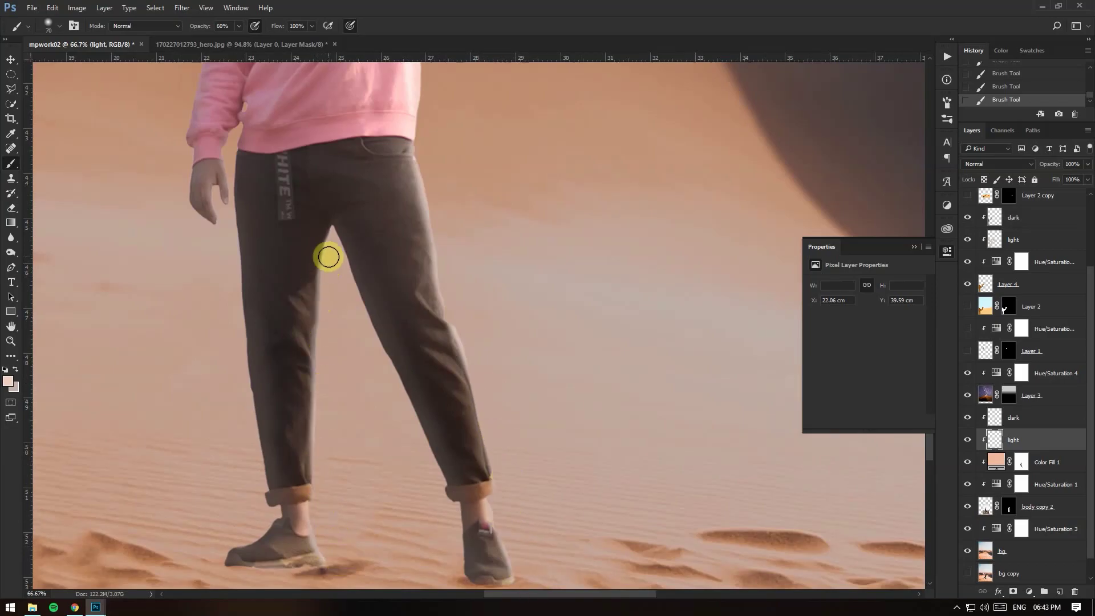
pyautogui.scroll(7, 331, 394)
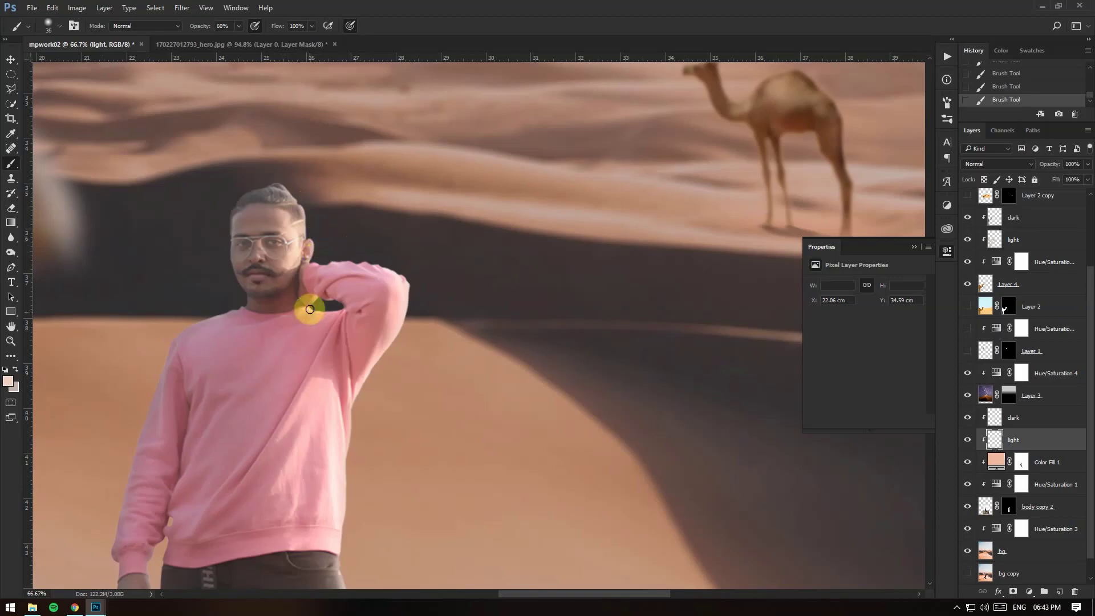
pyautogui.hotkey('ctrl', '-')
pyautogui.hotkey('ctrl', '-')
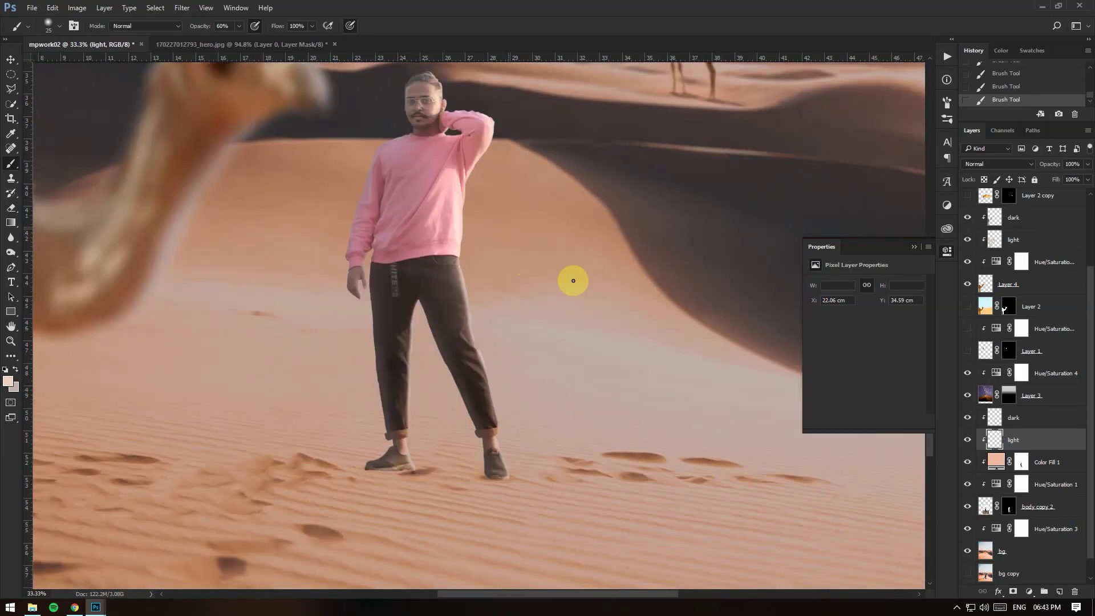
# Step: Erase excess highlight along the trousers with a smaller eraser
pyautogui.keyDown('ctrl'); pyautogui.click(994, 440); pyautogui.keyUp('ctrl')
pyautogui.hotkey('ctrl', 'd')
pyautogui.press('e')
pyautogui.press('[')
pyautogui.moveTo(456, 265); pyautogui.dragTo(467, 347)
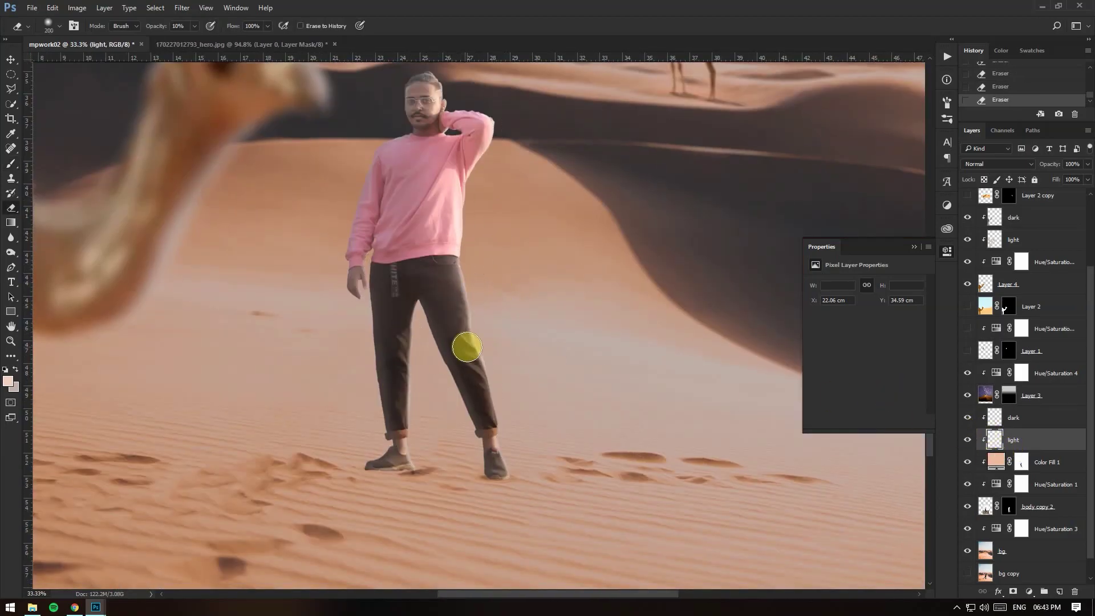
pyautogui.press('[')
pyautogui.press('[')
pyautogui.hotkey('ctrl', '0')
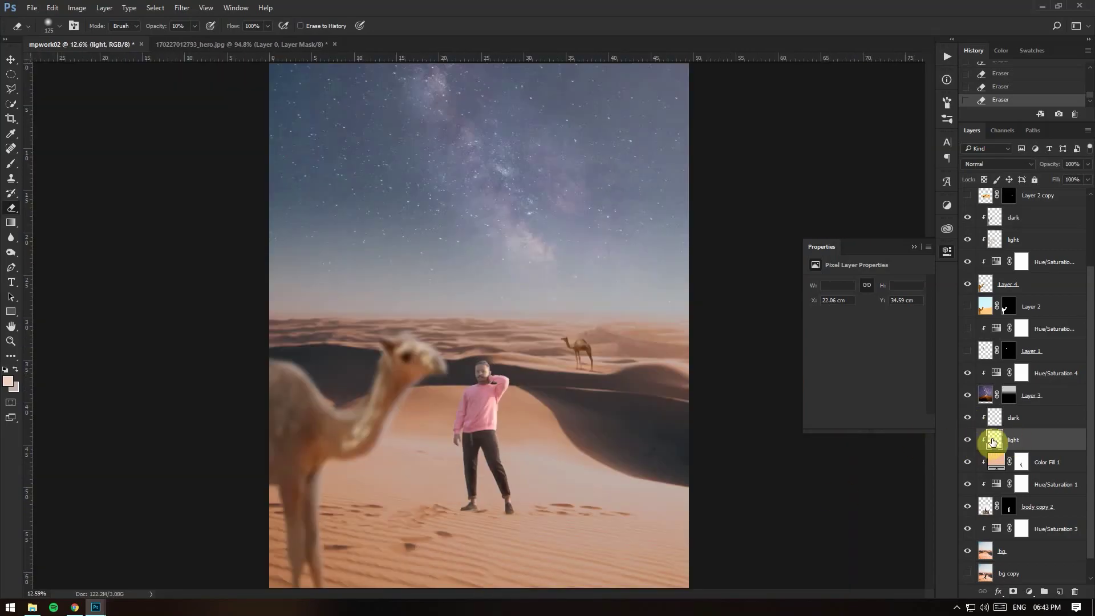
# Step: Zoom in on the man and select the shadow layer
pyautogui.press('b')
pyautogui.hotkey('ctrl', '+')
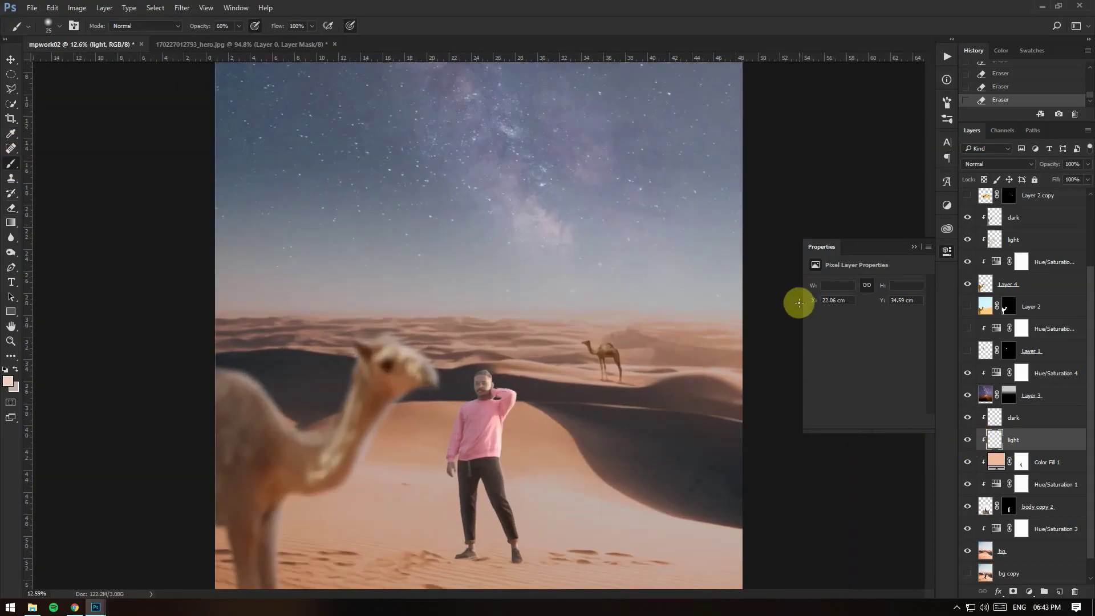
pyautogui.hotkey('ctrl', '+')
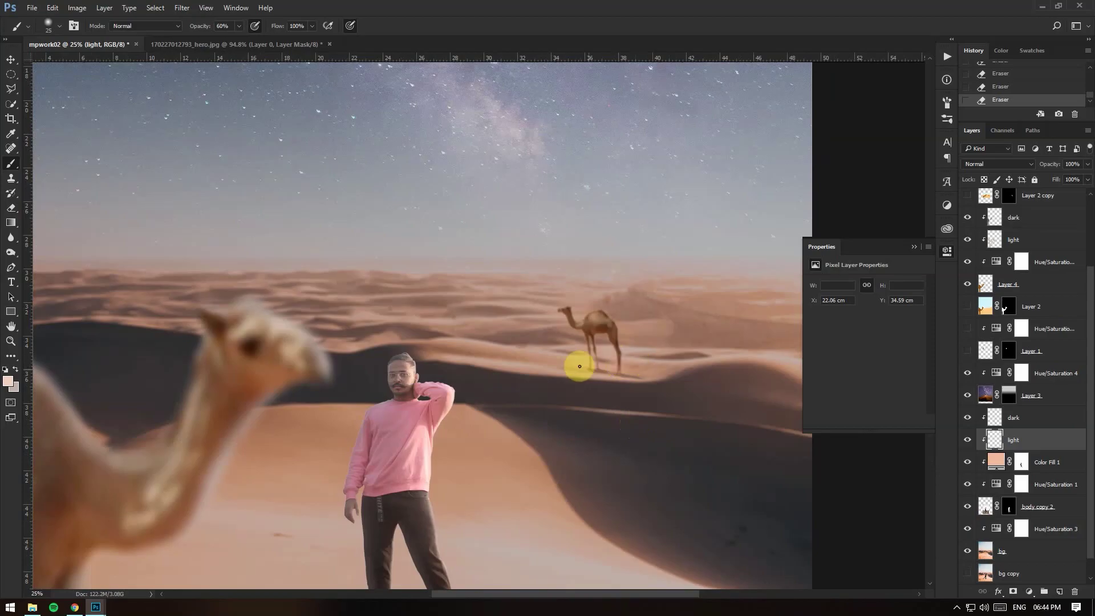
pyautogui.hotkey('ctrl', '+')
pyautogui.hscroll(3, 759, 384)
pyautogui.scroll(3, 1016, 228)
pyautogui.click(1016, 222)
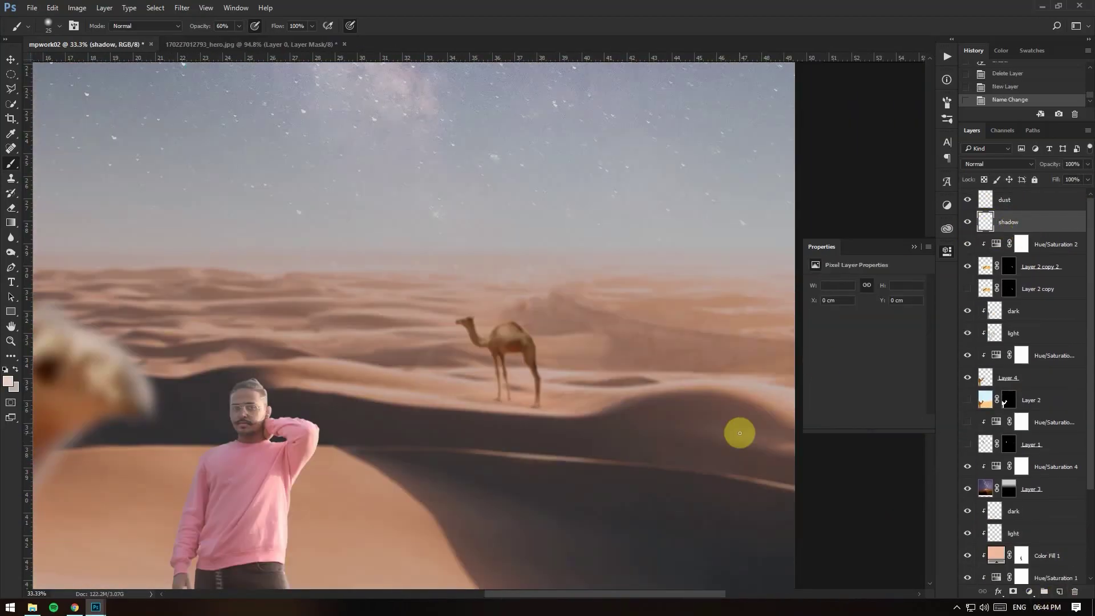
# Step: Sample a shadow colour and paint the camel's shadow on the sand, shrinking the brush to 50
pyautogui.scroll(2, 586, 435)
pyautogui.click(59, 25)
pyautogui.press('i')
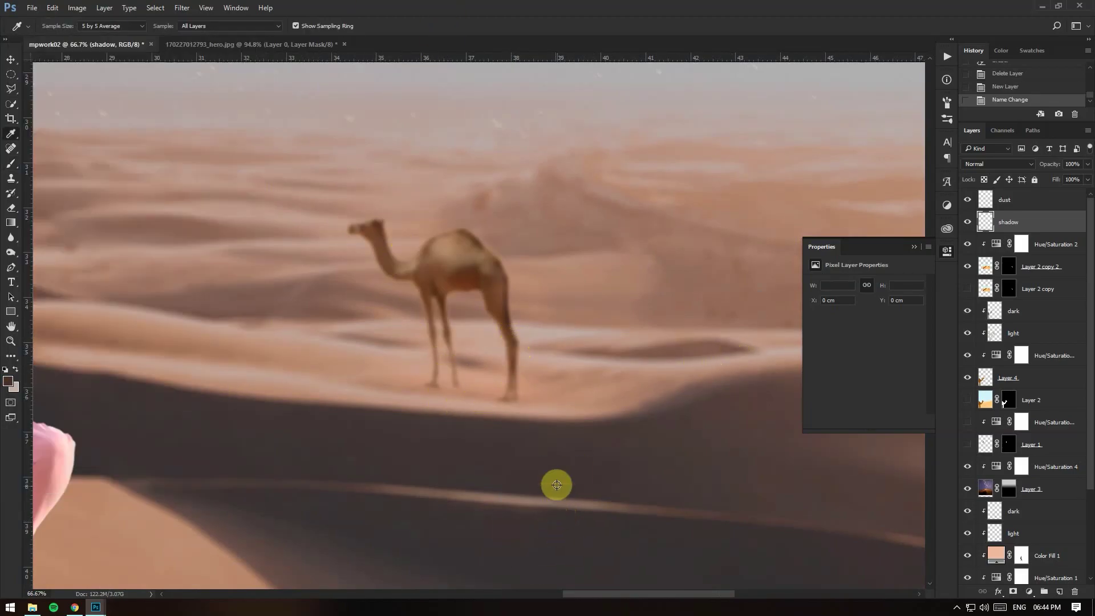
pyautogui.press('b')
pyautogui.moveTo(507, 397); pyautogui.dragTo(466, 403)
pyautogui.rightClick(43, 71)
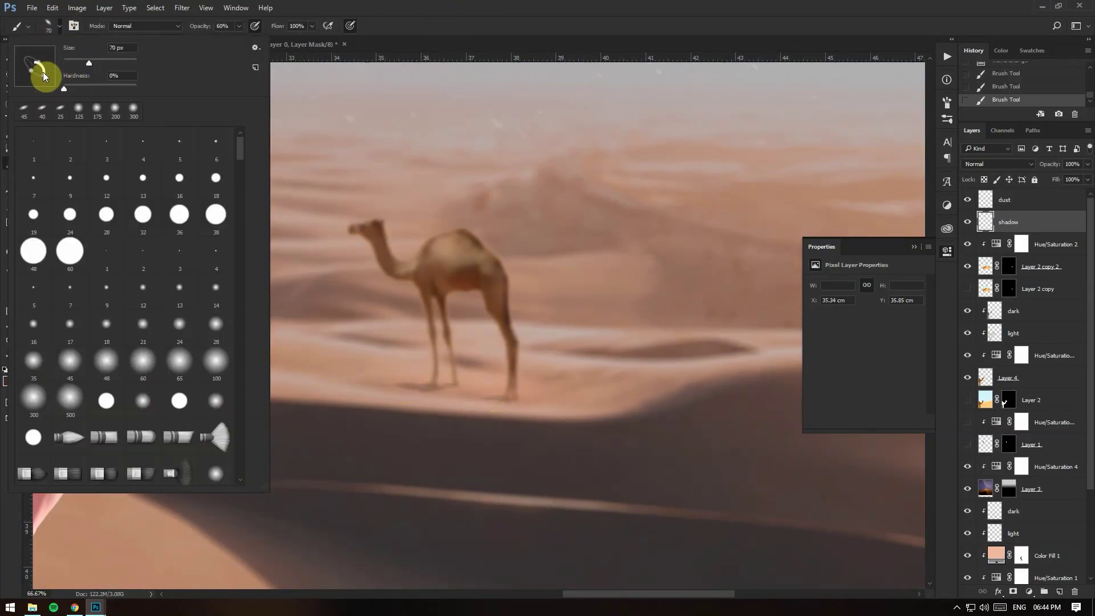
pyautogui.press('Escape')
pyautogui.press('[')
pyautogui.press('[')
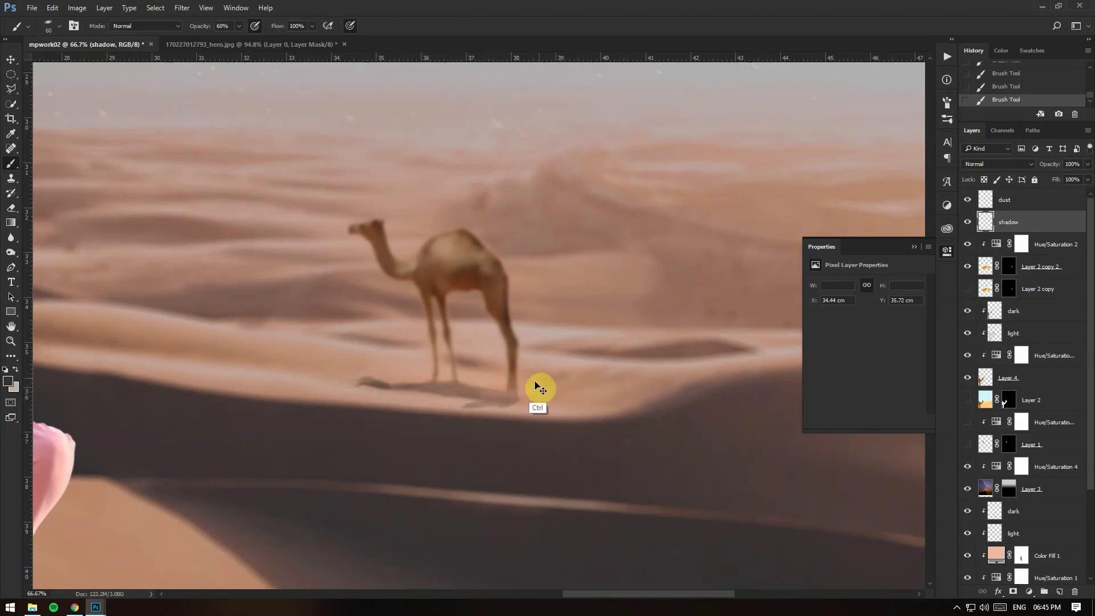
# Step: Apply a Gaussian Blur to the camel's shadow and prepare to erase parts of it
pyautogui.click(182, 7)
pyautogui.click(368, 195)
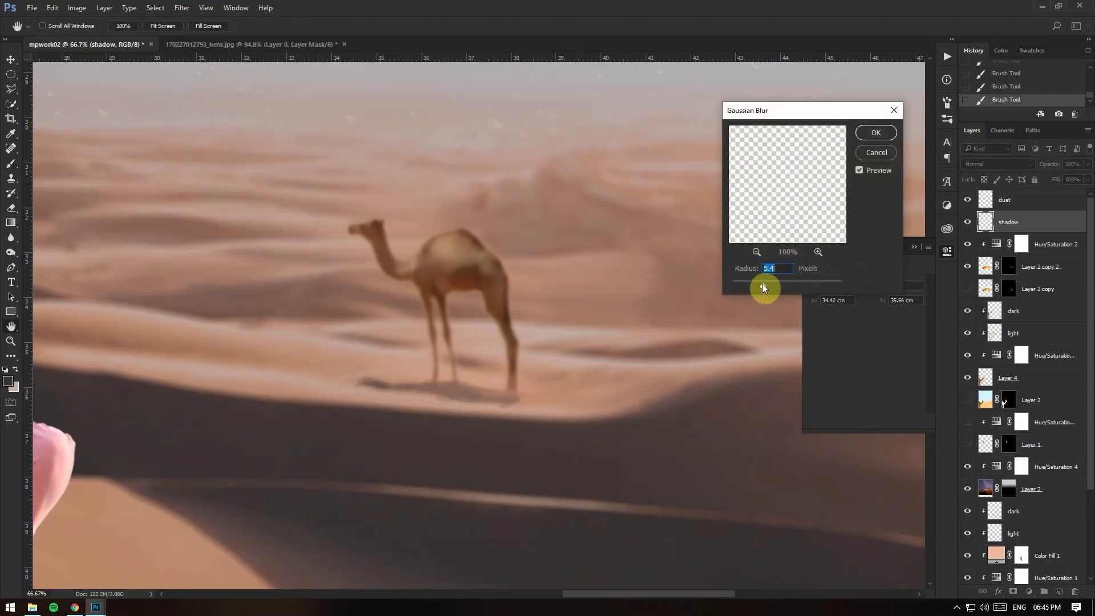
pyautogui.press('Return')
pyautogui.press('e')
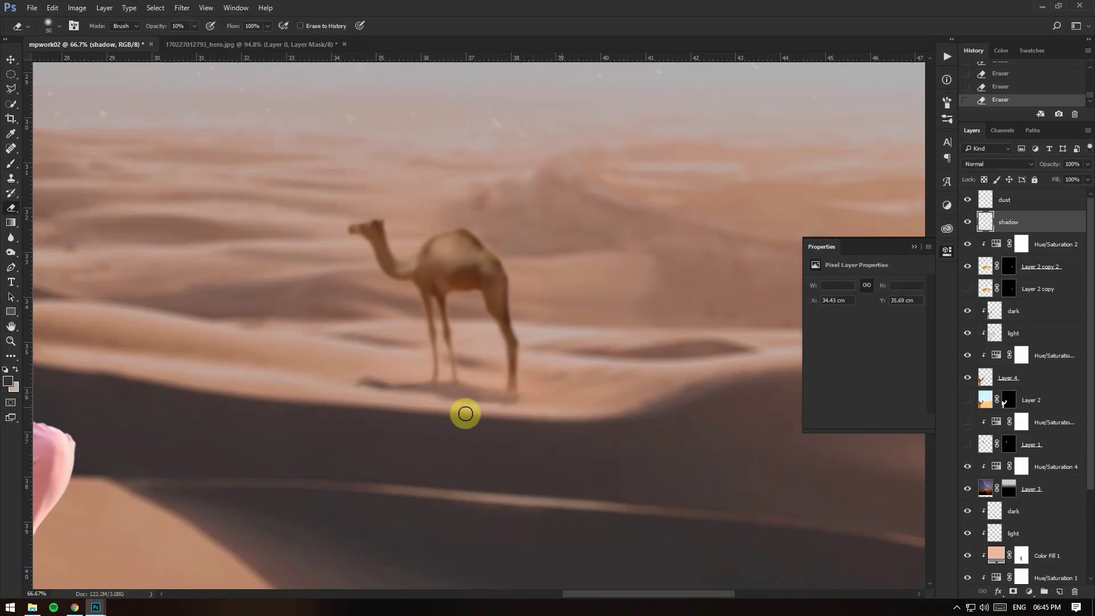
pyautogui.hotkey('ctrl', '0')
# Step: Delete the unused Layer 2 copy and review the dark, Color Fill and Hue/Saturation layers
pyautogui.click(1011, 205)
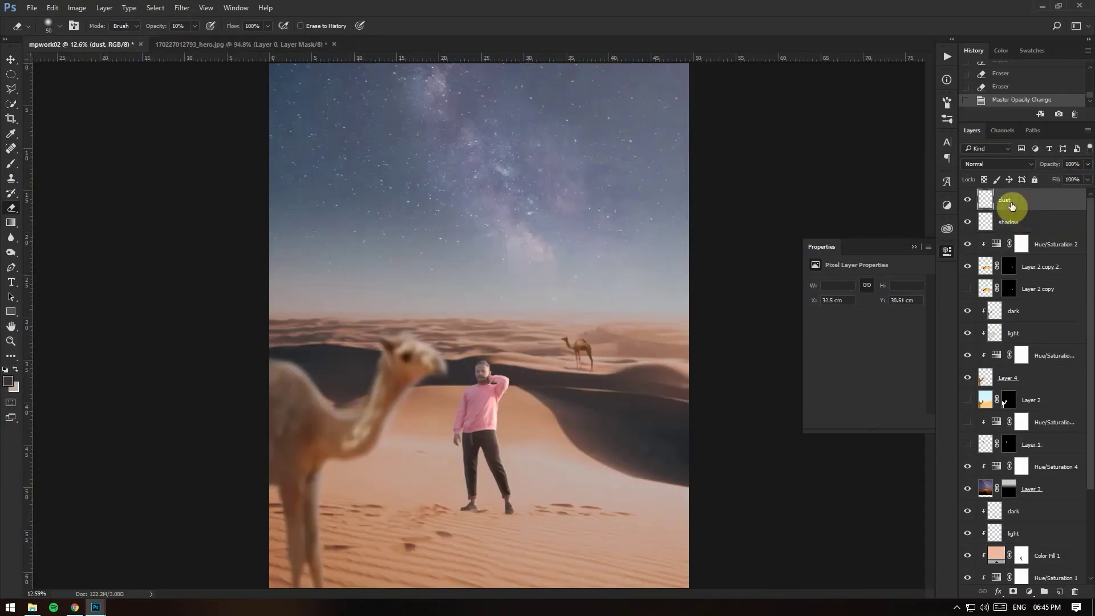
pyautogui.click(1043, 296)
pyautogui.press('Delete')
pyautogui.click(1021, 400)
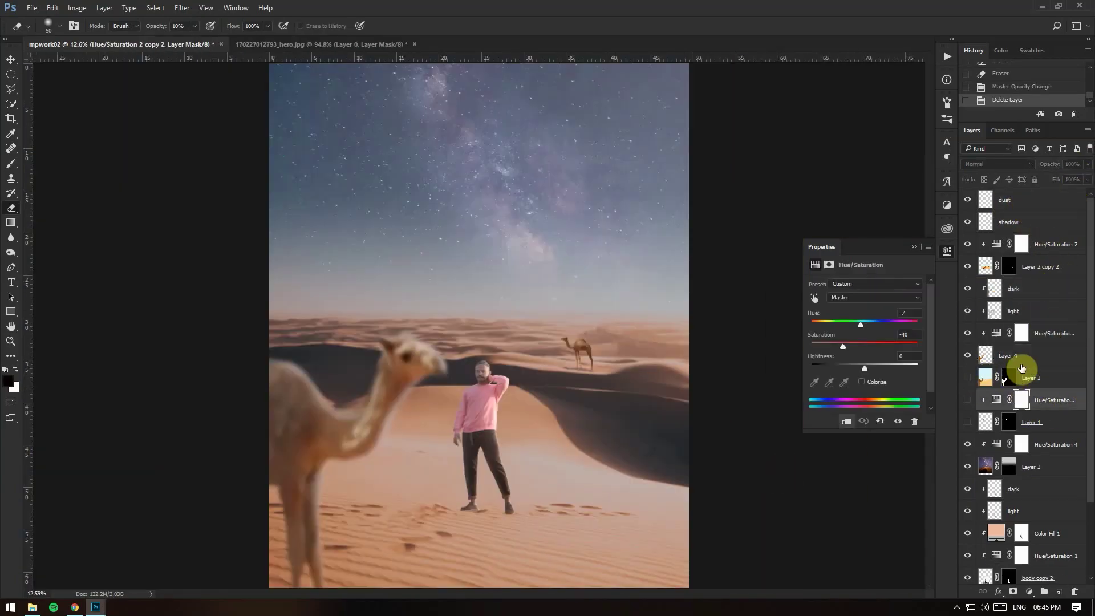
pyautogui.scroll(-3, 1037, 444)
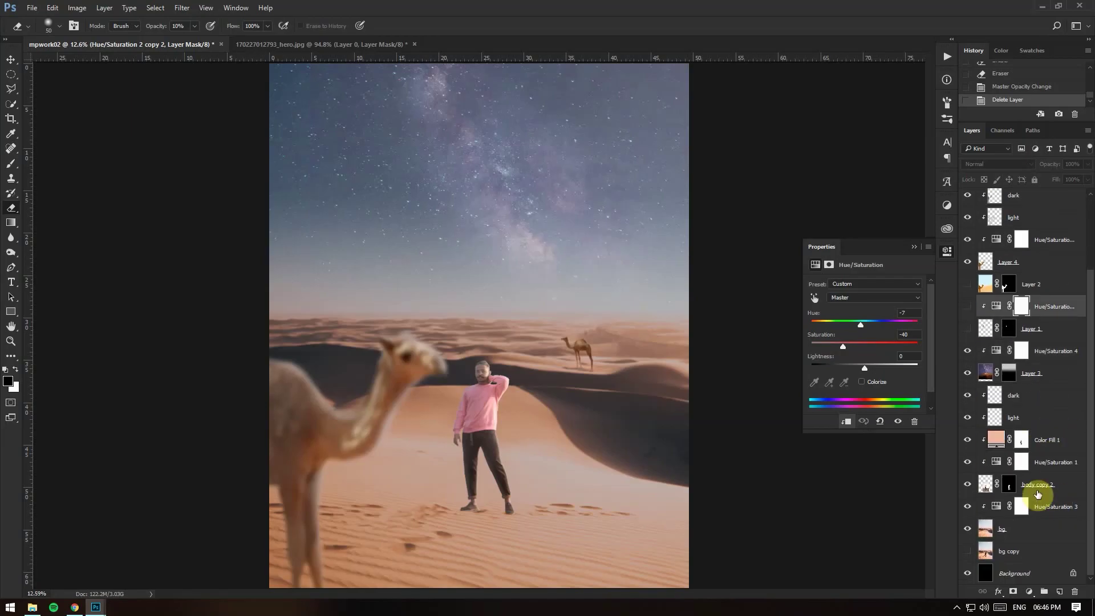
pyautogui.click(1036, 394)
pyautogui.scroll(5, 627, 303)
pyautogui.click(1047, 439)
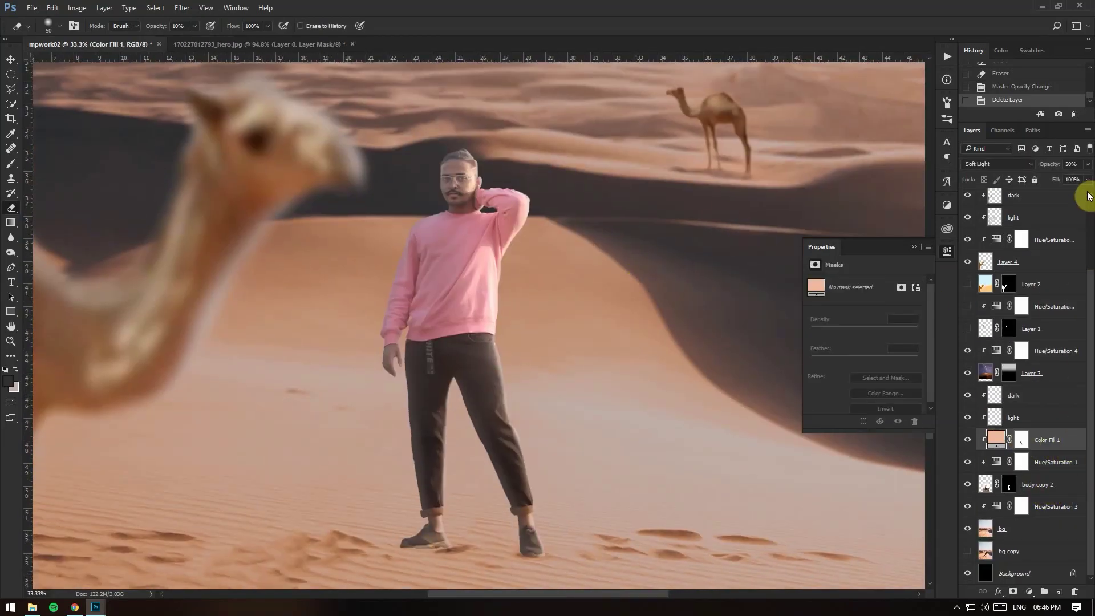
pyautogui.click(1047, 374)
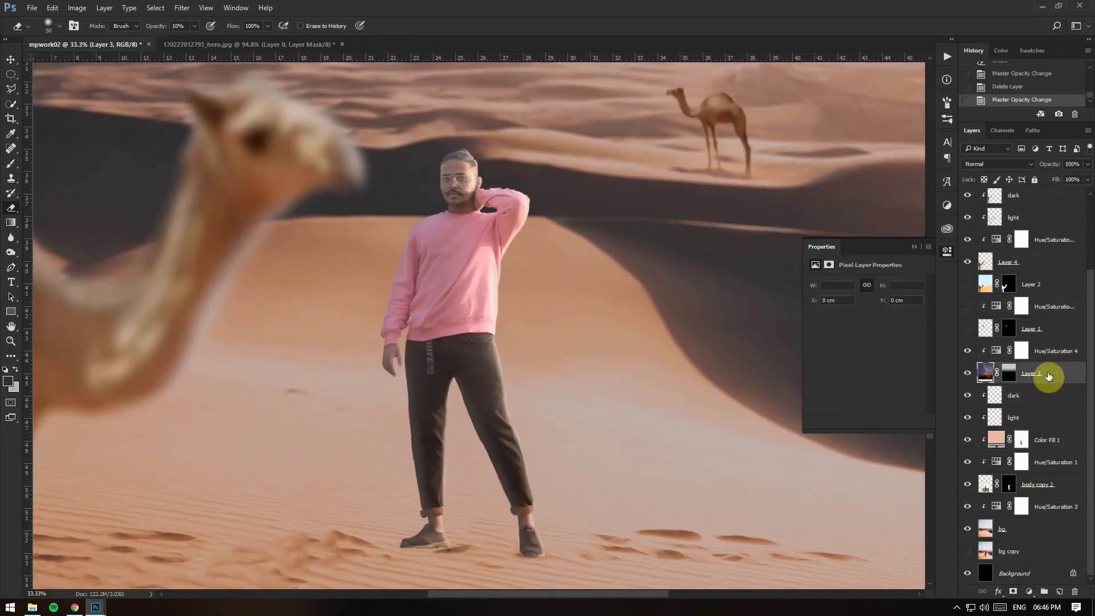
pyautogui.click(1058, 460)
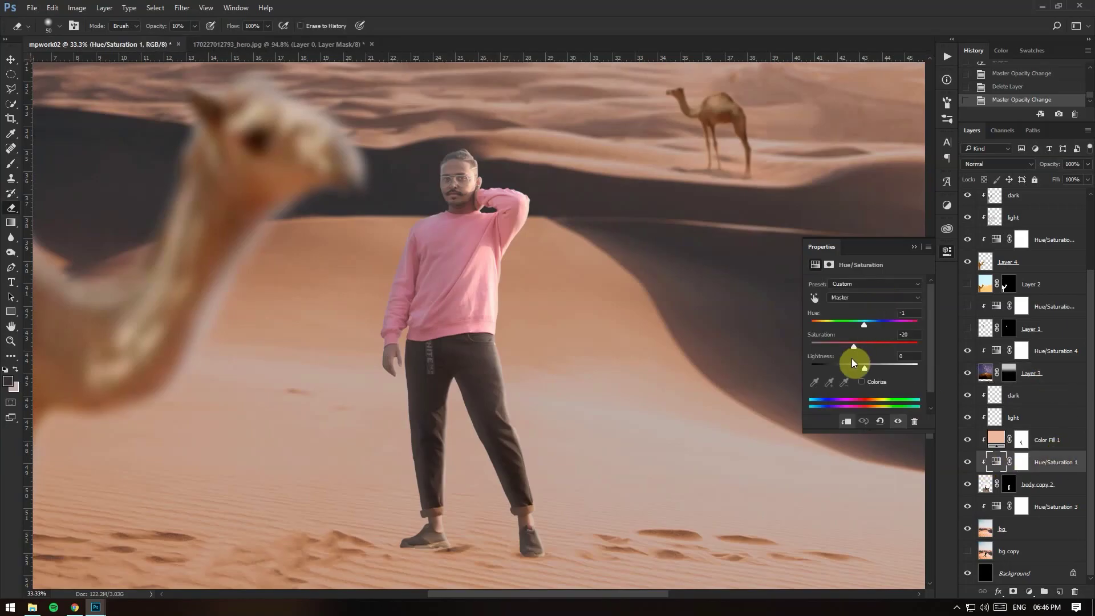
# Step: Add a new empty layer named 'light'
pyautogui.click(914, 249)
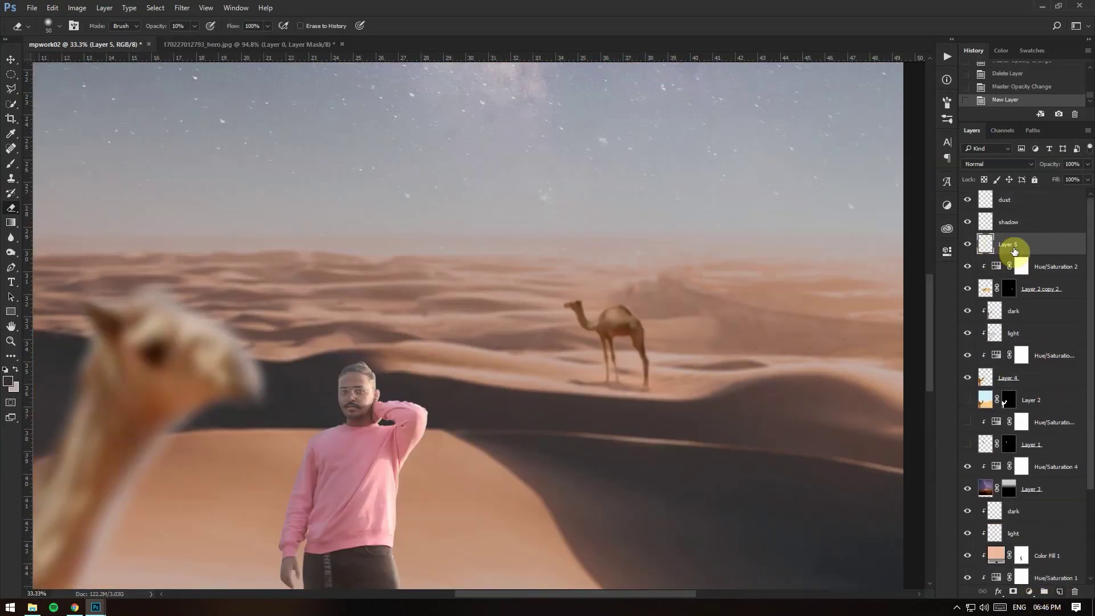
pyautogui.doubleClick(1007, 244)
pyautogui.write('light')
pyautogui.press('Return')
# Step: Clip the light layer to the layer below and brush light over the distant camel's hump
pyautogui.press('b')
pyautogui.rightClick(1020, 254)
pyautogui.click(960, 318)
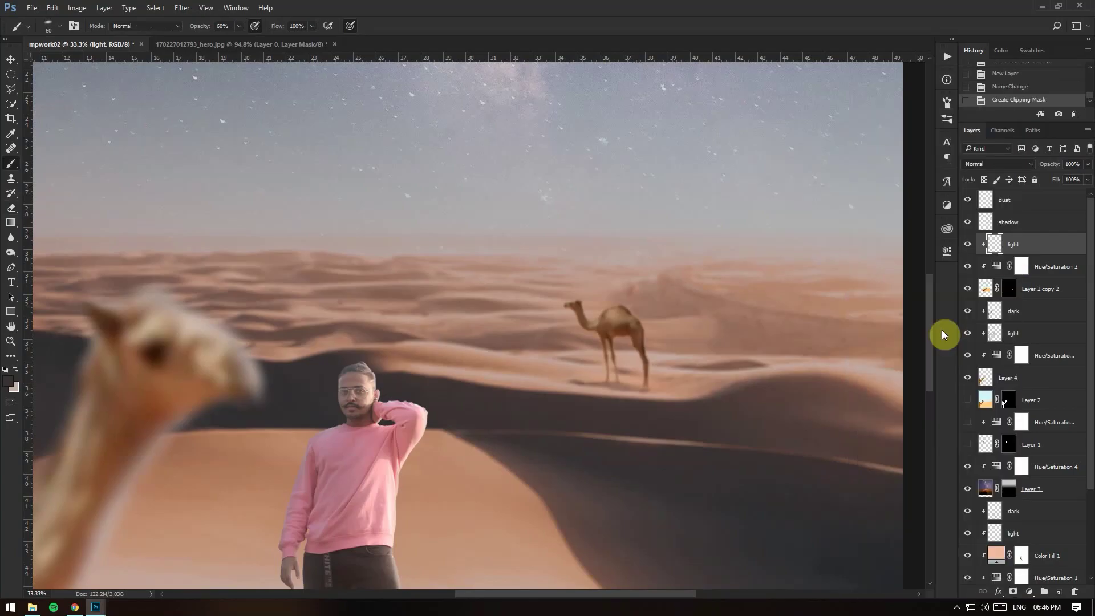
pyautogui.moveTo(618, 300); pyautogui.dragTo(630, 303)
pyautogui.moveTo(622, 302); pyautogui.dragTo(643, 306)
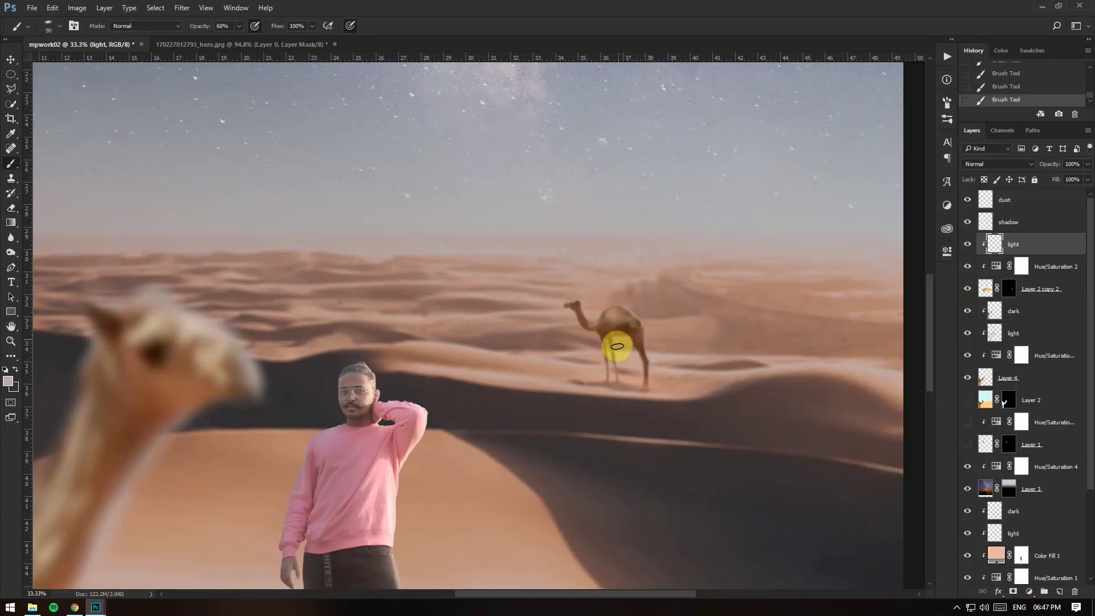
# Step: Switch to a soft round brush tip and erase some light near the foreground camel
pyautogui.click(59, 26)
pyautogui.doubleClick(39, 91)
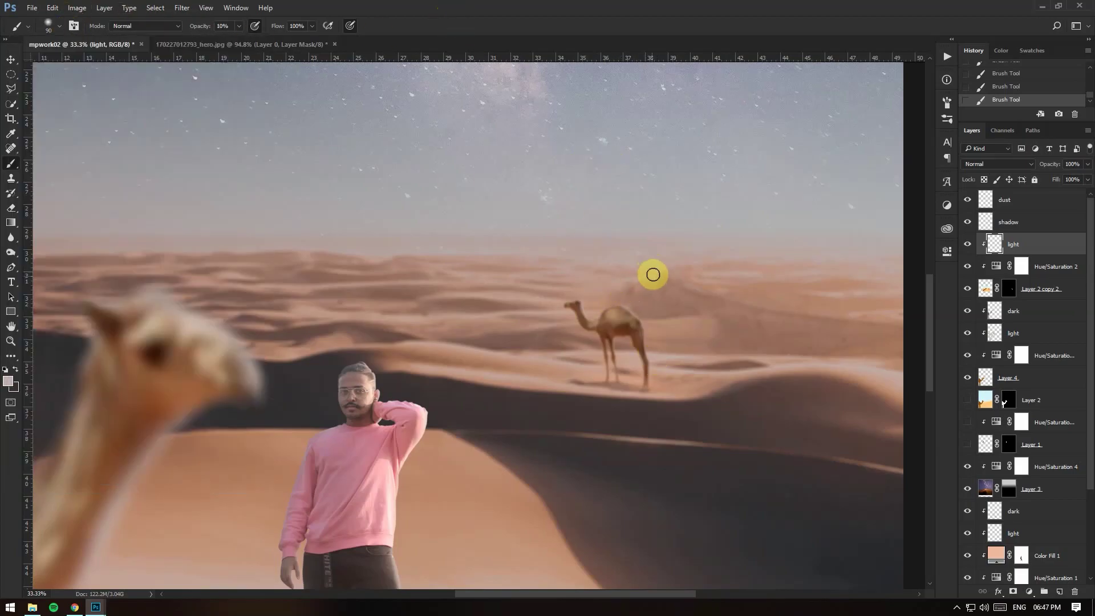
pyautogui.hotkey('ctrl', '0')
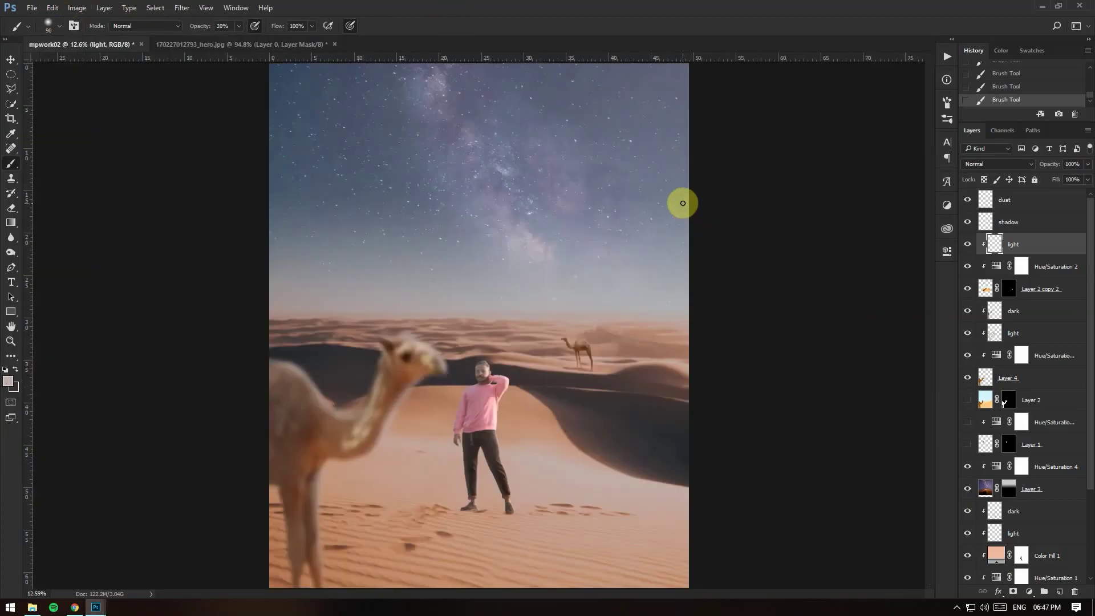
pyautogui.scroll(-1, 1026, 422)
pyautogui.click(1039, 490)
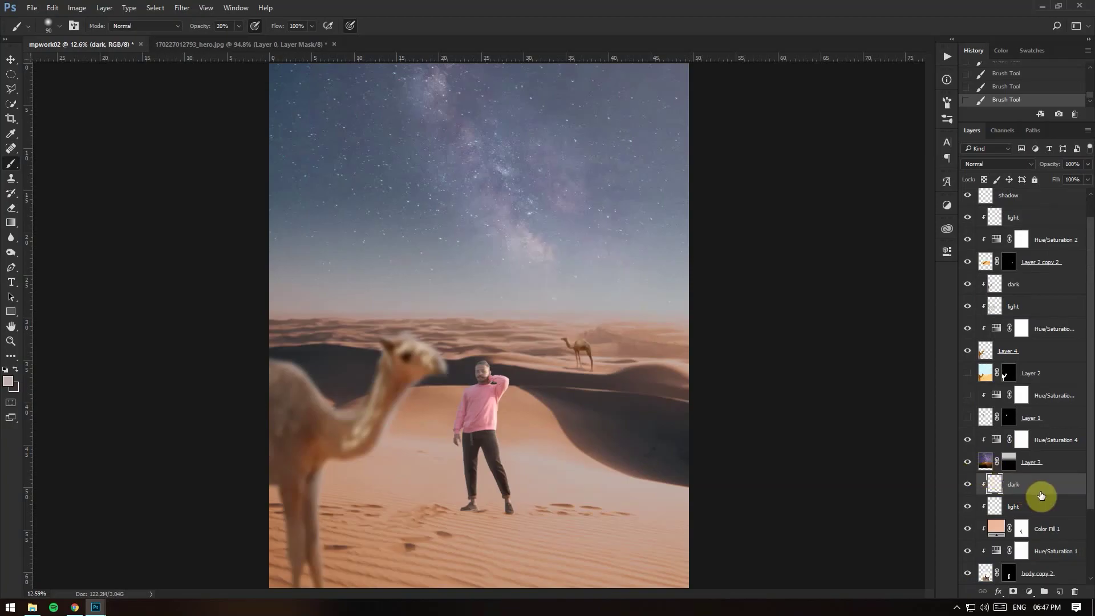
pyautogui.scroll(1, 1041, 473)
pyautogui.click(985, 330)
pyautogui.press('e')
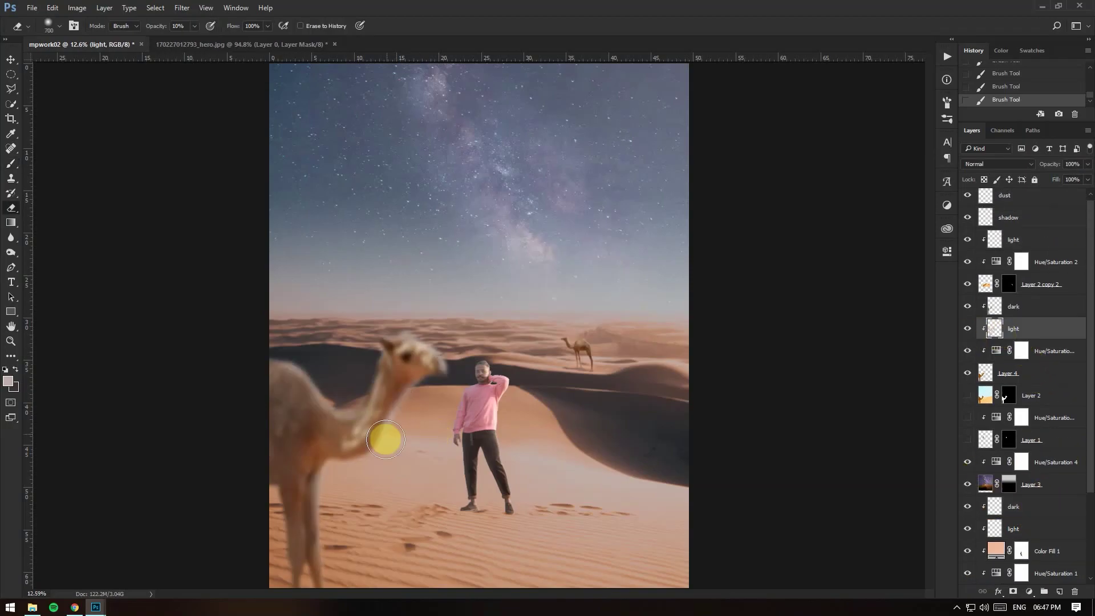
pyautogui.moveTo(385, 439)
pyautogui.mouseDown()
pyautogui.moveTo(413, 379)
pyautogui.moveTo(273, 372)
pyautogui.mouseUp()
# Step: Paint soft light around the camel and the man, lowering opacity to 10%
pyautogui.press('b')
pyautogui.click(254, 334)
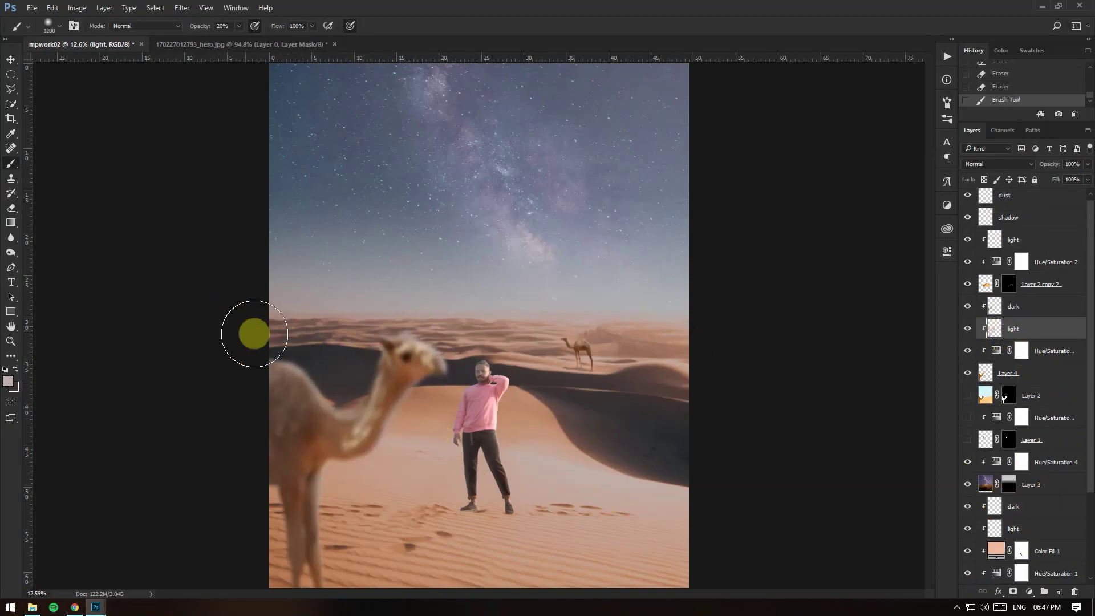
pyautogui.moveTo(255, 333); pyautogui.dragTo(319, 399)
pyautogui.press('[')
pyautogui.moveTo(531, 428); pyautogui.dragTo(476, 369)
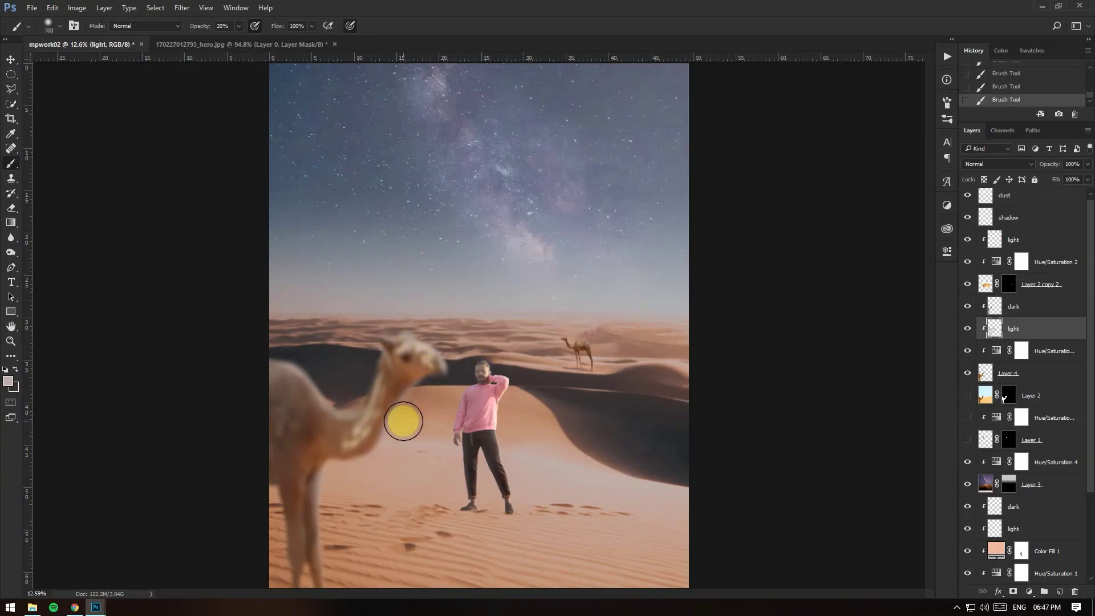
pyautogui.press('1')
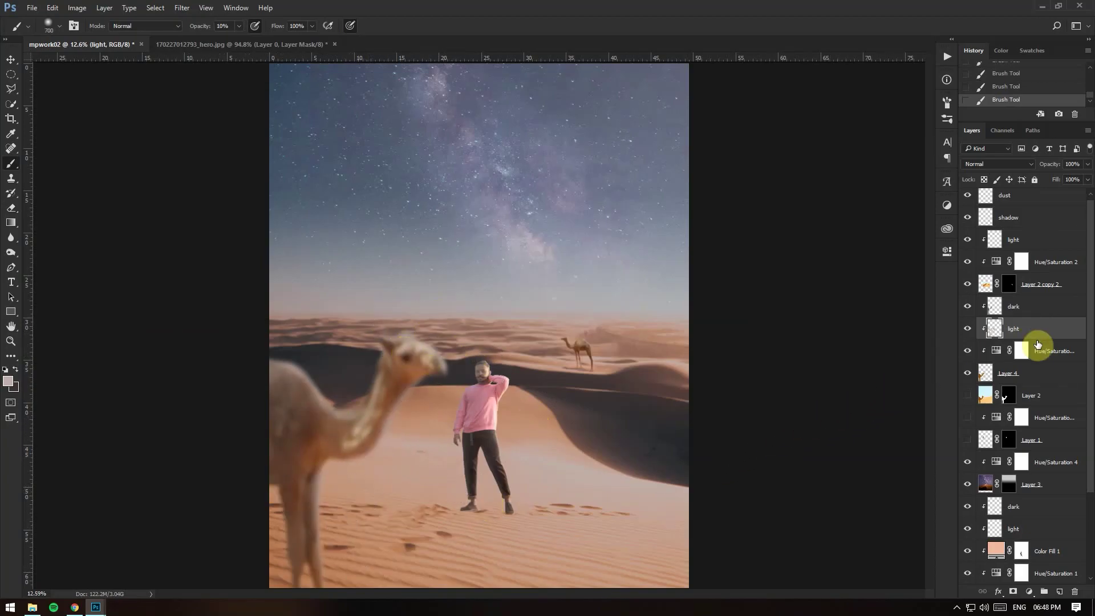
pyautogui.scroll(-3, 1037, 344)
pyautogui.click(1021, 395)
pyautogui.hotkey('ctrl', '+')
pyautogui.hotkey('ctrl', '+')
pyautogui.hotkey('ctrl', '+')
pyautogui.hotkey('ctrl', '+')
pyautogui.hotkey('ctrl', '+')
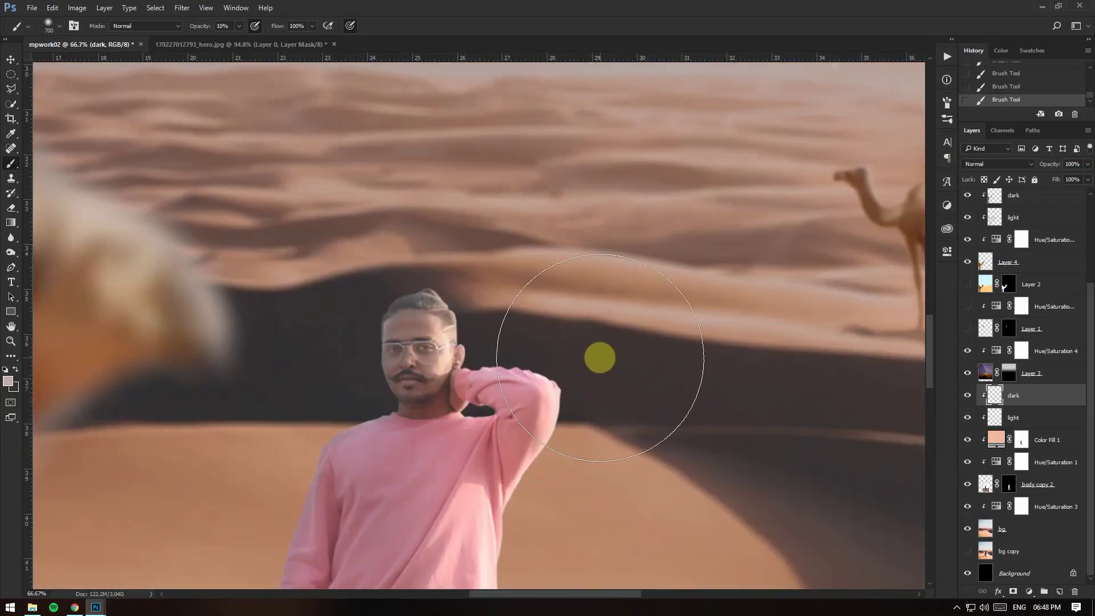
pyautogui.hotkey('ctrl', '+')
pyautogui.hotkey('ctrl', '+')
pyautogui.click(1008, 484)
pyautogui.press('d')
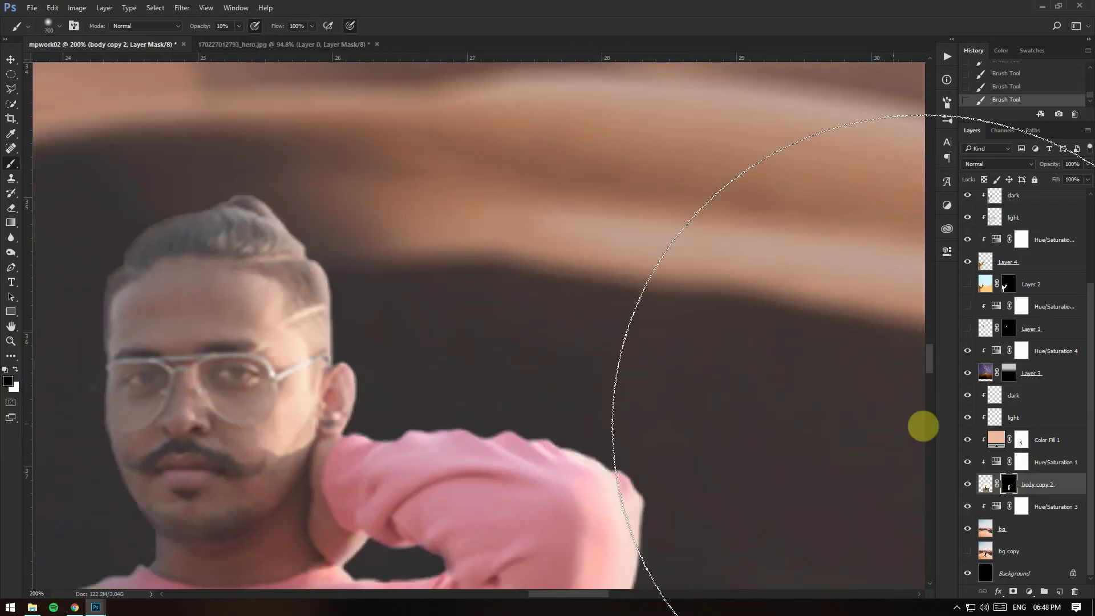
pyautogui.press('0')
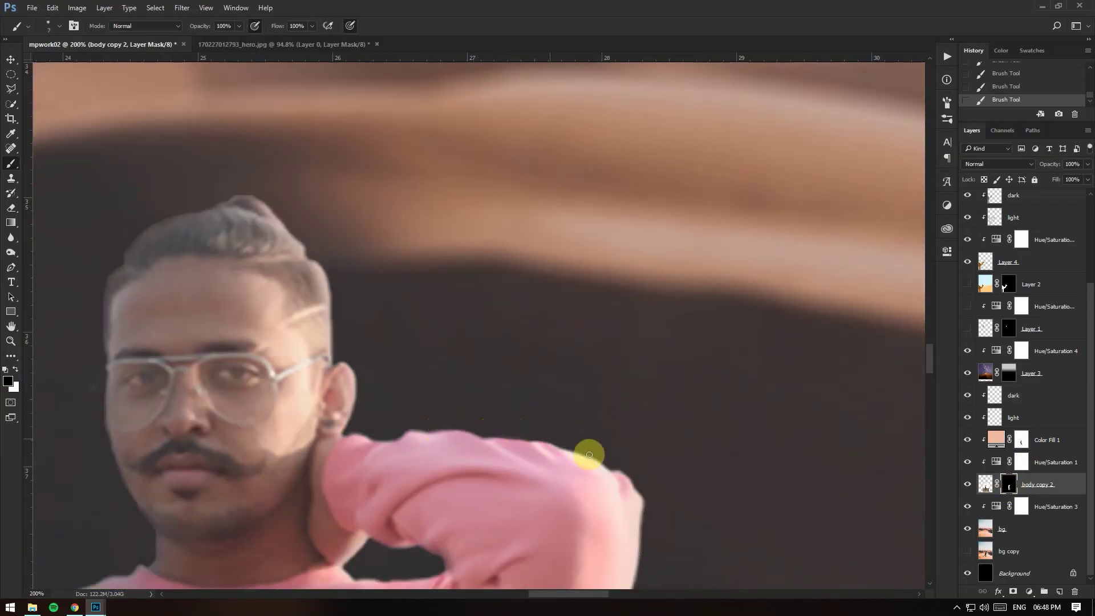
pyautogui.hotkey('ctrl', '-')
pyautogui.hotkey('ctrl', '-')
pyautogui.hotkey('ctrl', '-')
pyautogui.hotkey('ctrl', '-')
pyautogui.hotkey('ctrl', '-')
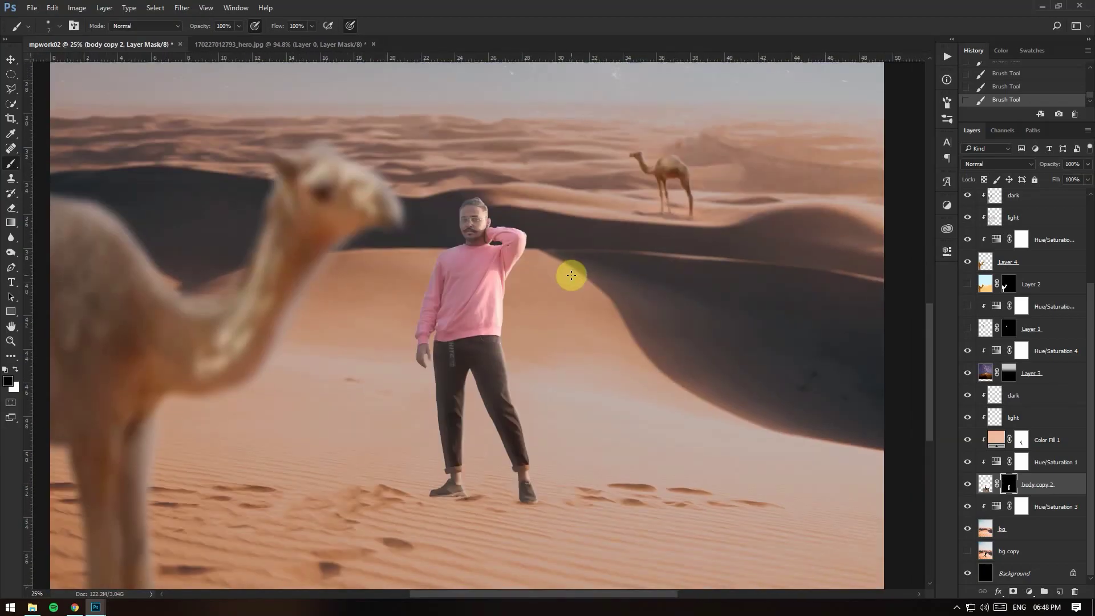
pyautogui.hotkey('ctrl', '+')
pyautogui.hotkey('ctrl', '+')
pyautogui.hotkey('ctrl', '+')
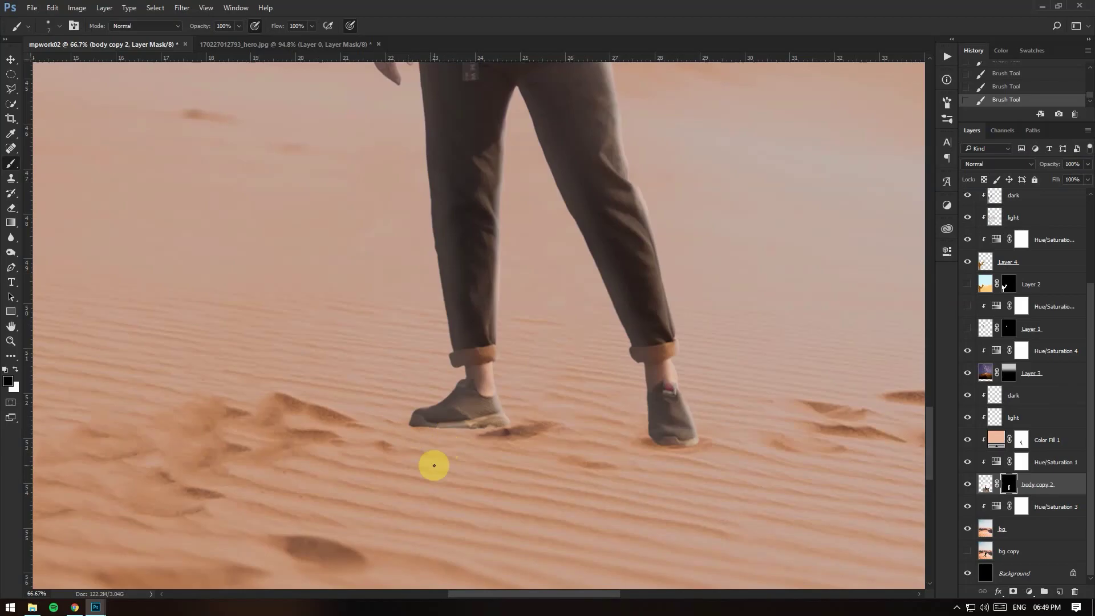
pyautogui.hotkey('ctrl', '-')
pyautogui.hotkey('ctrl', '-')
# Step: Add a new 'shadow' layer and fill the man's outline on it with black
pyautogui.click(1059, 591)
pyautogui.doubleClick(1006, 396)
pyautogui.write('sand')
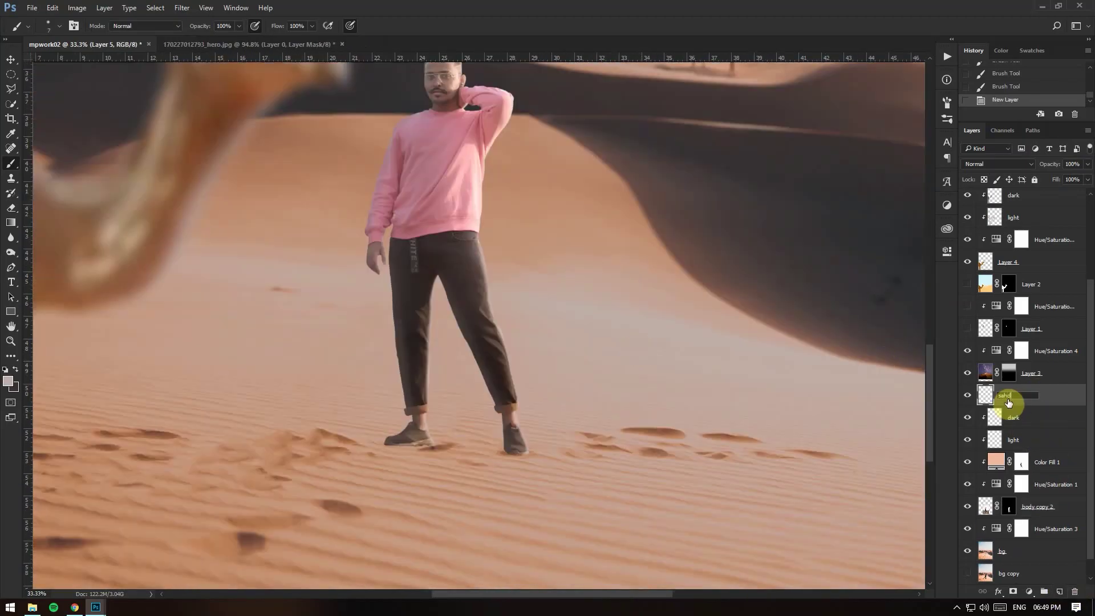
pyautogui.write('hadow')
pyautogui.press('Return')
pyautogui.keyDown('ctrl'); pyautogui.click(1009, 507); pyautogui.keyUp('ctrl')
pyautogui.click(13, 388)
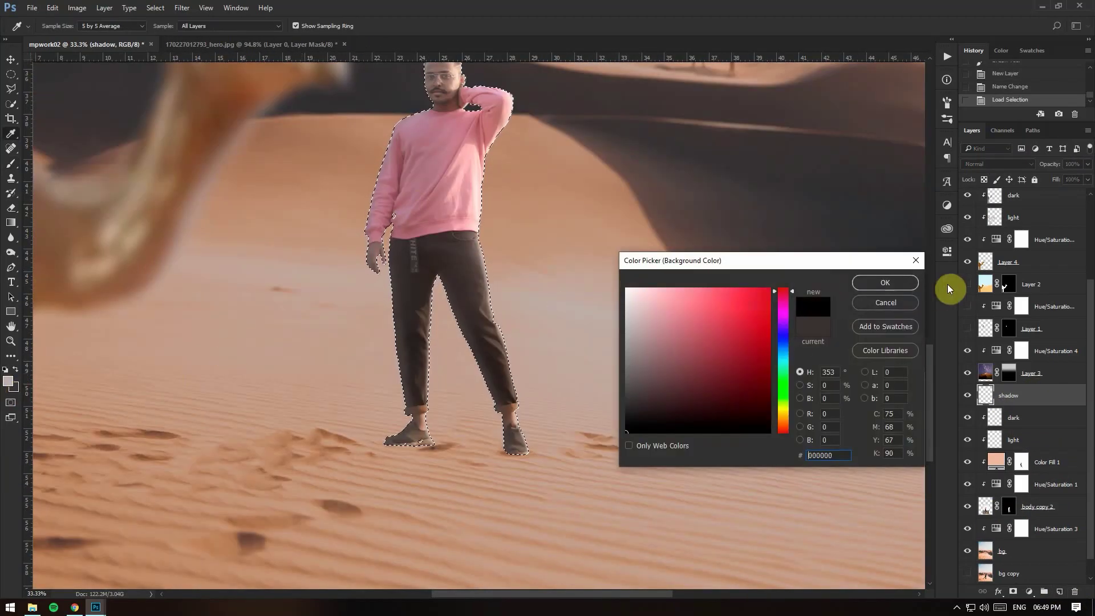
pyautogui.click(881, 281)
pyautogui.hotkey('ctrl', 'BackSpace')
pyautogui.press('v')
pyautogui.hotkey('ctrl', 'd')
# Step: Try a perspective transform on the black silhouette, then undo it
pyautogui.rightClick(423, 151)
pyautogui.press('Escape')
pyautogui.hotkey('ctrl', '-')
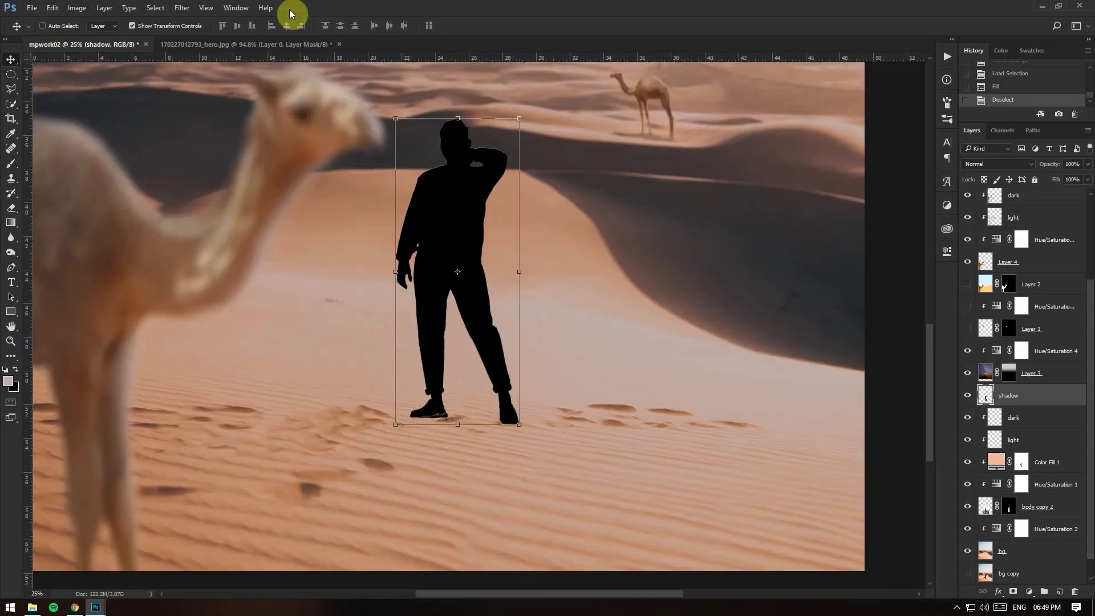
pyautogui.click(77, 8)
pyautogui.moveTo(69, 252)
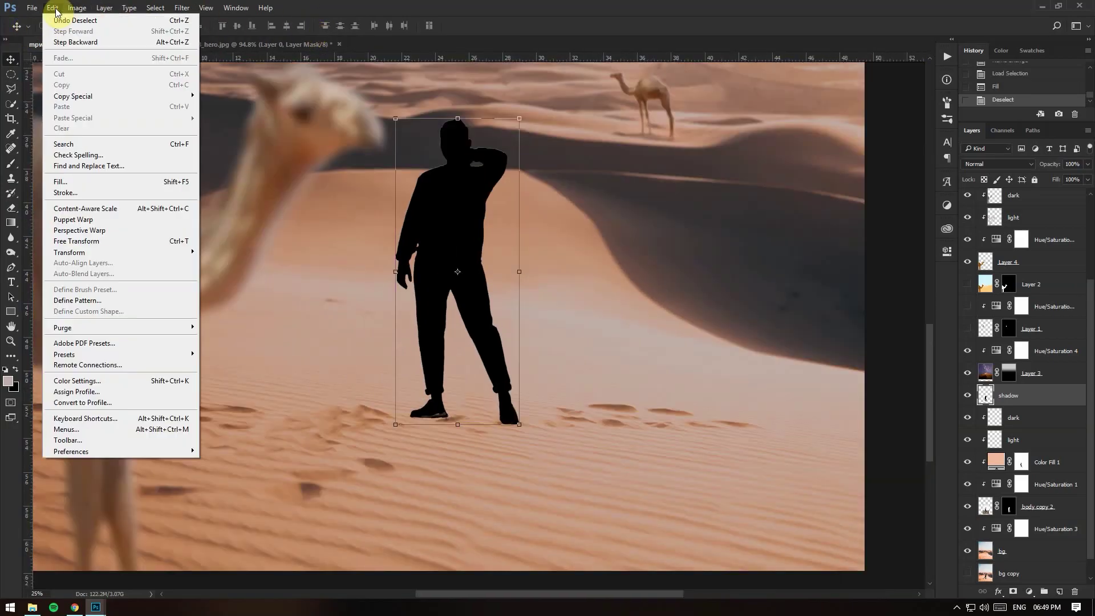
pyautogui.click(225, 311)
pyautogui.moveTo(519, 118); pyautogui.dragTo(505, 131)
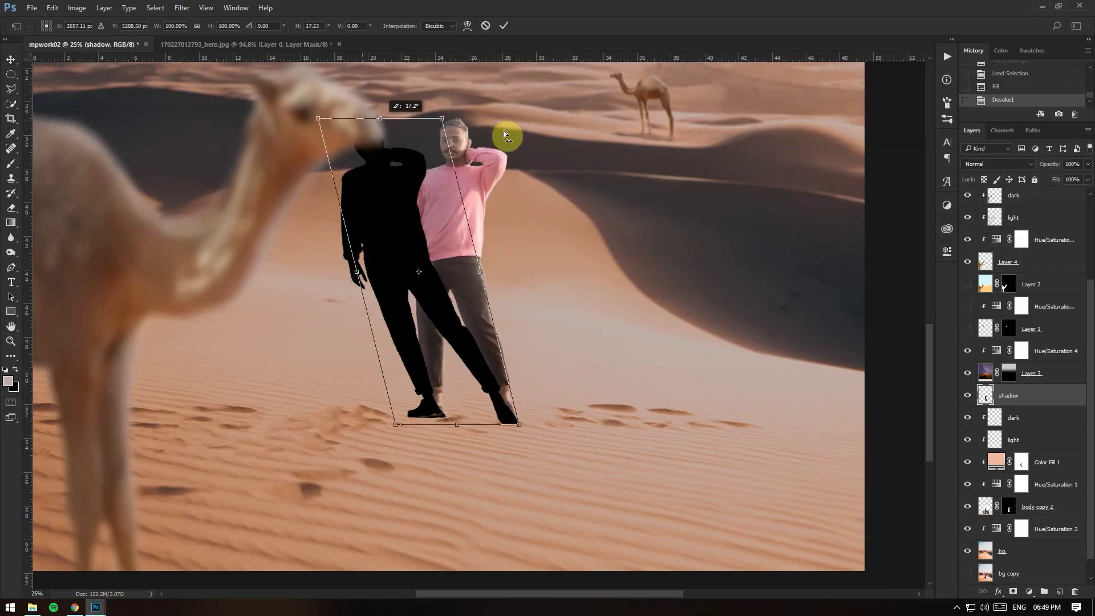
pyautogui.hotkey('ctrl', 'z')
pyautogui.click(73, 8)
pyautogui.click(203, 278)
# Step: Flip the silhouette upside down and place it beneath the man's feet
pyautogui.click(52, 8)
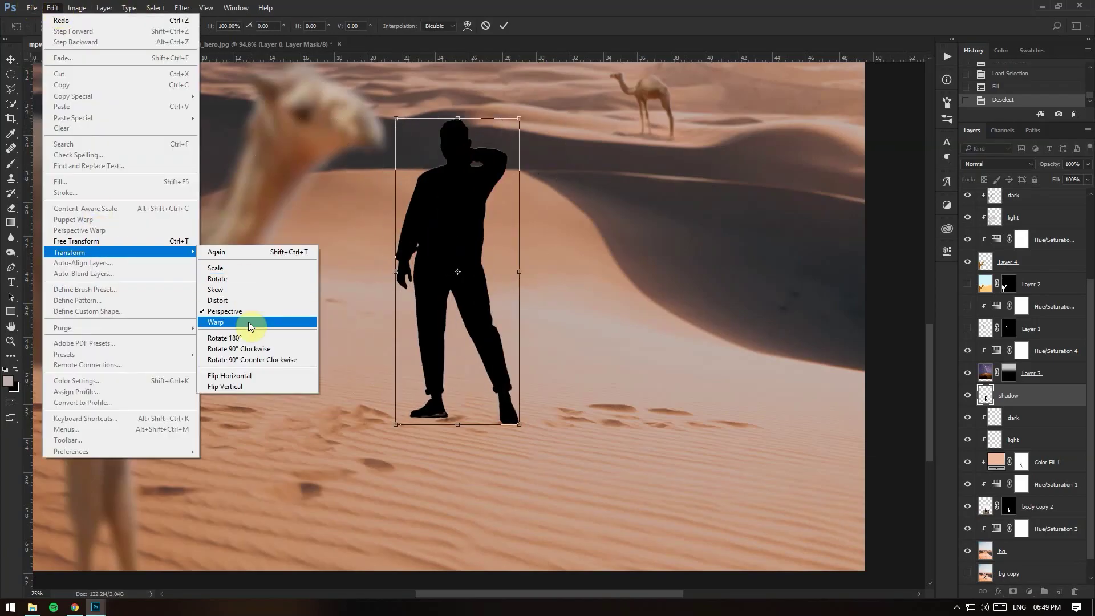
pyautogui.click(256, 375)
pyautogui.hotkey('ctrl', 'z')
pyautogui.click(52, 8)
pyautogui.click(231, 338)
pyautogui.moveTo(477, 297); pyautogui.dragTo(481, 469)
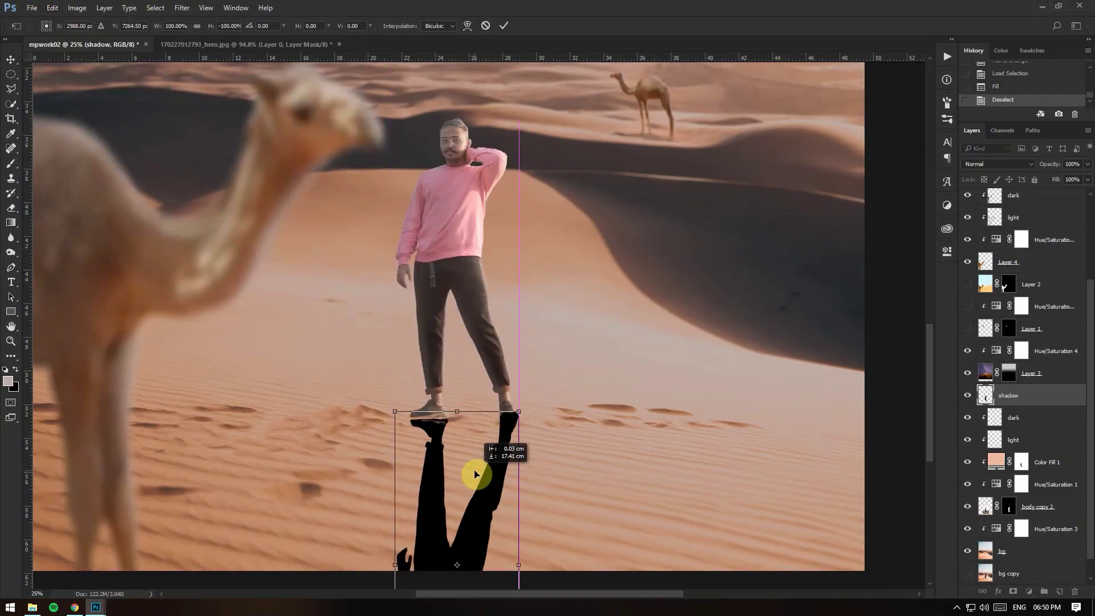
pyautogui.click(51, 8)
pyautogui.click(229, 375)
# Step: Skew the flipped silhouette far toward the lower left, fit its top to the feet, and commit
pyautogui.hotkey('ctrl', '-')
pyautogui.hotkey('ctrl', '-')
pyautogui.hotkey('ctrl', '-')
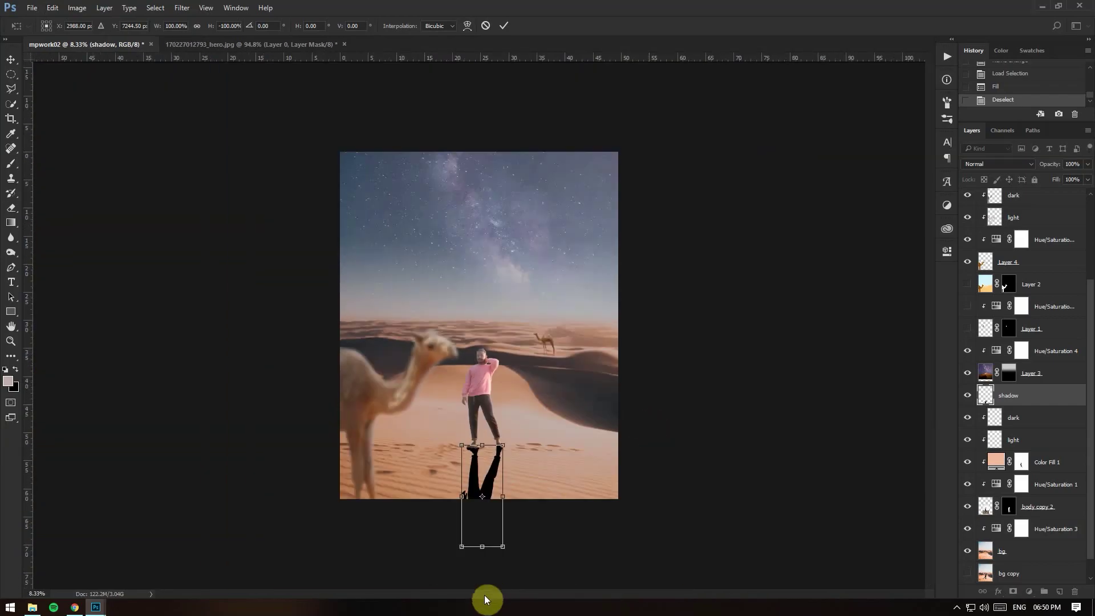
pyautogui.moveTo(484, 543)
pyautogui.mouseDown()
pyautogui.moveTo(288, 530)
pyautogui.moveTo(422, 490)
pyautogui.mouseUp()
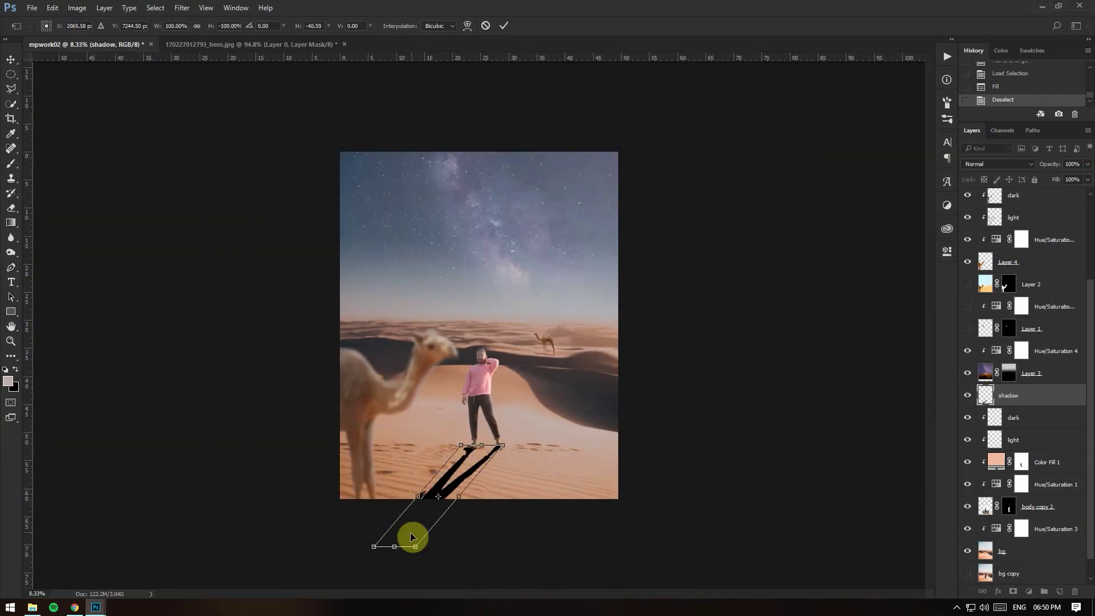
pyautogui.moveTo(410, 534); pyautogui.dragTo(258, 463)
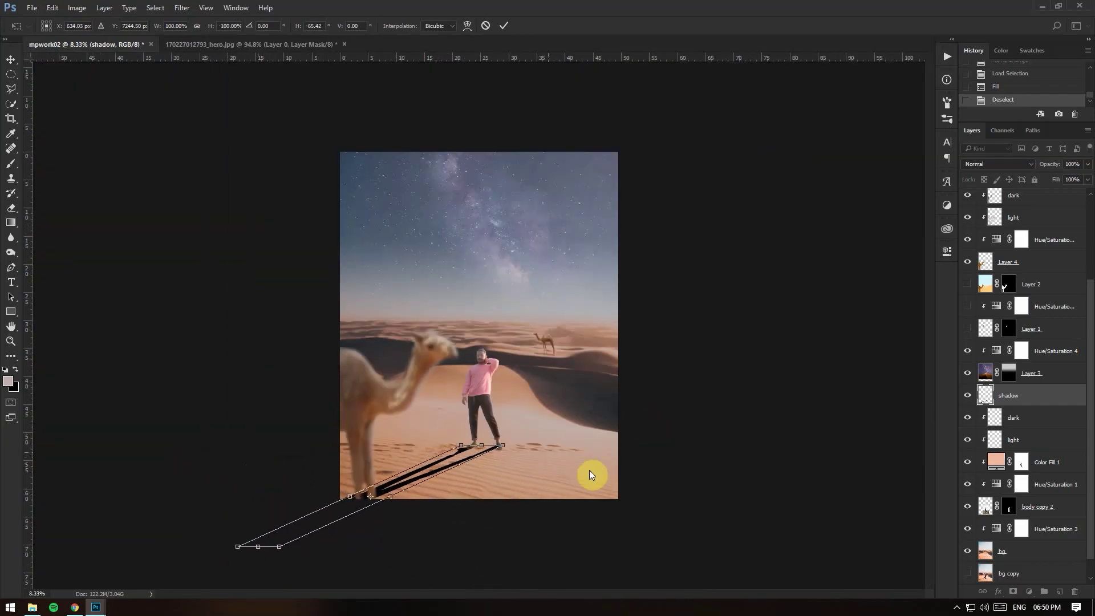
pyautogui.hotkey('ctrl', '+')
pyautogui.hotkey('ctrl', '+')
pyautogui.hotkey('ctrl', '+')
pyautogui.moveTo(464, 403); pyautogui.dragTo(509, 401)
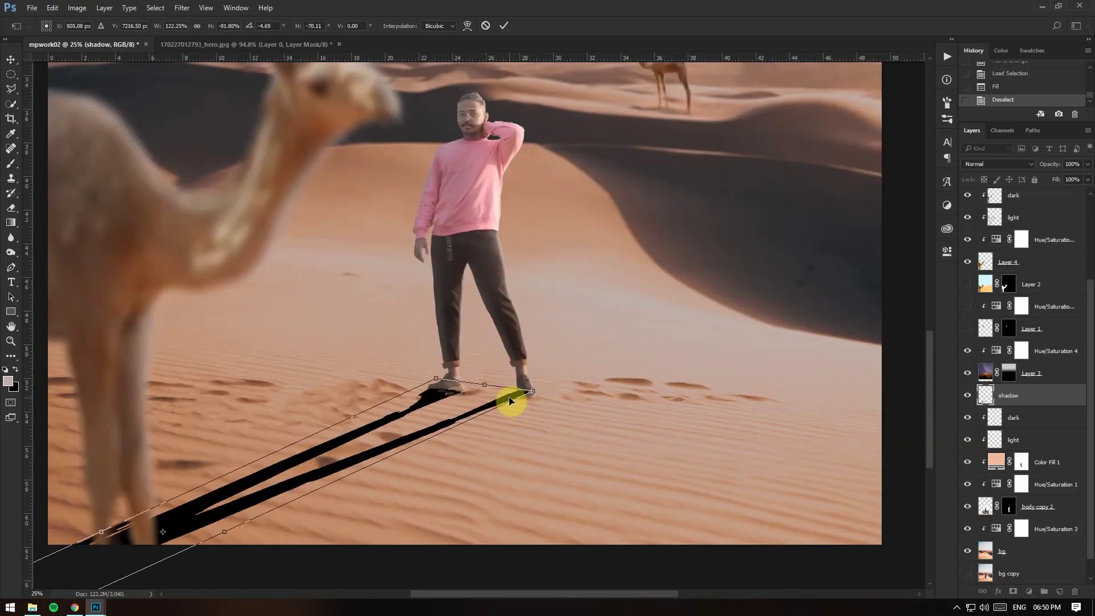
pyautogui.hotkey('ctrl', '-')
pyautogui.moveTo(44, 567); pyautogui.dragTo(46, 550)
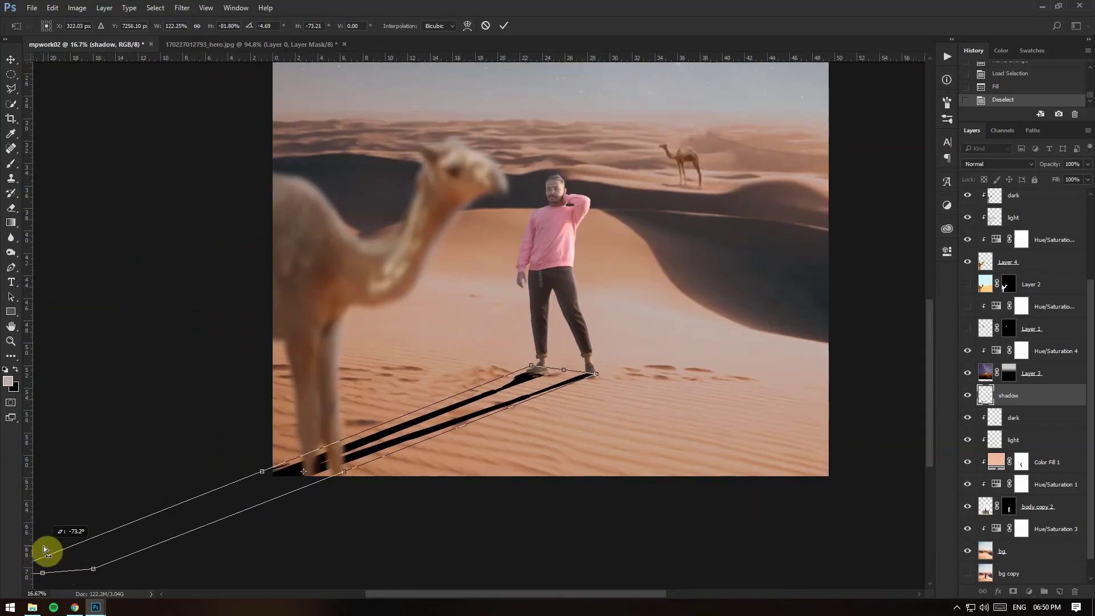
pyautogui.click(52, 8)
pyautogui.moveTo(526, 361); pyautogui.dragTo(568, 369)
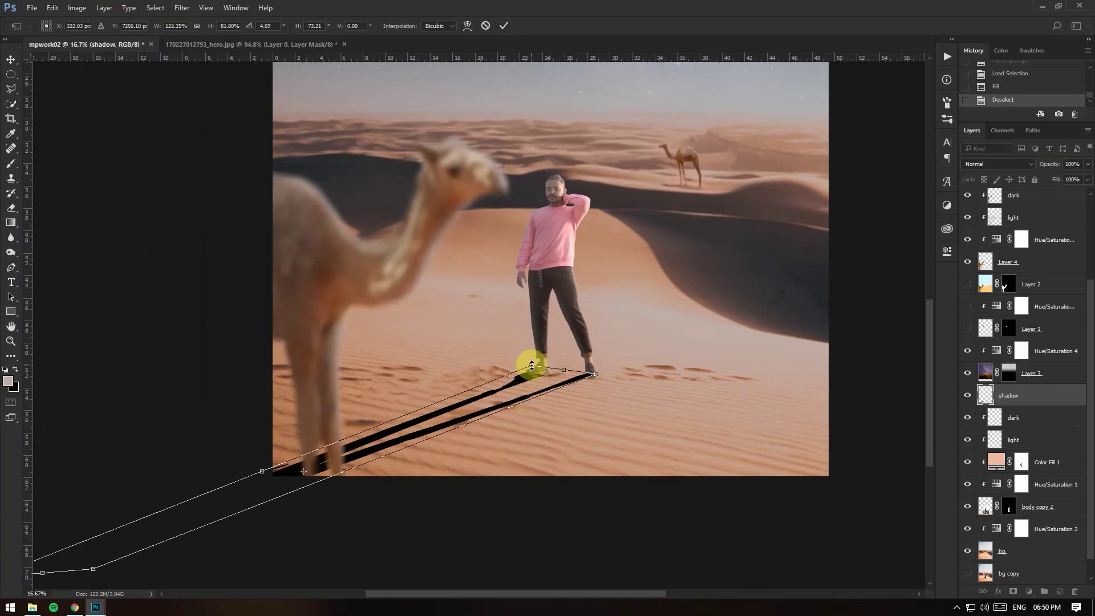
pyautogui.click(52, 8)
pyautogui.click(130, 227)
# Step: Start a Puppet Warp on the shadow, pinning its tail and foot end
pyautogui.click(52, 8)
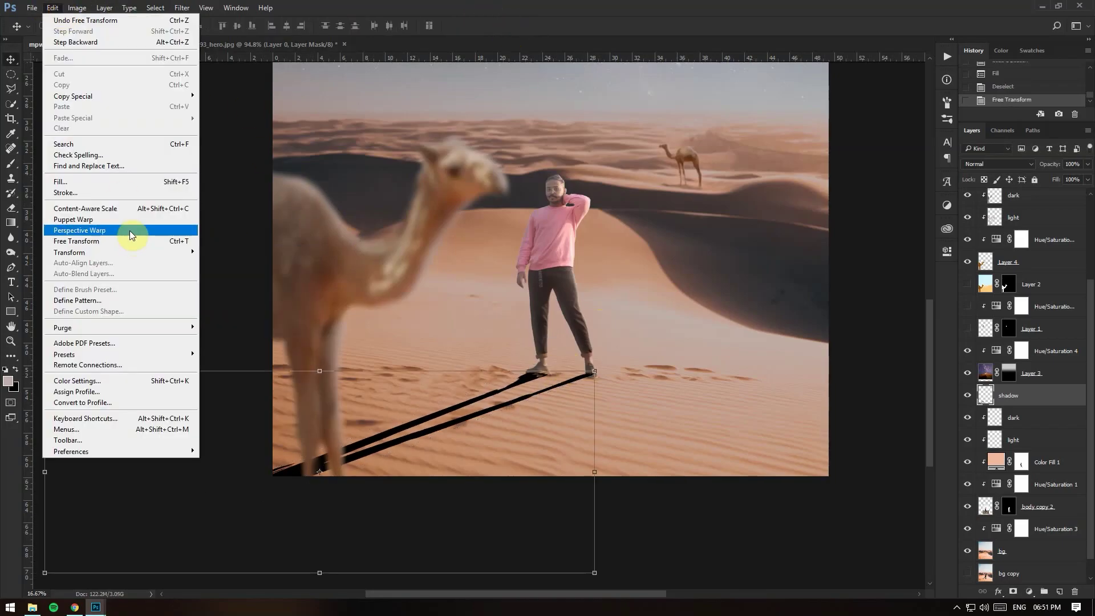
pyautogui.click(130, 227)
pyautogui.click(52, 8)
pyautogui.click(118, 228)
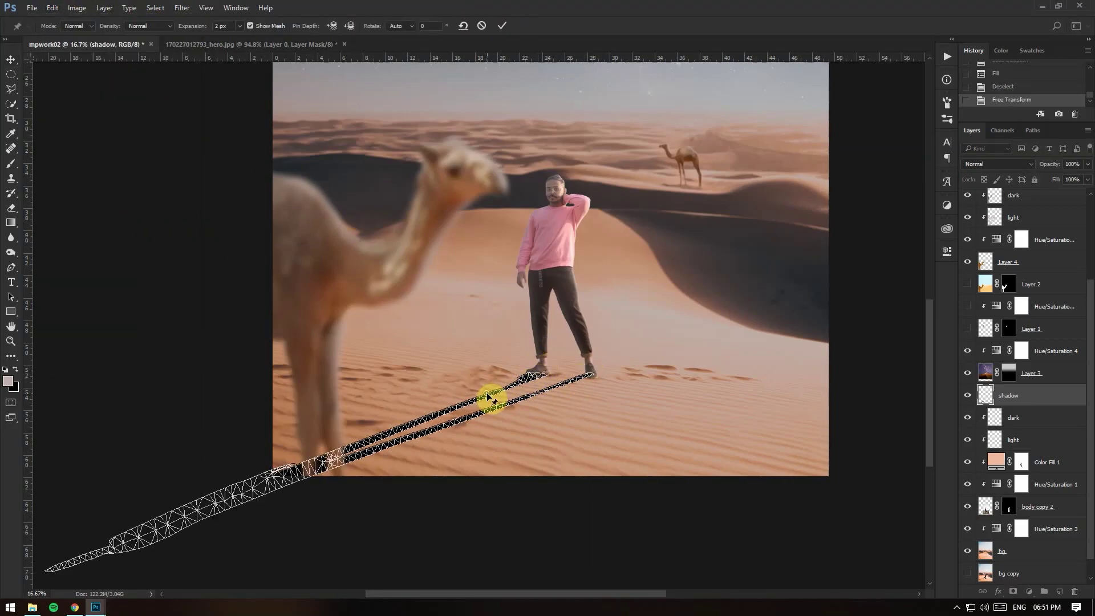
pyautogui.moveTo(608, 488); pyautogui.dragTo(795, 443)
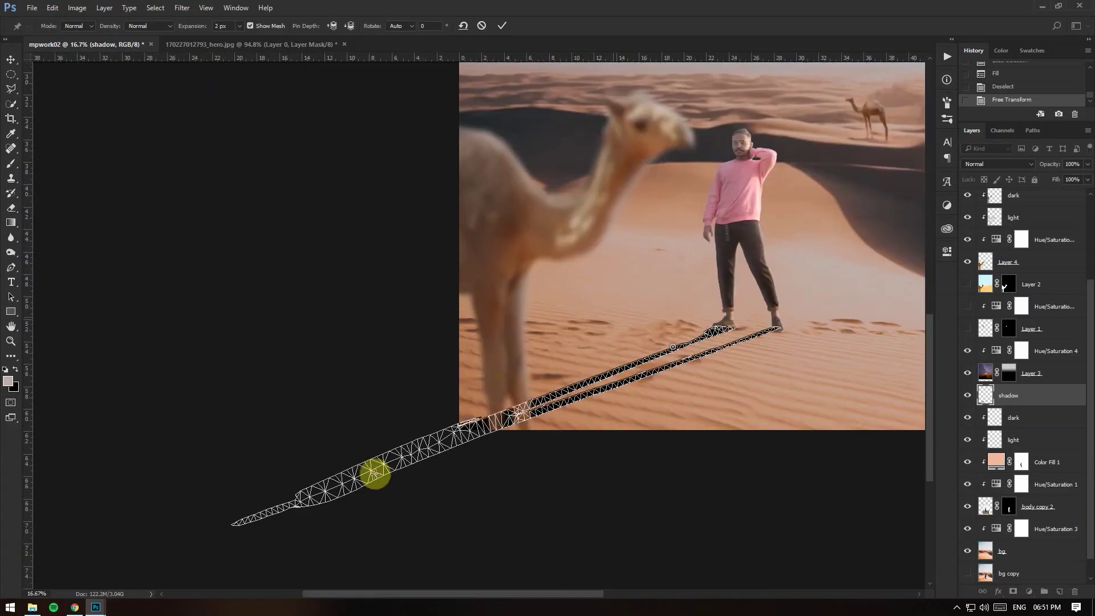
pyautogui.moveTo(374, 472); pyautogui.dragTo(374, 464)
pyautogui.moveTo(780, 331)
pyautogui.mouseDown()
pyautogui.moveTo(790, 336)
pyautogui.moveTo(733, 327)
pyautogui.mouseUp()
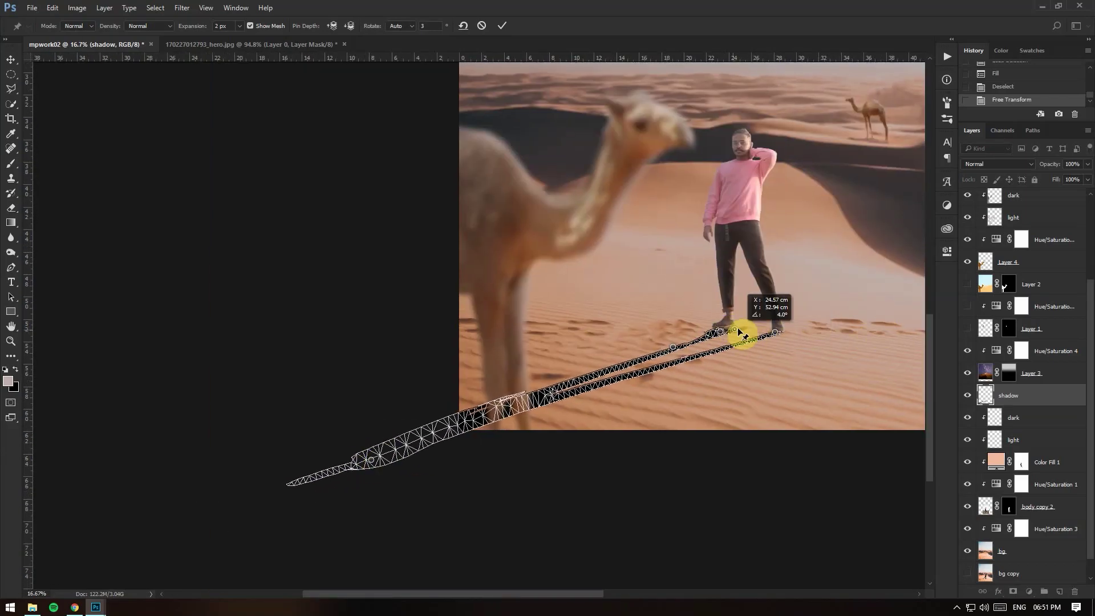
# Step: Delete the middle pin, fit the foot-end pins under the shoes, and apply the warp
pyautogui.rightClick(673, 346)
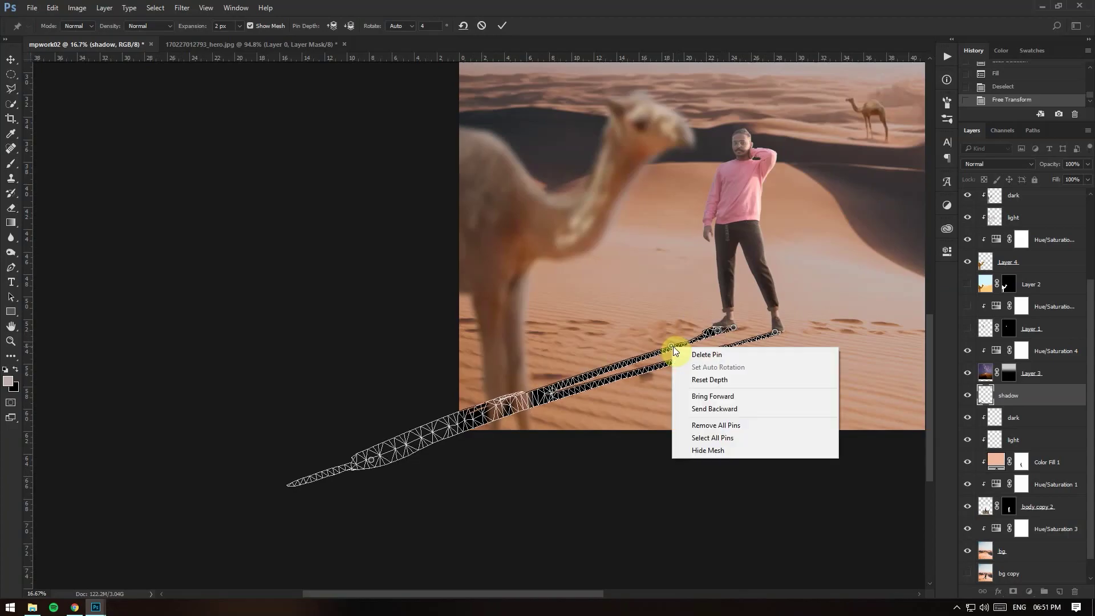
pyautogui.click(720, 357)
pyautogui.moveTo(713, 320)
pyautogui.mouseDown()
pyautogui.moveTo(713, 336)
pyautogui.moveTo(733, 326)
pyautogui.mouseUp()
pyautogui.click(773, 335)
pyautogui.click(250, 26)
pyautogui.hotkey('ctrl', '+')
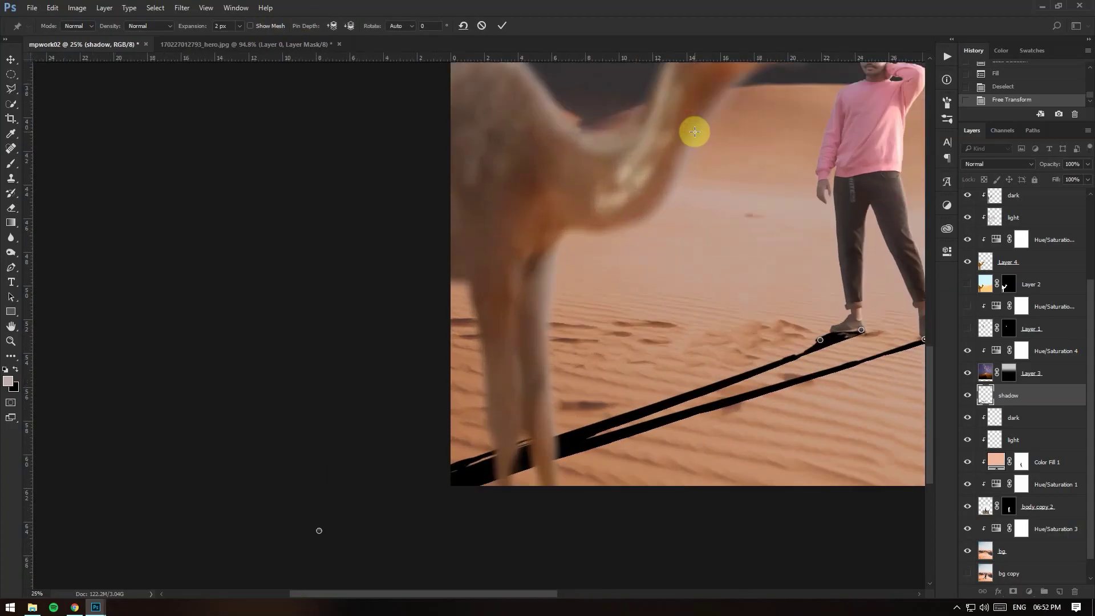
pyautogui.hscroll(5, 692, 127)
pyautogui.moveTo(557, 337); pyautogui.dragTo(562, 334)
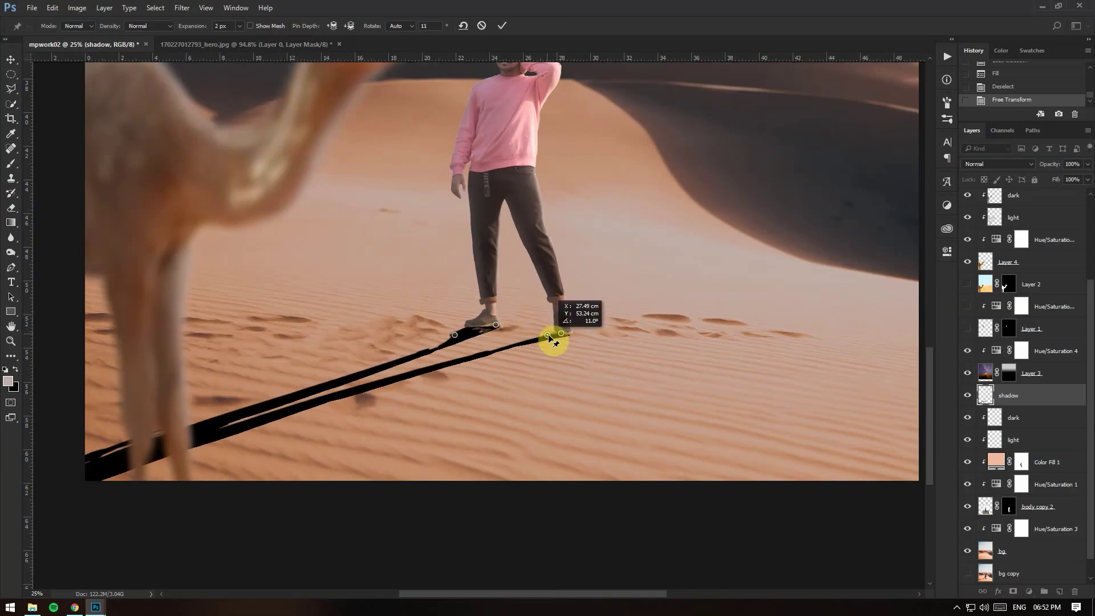
pyautogui.rightClick(565, 338)
pyautogui.click(573, 342)
pyautogui.scroll(-1, 1033, 372)
# Step: Move the shadow layer beneath body copy 2 and apply a Tilt-Shift blur focused on the man
pyautogui.moveTo(1032, 372); pyautogui.dragTo(1007, 476)
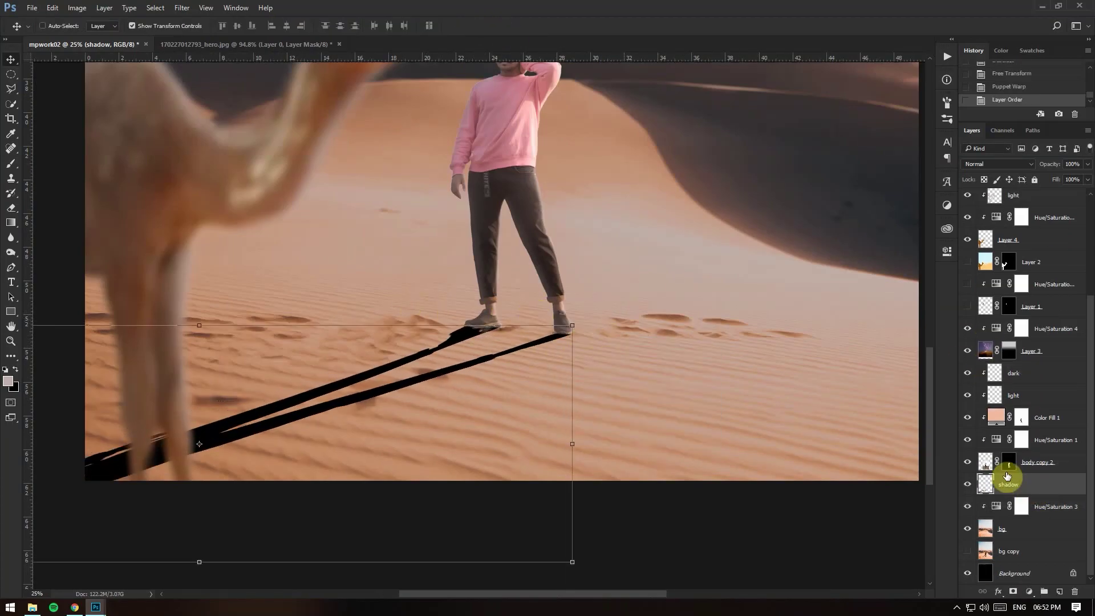
pyautogui.click(182, 8)
pyautogui.click(354, 163)
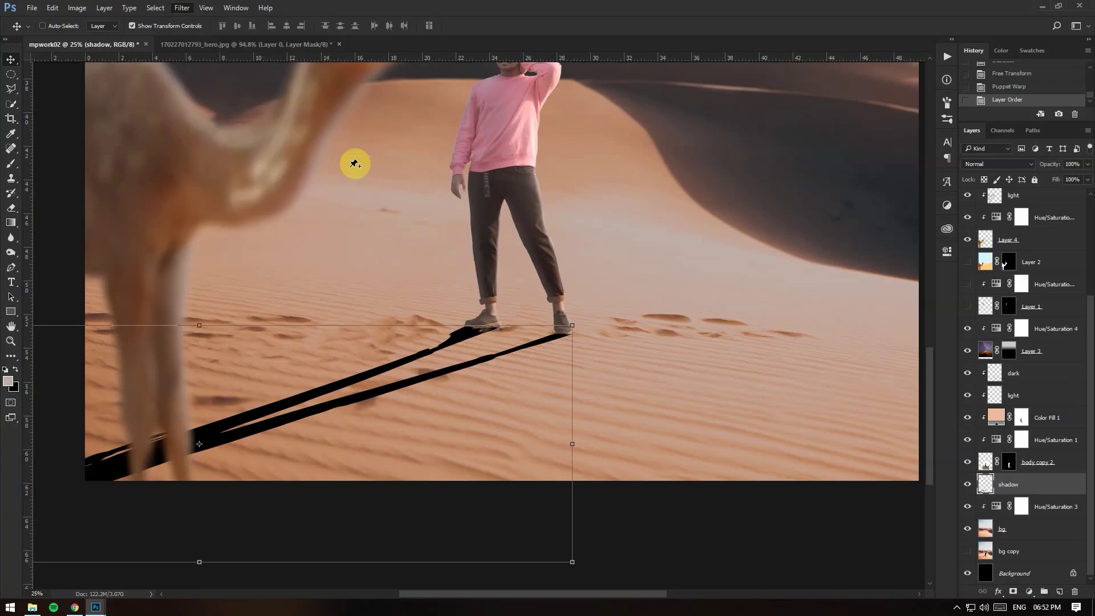
pyautogui.hotkey('ctrl', '-')
pyautogui.moveTo(484, 320); pyautogui.dragTo(465, 485)
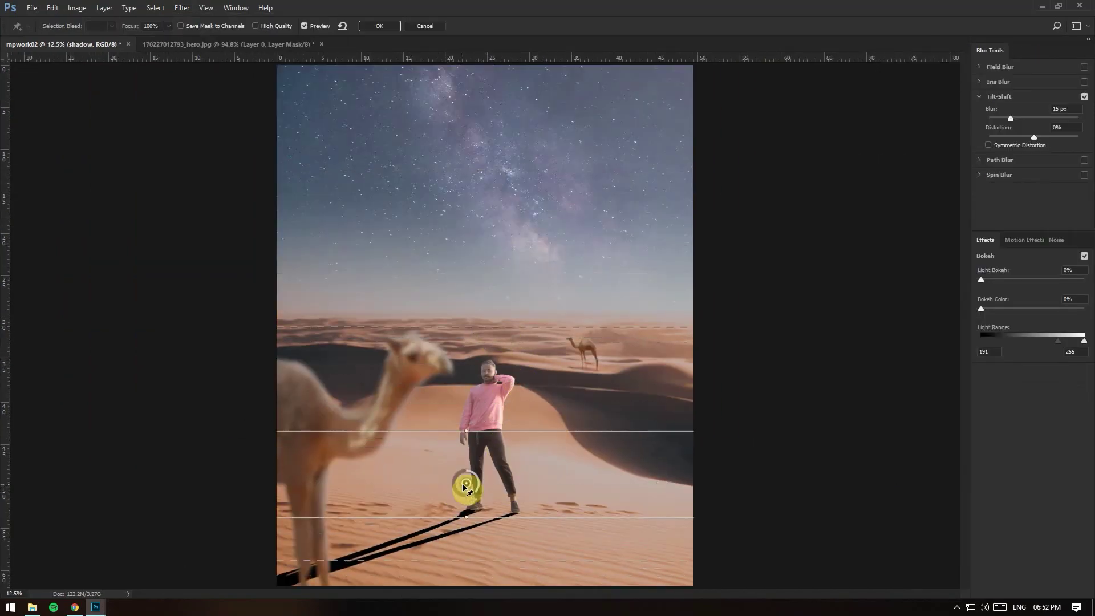
pyautogui.moveTo(466, 431)
pyautogui.mouseDown()
pyautogui.moveTo(477, 506)
pyautogui.moveTo(471, 482)
pyautogui.moveTo(415, 542)
pyautogui.moveTo(529, 522)
pyautogui.mouseUp()
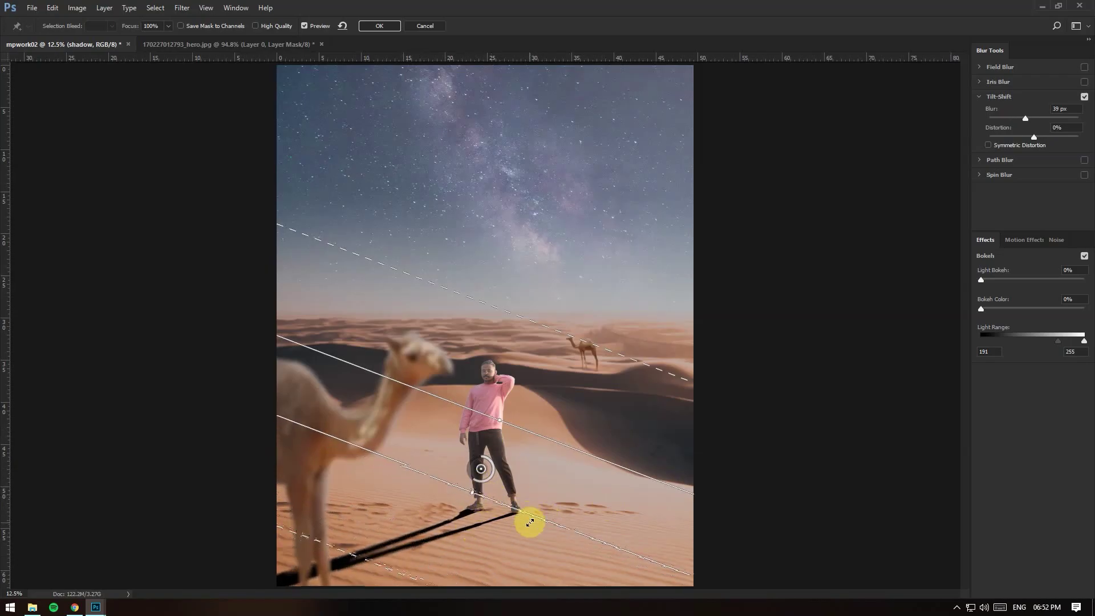
pyautogui.click(379, 26)
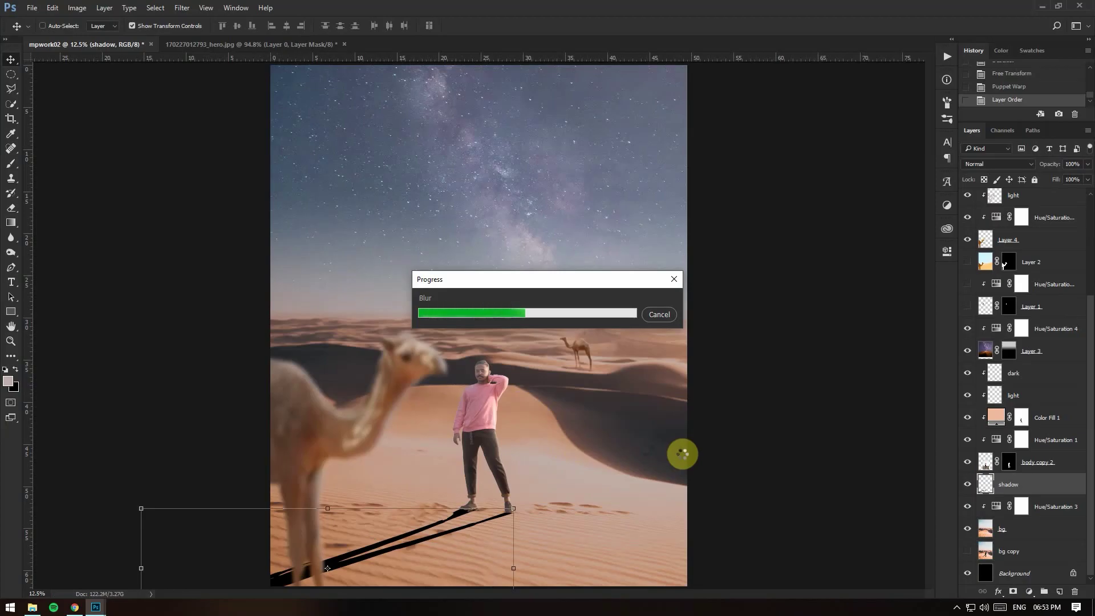
# Step: Add a layer mask to the shadow and paint its far end away with a large faint brush
pyautogui.scroll(2, 453, 481)
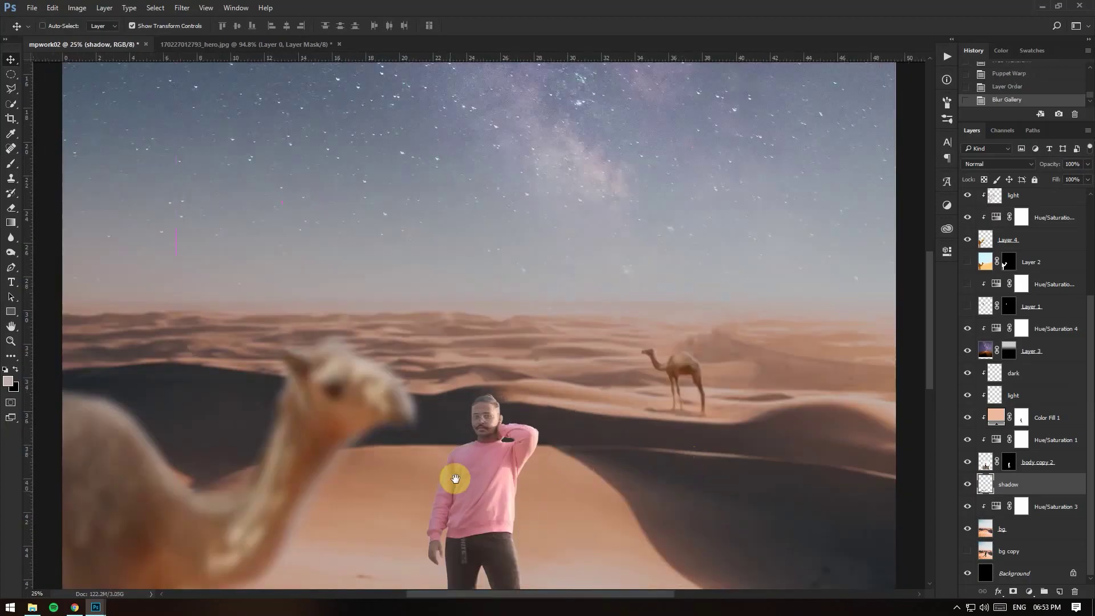
pyautogui.click(1012, 591)
pyautogui.press('b')
pyautogui.press('1')
pyautogui.moveTo(195, 433); pyautogui.dragTo(694, 498)
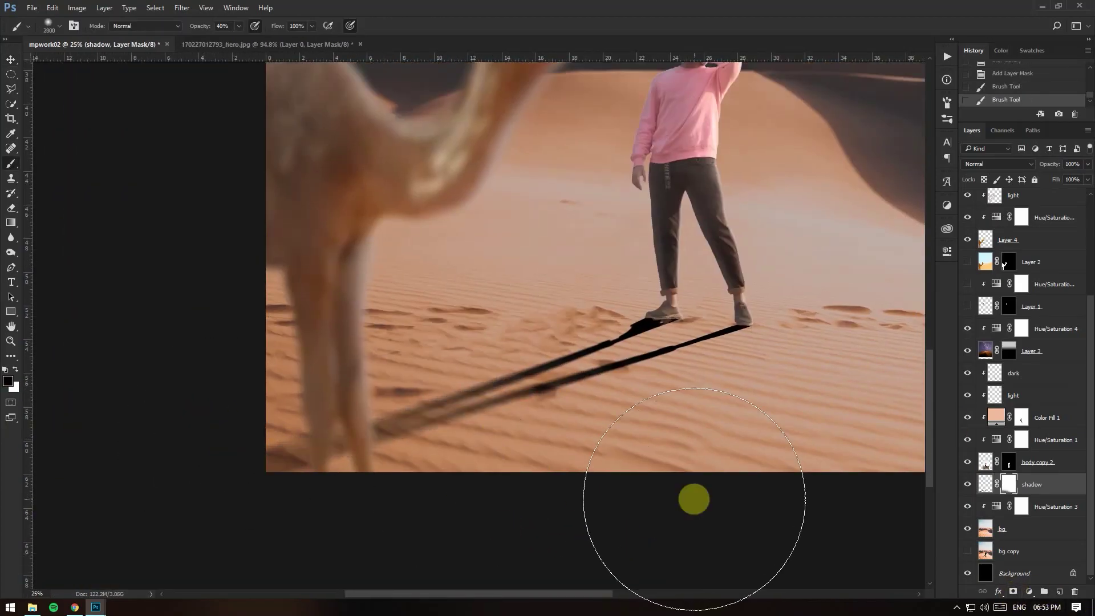
pyautogui.moveTo(392, 391); pyautogui.dragTo(880, 438)
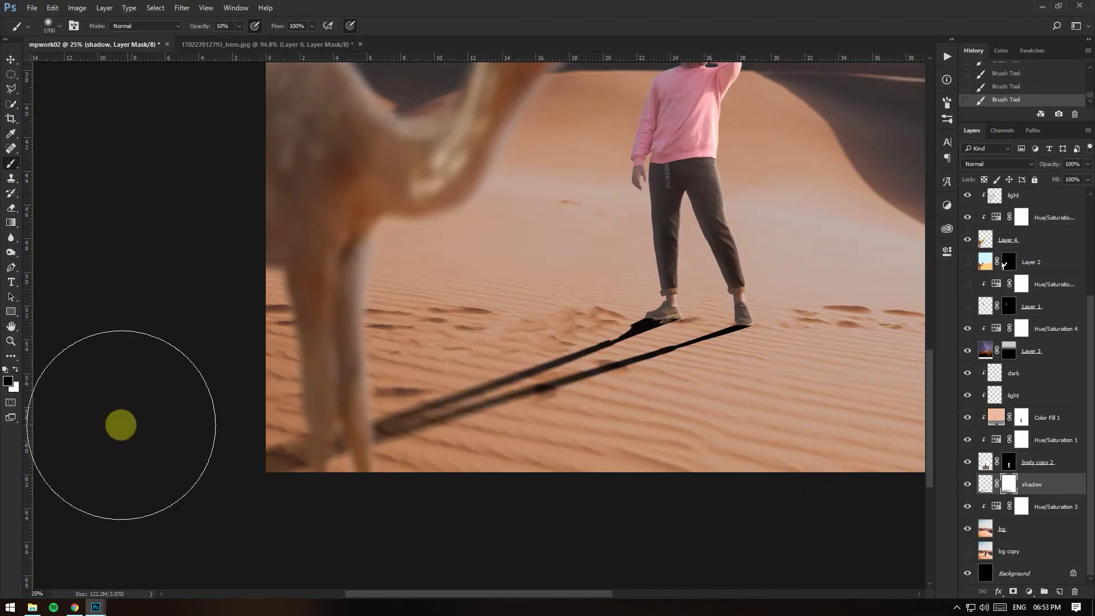
pyautogui.press(']')
pyautogui.press(']')
pyautogui.press(']')
# Step: Lower the shadow layer's opacity to 85%, hide Layer 1, and add a new layer above
pyautogui.click(1087, 163)
pyautogui.moveTo(1086, 178); pyautogui.dragTo(1079, 179)
pyautogui.click(968, 306)
pyautogui.scroll(2, 910, 328)
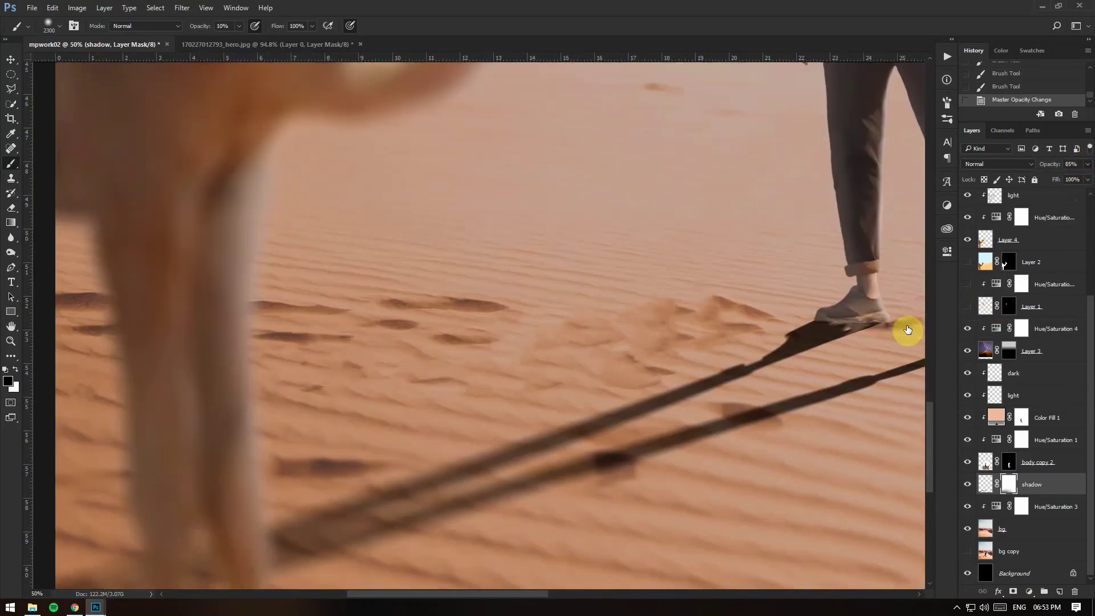
pyautogui.scroll(2, 502, 350)
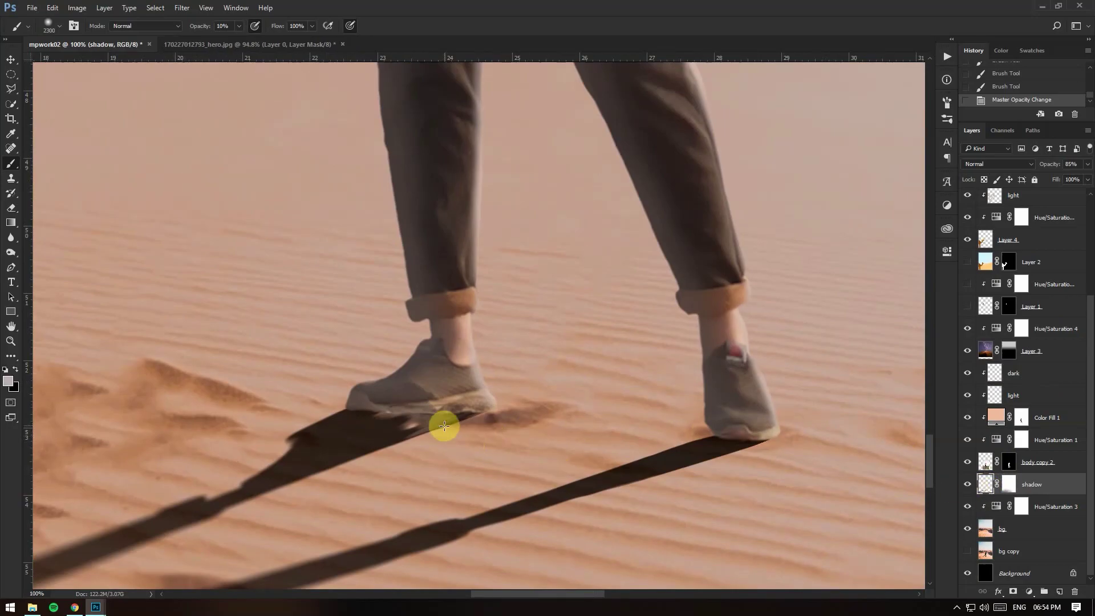
pyautogui.click(1059, 591)
# Step: Name the new layer 'shadow 2' and brush black shadow under the left shoe and right heel
pyautogui.write('2')
pyautogui.press('Return')
pyautogui.click(60, 25)
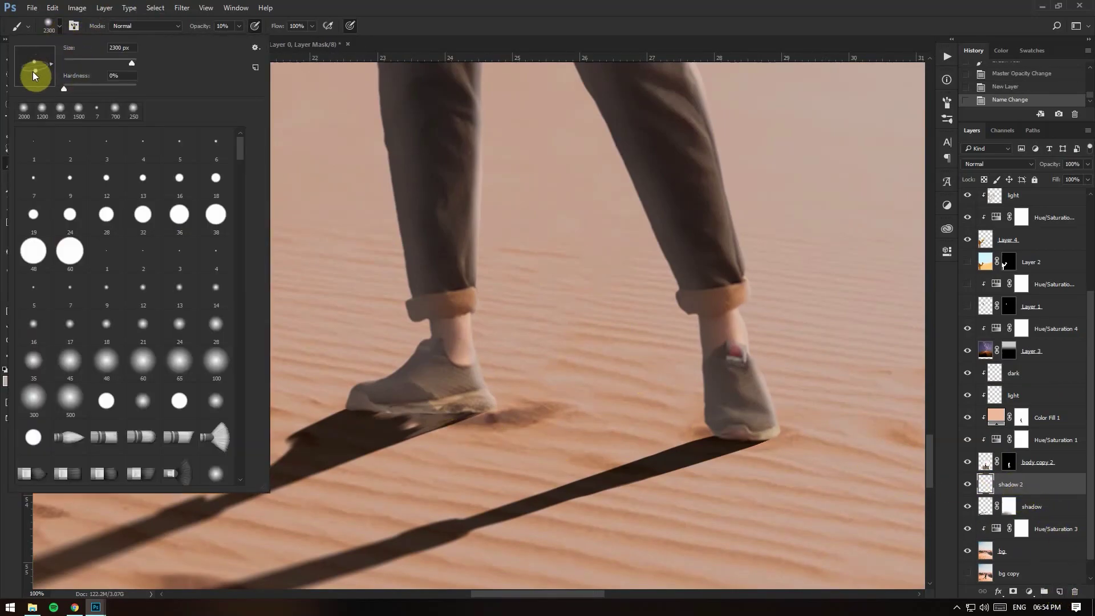
pyautogui.click(404, 430)
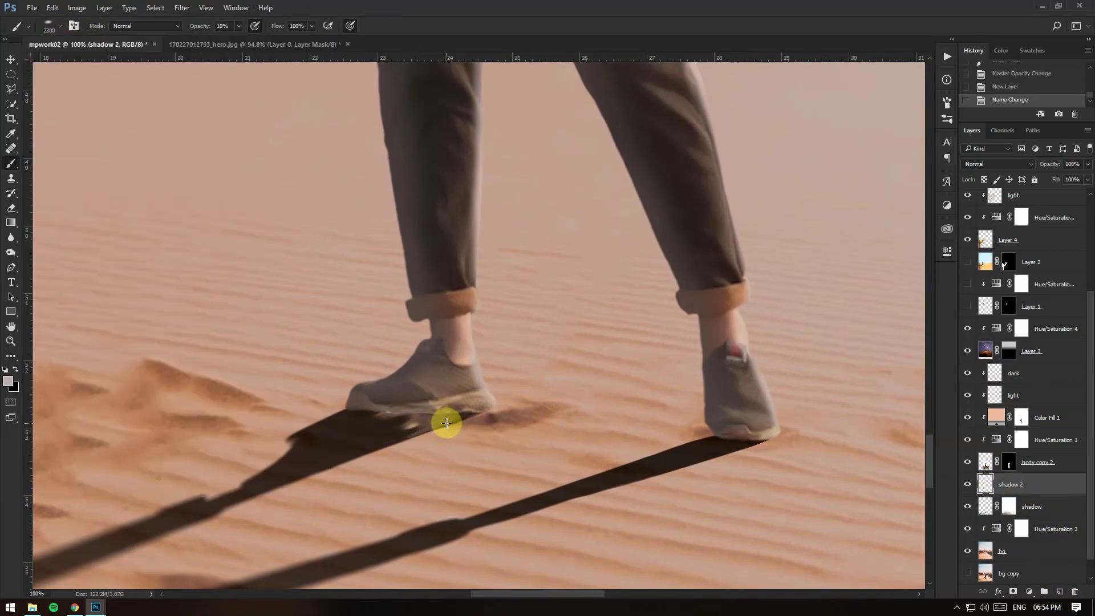
pyautogui.press('[')
pyautogui.press('[')
pyautogui.press('[')
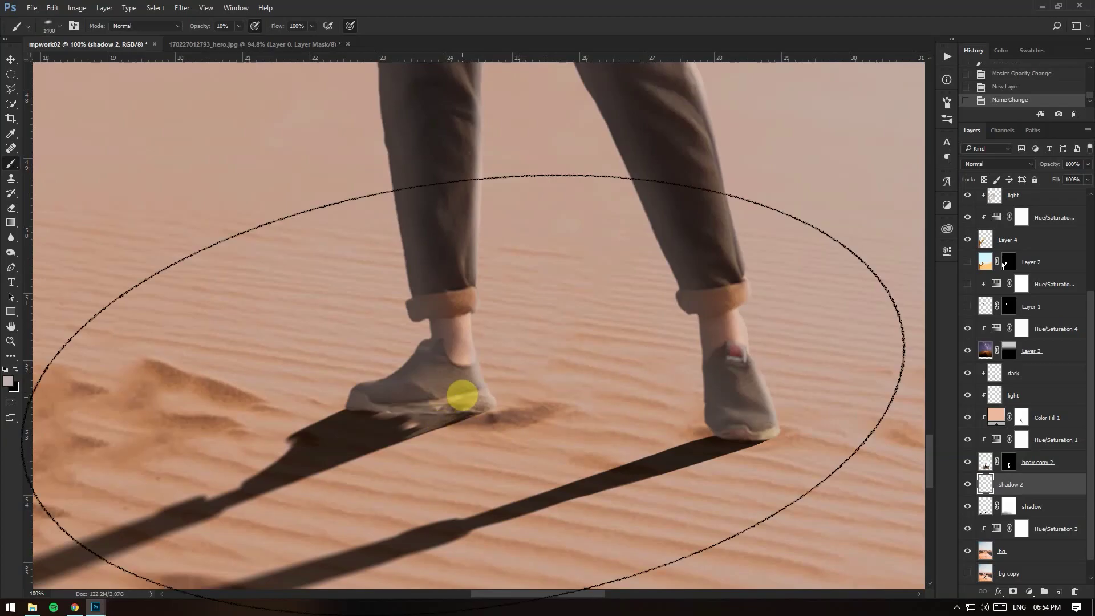
pyautogui.press('d')
pyautogui.press('6')
pyautogui.moveTo(361, 420)
pyautogui.mouseDown()
pyautogui.moveTo(453, 395)
pyautogui.moveTo(365, 394)
pyautogui.moveTo(463, 446)
pyautogui.mouseUp()
pyautogui.press(']')
pyautogui.press(']')
pyautogui.press(']')
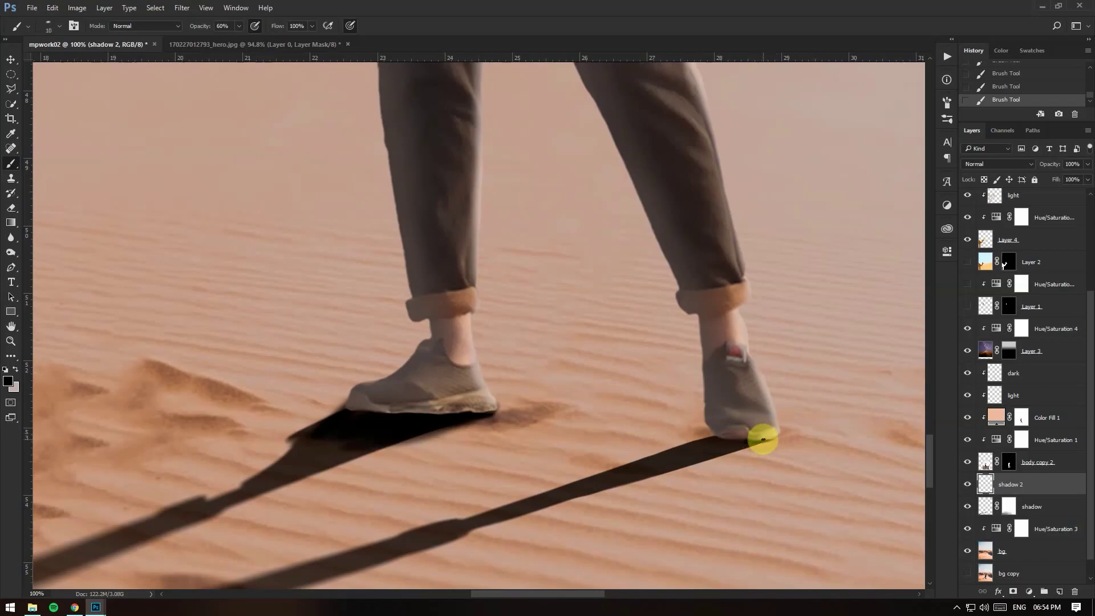
pyautogui.press('2')
pyautogui.moveTo(723, 400)
pyautogui.mouseDown()
pyautogui.moveTo(711, 432)
pyautogui.moveTo(715, 420)
pyautogui.moveTo(655, 462)
pyautogui.mouseUp()
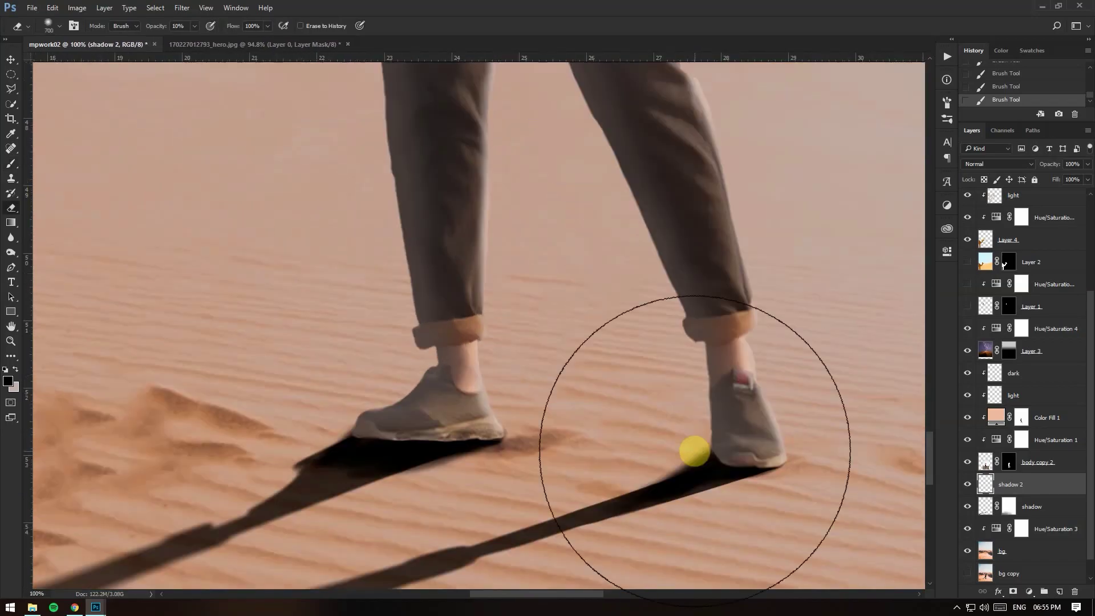
# Step: Lighten the long ground shadow with the whole image in view, then zoom in on the man
pyautogui.press('e')
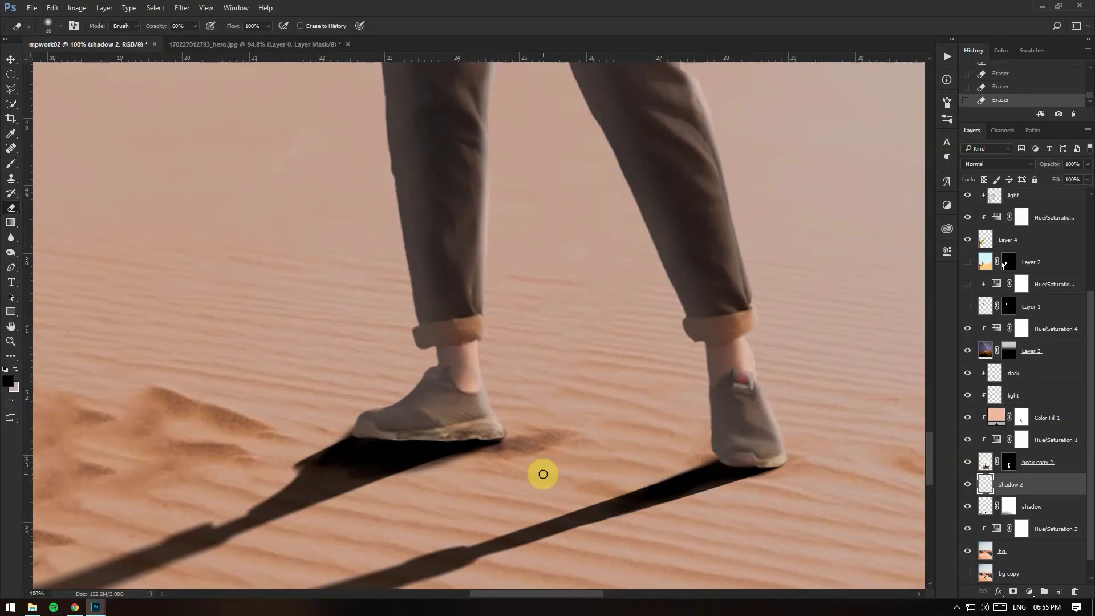
pyautogui.press('3')
pyautogui.scroll(-4, 542, 474)
pyautogui.scroll(2, 428, 485)
pyautogui.hotkey('ctrl', '0')
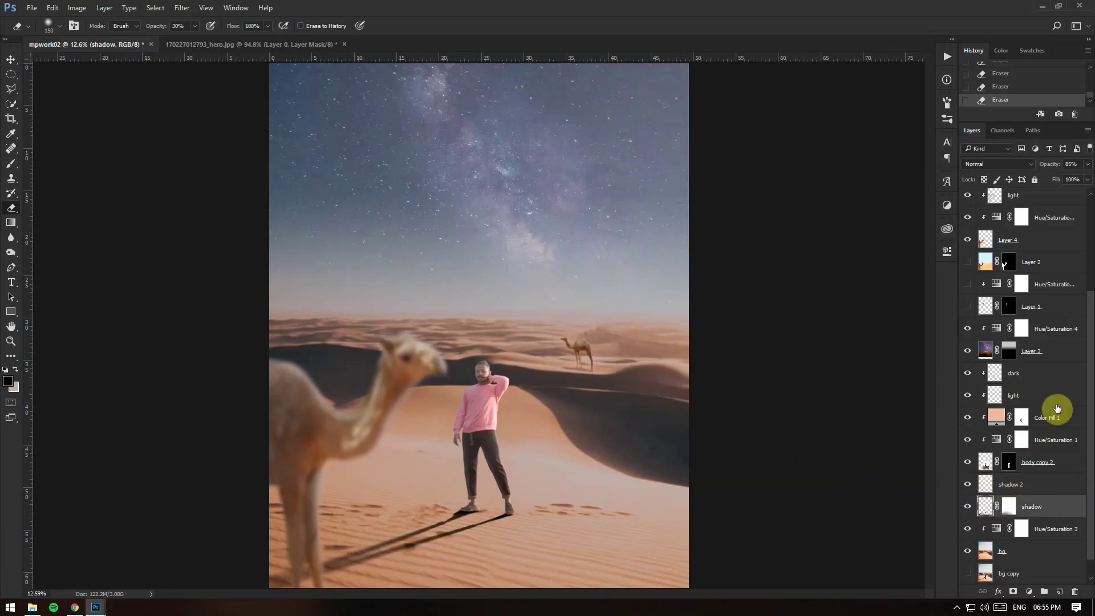
pyautogui.moveTo(1072, 164); pyautogui.dragTo(1065, 176)
pyautogui.hotkey('ctrl', '+')
pyautogui.hotkey('ctrl', '+')
pyautogui.hotkey('ctrl', '+')
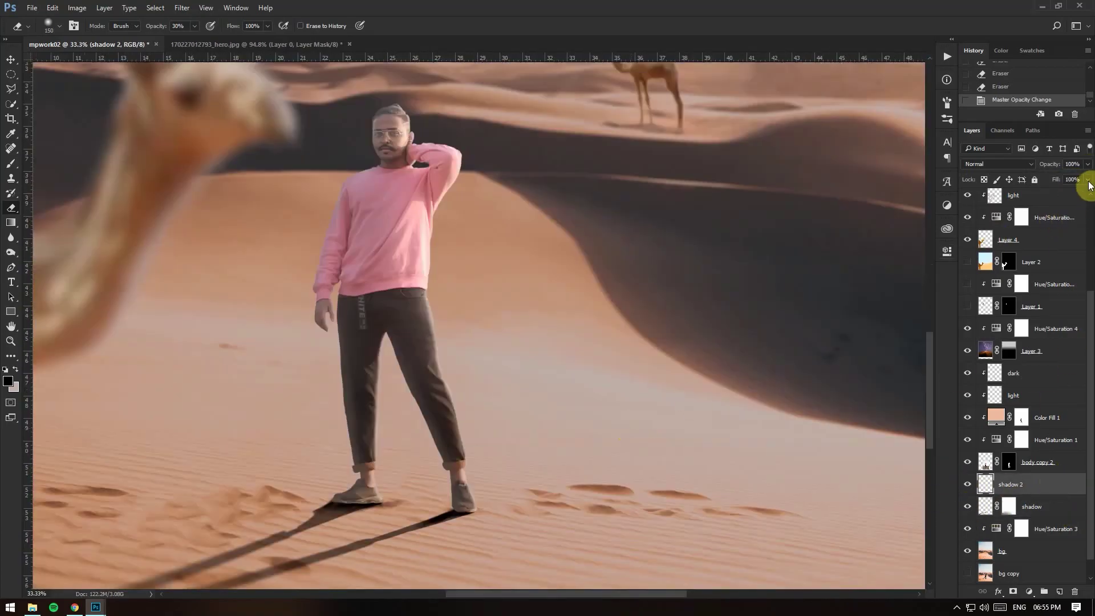
pyautogui.hotkey('ctrl', '+')
# Step: Paint a darker shadow beneath the left shoe and erase excess shadow around the feet
pyautogui.press('b')
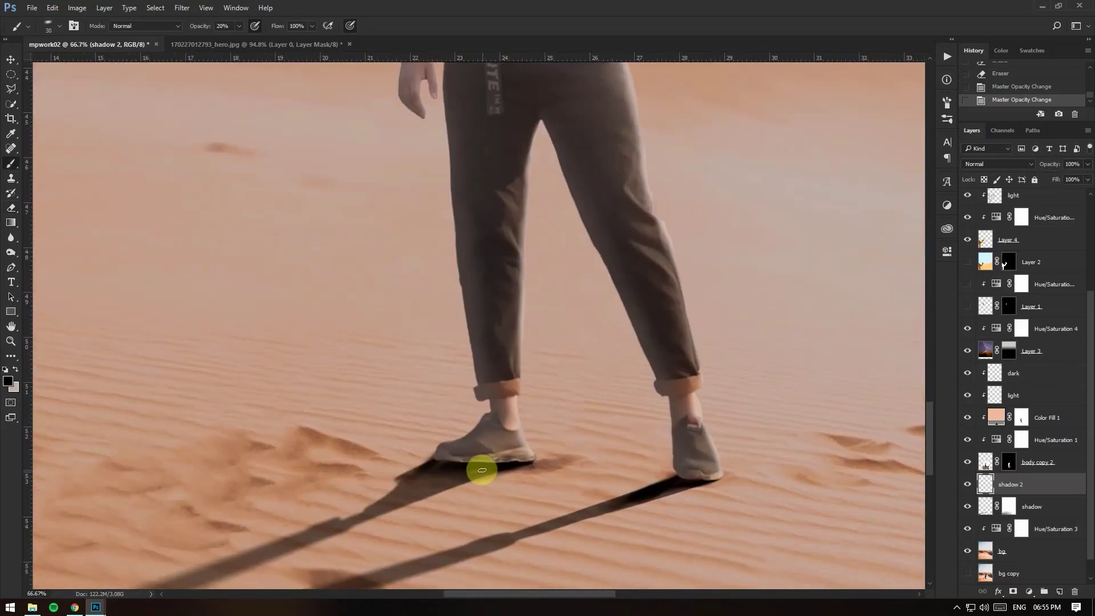
pyautogui.moveTo(481, 464); pyautogui.dragTo(510, 455)
pyautogui.moveTo(421, 475); pyautogui.dragTo(445, 465)
pyautogui.press(']')
pyautogui.press(']')
pyautogui.press(']')
pyautogui.moveTo(411, 479); pyautogui.dragTo(499, 459)
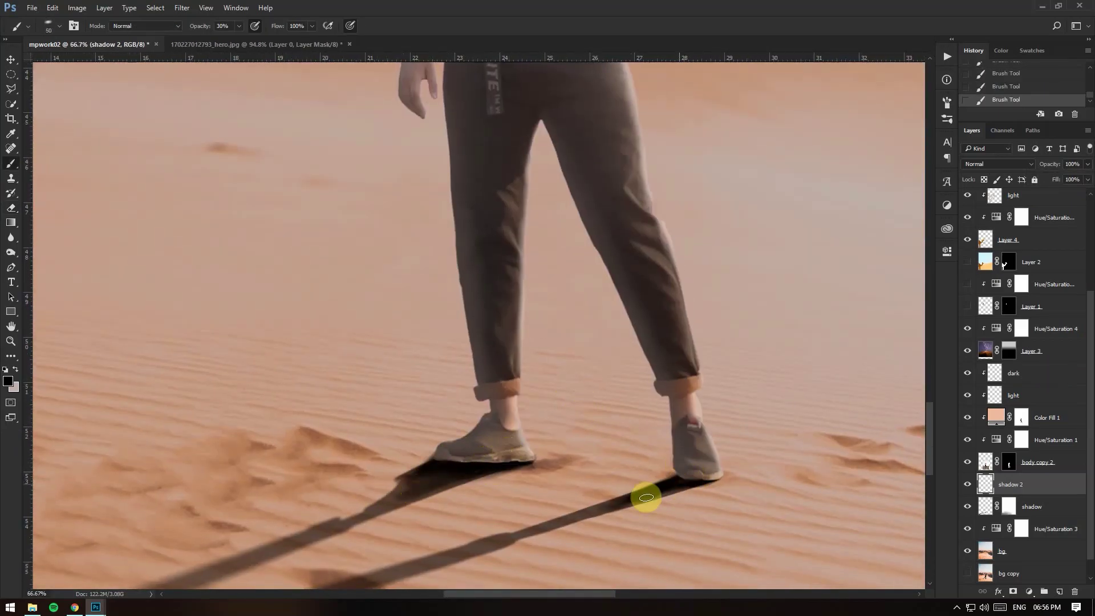
pyautogui.press('e')
pyautogui.moveTo(319, 530); pyautogui.dragTo(398, 513)
pyautogui.moveTo(593, 530); pyautogui.dragTo(655, 518)
pyautogui.hotkey('ctrl', '-')
pyautogui.hotkey('ctrl', '-')
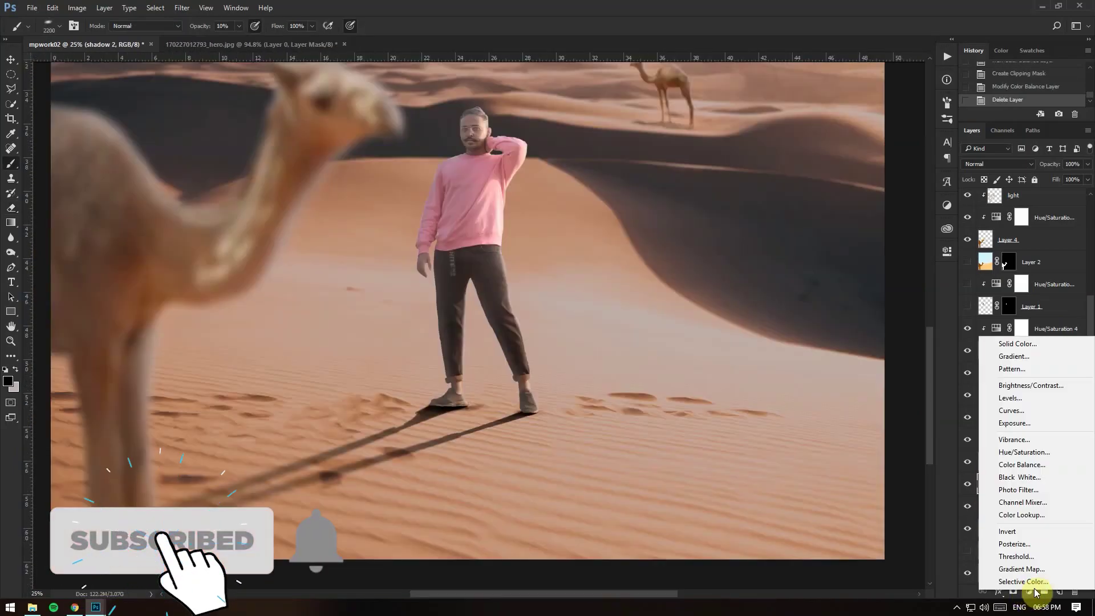
# Step: Add a Solid Color fill sampled from the camel's brown and clip it to shadow 2
pyautogui.click(1027, 345)
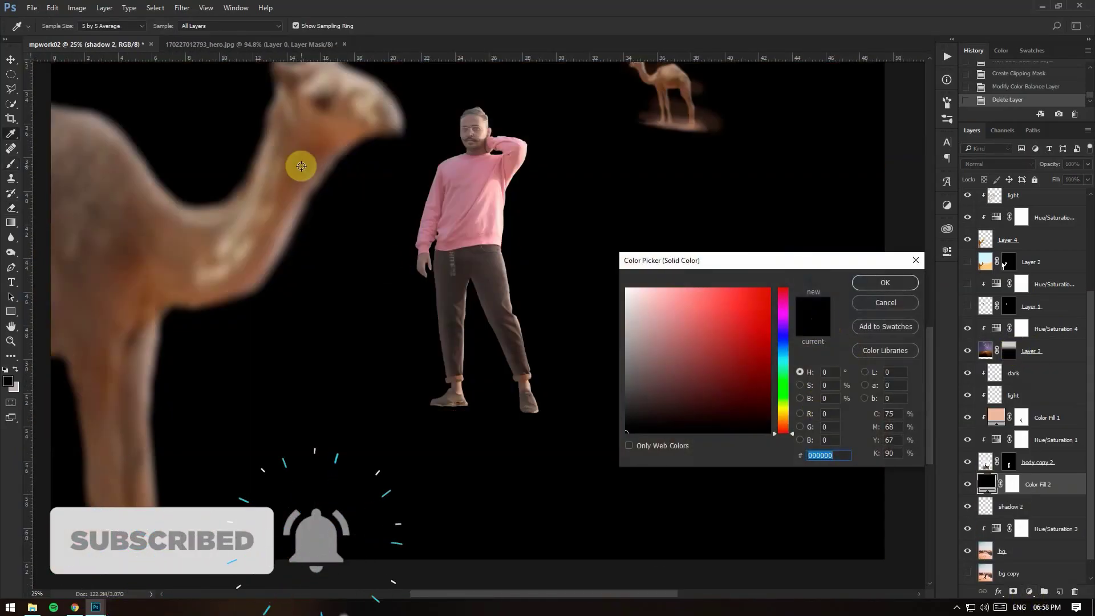
pyautogui.click(301, 166)
pyautogui.click(884, 282)
pyautogui.rightClick(1044, 485)
pyautogui.click(912, 321)
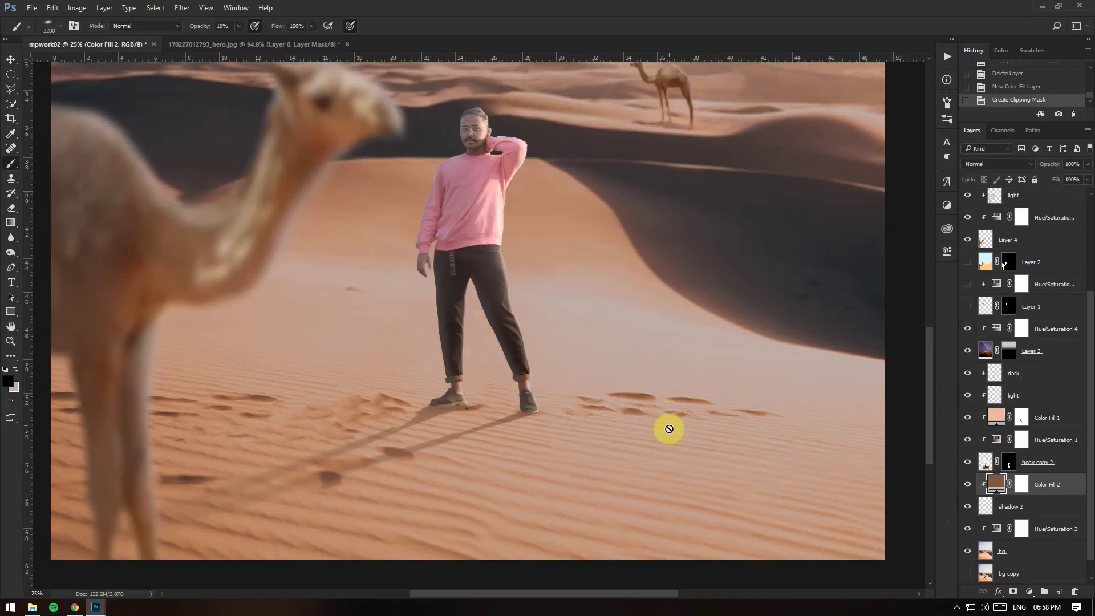
pyautogui.hotkey('ctrl', '\\')
pyautogui.click(52, 26)
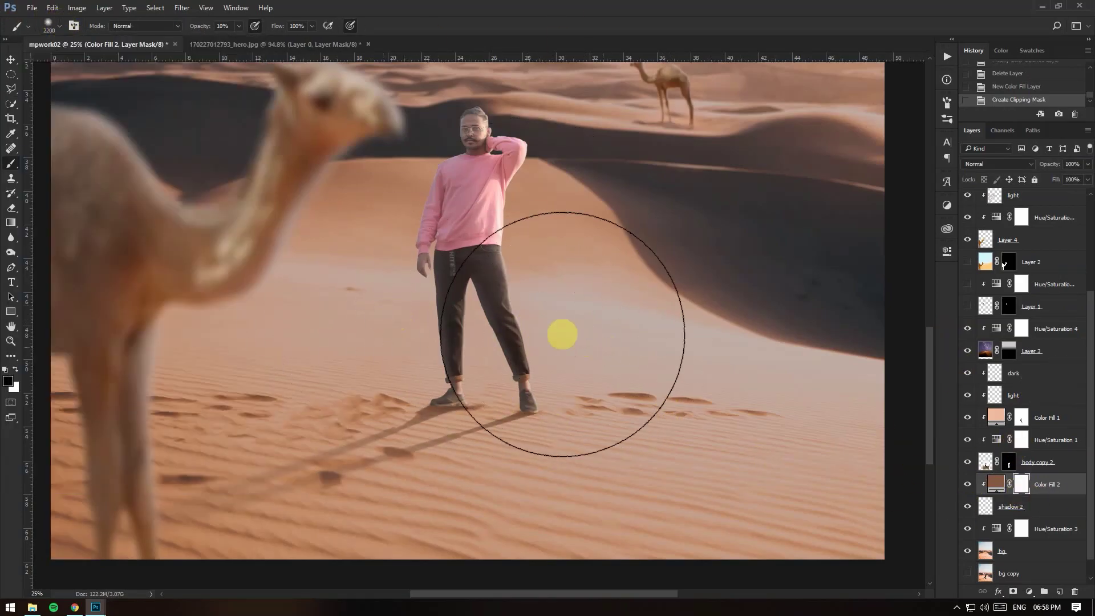
# Step: Brush the fill's mask softly at low opacity over the sand, then duplicate it with a white-filled mask
pyautogui.press('6')
pyautogui.moveTo(677, 399); pyautogui.dragTo(679, 386)
pyautogui.hotkey('ctrl', '-')
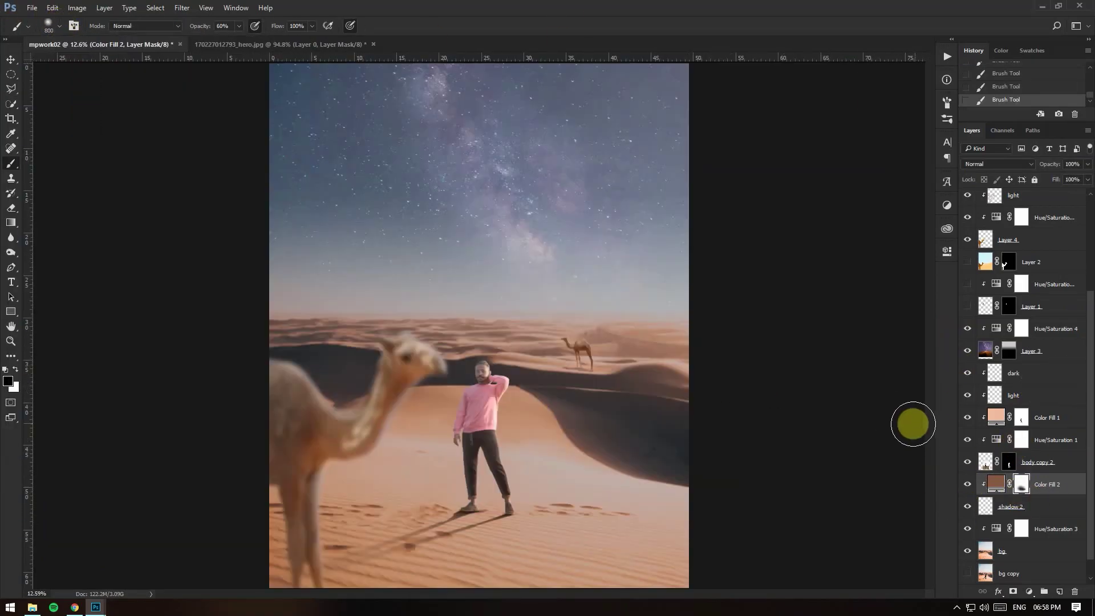
pyautogui.press('3')
pyautogui.press(']')
pyautogui.press(']')
pyautogui.press(']')
pyautogui.moveTo(330, 479); pyautogui.dragTo(643, 523)
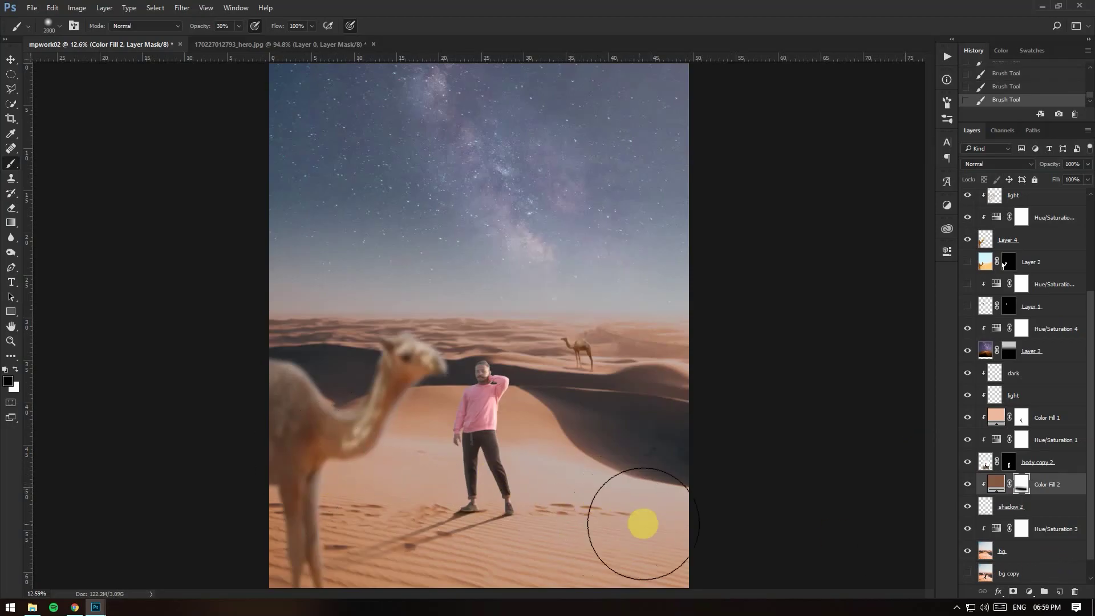
pyautogui.press('1')
pyautogui.hotkey('ctrl', 'z')
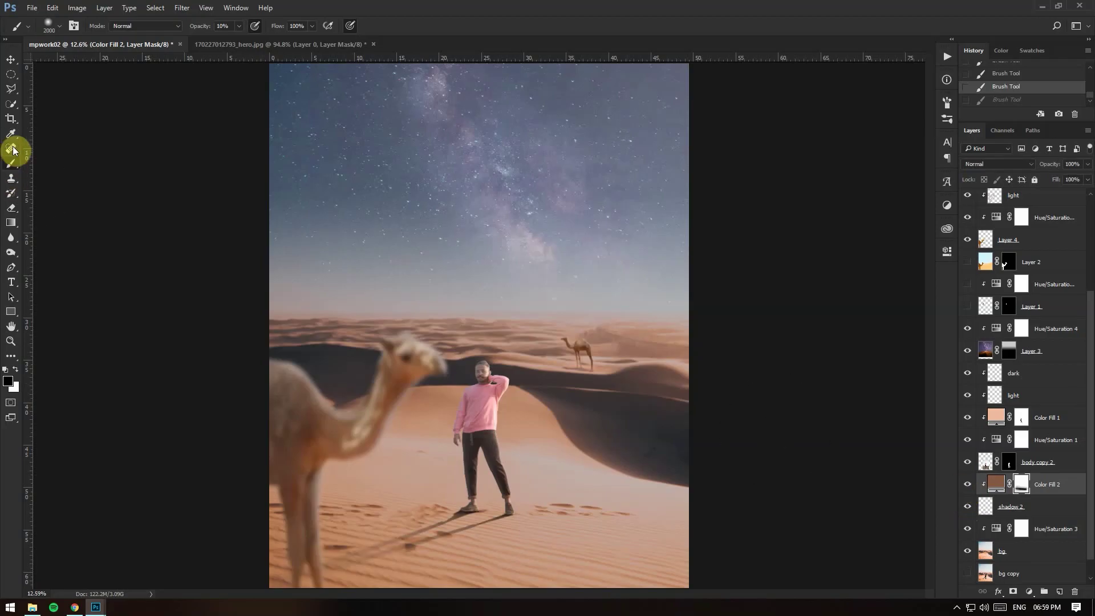
pyautogui.hotkey('ctrl', 'j')
pyautogui.hotkey('ctrl', 'BackSpace')
# Step: Tint the man with a low-opacity brown Color Fill 2 copy clipped above his layers
pyautogui.hotkey('alt', 'BackSpace')
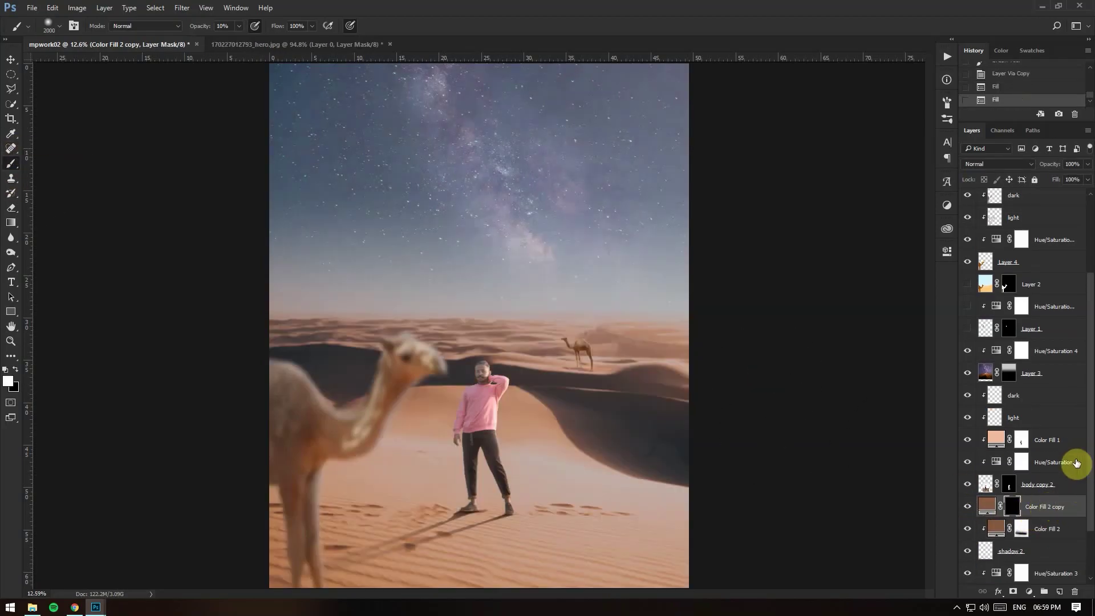
pyautogui.moveTo(1029, 506); pyautogui.dragTo(1046, 240)
pyautogui.rightClick(1037, 244)
pyautogui.click(1007, 325)
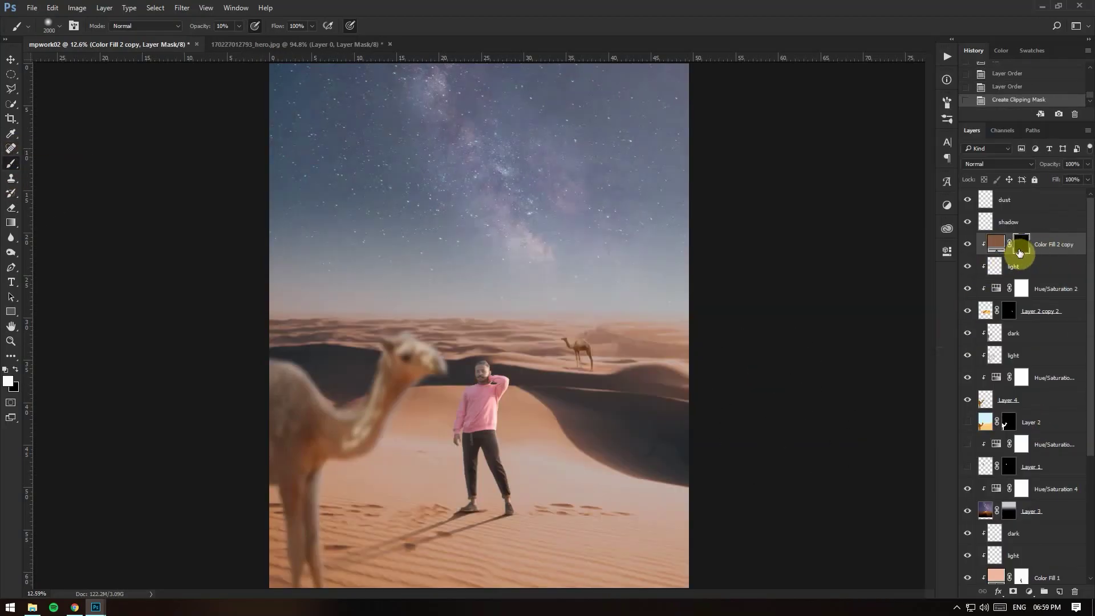
pyautogui.hotkey('ctrl', 'BackSpace')
pyautogui.hotkey('ctrl', '+')
pyautogui.hotkey('ctrl', '+')
pyautogui.hotkey('ctrl', '+')
pyautogui.moveTo(1085, 164)
pyautogui.mouseDown()
pyautogui.moveTo(1040, 181)
pyautogui.moveTo(1053, 176)
pyautogui.mouseUp()
# Step: Clip another brown fill copy to the shadow layer at 50% opacity, undoing an accidental camel move
pyautogui.hotkey('ctrl', 'j')
pyautogui.hotkey('ctrl', ']')
pyautogui.rightClick(1047, 222)
pyautogui.click(973, 241)
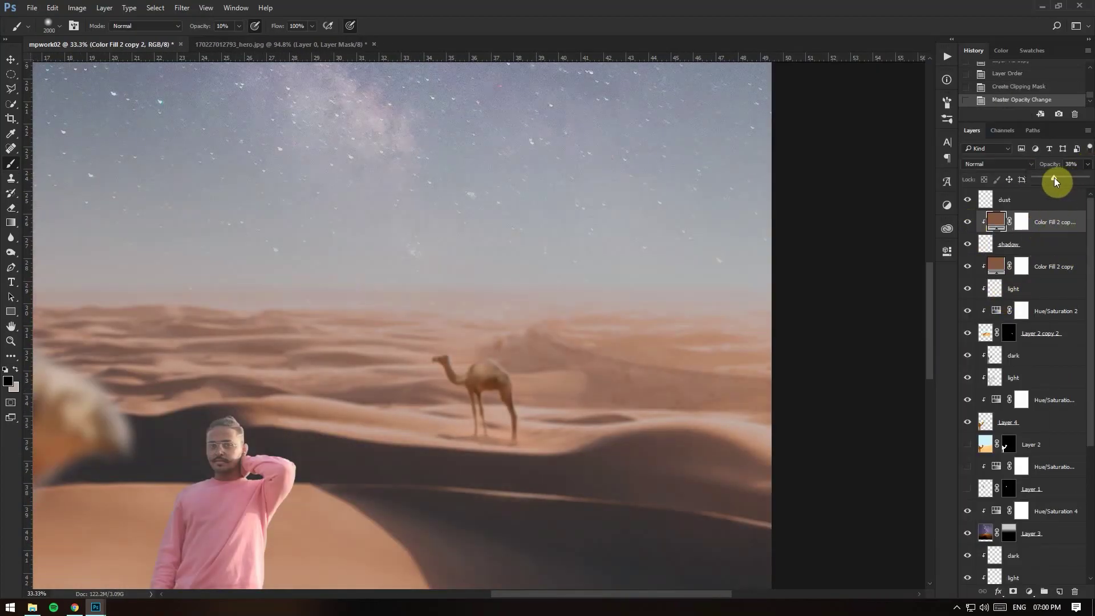
pyautogui.press('v')
pyautogui.hotkey('ctrl', '-')
pyautogui.click(967, 444)
pyautogui.moveTo(383, 369); pyautogui.dragTo(407, 399)
pyautogui.click(12, 166)
pyautogui.hotkey('ctrl', 'z')
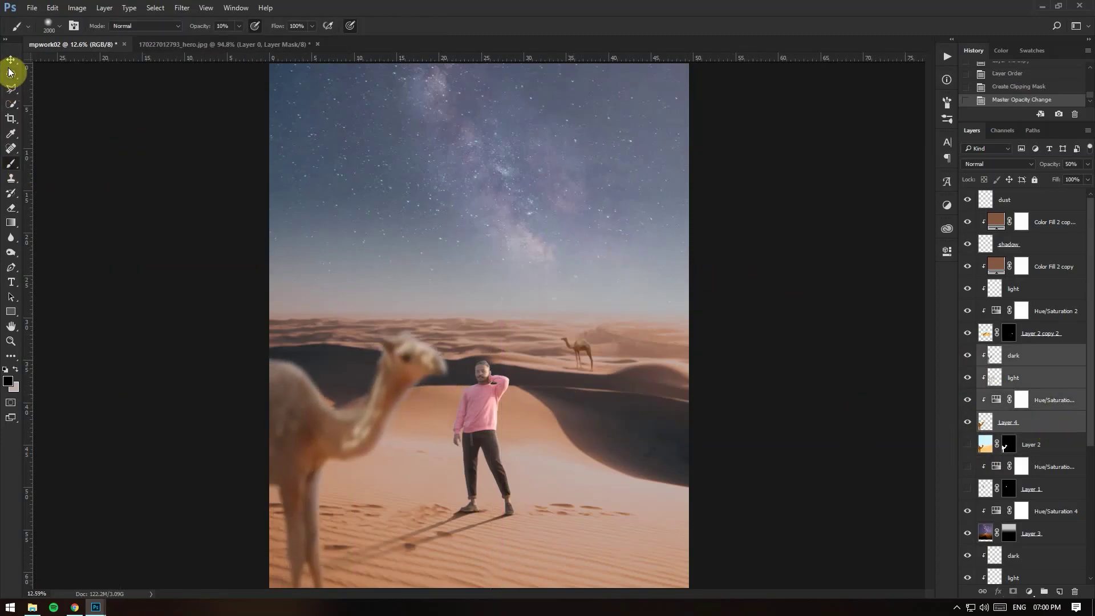
# Step: Clip a third brown fill copy to the sky layer at 10% opacity, then open a stock image
pyautogui.hotkey('ctrl', 'j')
pyautogui.moveTo(1034, 266); pyautogui.dragTo(1019, 479)
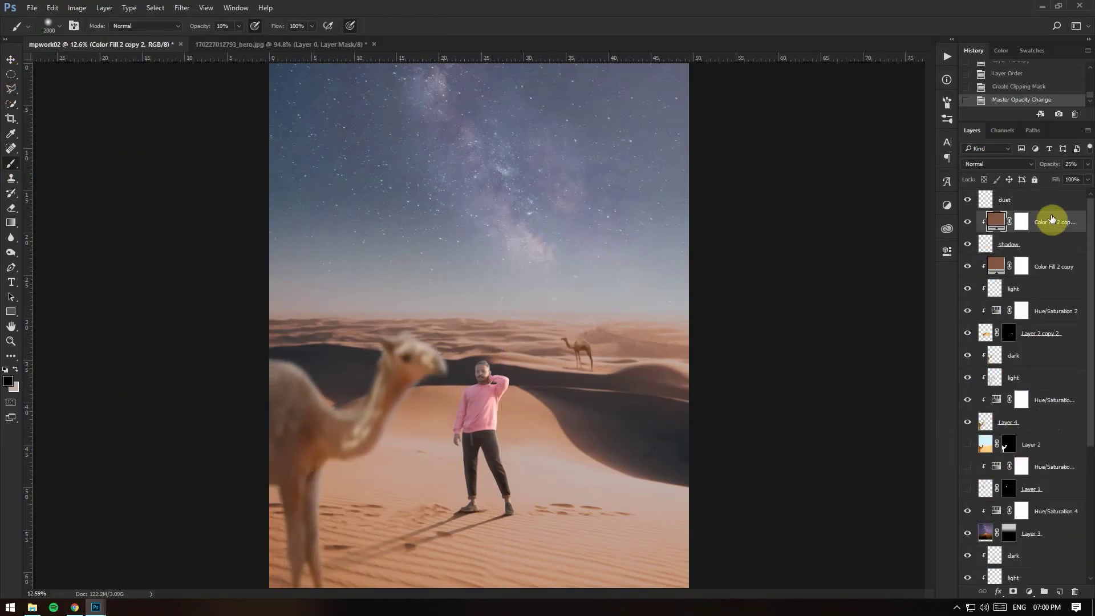
pyautogui.moveTo(1044, 276); pyautogui.dragTo(1078, 403)
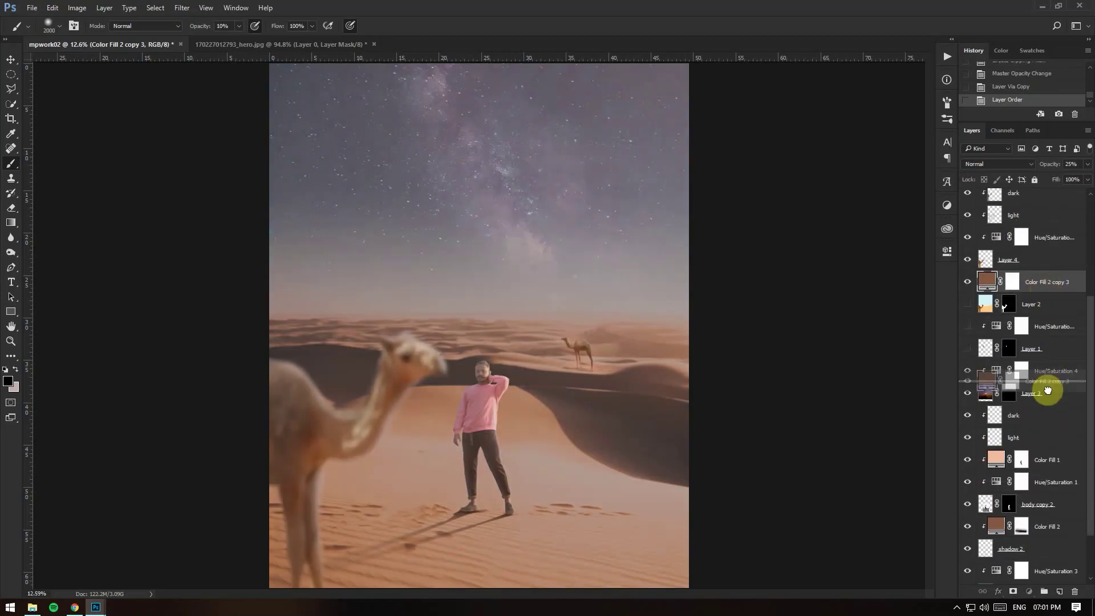
pyautogui.rightClick(1044, 386)
pyautogui.click(976, 330)
pyautogui.click(1088, 163)
pyautogui.moveTo(1078, 178); pyautogui.dragTo(1044, 178)
pyautogui.hotkey('ctrl', '+')
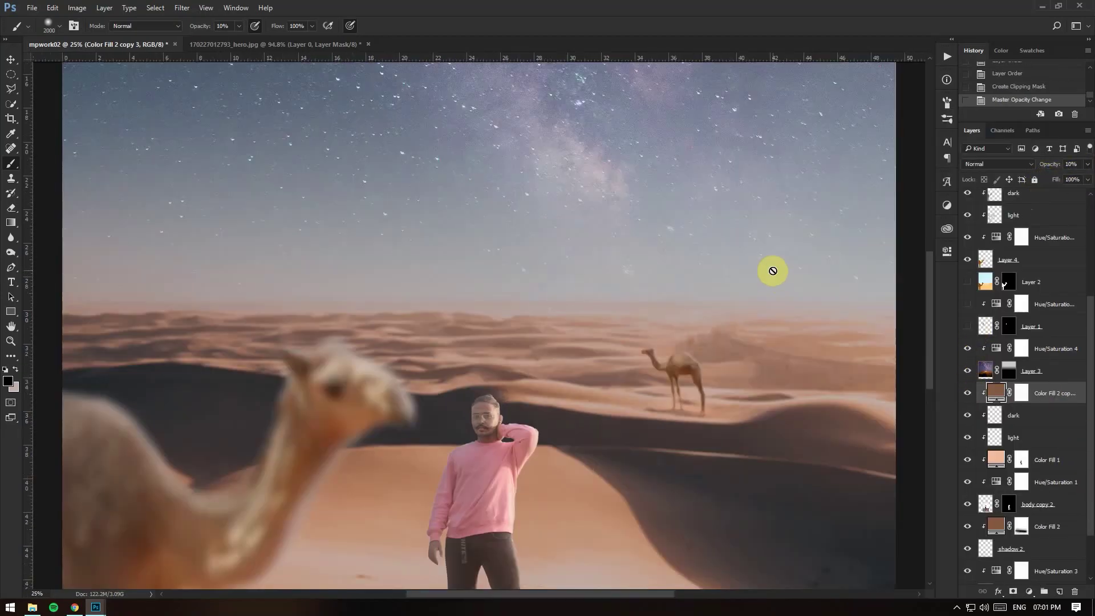
pyautogui.scroll(-3, 770, 272)
pyautogui.hotkey('ctrl', 'o')
# Step: Open the dirt_charges PNG and recolour it toward sand with a clipped Hue/Saturation adjustment, then merge
pyautogui.click(814, 508)
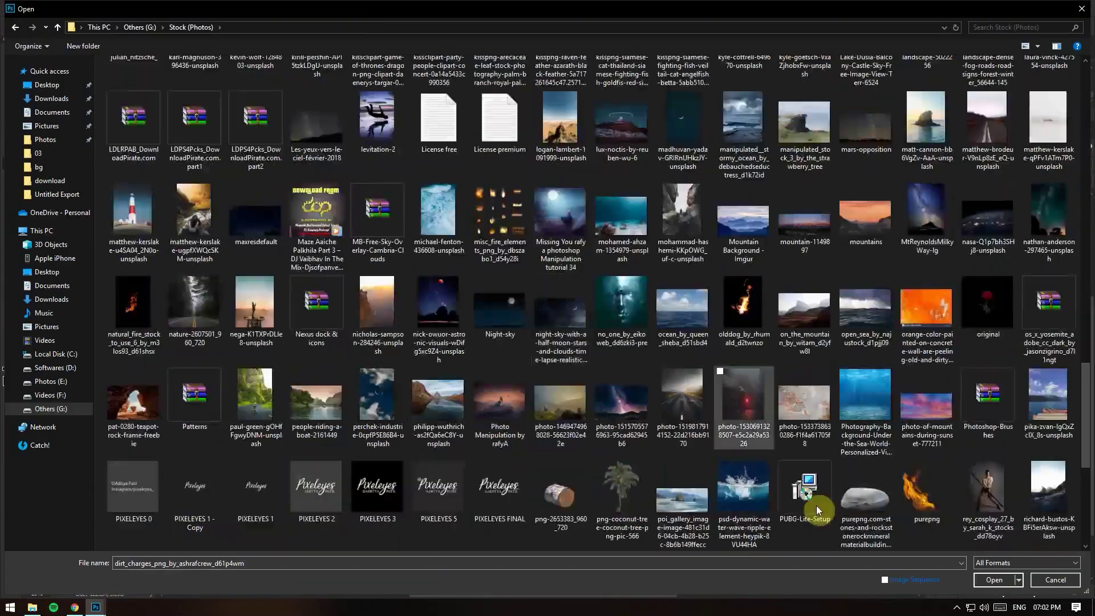
pyautogui.click(990, 576)
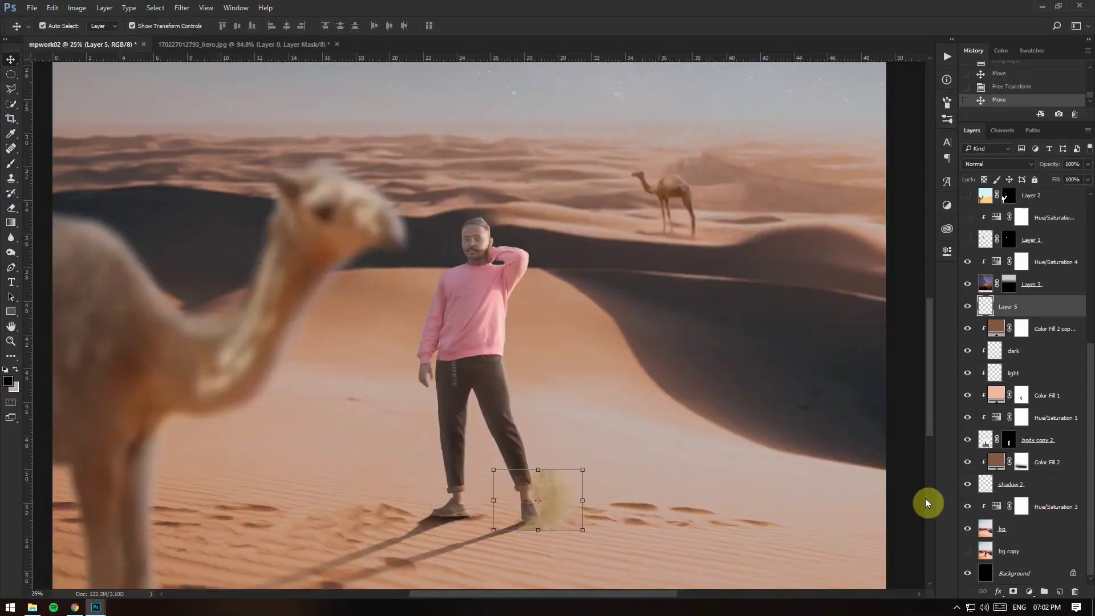
pyautogui.hotkey('ctrl', '+')
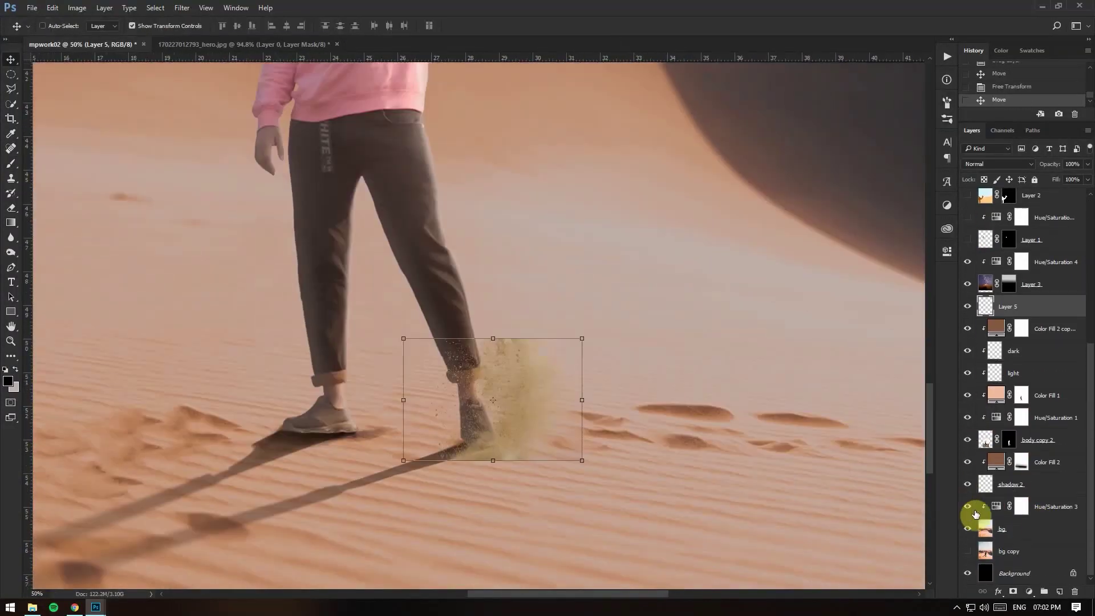
pyautogui.rightClick(966, 309)
pyautogui.click(963, 328)
pyautogui.moveTo(864, 324); pyautogui.dragTo(850, 346)
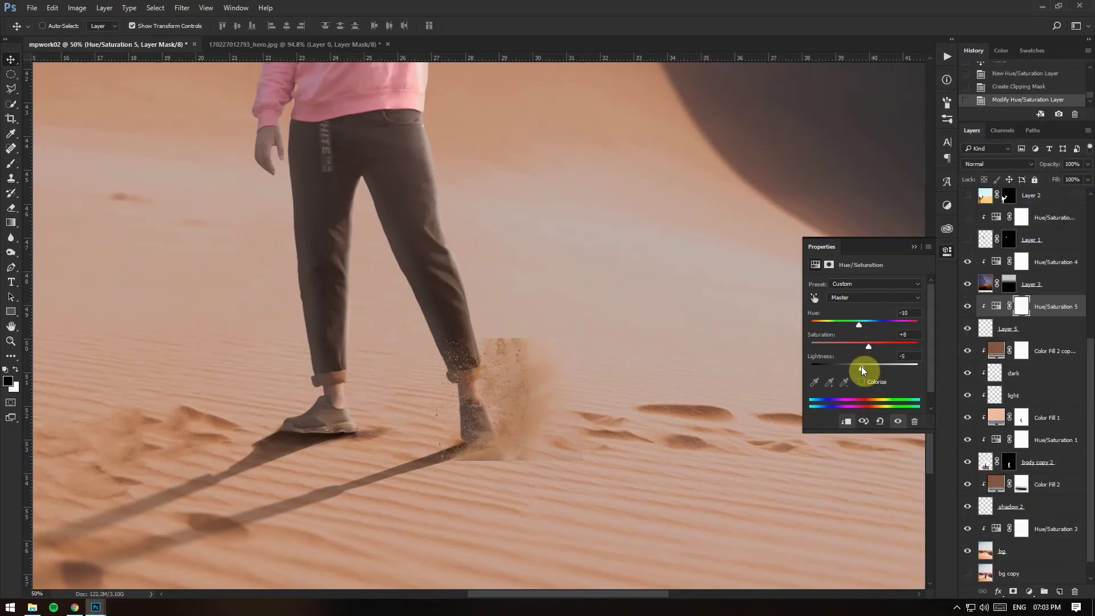
pyautogui.keyDown('shift'); pyautogui.click(970, 329); pyautogui.keyUp('shift')
pyautogui.hotkey('ctrl', 'e')
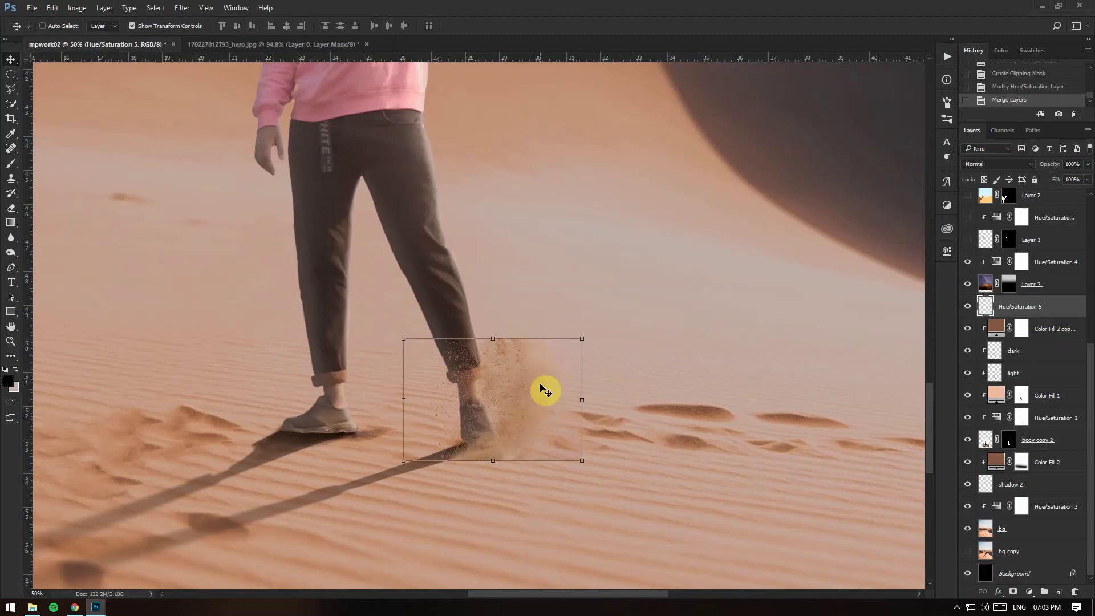
# Step: Position the dust at the right-hand shoe, add a layer mask and brush away its hard edges
pyautogui.moveTo(545, 390); pyautogui.dragTo(543, 379)
pyautogui.click(1013, 591)
pyautogui.press('b')
pyautogui.moveTo(501, 452); pyautogui.dragTo(414, 466)
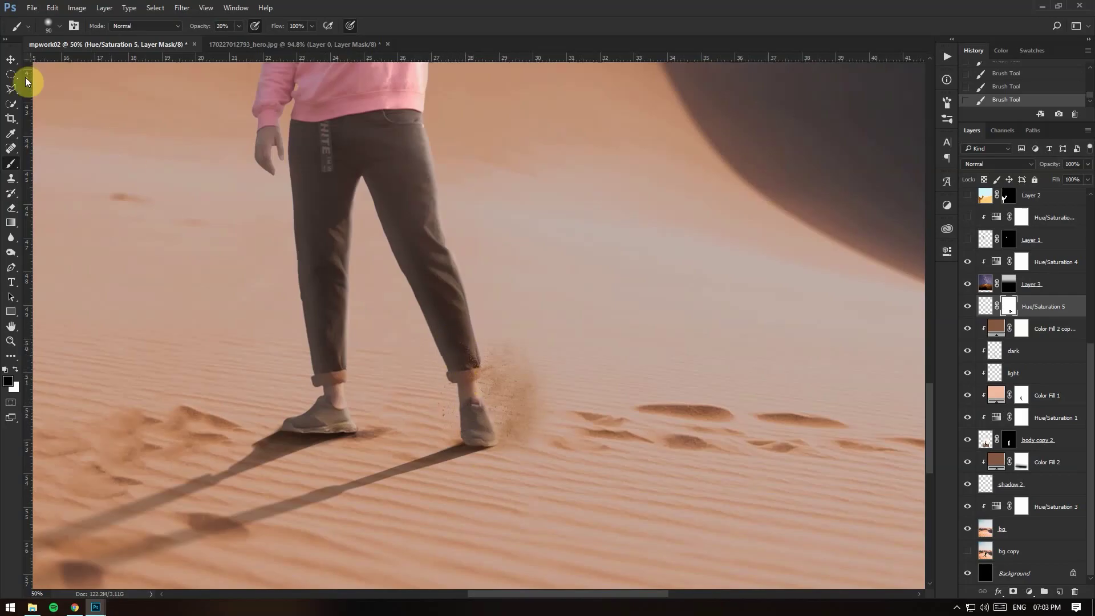
# Step: Fade part of the dust, then place a scaled, rotated copy at the left-hand shoe
pyautogui.moveTo(543, 433); pyautogui.dragTo(558, 426)
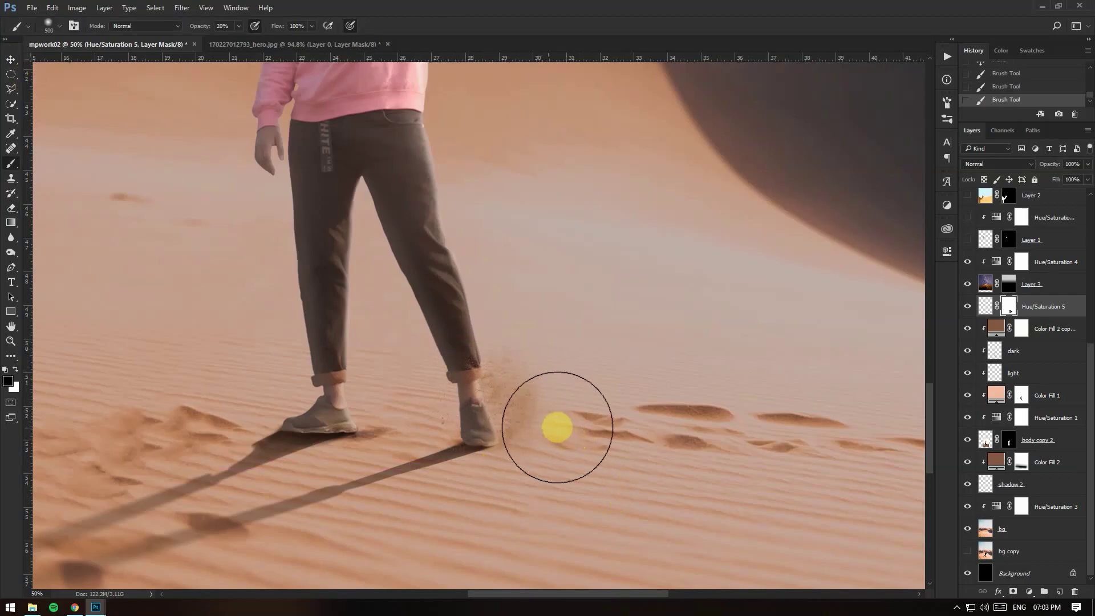
pyautogui.press('[')
pyautogui.press('[')
pyautogui.press('[')
pyautogui.hotkey('ctrl', 'j')
pyautogui.hotkey('ctrl', 't')
pyautogui.moveTo(552, 416); pyautogui.dragTo(337, 421)
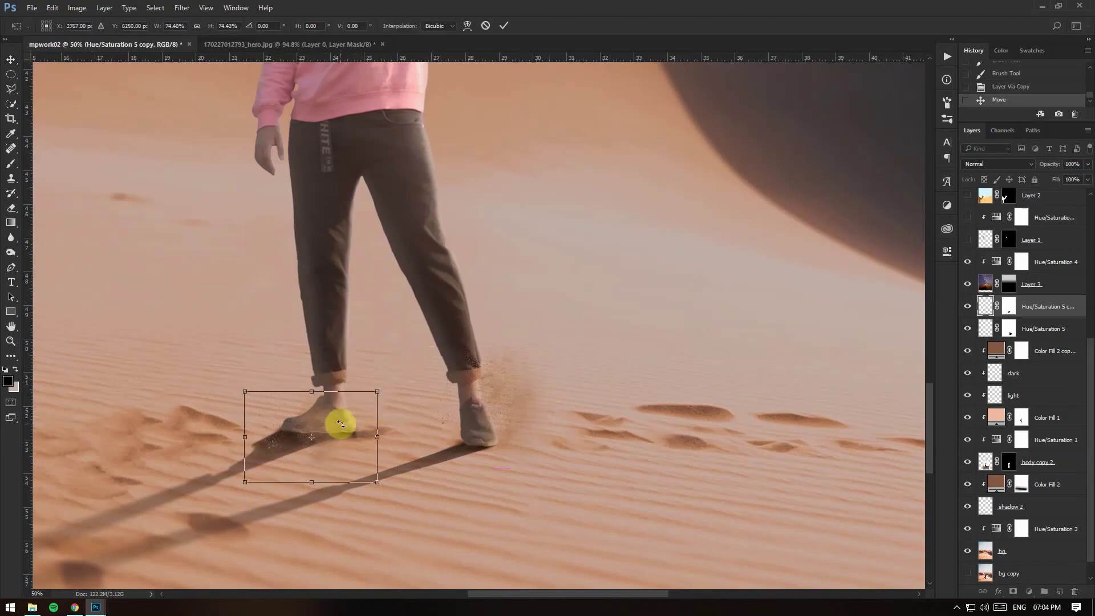
pyautogui.moveTo(388, 484); pyautogui.dragTo(448, 424)
pyautogui.press('Return')
pyautogui.press('b')
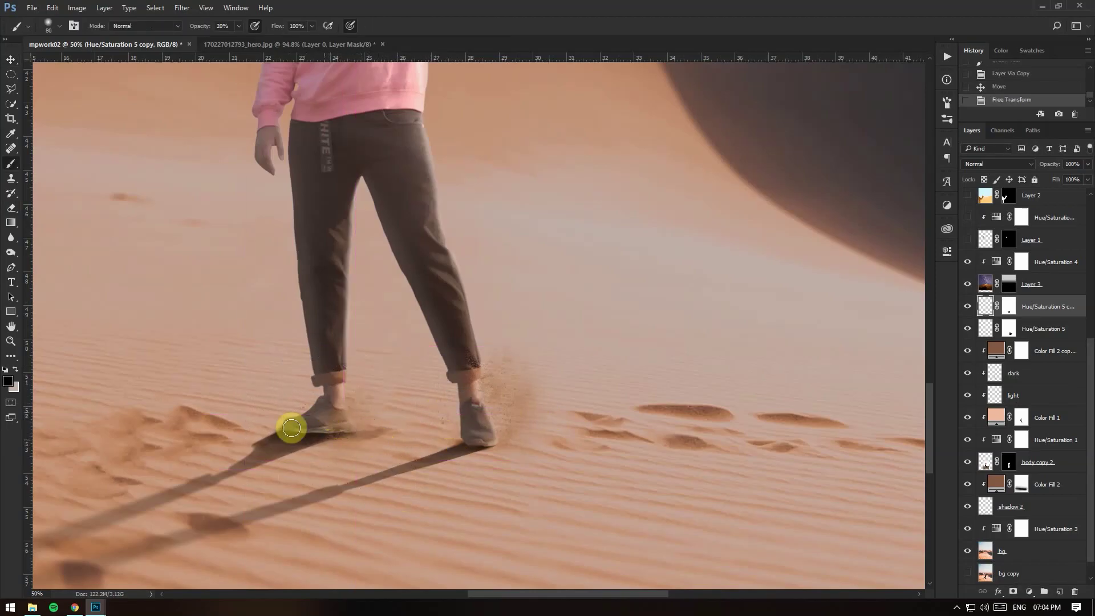
pyautogui.click(1009, 306)
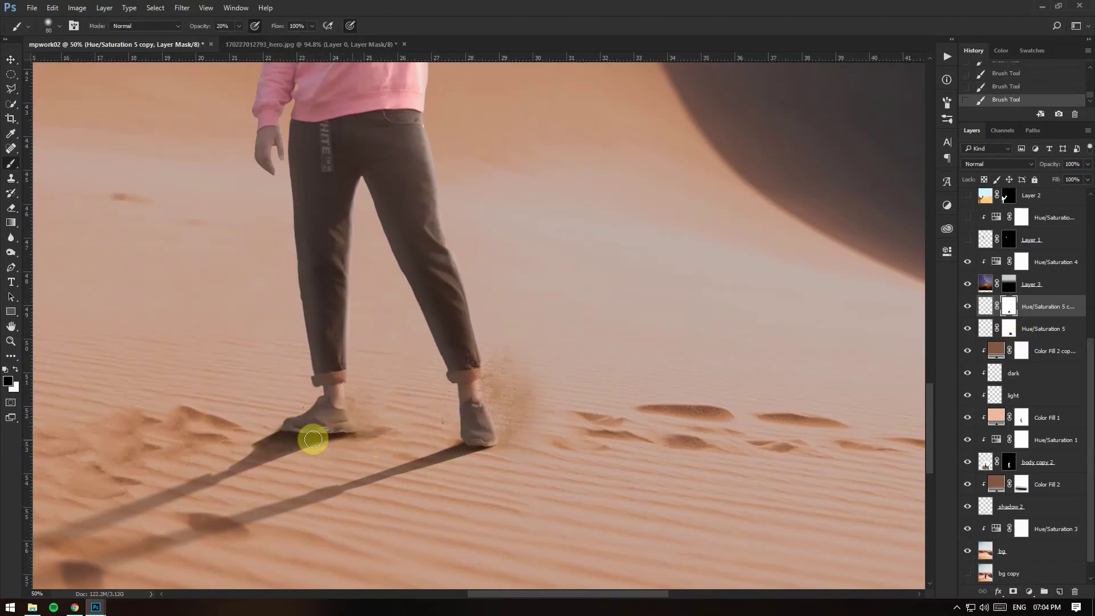
pyautogui.scroll(-1, 754, 286)
pyautogui.scroll(5, 754, 287)
pyautogui.scroll(-4, 753, 287)
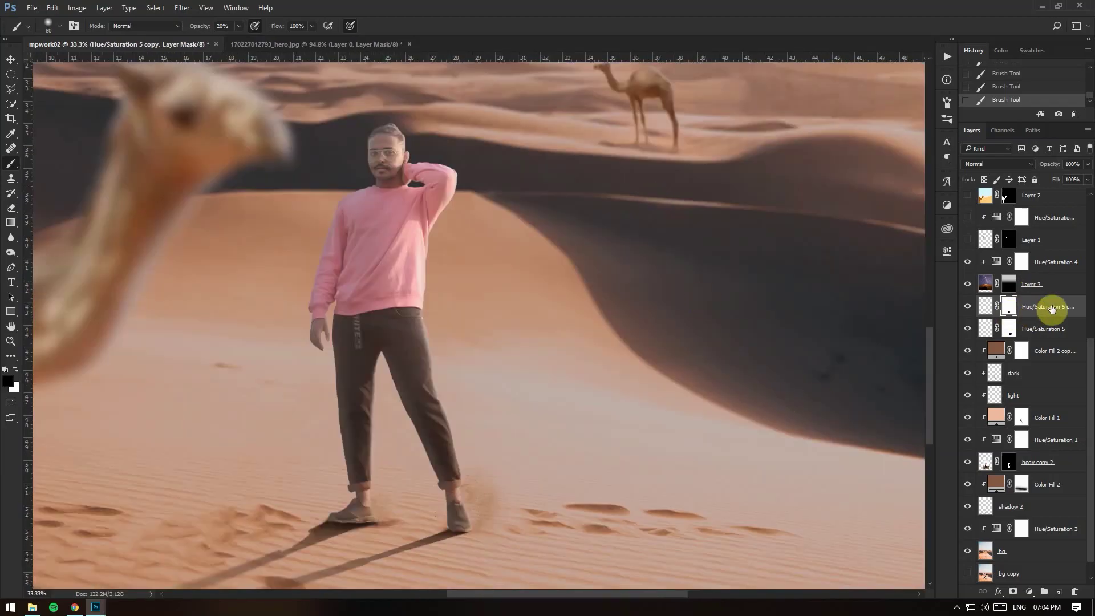
# Step: Shrink the original dust to about 86% and soften its mask beside the right-hand shoe
pyautogui.click(968, 331)
pyautogui.hotkey('ctrl', 't')
pyautogui.moveTo(533, 459); pyautogui.dragTo(489, 518)
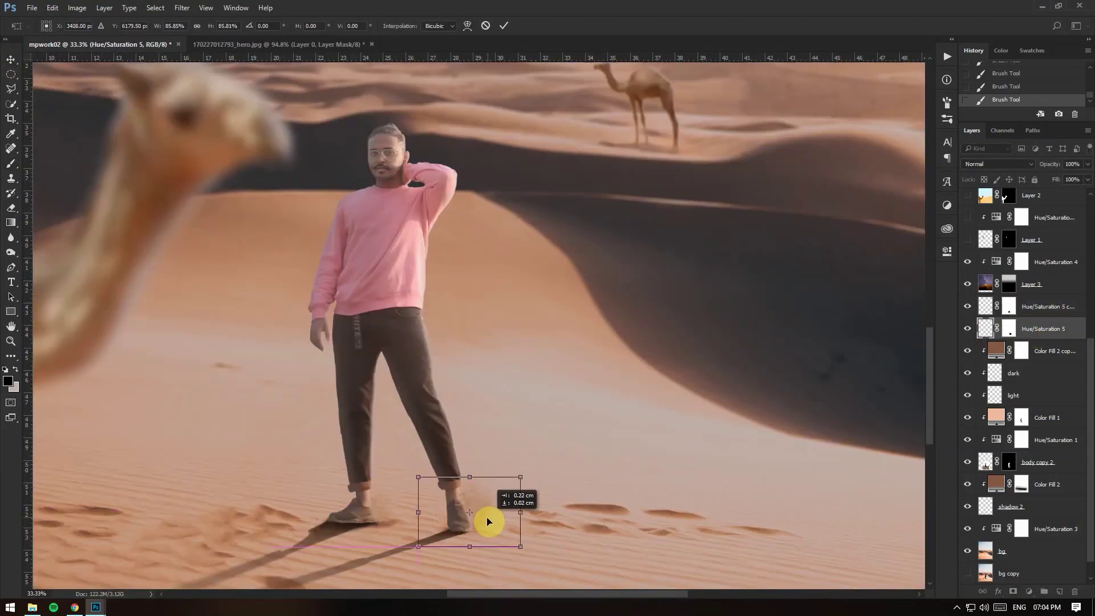
pyautogui.scroll(1, 687, 464)
pyautogui.scroll(-5, 687, 463)
pyautogui.press('Return')
pyautogui.scroll(1, 496, 374)
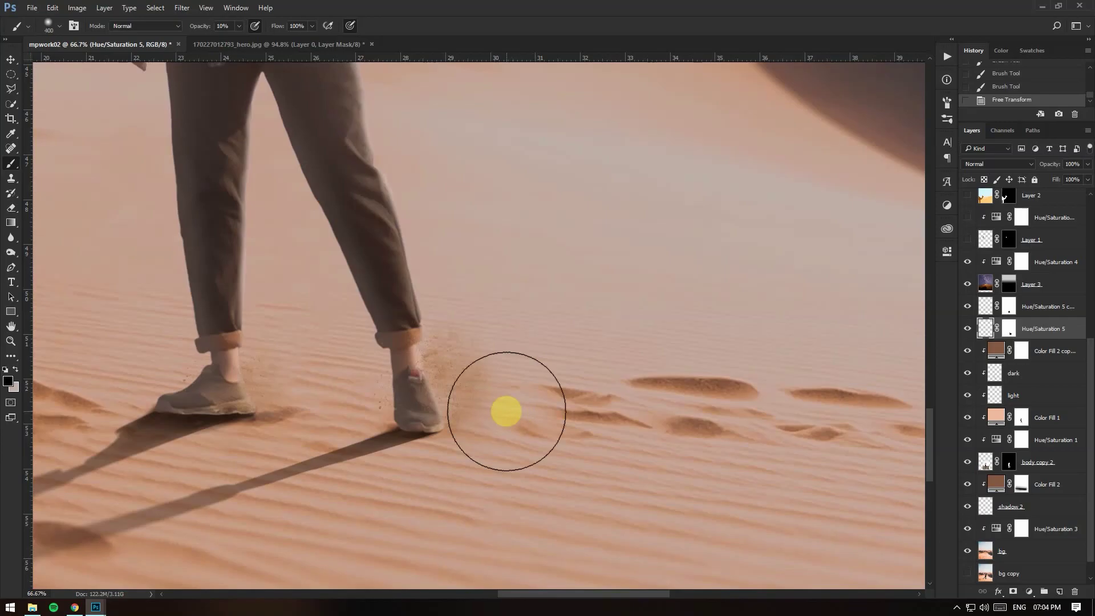
pyautogui.click(1009, 328)
pyautogui.press(']')
pyautogui.moveTo(640, 436); pyautogui.dragTo(665, 379)
# Step: Rename the two dust layers to dust 2 and dust 3
pyautogui.hotkey('ctrl', '0')
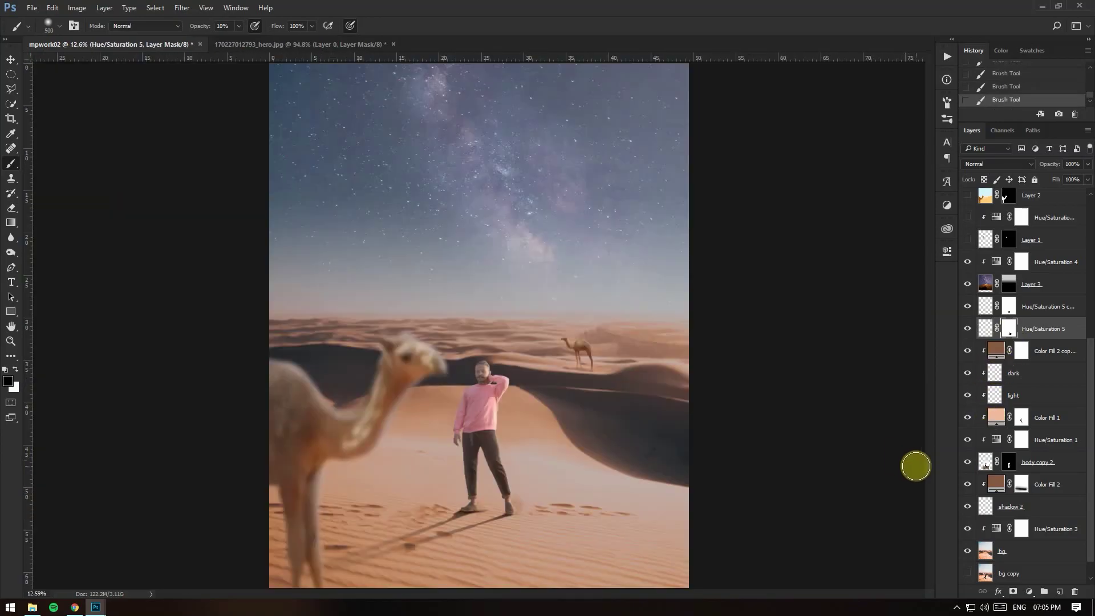
pyautogui.scroll(2, 522, 201)
pyautogui.doubleClick(1043, 328)
pyautogui.write('dust 2')
pyautogui.press('Return')
pyautogui.doubleClick(1049, 307)
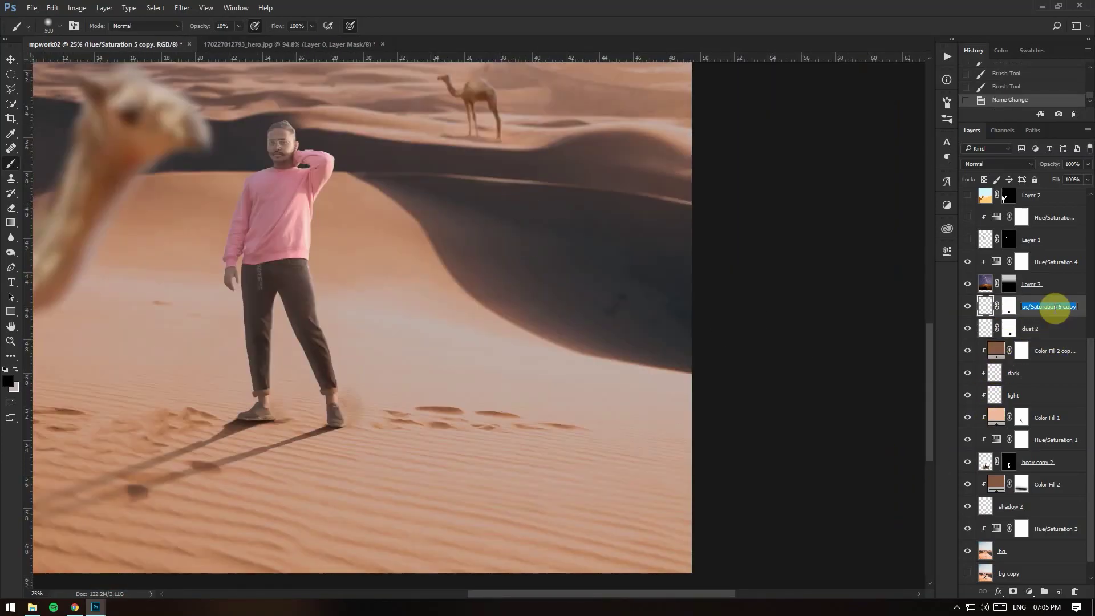
pyautogui.write('dust 3')
pyautogui.press('Return')
# Step: Rename unnamed layers to bird and fg giraffe
pyautogui.scroll(3, 1046, 342)
pyautogui.doubleClick(1039, 350)
pyautogui.write('stars')
pyautogui.doubleClick(1031, 306)
pyautogui.write('bird')
pyautogui.press('Return')
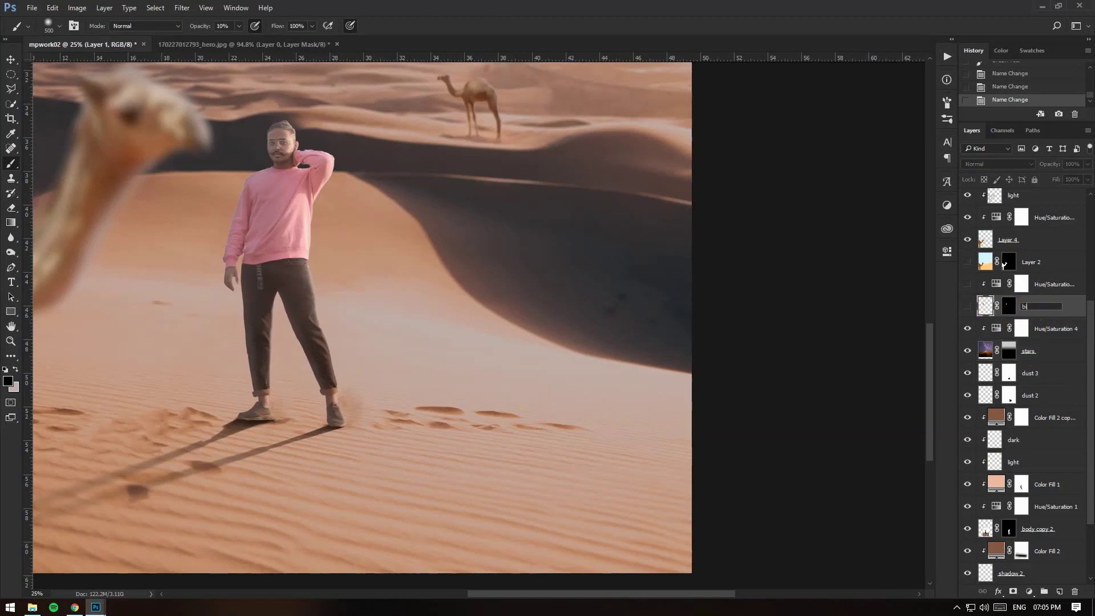
pyautogui.scroll(3, 1033, 329)
pyautogui.doubleClick(1034, 329)
pyautogui.write('fg')
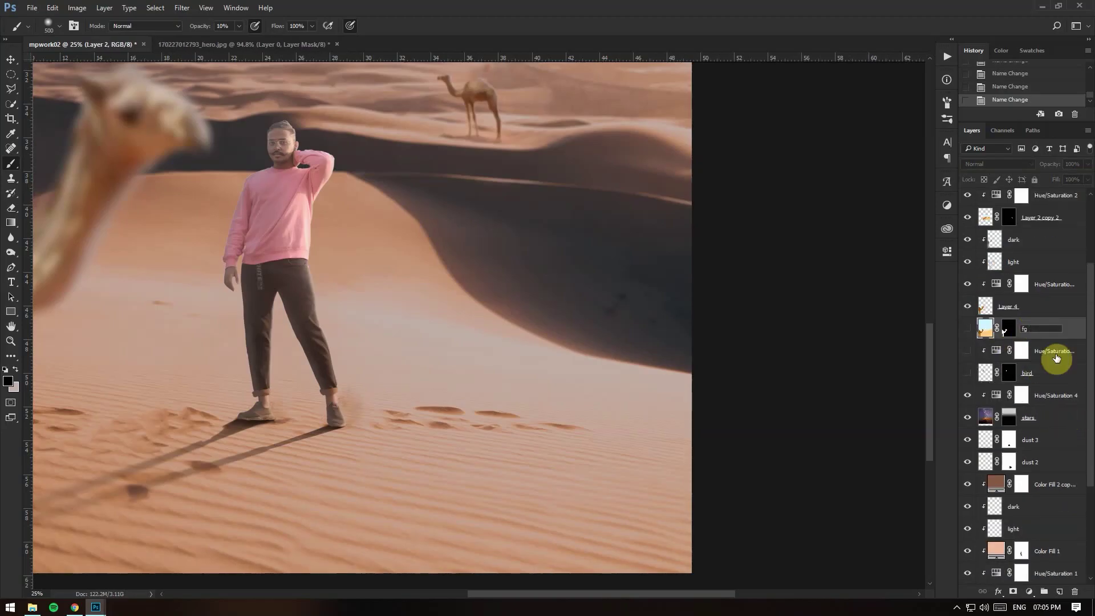
pyautogui.press('Return')
pyautogui.scroll(3, 1031, 402)
pyautogui.write('giraffe')
pyautogui.press('Return')
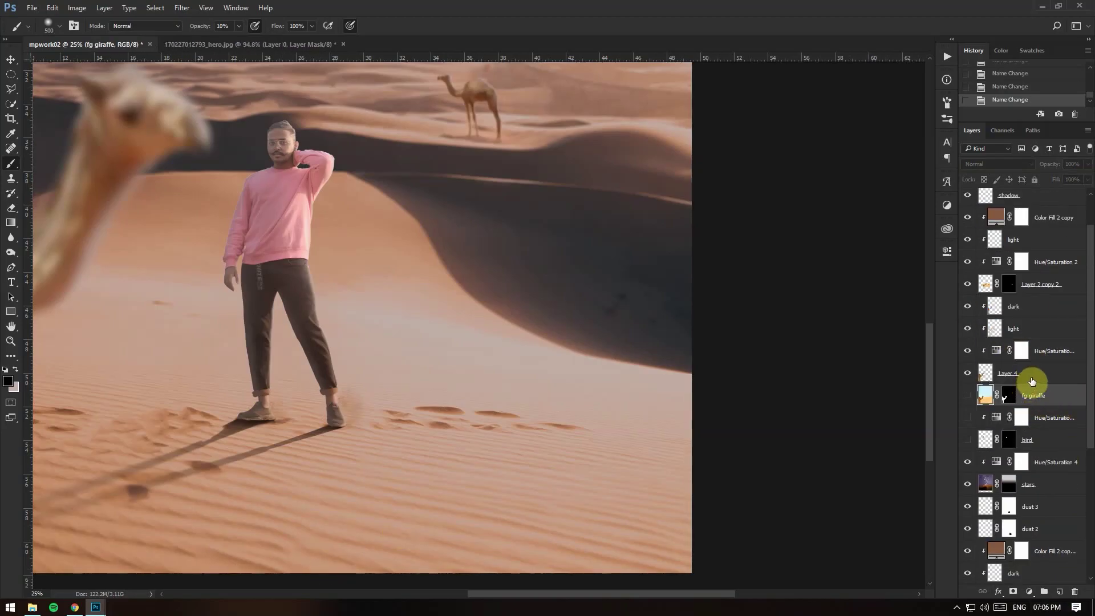
pyautogui.scroll(2, 1034, 384)
pyautogui.write('copy')
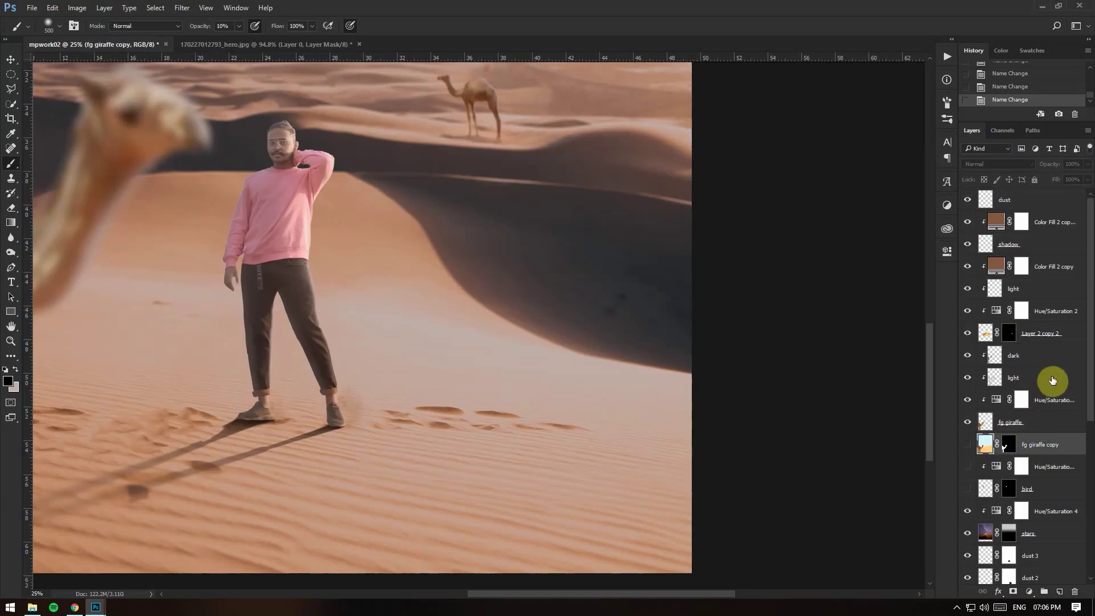
# Step: Rename layers to body, dust 1 and dust 2, then add a new empty layer for fog
pyautogui.doubleClick(1042, 333)
pyautogui.write('bg giraffe')
pyautogui.scroll(-5, 1064, 263)
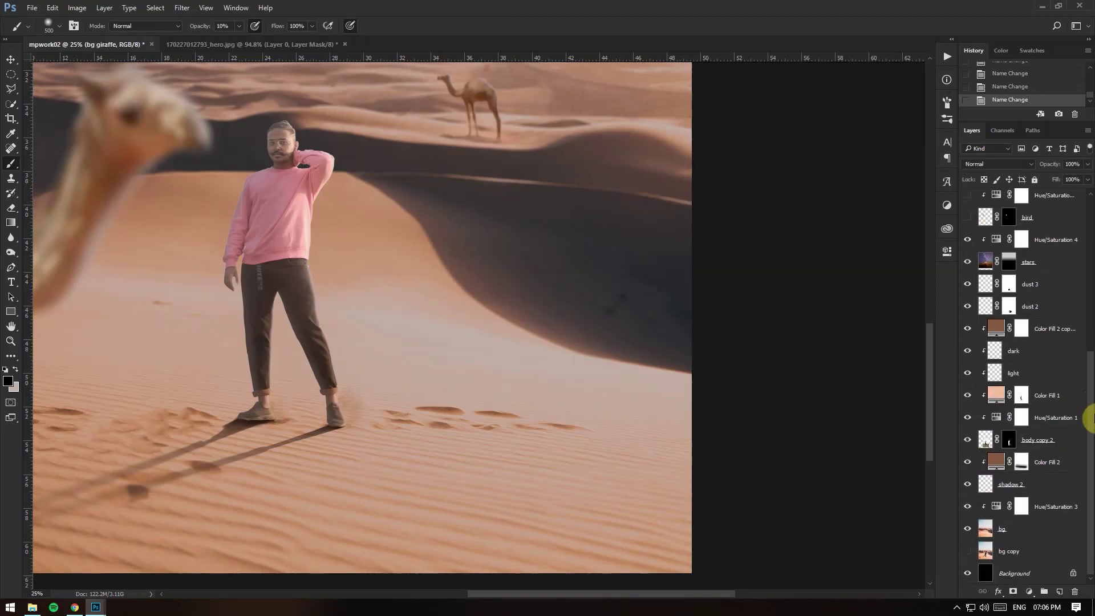
pyautogui.doubleClick(1067, 444)
pyautogui.write('body')
pyautogui.press('Return')
pyautogui.scroll(2, 1078, 467)
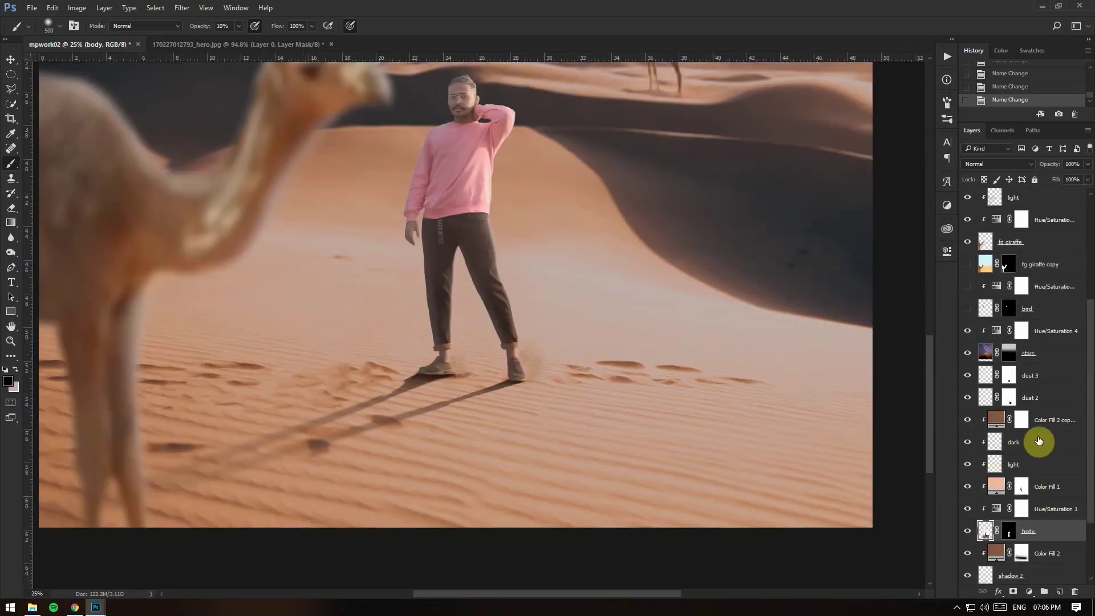
pyautogui.doubleClick(1030, 397)
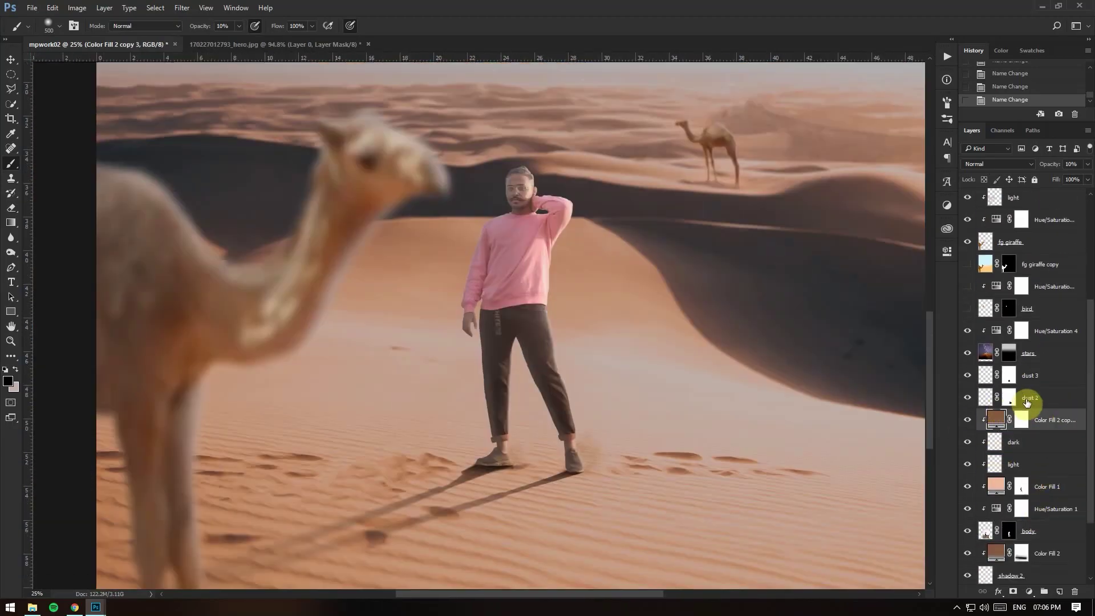
pyautogui.write('dust 1')
pyautogui.press('Return')
pyautogui.doubleClick(1030, 375)
pyautogui.write('dust 2')
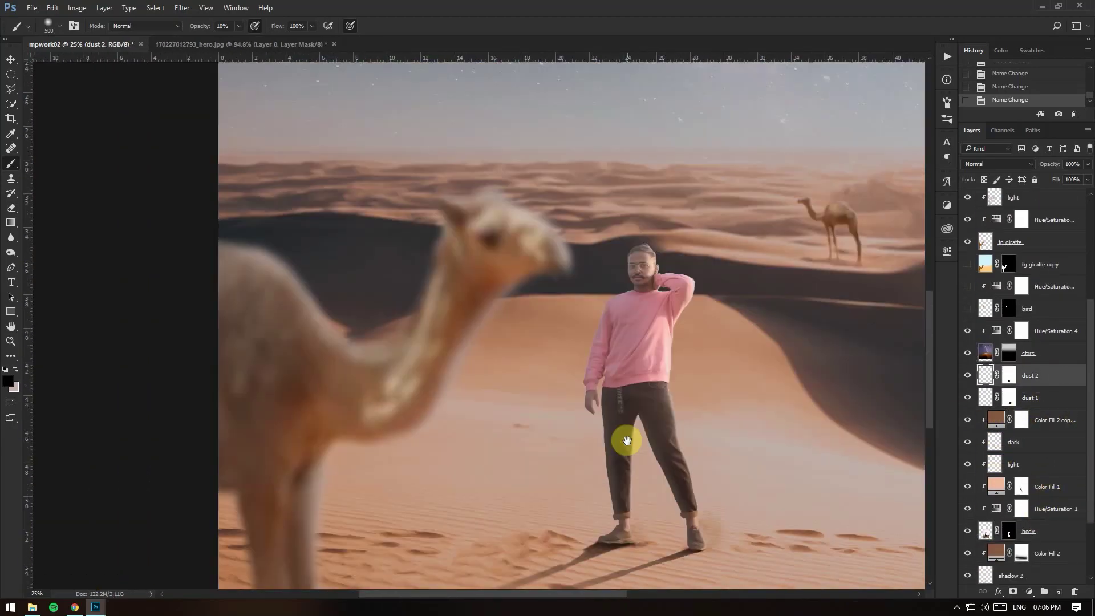
pyautogui.hotkey('ctrl', 'shift', 'alt', 'n')
pyautogui.doubleClick(1004, 375)
# Step: Name the new layer fogg and paint faint haze over the sand with a soft round brush
pyautogui.write('fogg')
pyautogui.press('Return')
pyautogui.click(57, 25)
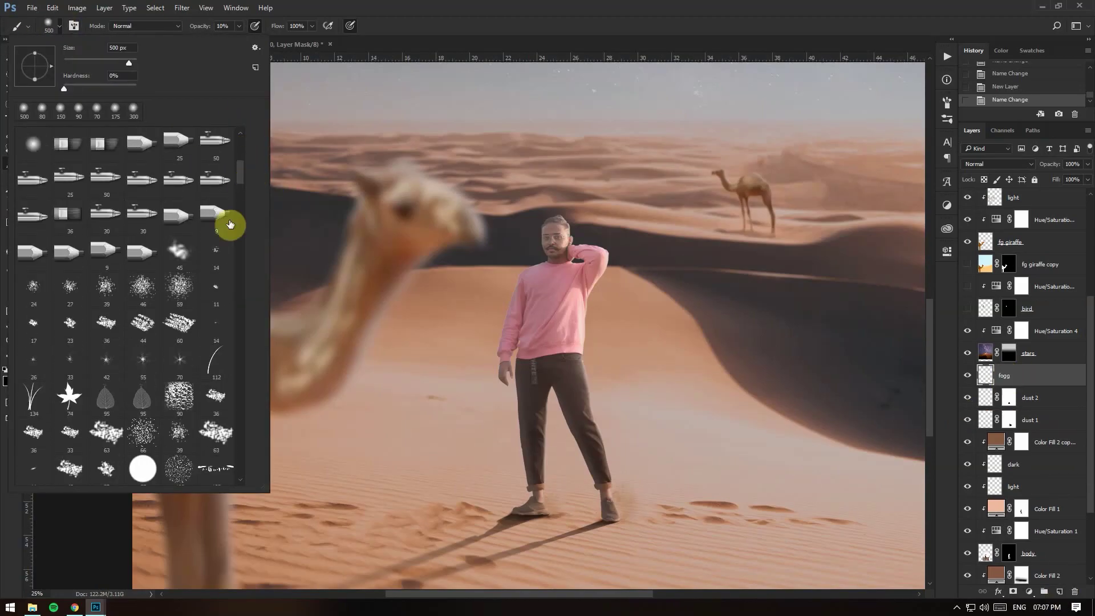
pyautogui.doubleClick(179, 224)
pyautogui.moveTo(461, 474); pyautogui.dragTo(601, 527)
pyautogui.moveTo(411, 482); pyautogui.dragTo(517, 496)
# Step: Sample the dune colour for the fog and paint sand-coloured haze across the lower dunes
pyautogui.click(774, 482)
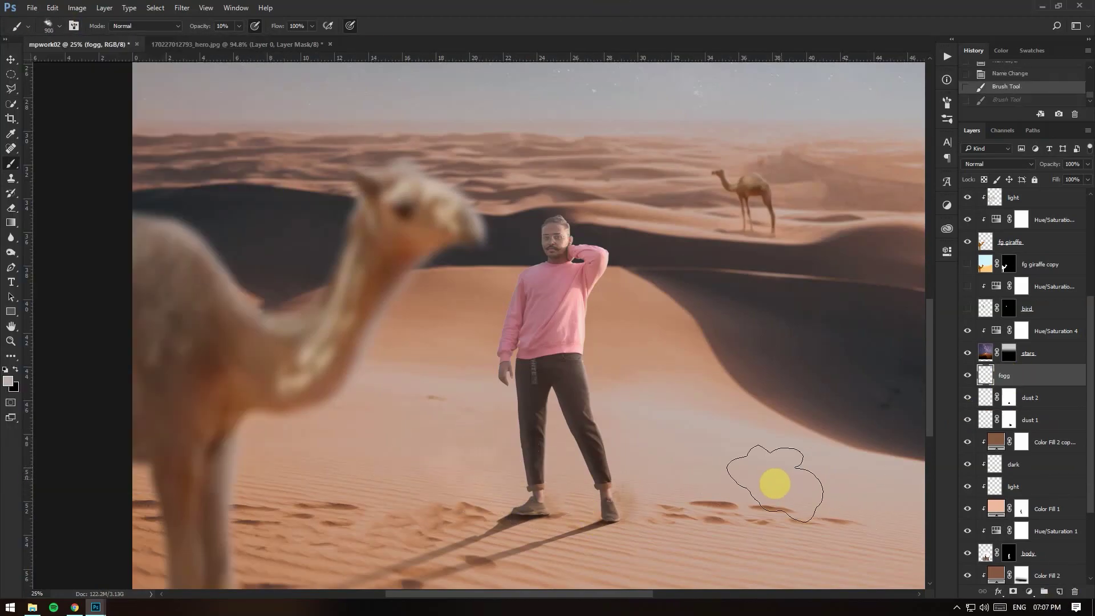
pyautogui.click(657, 352)
pyautogui.click(789, 429)
pyautogui.click(655, 215)
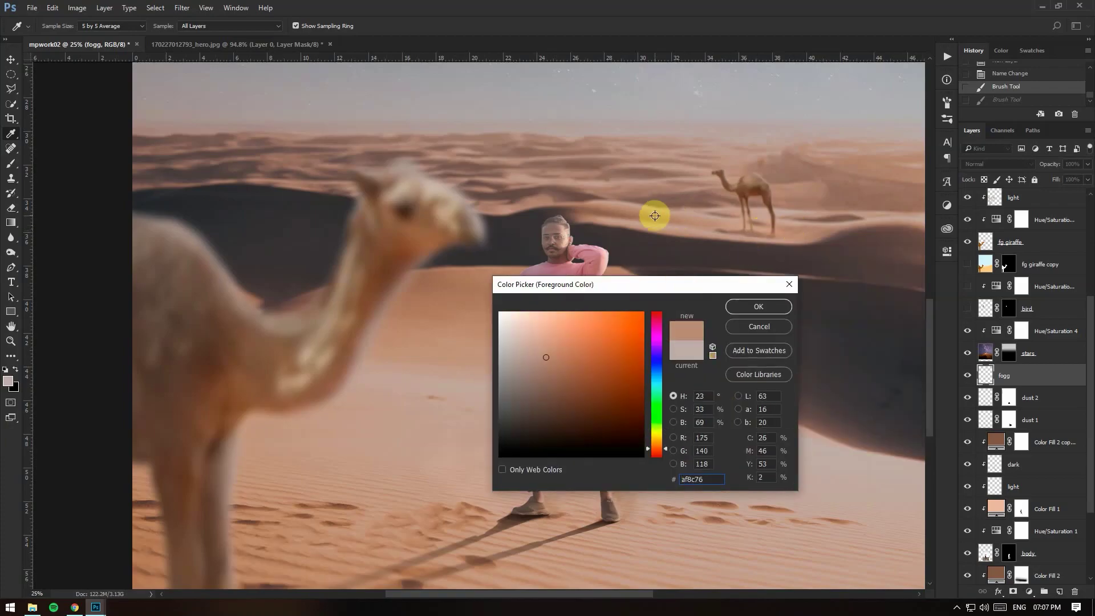
pyautogui.press('Return')
pyautogui.moveTo(434, 485); pyautogui.dragTo(469, 489)
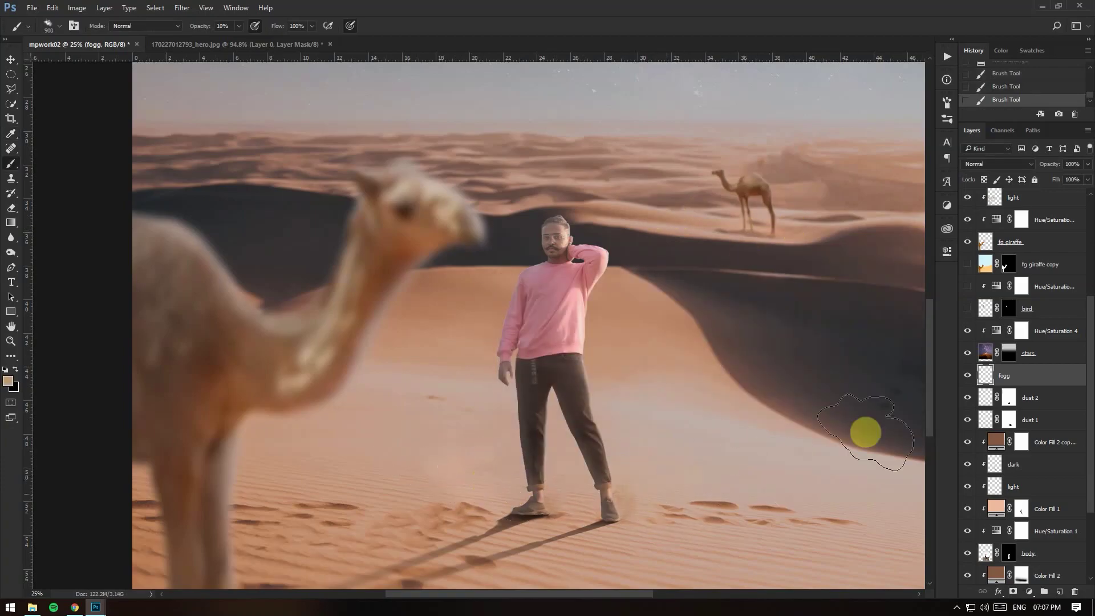
# Step: Enlarge the brush, then erase some of the fog near the far dune
pyautogui.hotkey('ctrl', '-')
pyautogui.press(']')
pyautogui.press(']')
pyautogui.hotkey('ctrl', '+')
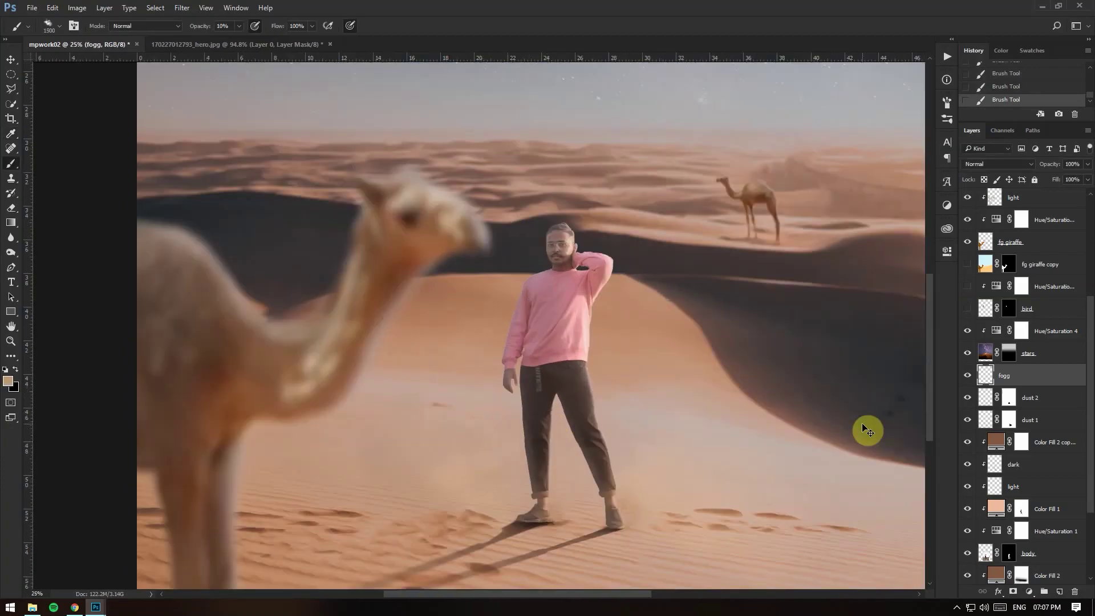
pyautogui.press('e')
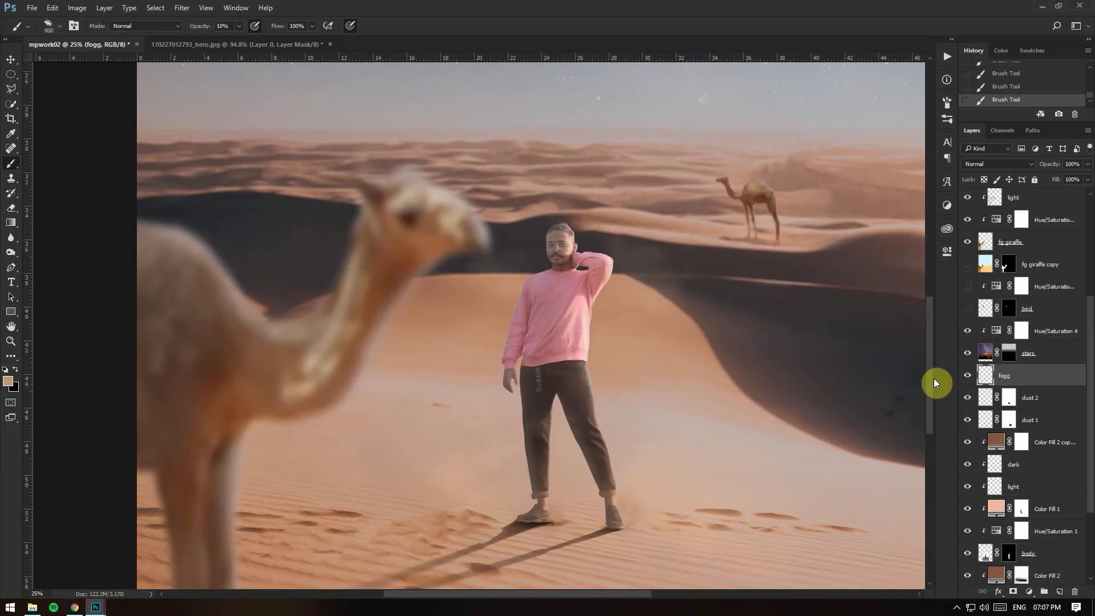
pyautogui.click(511, 266)
pyautogui.press(']')
pyautogui.press(']')
pyautogui.press(']')
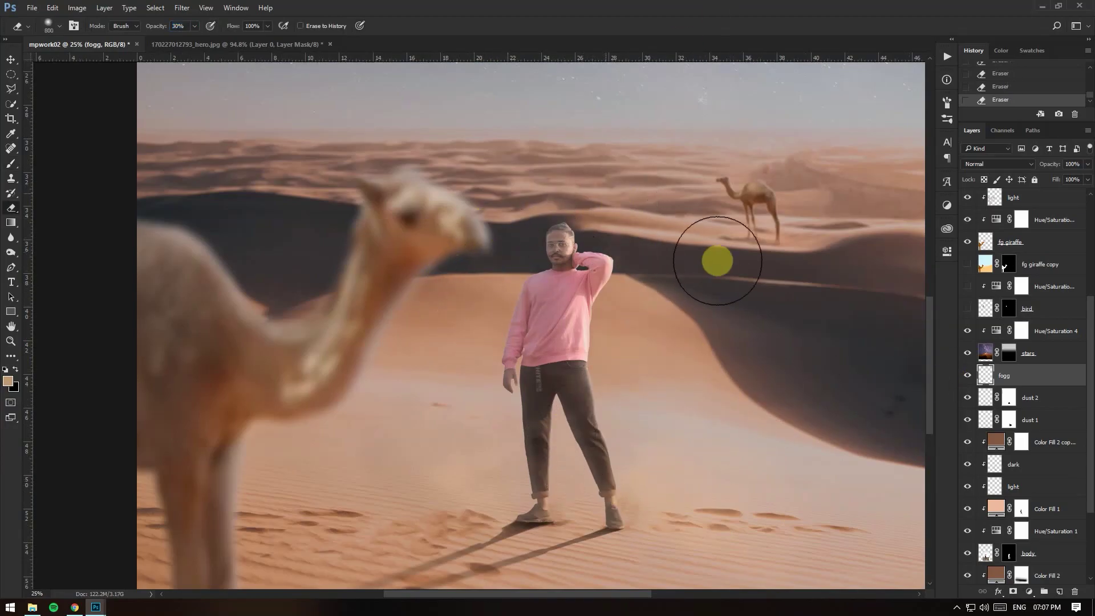
# Step: Retune the Hue/Saturation 1 adjustment and toggle the fogg layer to compare
pyautogui.scroll(-3, 1026, 342)
pyautogui.doubleClick(996, 464)
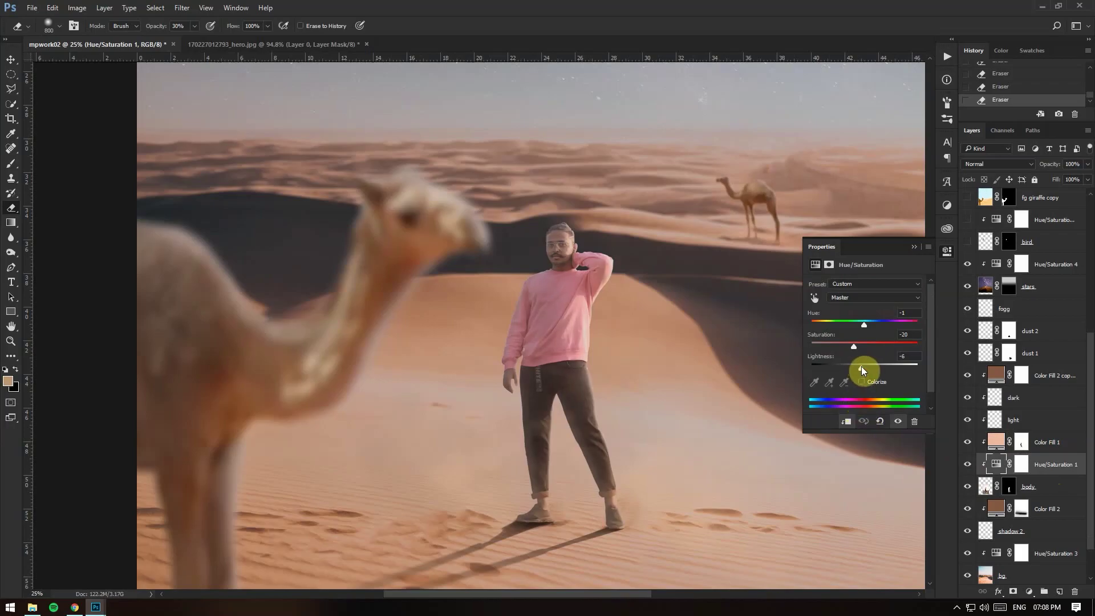
pyautogui.hotkey('ctrl', '0')
pyautogui.hotkey('ctrl', '+')
pyautogui.hotkey('ctrl', '+')
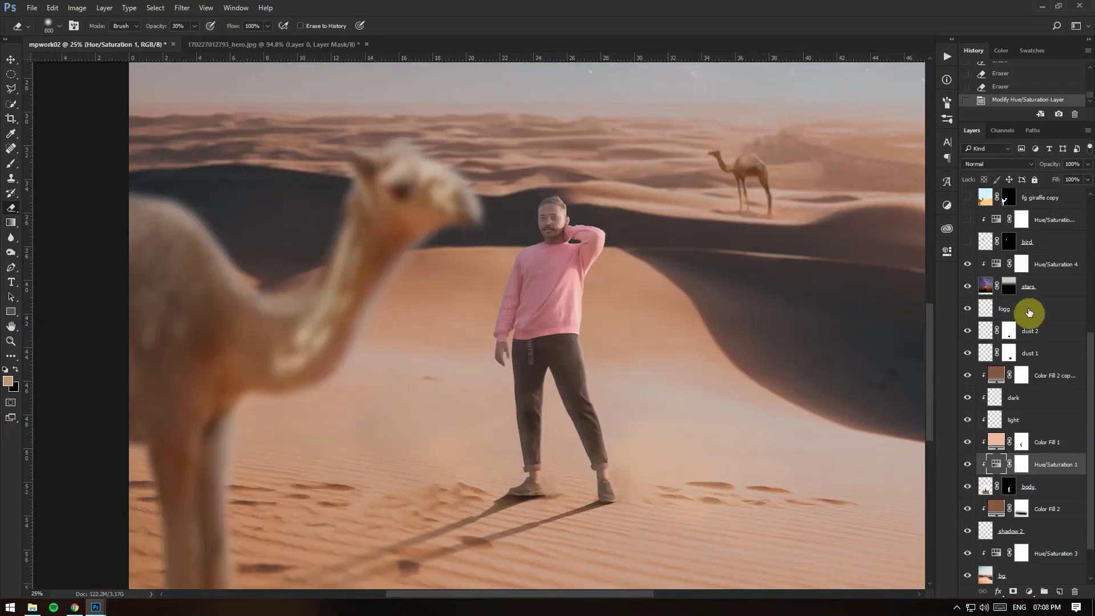
pyautogui.click(1026, 308)
pyautogui.click(968, 310)
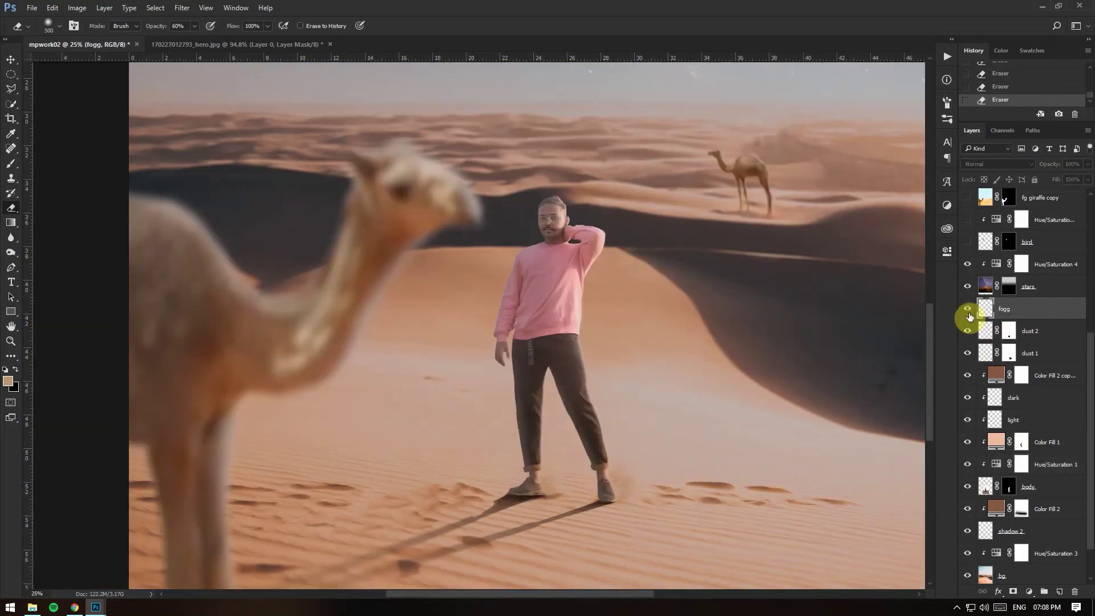
# Step: Add a Brightness/Contrast adjustment clipped to the body layer and make shadow 2 visible
pyautogui.click(1048, 482)
pyautogui.click(1028, 591)
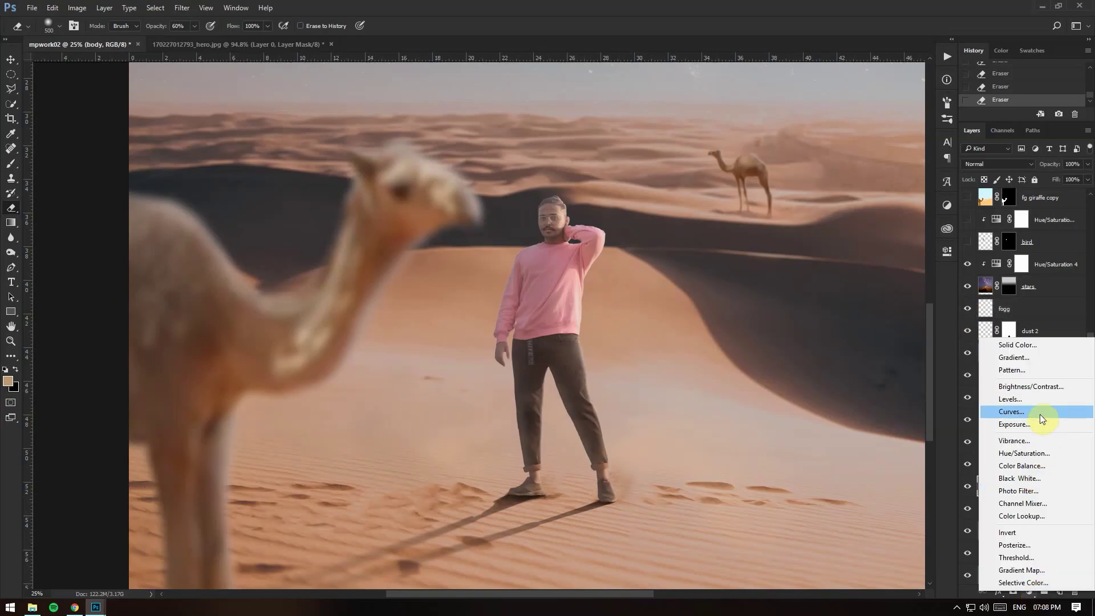
pyautogui.click(1039, 414)
pyautogui.click(880, 333)
pyautogui.click(909, 250)
pyautogui.scroll(-2, 895, 296)
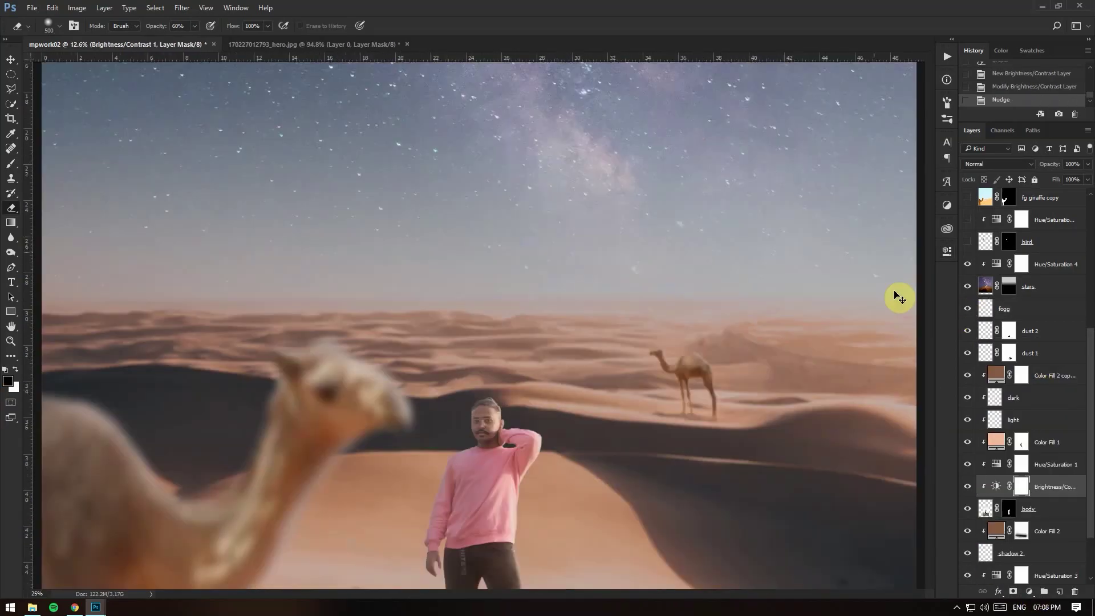
pyautogui.scroll(3, 607, 490)
pyautogui.scroll(-1, 1026, 456)
pyautogui.click(1049, 464)
pyautogui.click(968, 487)
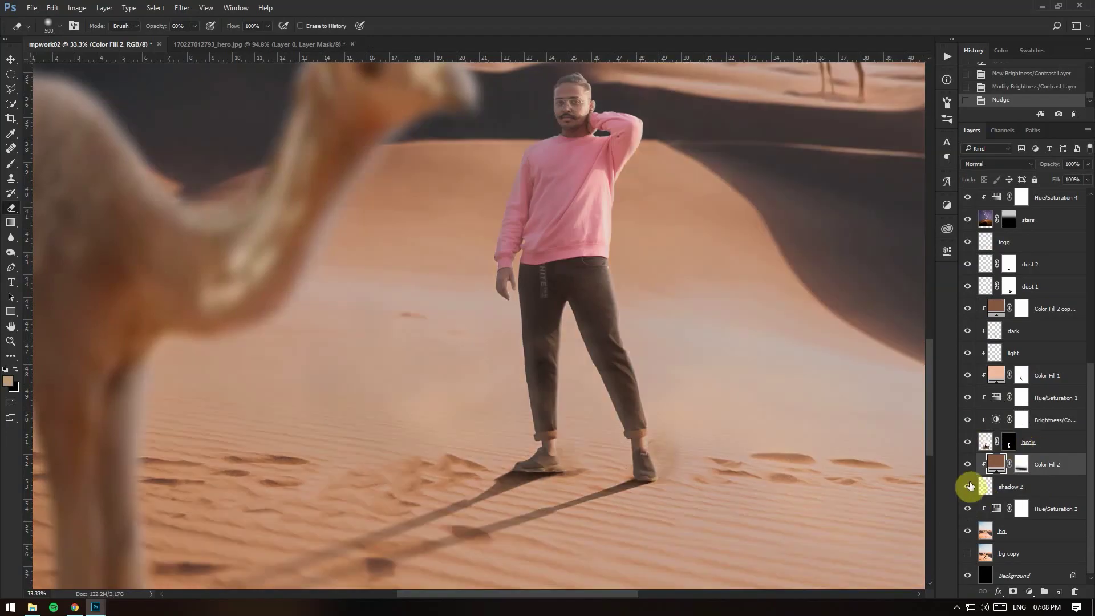
pyautogui.click(1053, 486)
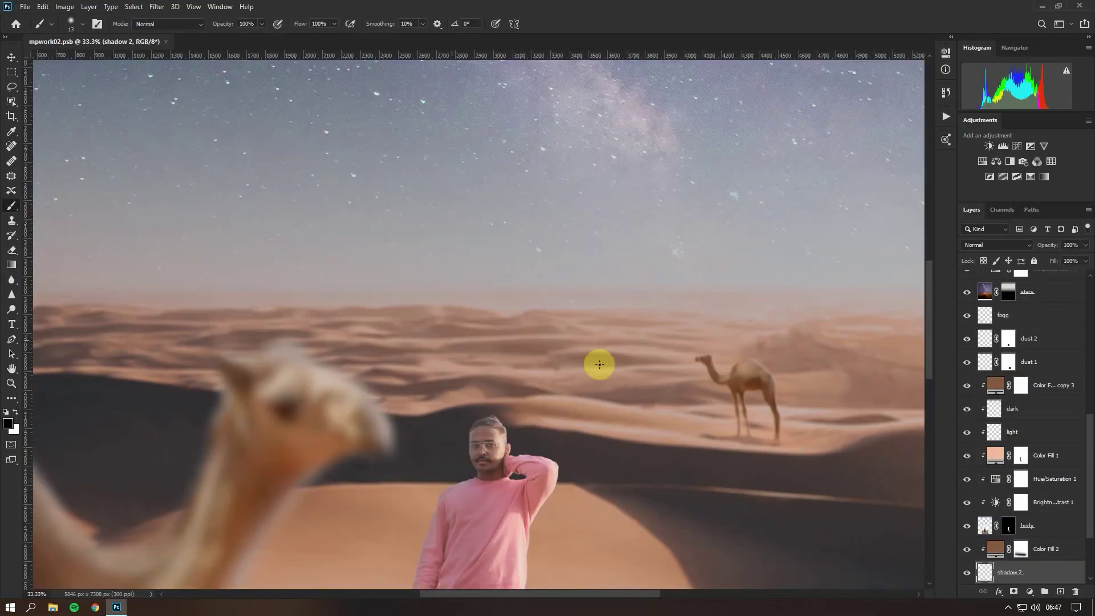
# Step: Create an empty layer just beneath dust 1 for darkening around the feet and rename it
pyautogui.scroll(-3, 707, 388)
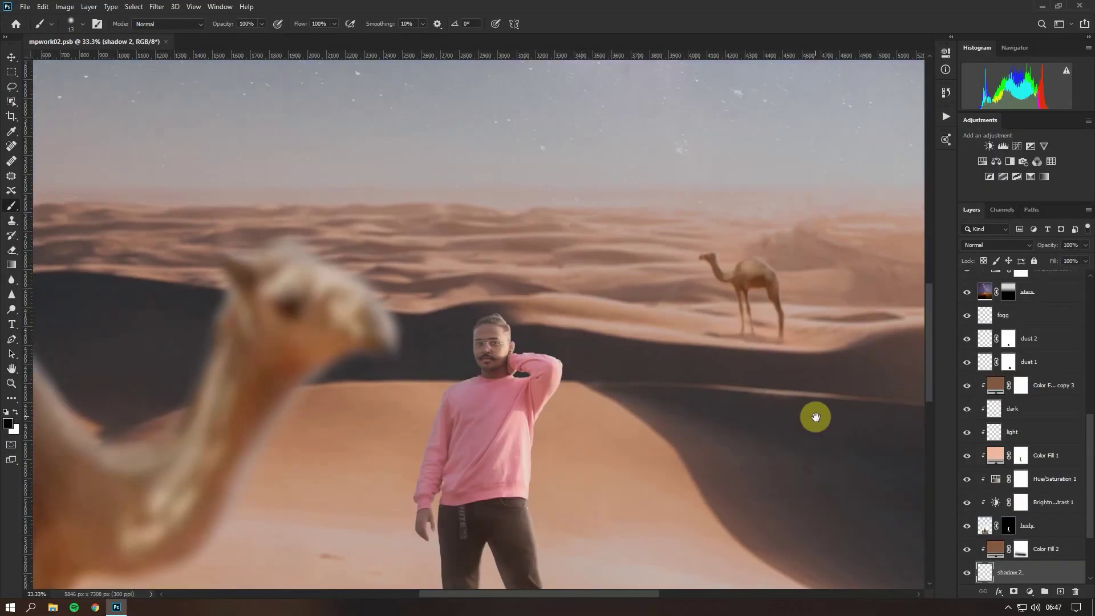
pyautogui.scroll(-5, 758, 425)
pyautogui.scroll(3, 679, 319)
pyautogui.scroll(5, 648, 200)
pyautogui.scroll(-1, 1047, 326)
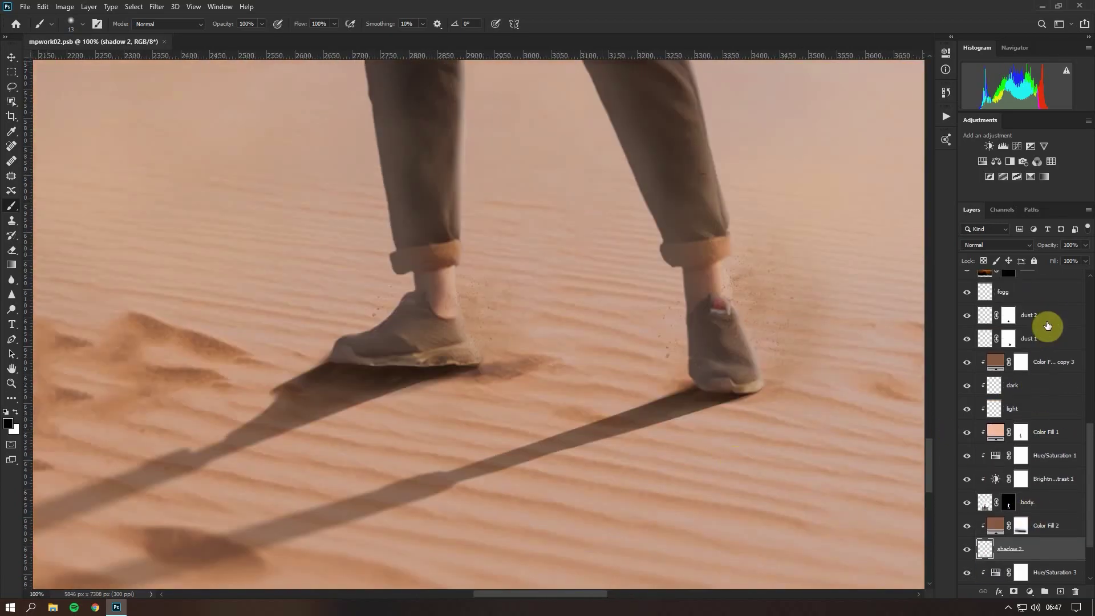
pyautogui.scroll(3, 1059, 521)
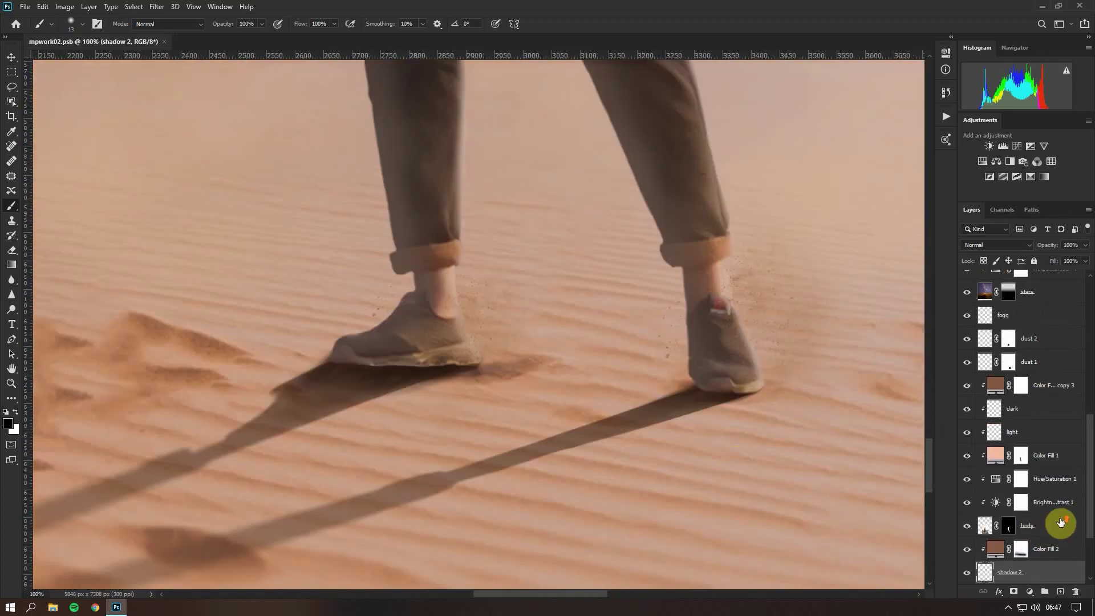
pyautogui.click(1026, 385)
pyautogui.click(1026, 408)
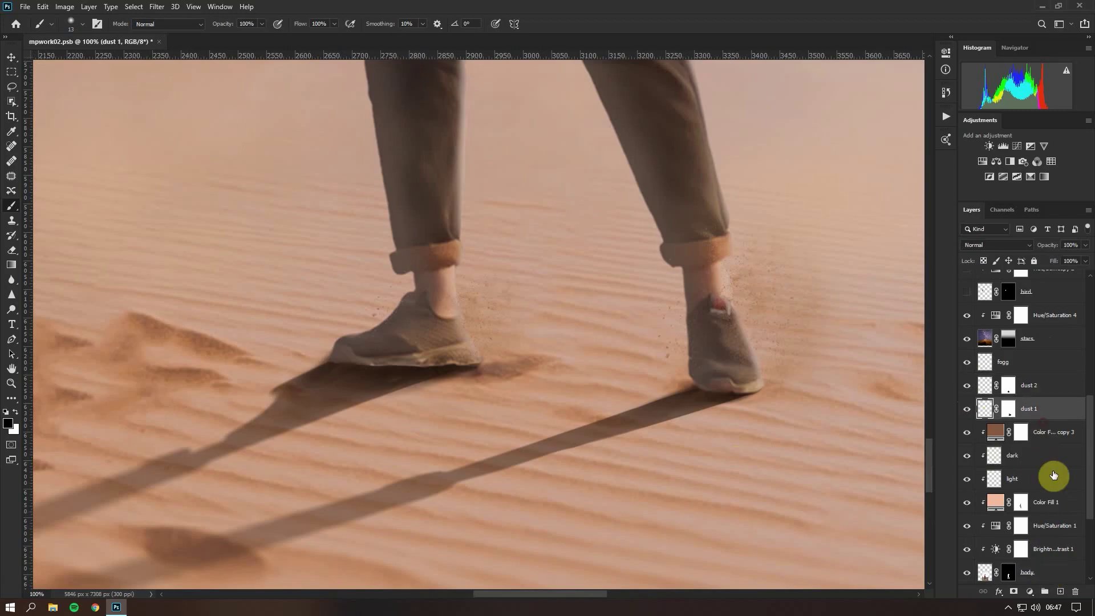
pyautogui.keyDown('ctrl'); pyautogui.click(1060, 591); pyautogui.keyUp('ctrl')
pyautogui.doubleClick(1020, 431)
pyautogui.write('dark')
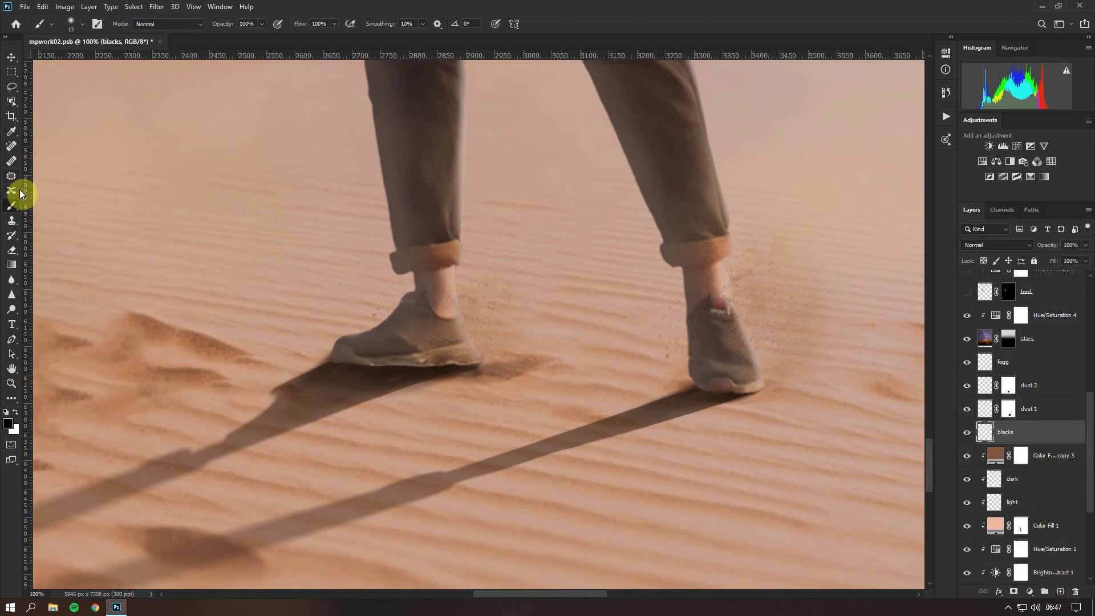
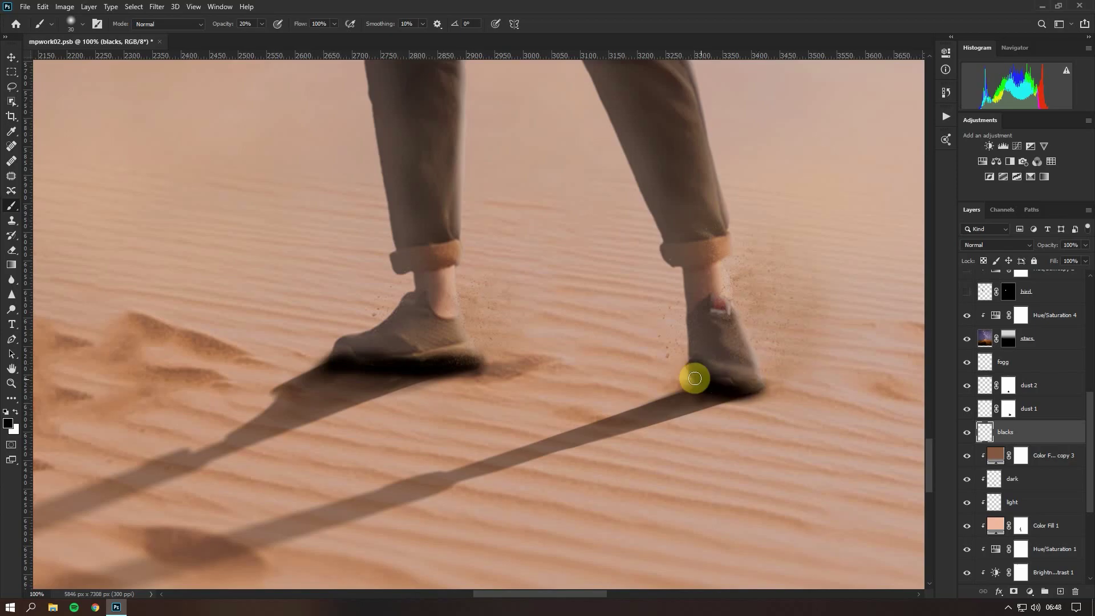
# Step: Erase the dark shadows beside both shoes on the blacks layer with a fully soft eraser
pyautogui.press('e')
pyautogui.click(48, 31)
pyautogui.click(43, 112)
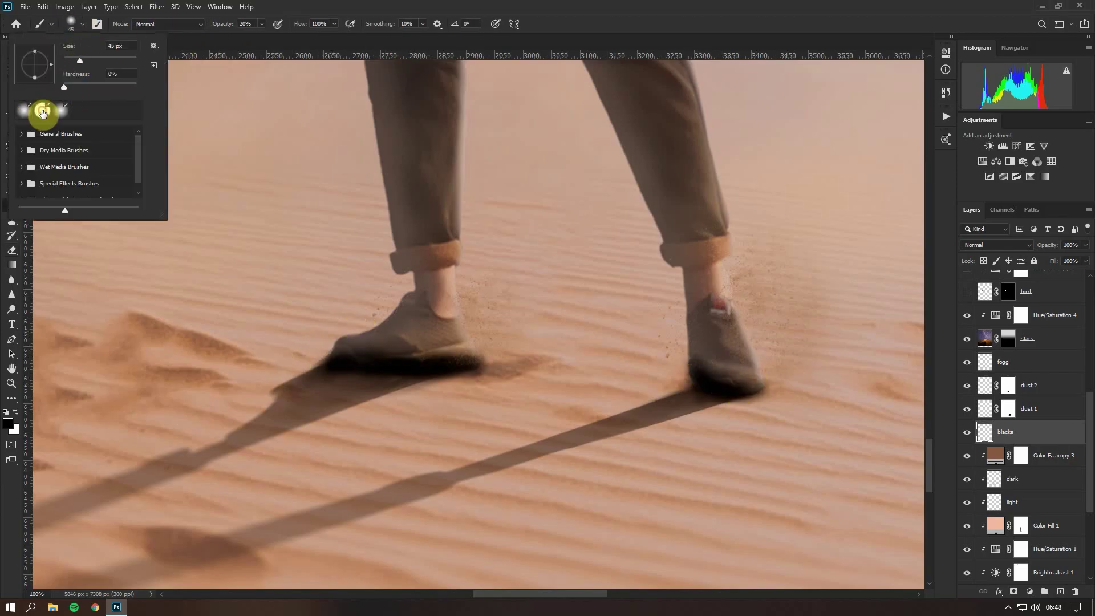
pyautogui.click(318, 320)
pyautogui.press('e')
pyautogui.click(52, 24)
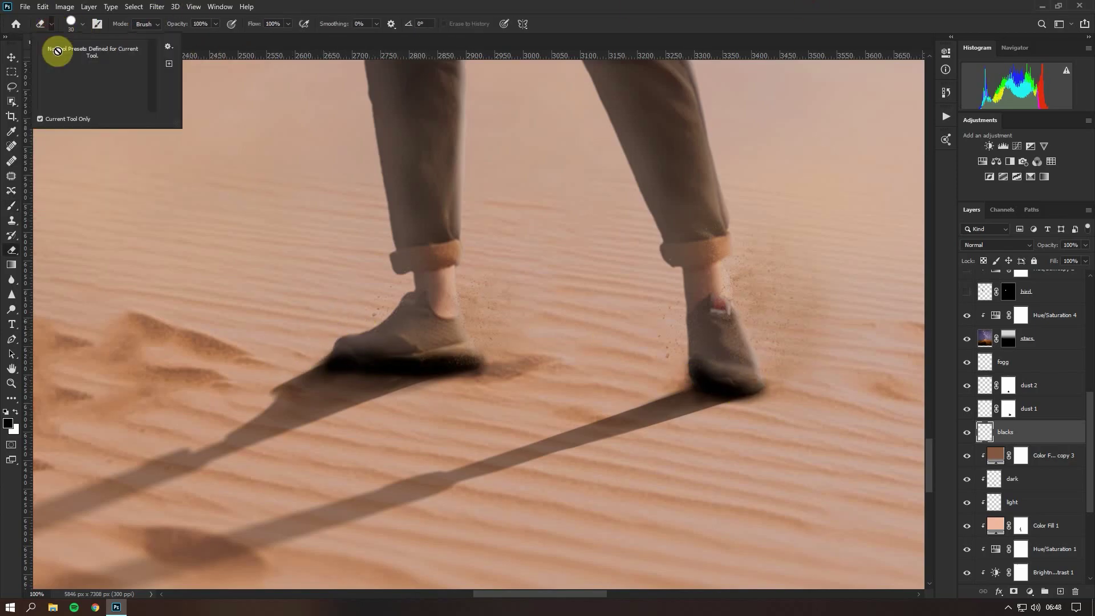
pyautogui.moveTo(136, 86); pyautogui.dragTo(65, 84)
pyautogui.click(367, 334)
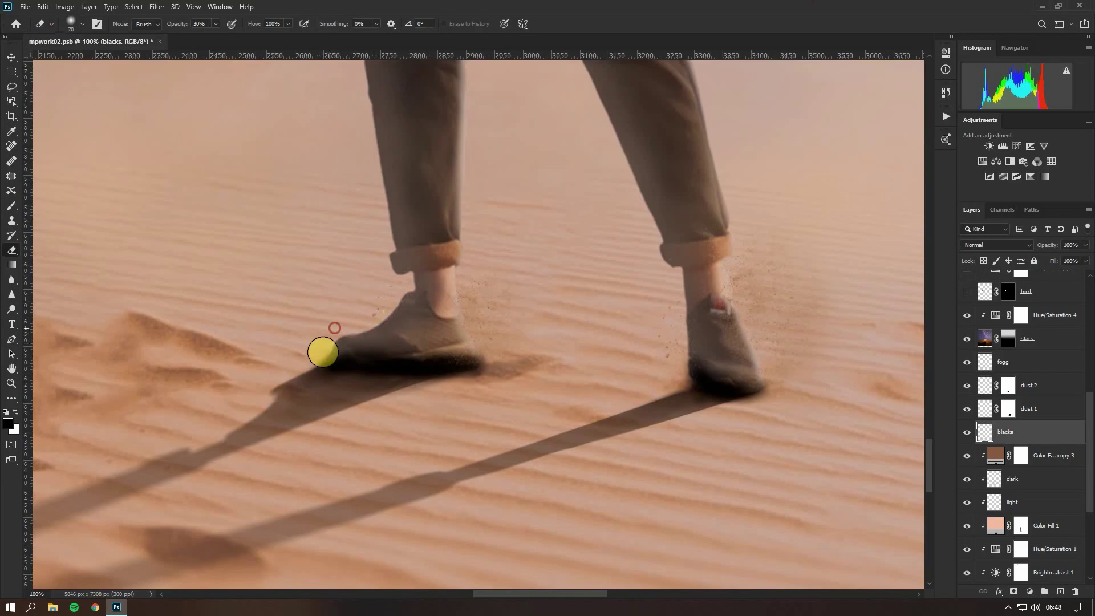
pyautogui.moveTo(536, 337); pyautogui.dragTo(521, 360)
pyautogui.press(']')
pyautogui.press(']')
pyautogui.press(']')
pyautogui.moveTo(657, 374); pyautogui.dragTo(854, 407)
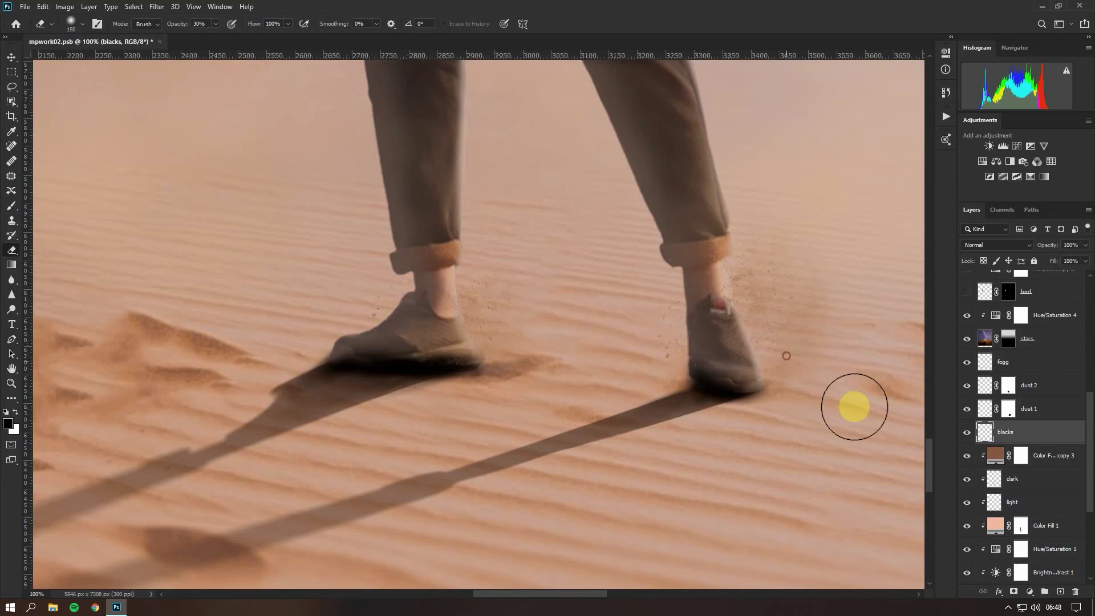
# Step: Duplicate the Color Fill layer and clip it above the blacks layer at 10% opacity
pyautogui.hotkey('ctrl', '-')
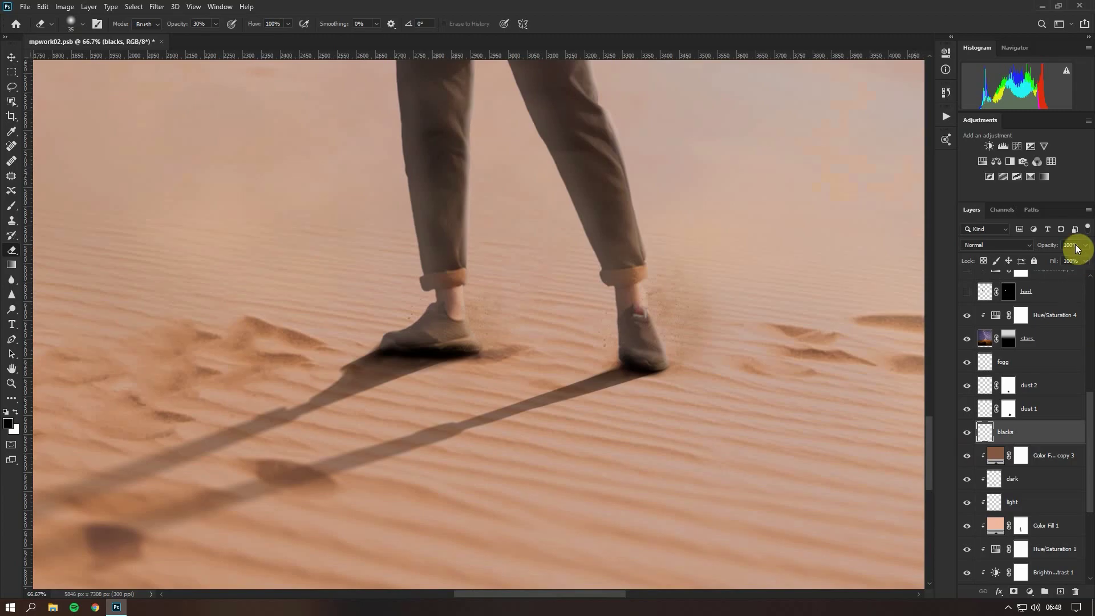
pyautogui.moveTo(1051, 455); pyautogui.dragTo(1051, 444)
pyautogui.rightClick(1014, 432)
pyautogui.click(949, 277)
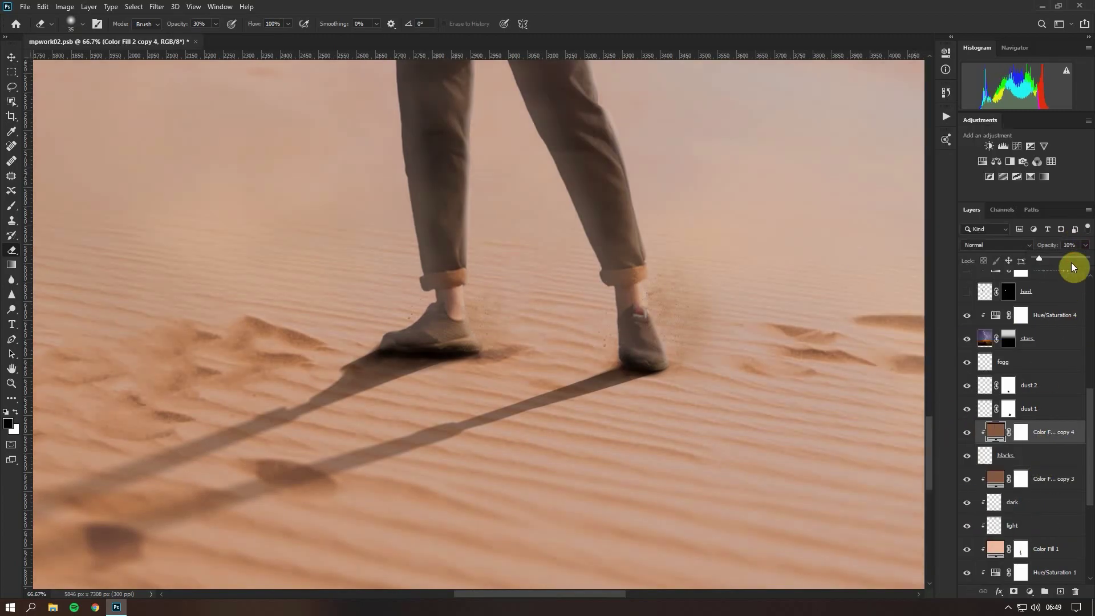
pyautogui.moveTo(1072, 266); pyautogui.dragTo(1045, 259)
pyautogui.hotkey('ctrl', '0')
pyautogui.click(1006, 454)
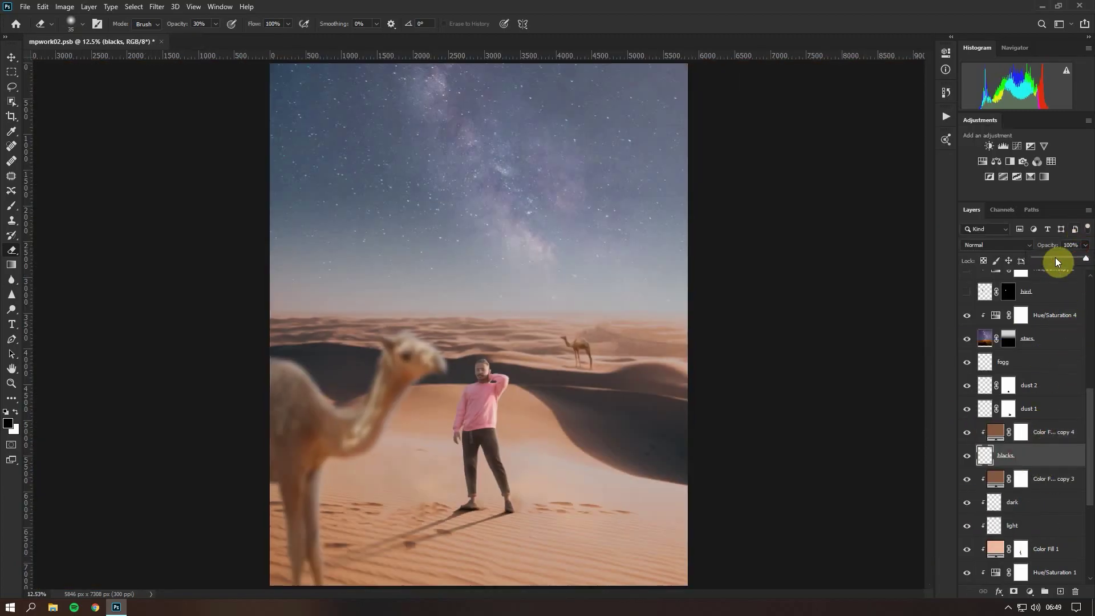
# Step: Hide the hue/saturation copy, name a new layer fogg 2, and load a large fog brush
pyautogui.scroll(5, 964, 490)
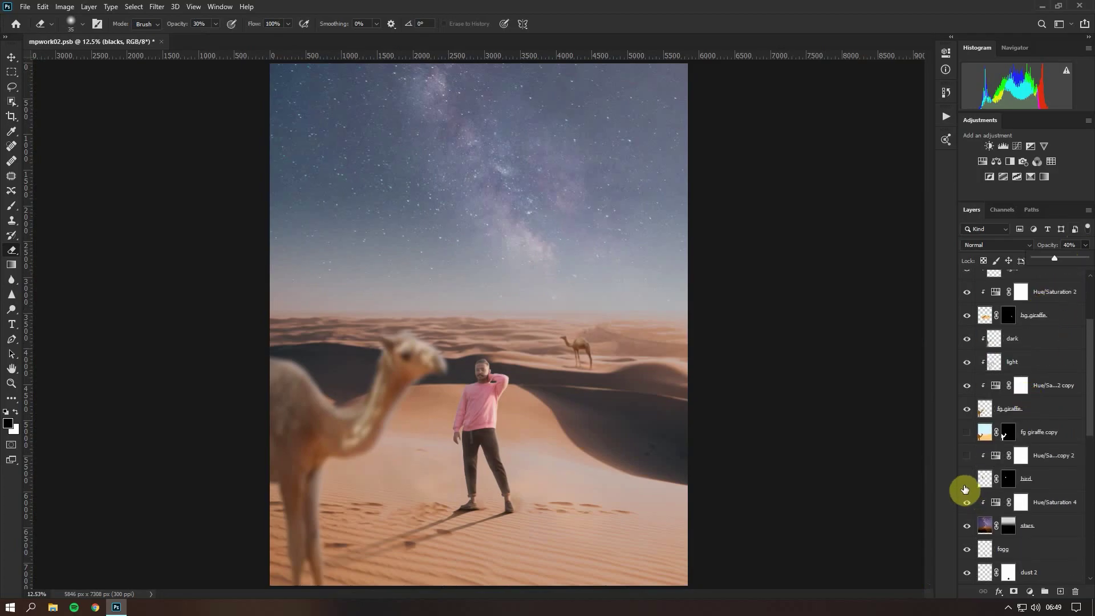
pyautogui.click(970, 455)
pyautogui.scroll(3, 990, 374)
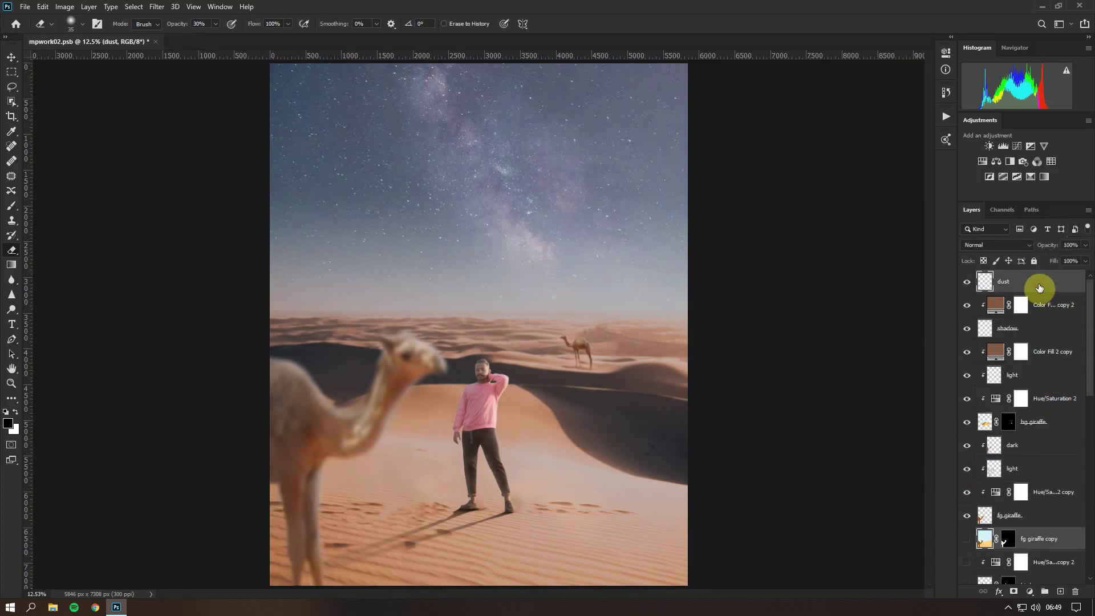
pyautogui.click(1038, 281)
pyautogui.scroll(-5, 1055, 502)
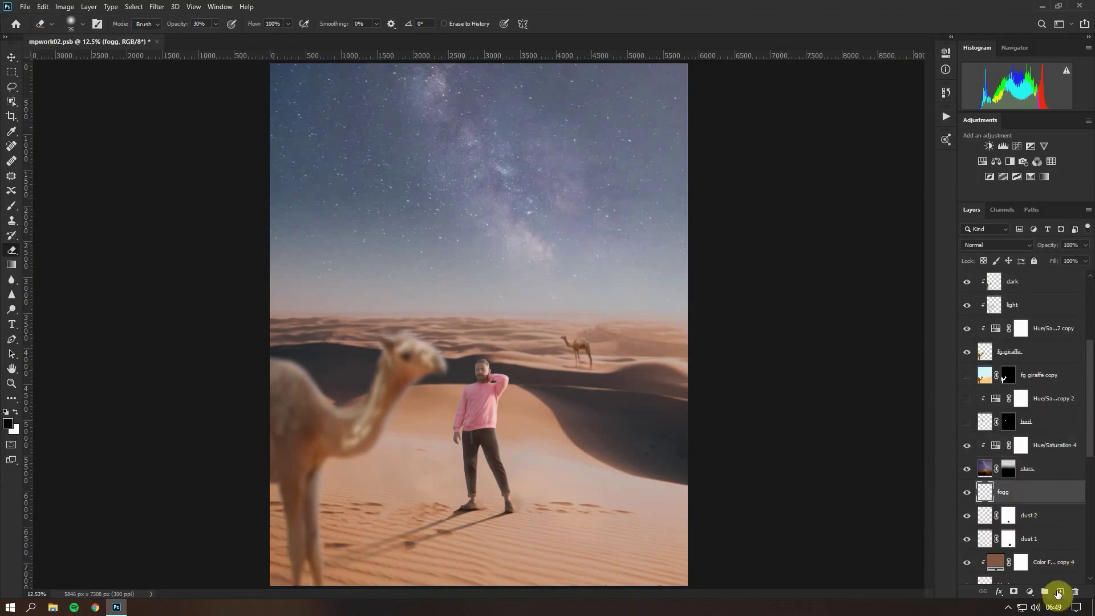
pyautogui.doubleClick(1007, 491)
pyautogui.click(11, 205)
pyautogui.click(82, 24)
pyautogui.moveTo(237, 320); pyautogui.dragTo(237, 581)
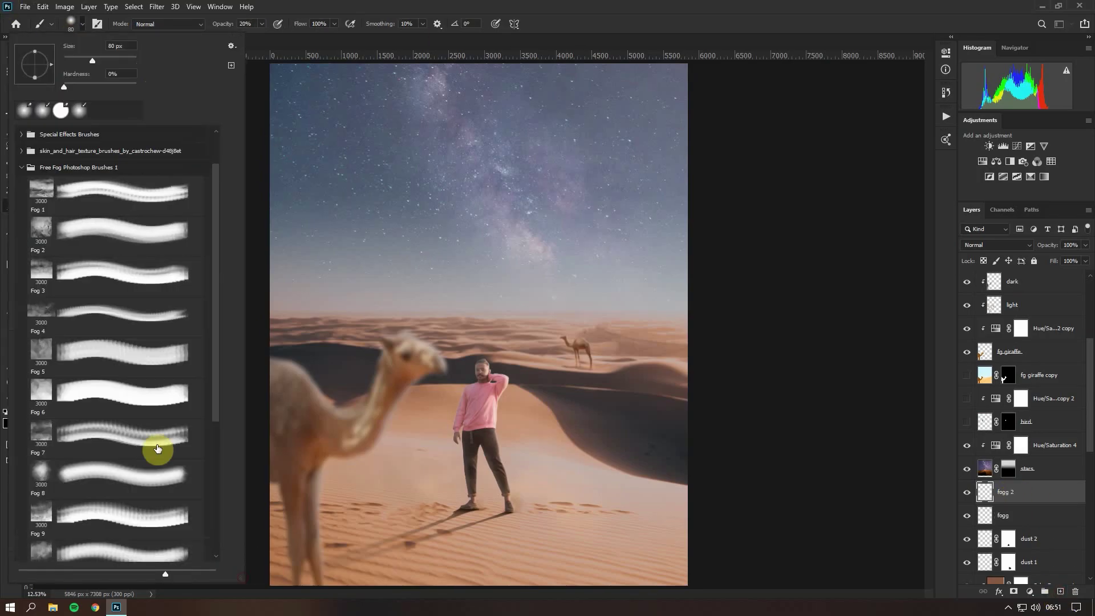
pyautogui.doubleClick(154, 447)
# Step: Paint white fog around the man's feet and legs, erasing the spill over the dark dune
pyautogui.press('x')
pyautogui.click(380, 477)
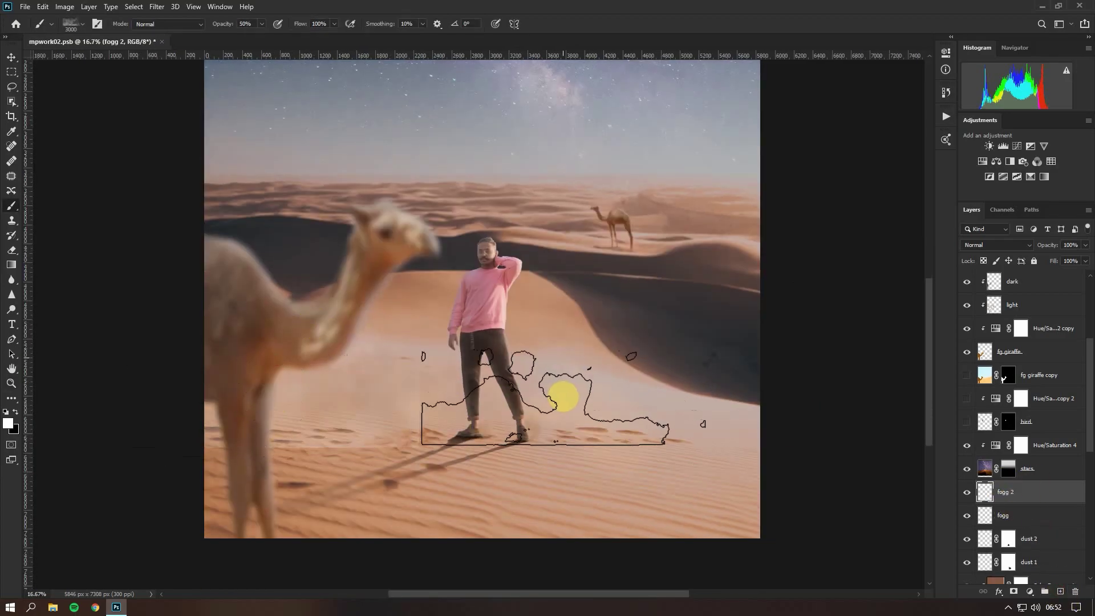
pyautogui.click(561, 393)
pyautogui.press('e')
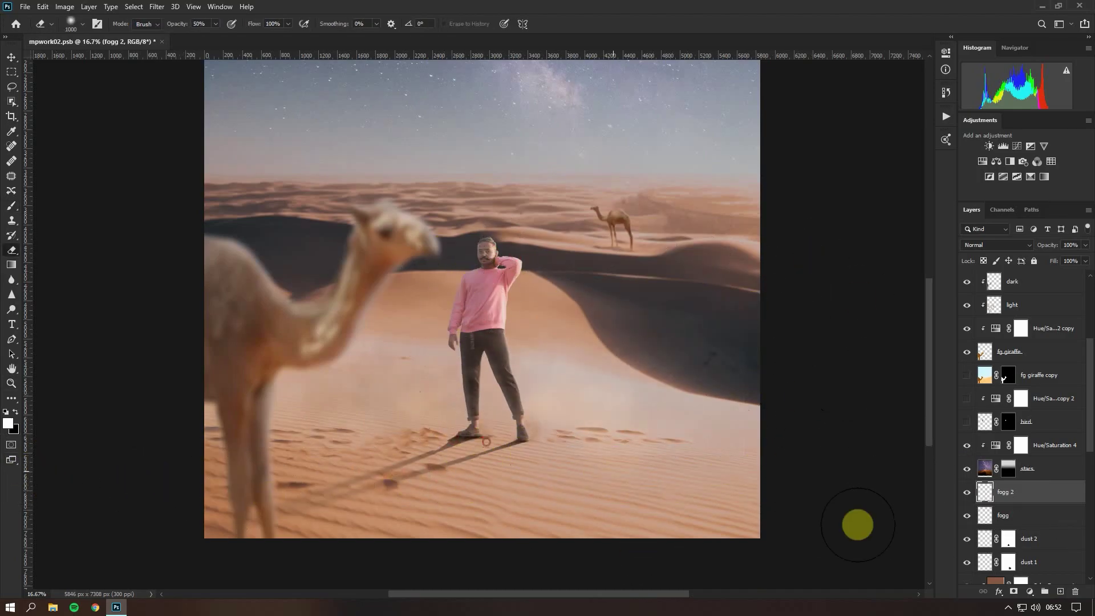
pyautogui.moveTo(819, 384)
pyautogui.mouseDown()
pyautogui.moveTo(711, 266)
pyautogui.moveTo(772, 454)
pyautogui.mouseUp()
pyautogui.hotkey('ctrl', '-')
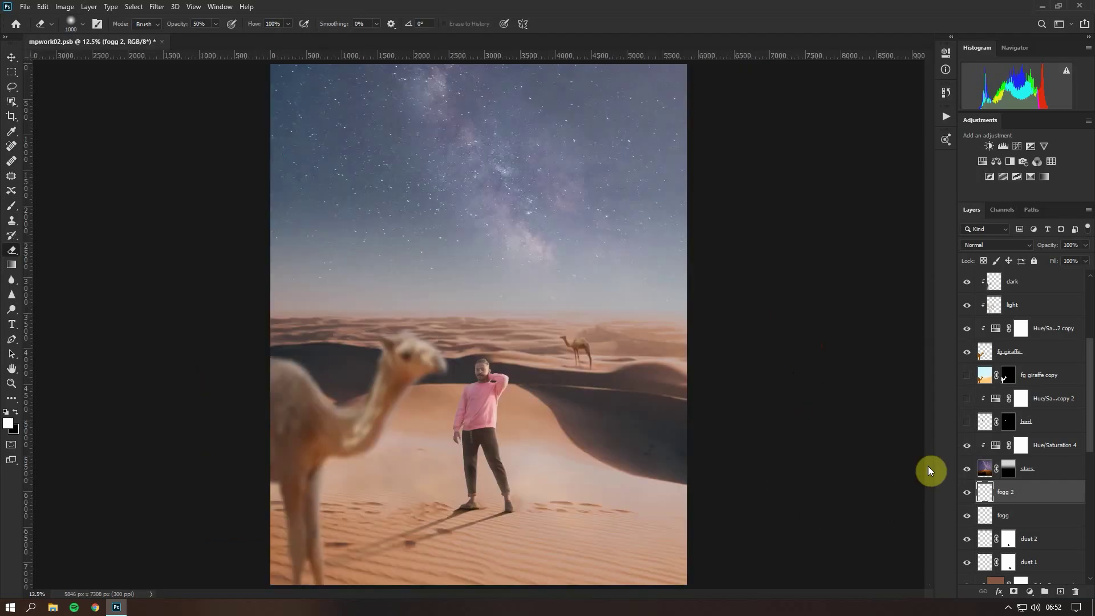
pyautogui.click(1060, 591)
# Step: Add a black-filled layer named black as a temporary backdrop for judging the fog
pyautogui.doubleClick(1002, 281)
pyautogui.write('foo')
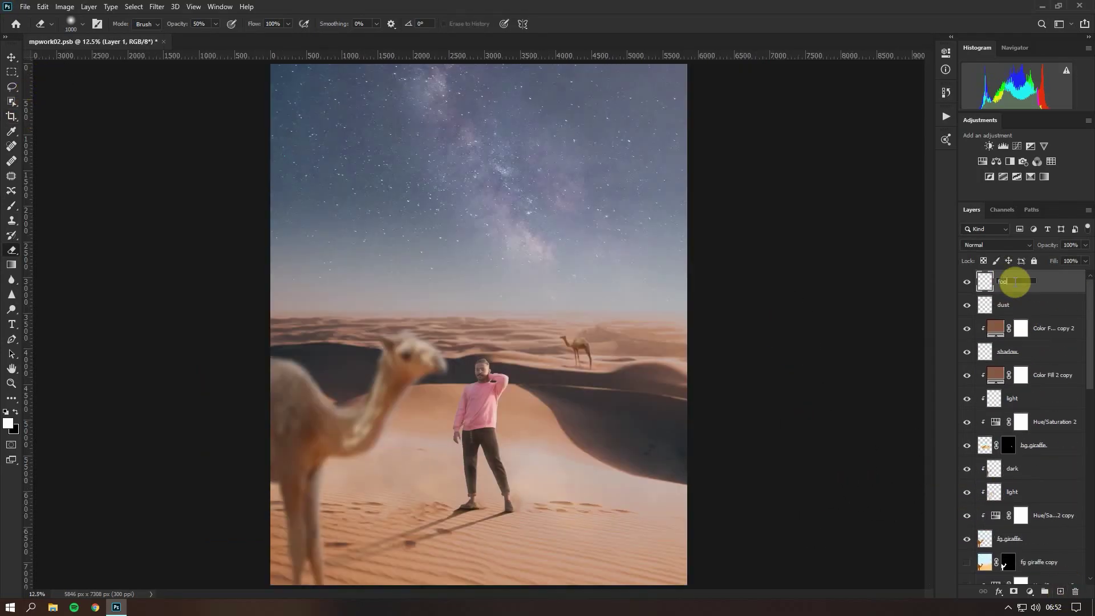
pyautogui.write('b')
pyautogui.click(83, 24)
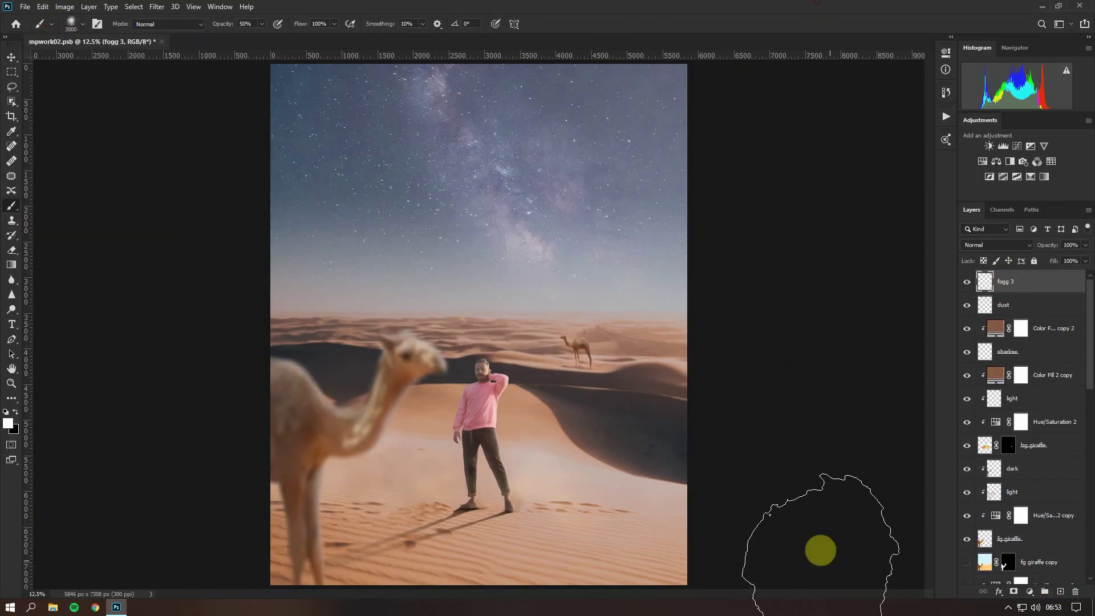
pyautogui.click(1060, 591)
pyautogui.doubleClick(1004, 305)
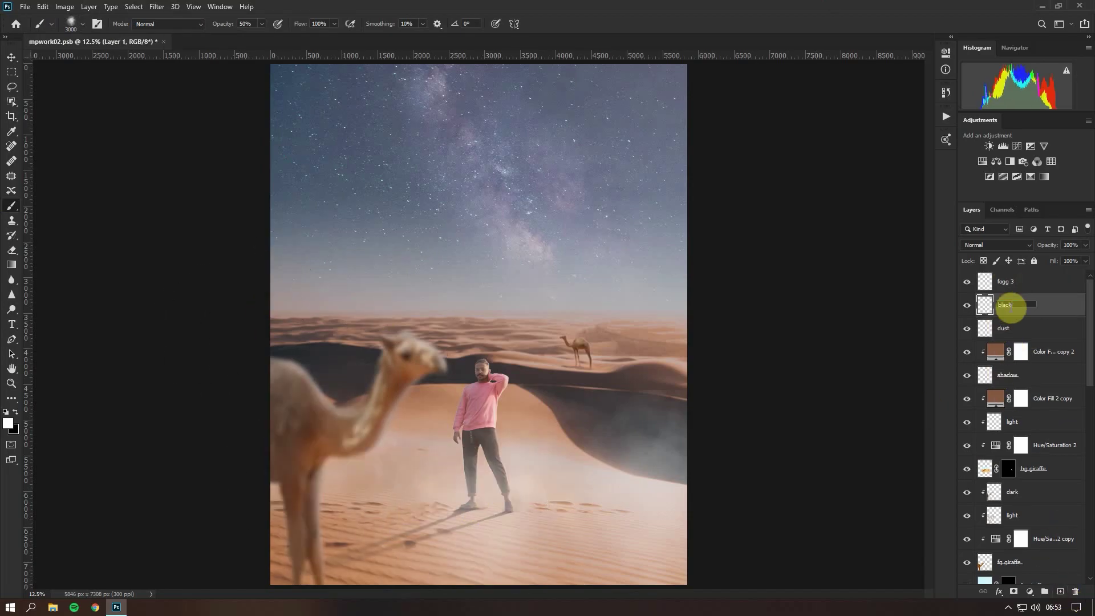
pyautogui.write('black')
pyautogui.press('Return')
pyautogui.hotkey('ctrl', 'BackSpace')
pyautogui.moveTo(1091, 244); pyautogui.dragTo(1075, 228)
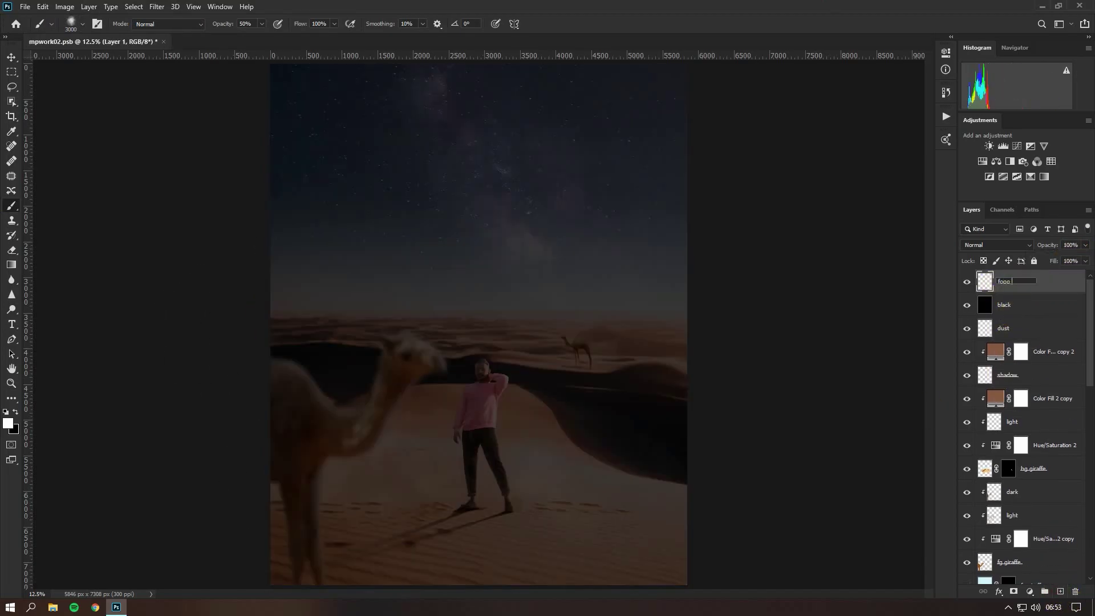
# Step: Name the fog layer fogg 3, paint a fog cloud near the man's feet, and hide black
pyautogui.write('3')
pyautogui.press('Return')
pyautogui.click(654, 502)
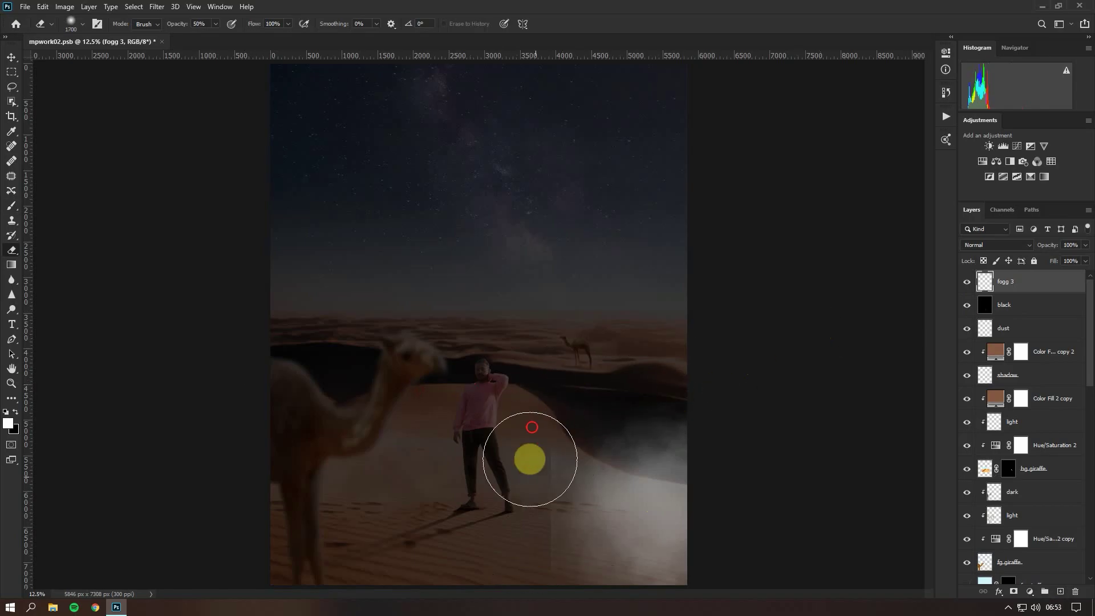
pyautogui.click(531, 454)
pyautogui.click(967, 305)
# Step: Move the fog and stretch it wide across the dunes toward the lower left
pyautogui.press('v')
pyautogui.moveTo(627, 491); pyautogui.dragTo(521, 416)
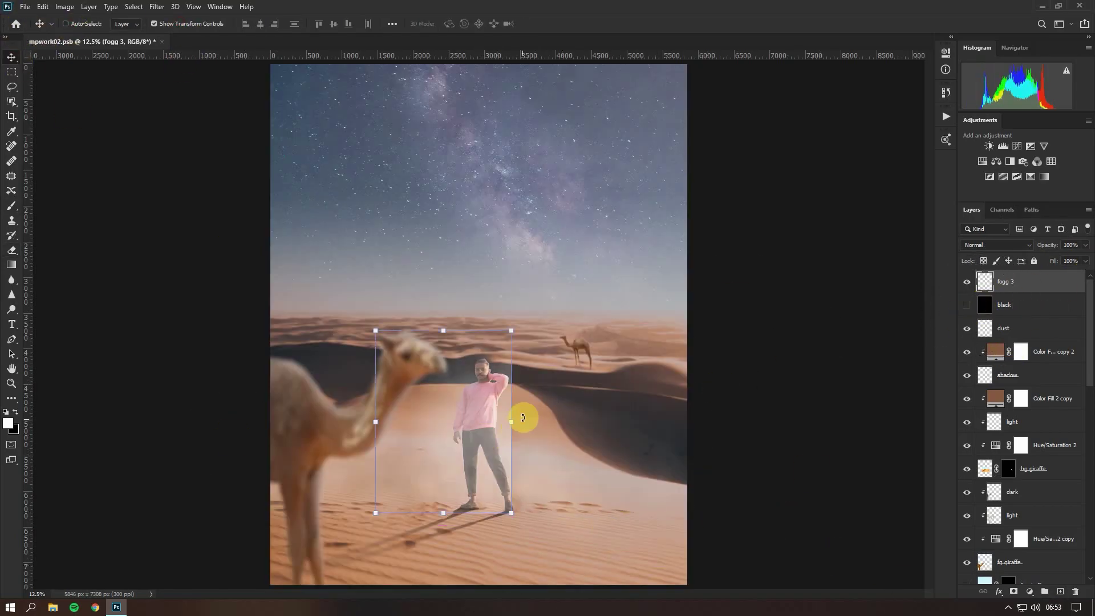
pyautogui.hotkey('ctrl', 't')
pyautogui.moveTo(774, 439); pyautogui.dragTo(880, 472)
pyautogui.moveTo(621, 571); pyautogui.dragTo(673, 339)
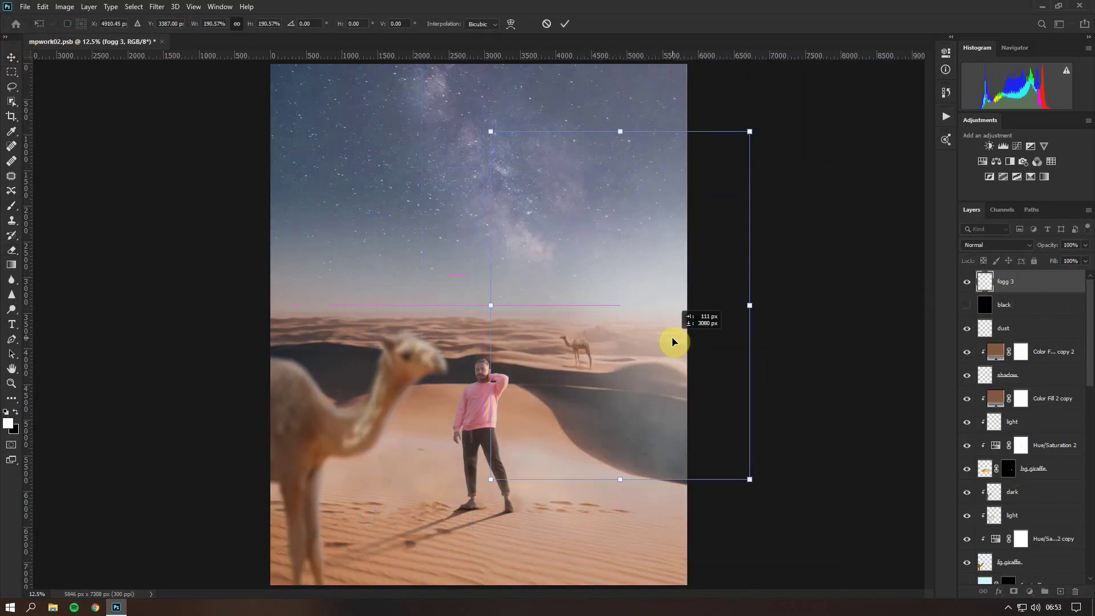
pyautogui.moveTo(618, 129)
pyautogui.mouseDown()
pyautogui.moveTo(799, 398)
pyautogui.moveTo(302, 355)
pyautogui.moveTo(342, 435)
pyautogui.mouseUp()
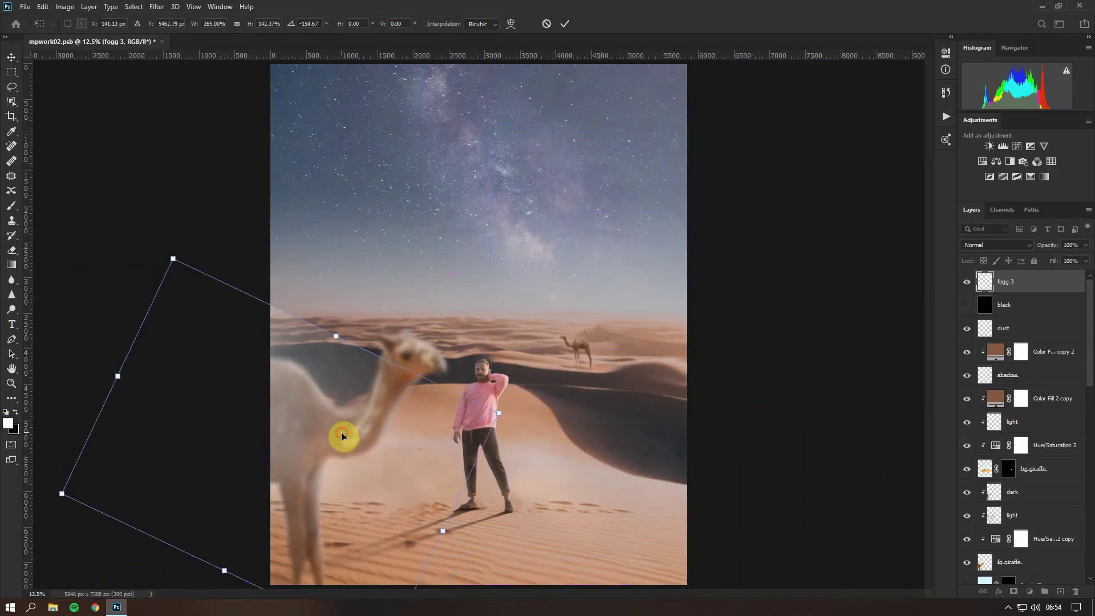
pyautogui.press('Return')
# Step: Duplicate the fog layer, rotate the copy, and delete the black backing layer
pyautogui.press('e')
pyautogui.hotkey('ctrl', 'j')
pyautogui.hotkey('ctrl', 't')
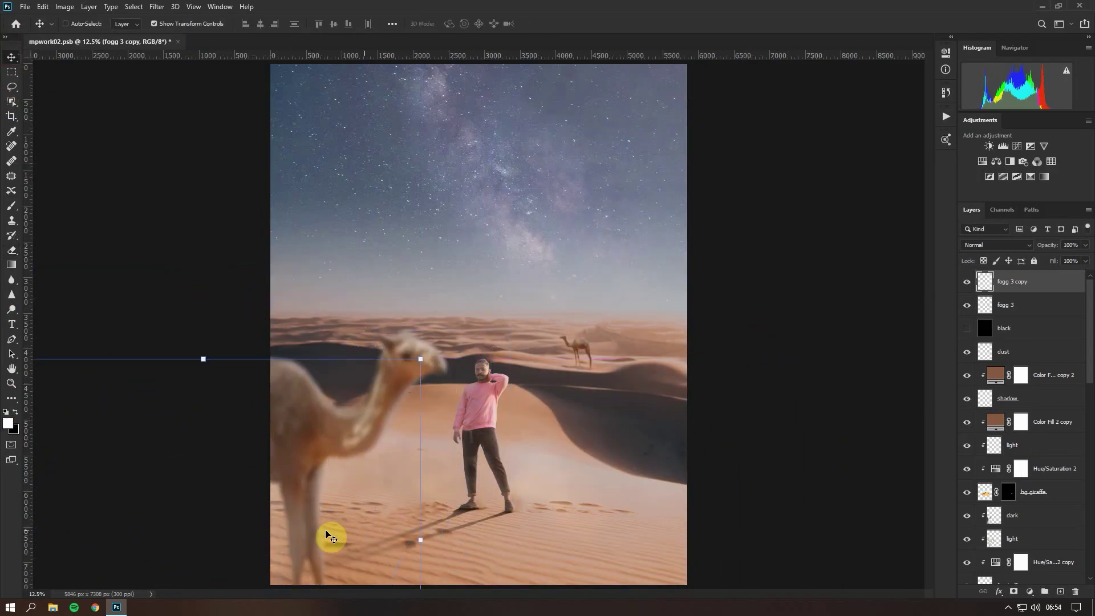
pyautogui.moveTo(733, 335)
pyautogui.mouseDown()
pyautogui.moveTo(611, 508)
pyautogui.moveTo(631, 342)
pyautogui.moveTo(533, 416)
pyautogui.moveTo(601, 571)
pyautogui.moveTo(655, 471)
pyautogui.mouseUp()
pyautogui.press('Return')
pyautogui.moveTo(1011, 305); pyautogui.dragTo(1036, 299)
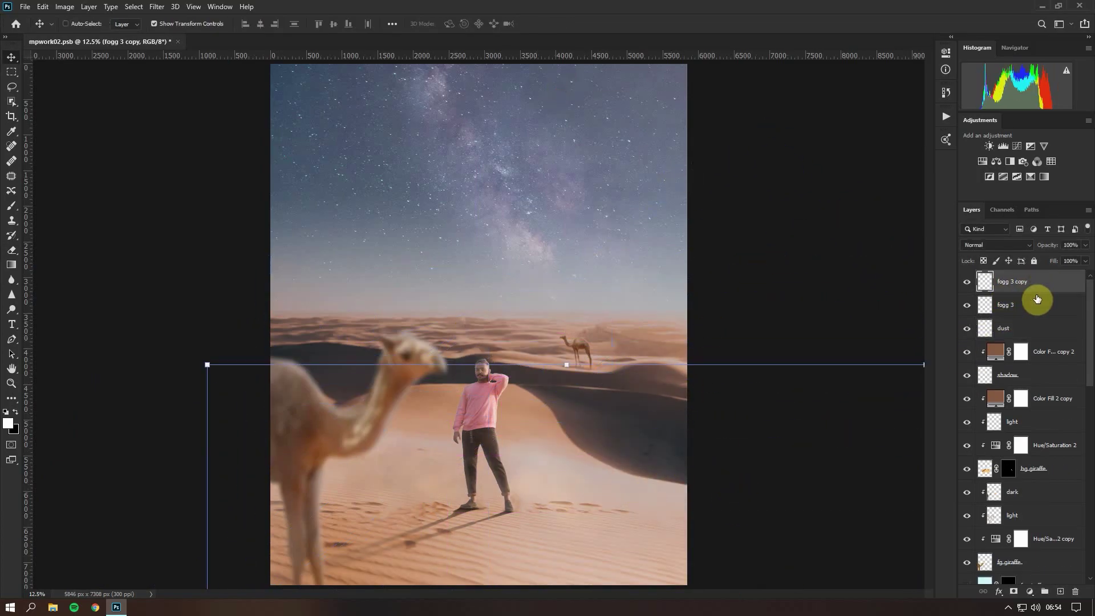
# Step: Stamp all visible layers into a new layer named merge and launch the Camera Raw Filter
pyautogui.hotkey('ctrl', 'alt', 'shift', 'e')
pyautogui.doubleClick(1007, 281)
pyautogui.write('merge')
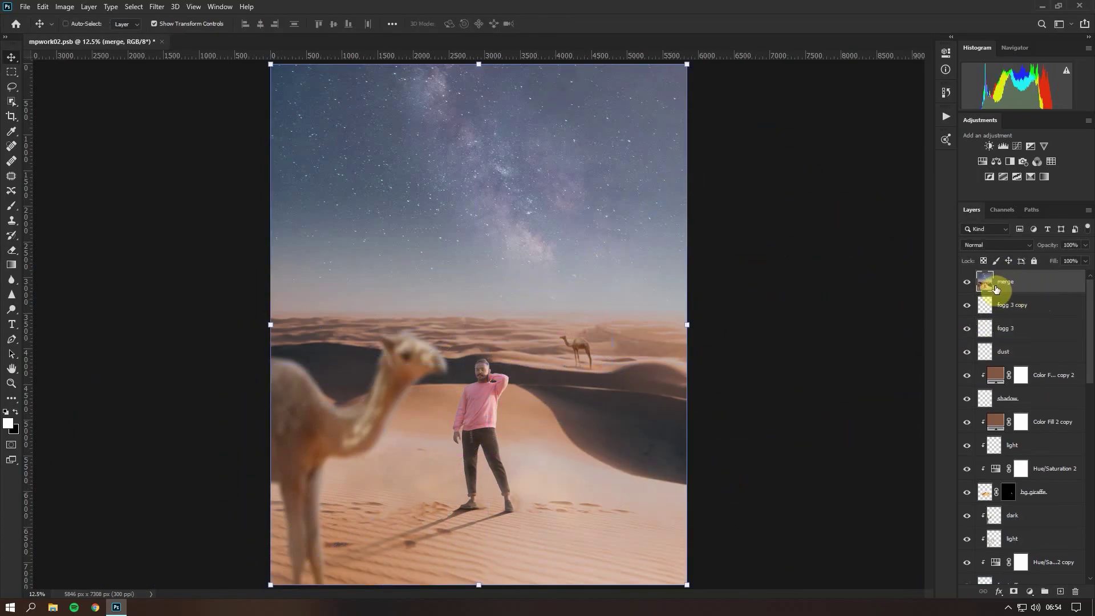
pyautogui.rightClick(1022, 281)
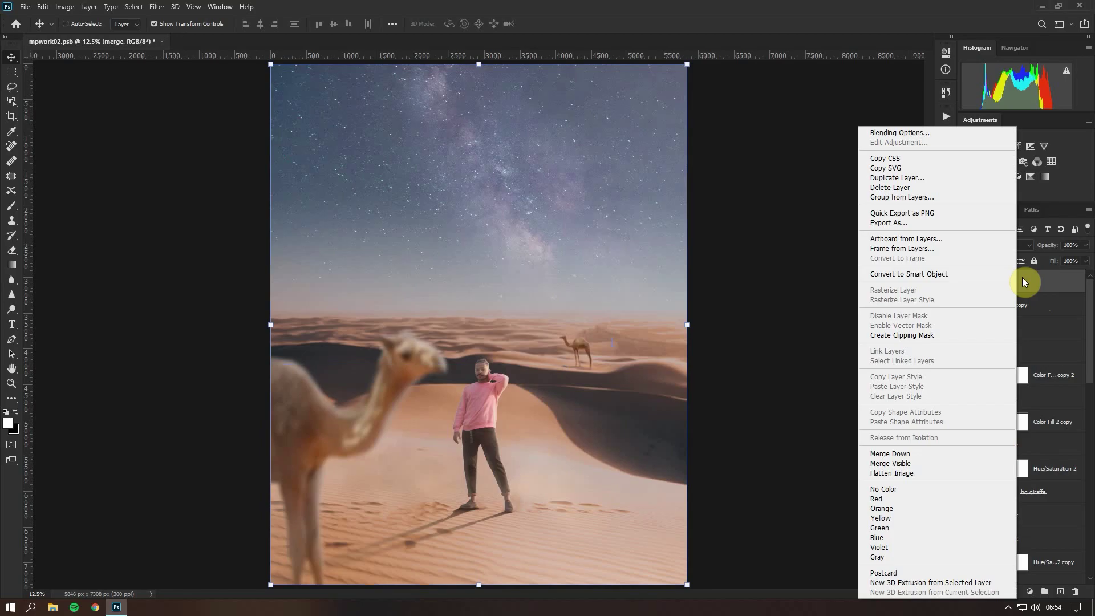
pyautogui.press('Escape')
pyautogui.click(12, 205)
pyautogui.click(157, 6)
pyautogui.click(178, 76)
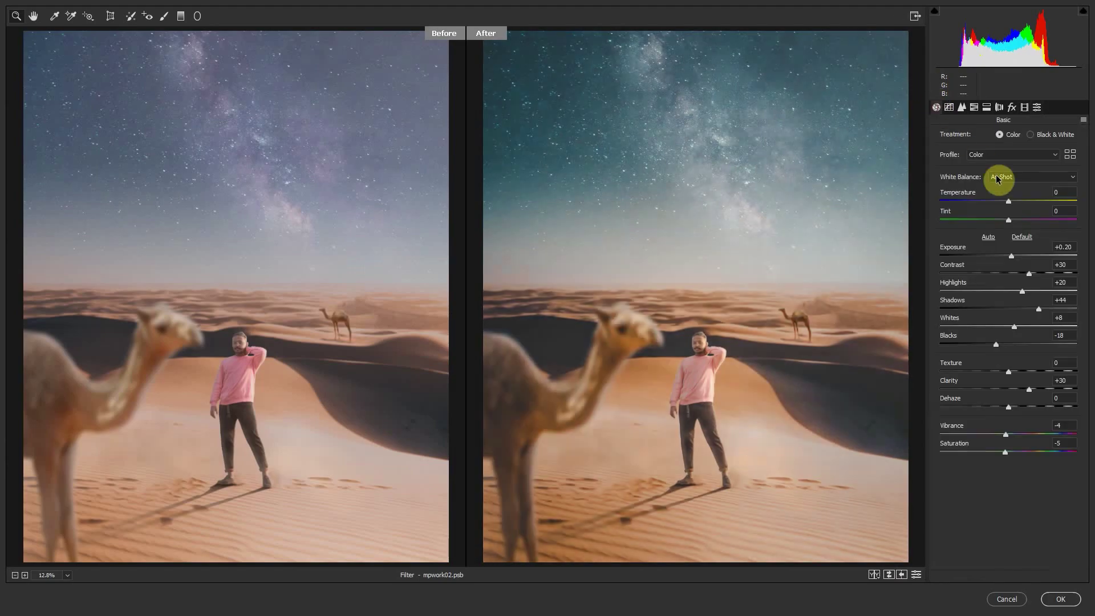
# Step: Reset Blacks, Shadows and Clarity; set Exposure +0.25, Whites +45, Dehaze +15, Contrast +5
pyautogui.moveTo(999, 199); pyautogui.dragTo(999, 222)
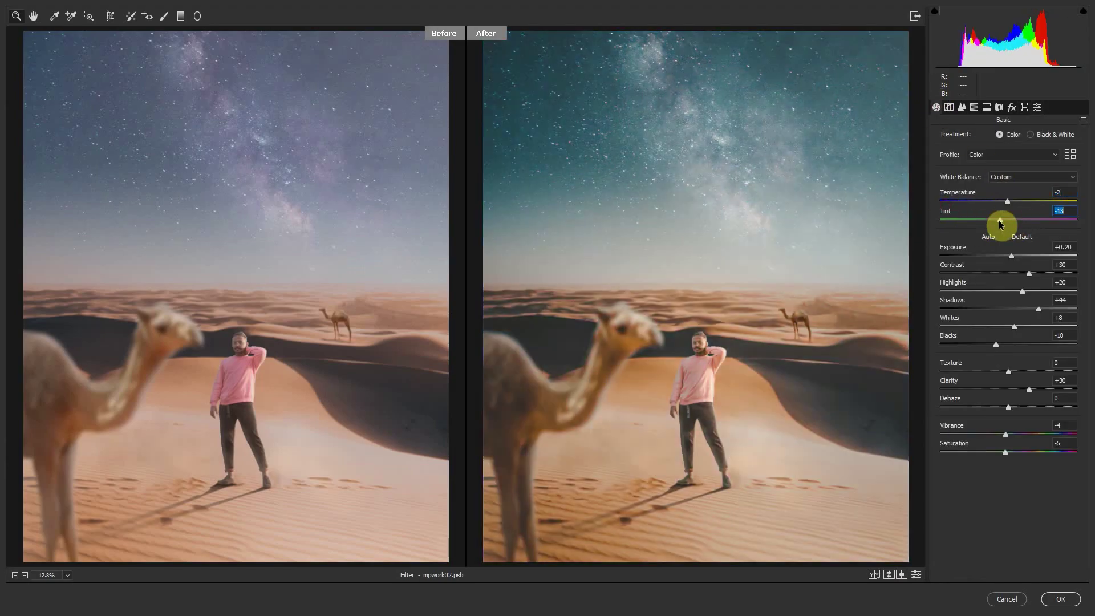
pyautogui.doubleClick(1038, 309)
pyautogui.click(996, 345)
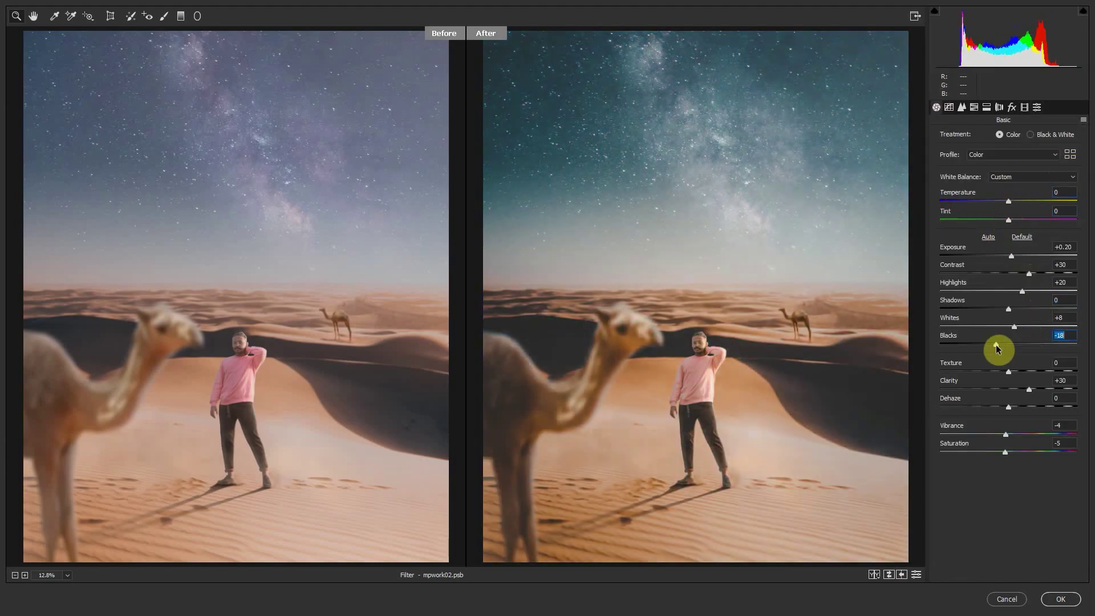
pyautogui.moveTo(1011, 256); pyautogui.dragTo(1013, 255)
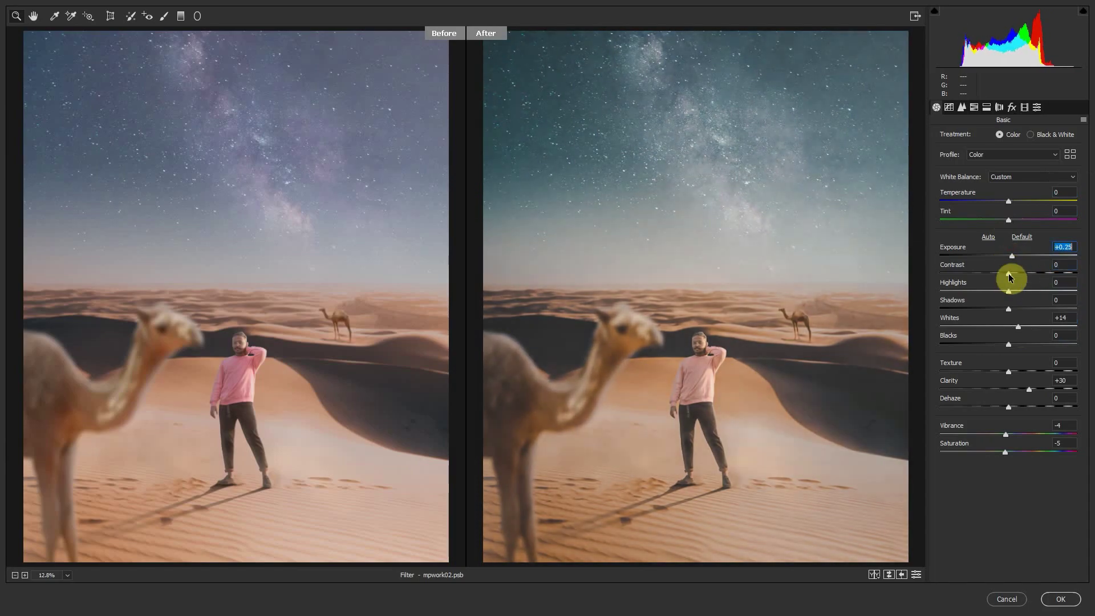
pyautogui.moveTo(1011, 310)
pyautogui.mouseDown()
pyautogui.moveTo(1027, 309)
pyautogui.moveTo(1008, 344)
pyautogui.moveTo(1015, 372)
pyautogui.mouseUp()
pyautogui.click(1008, 389)
pyautogui.moveTo(1008, 407)
pyautogui.mouseDown()
pyautogui.moveTo(1067, 405)
pyautogui.moveTo(1020, 406)
pyautogui.mouseUp()
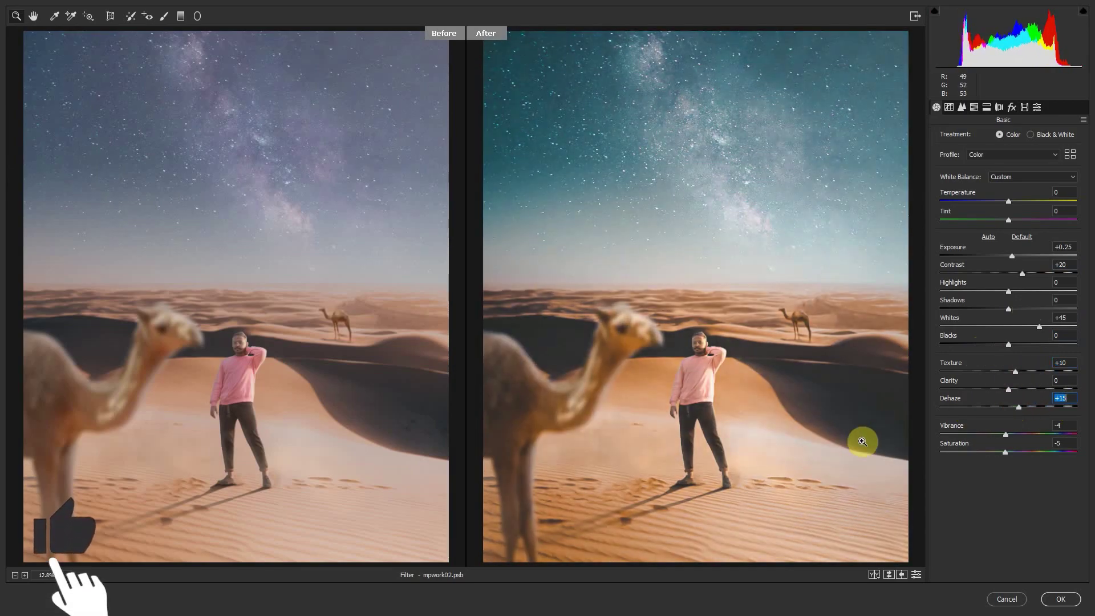
pyautogui.moveTo(1022, 273); pyautogui.dragTo(1012, 274)
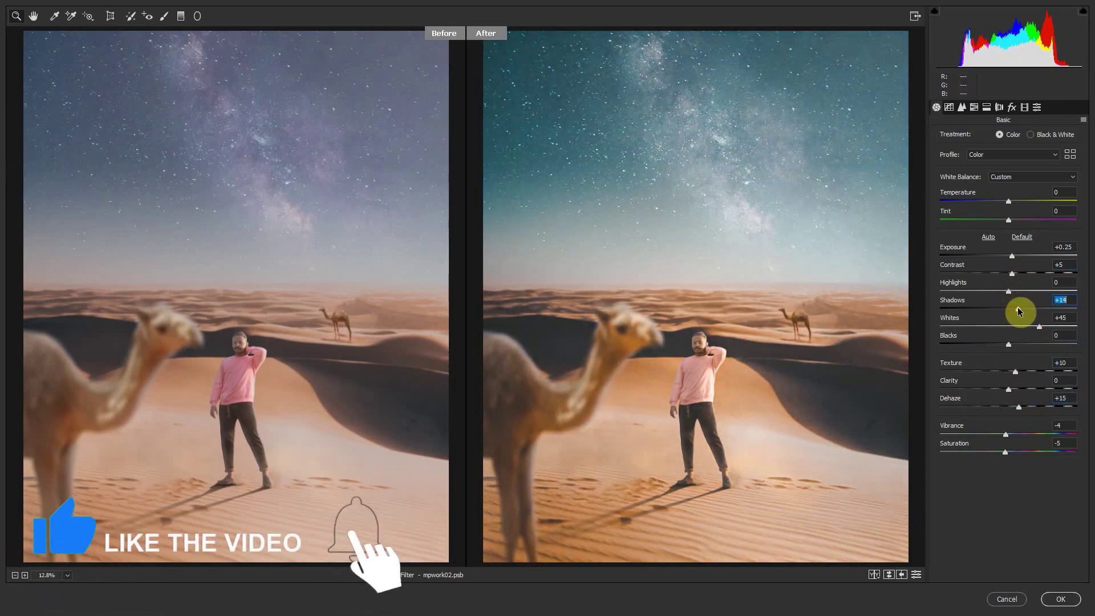
pyautogui.click(1070, 154)
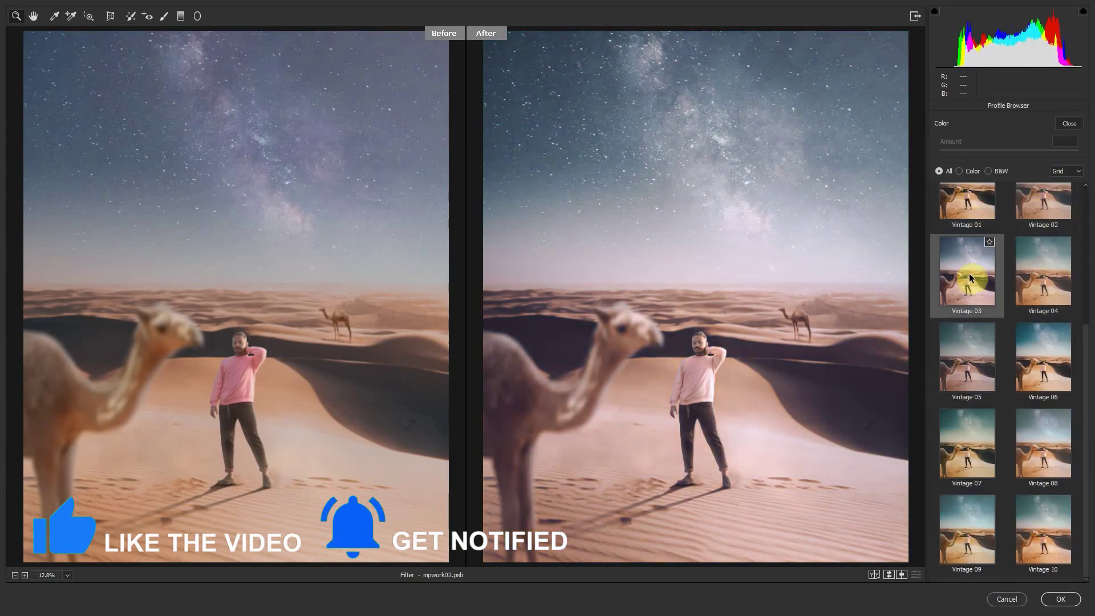
# Step: Apply the Vintage 01 profile at about 85, with Shadows +15 and Clarity +27
pyautogui.scroll(10, 1087, 289)
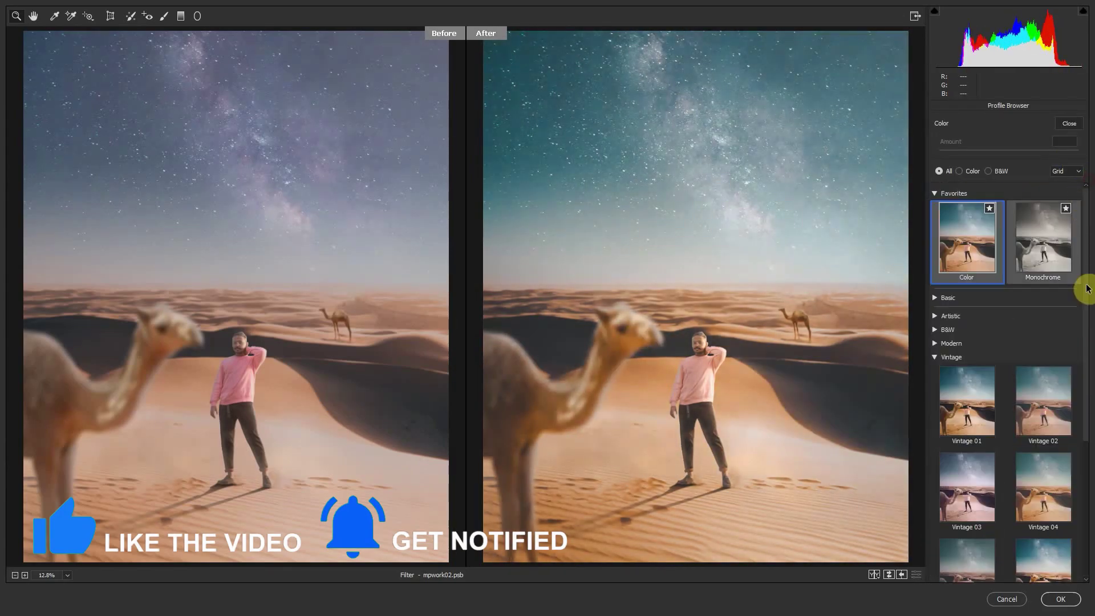
pyautogui.click(935, 359)
pyautogui.click(967, 236)
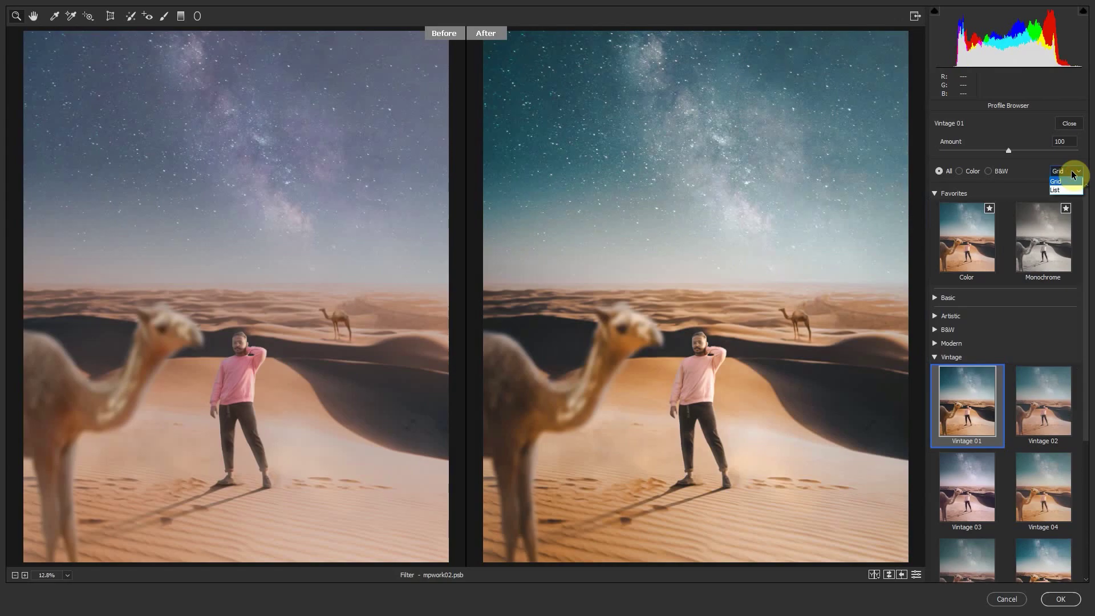
pyautogui.click(1069, 123)
pyautogui.moveTo(1009, 179)
pyautogui.mouseDown()
pyautogui.moveTo(1048, 181)
pyautogui.moveTo(998, 182)
pyautogui.mouseUp()
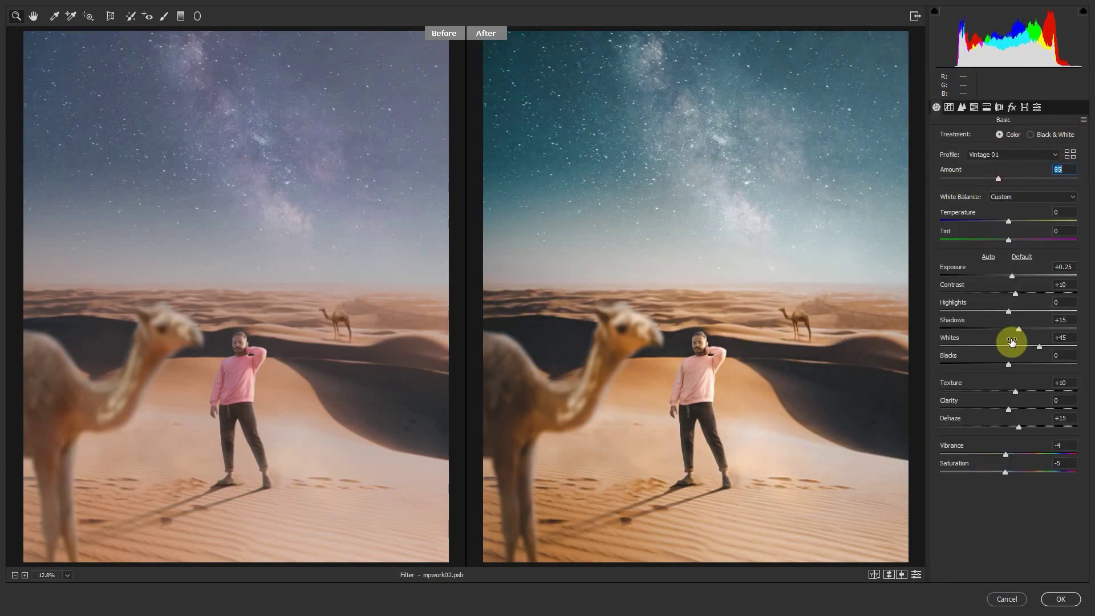
pyautogui.moveTo(1023, 330); pyautogui.dragTo(1019, 328)
pyautogui.moveTo(1008, 409); pyautogui.dragTo(1028, 409)
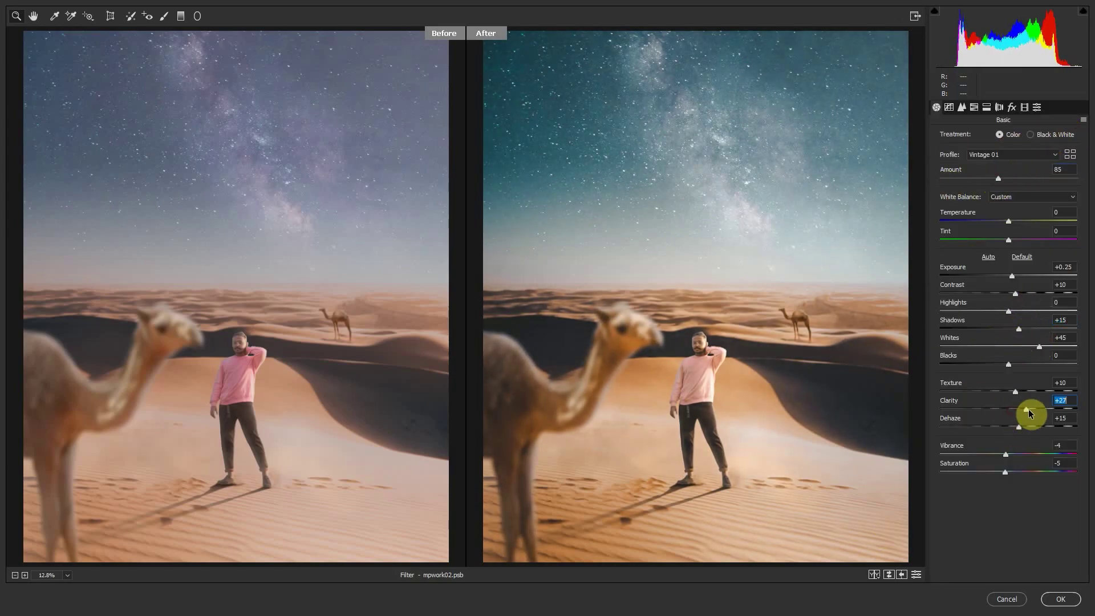
# Step: Set sharpening to 20, lower Blues saturation and luminance, raise the profile amount to 130, and apply
pyautogui.click(962, 107)
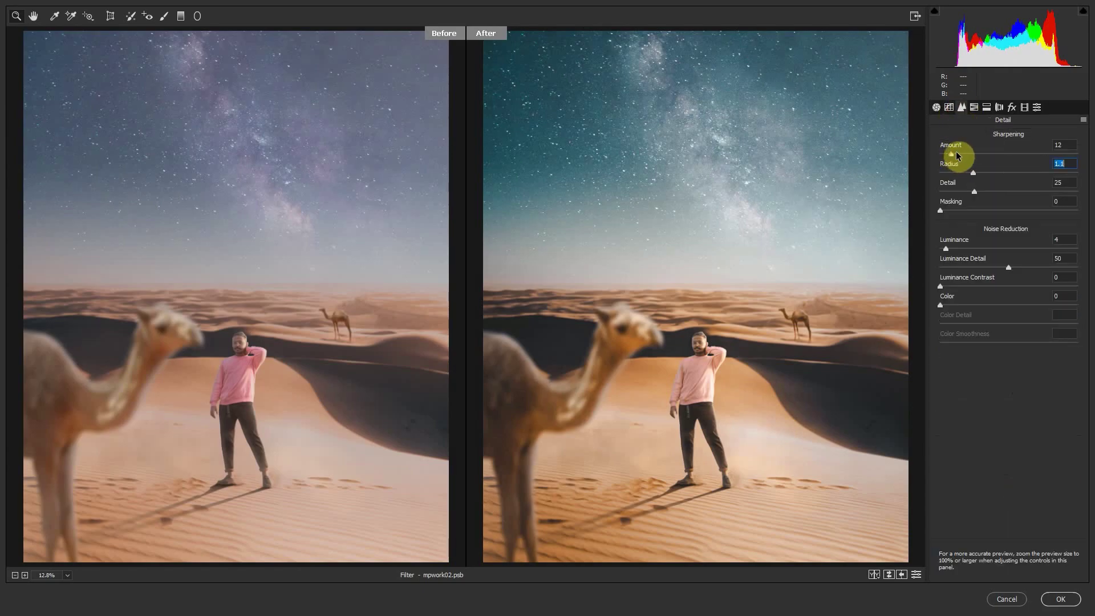
pyautogui.moveTo(954, 154); pyautogui.dragTo(958, 154)
pyautogui.click(974, 108)
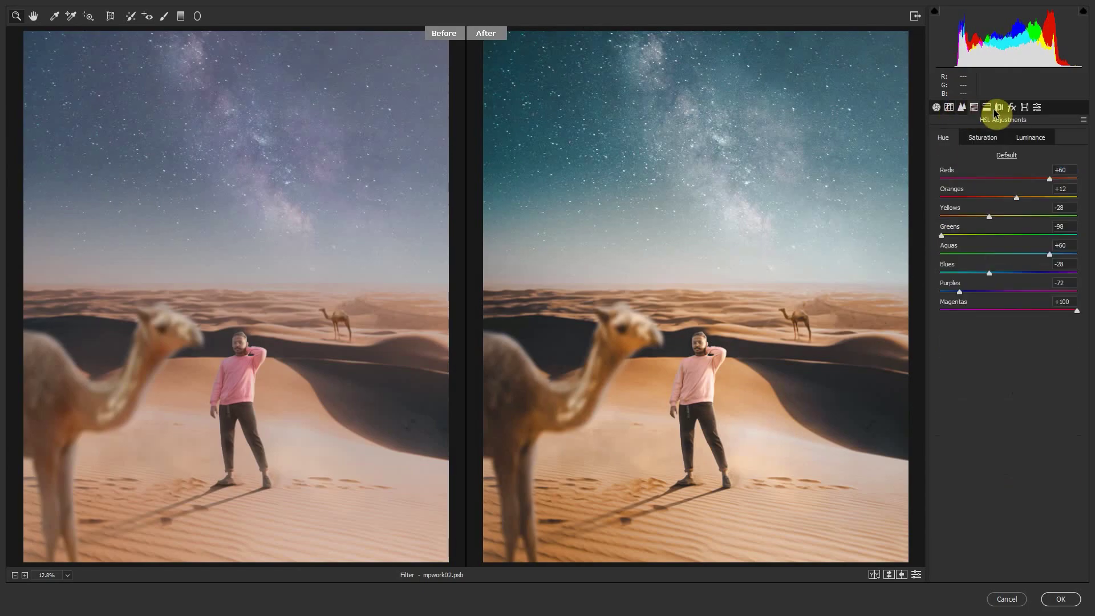
pyautogui.click(983, 137)
pyautogui.moveTo(1040, 262); pyautogui.dragTo(1021, 260)
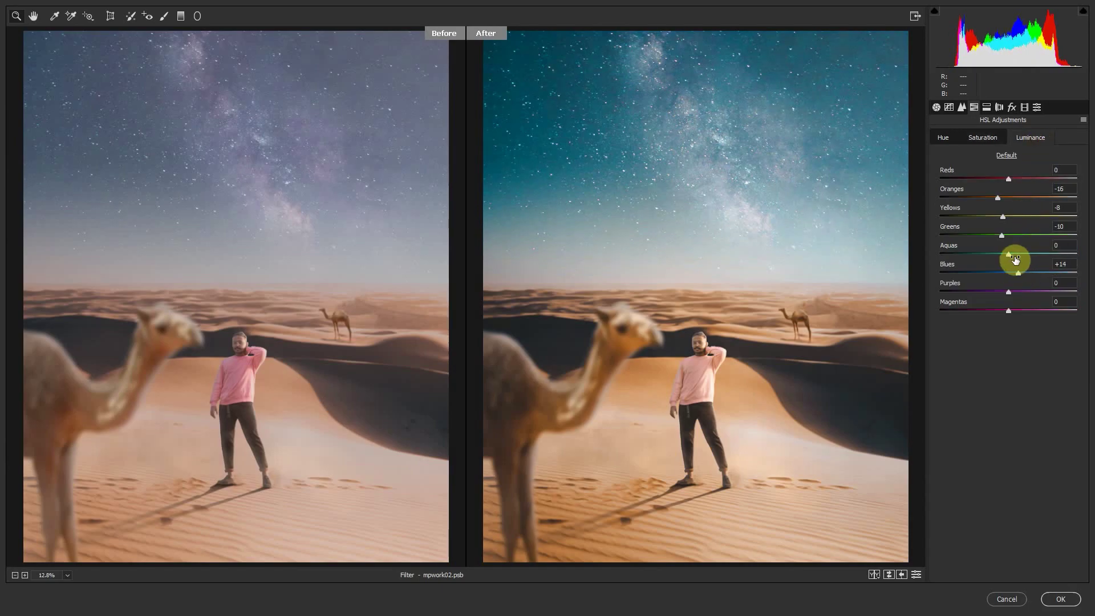
pyautogui.moveTo(998, 277); pyautogui.dragTo(1004, 276)
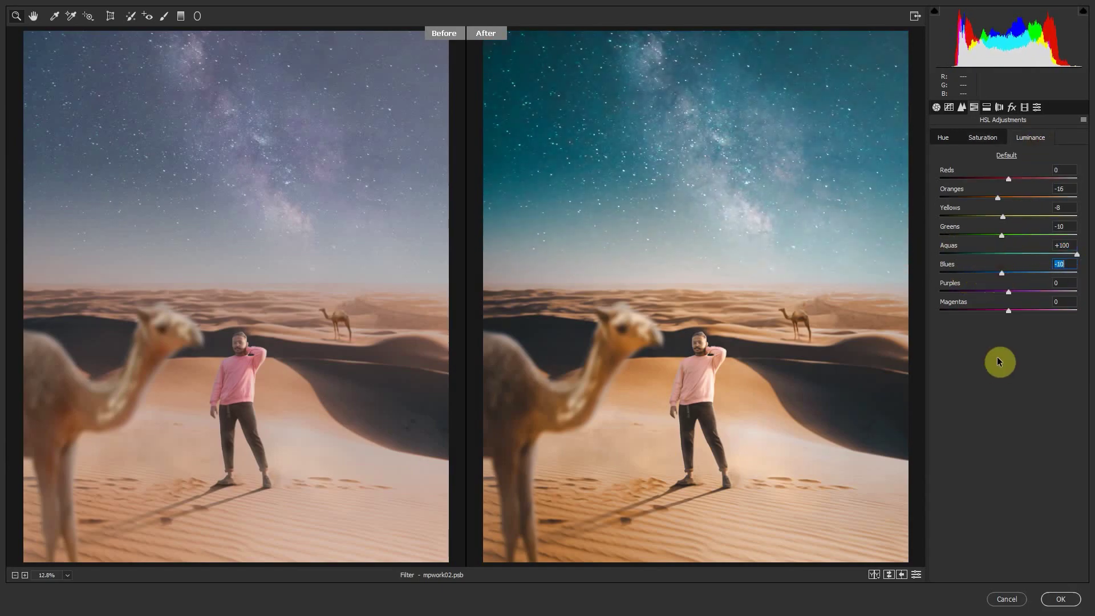
pyautogui.click(936, 107)
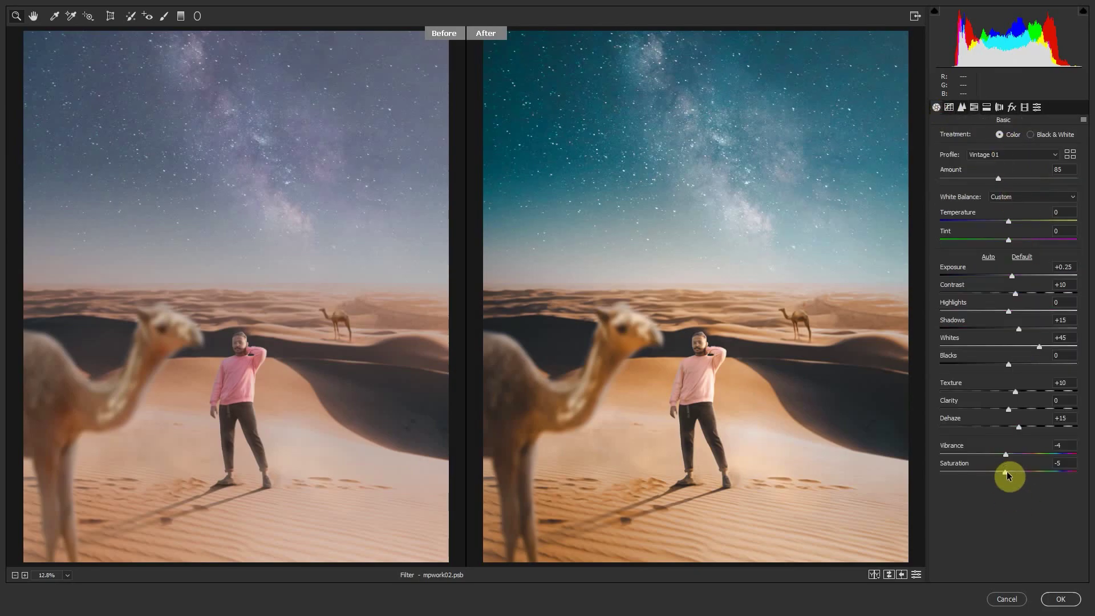
pyautogui.moveTo(998, 178); pyautogui.dragTo(1027, 179)
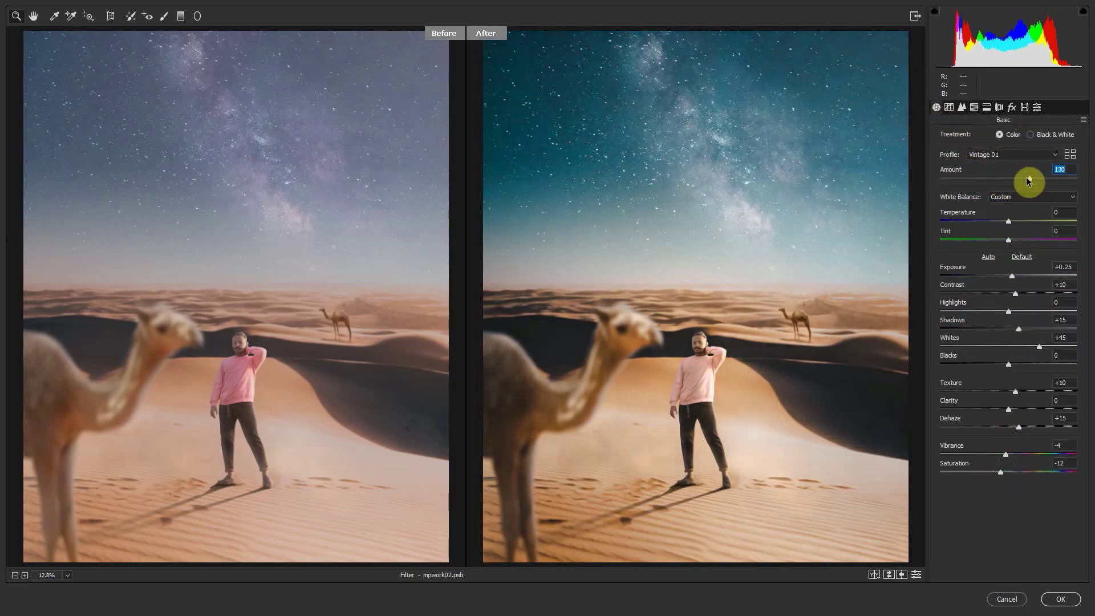
pyautogui.press('Return')
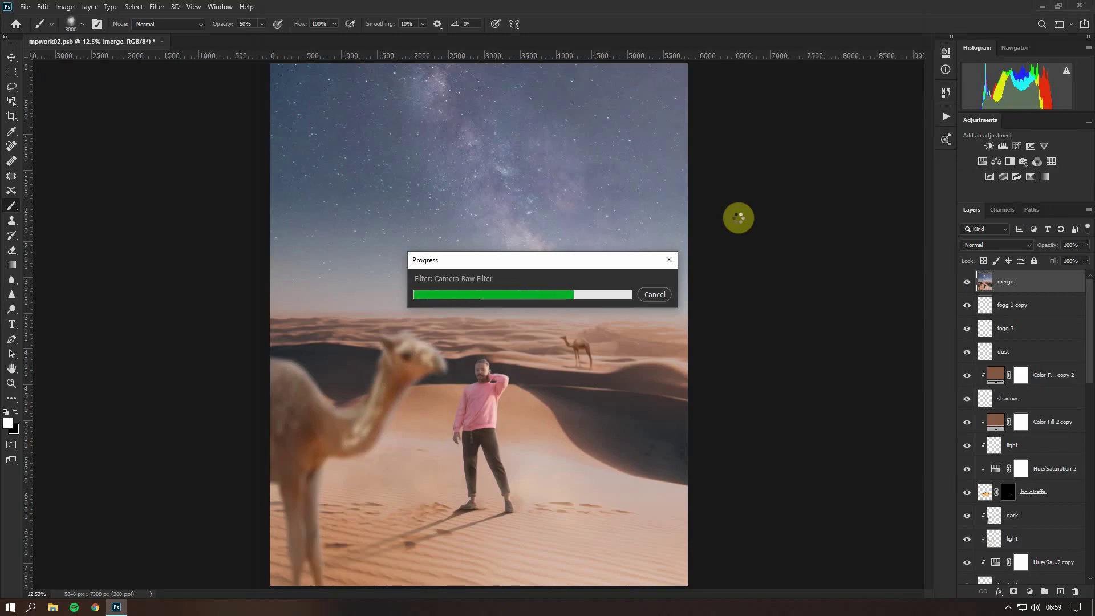
# Step: Add a Color Lookup layer using the FoggyNight LUT with Multiply blending
pyautogui.click(967, 281)
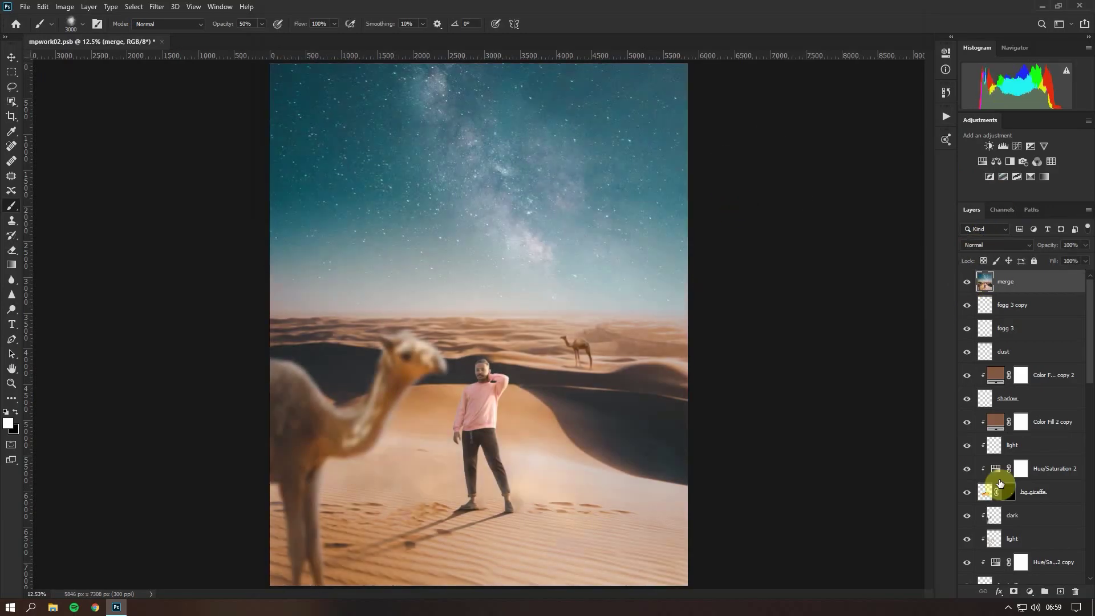
pyautogui.click(1036, 533)
pyautogui.click(888, 87)
pyautogui.click(889, 254)
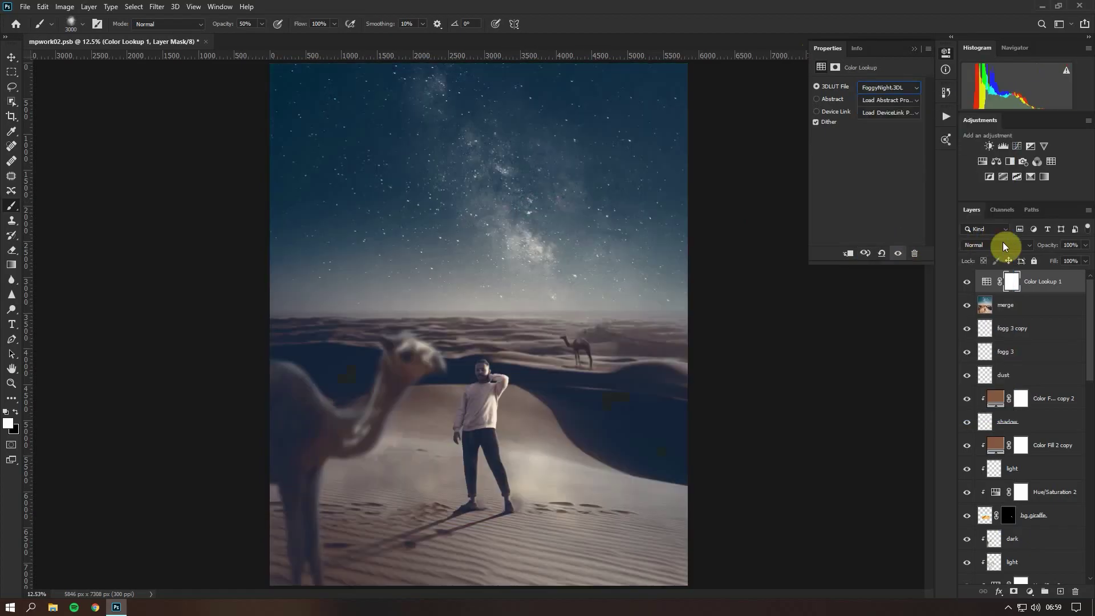
pyautogui.click(997, 245)
pyautogui.click(980, 283)
pyautogui.click(981, 247)
pyautogui.click(982, 287)
pyautogui.click(948, 54)
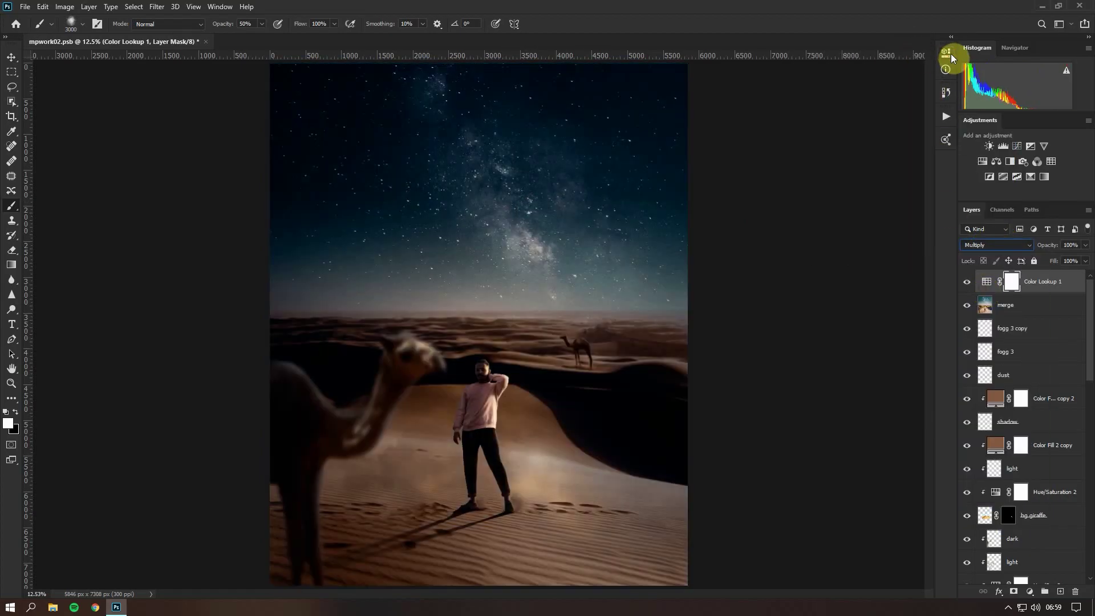
pyautogui.click(948, 149)
pyautogui.click(752, 207)
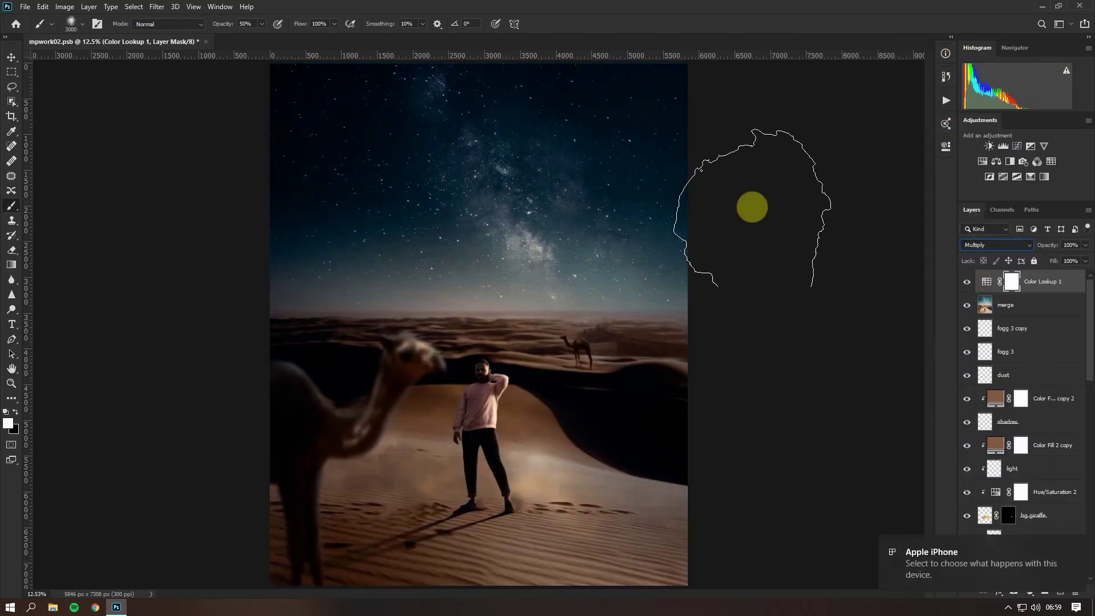
# Step: Pick the Fog 8 brush at 70% opacity and paint the sweater back through the lookup mask
pyautogui.click(71, 24)
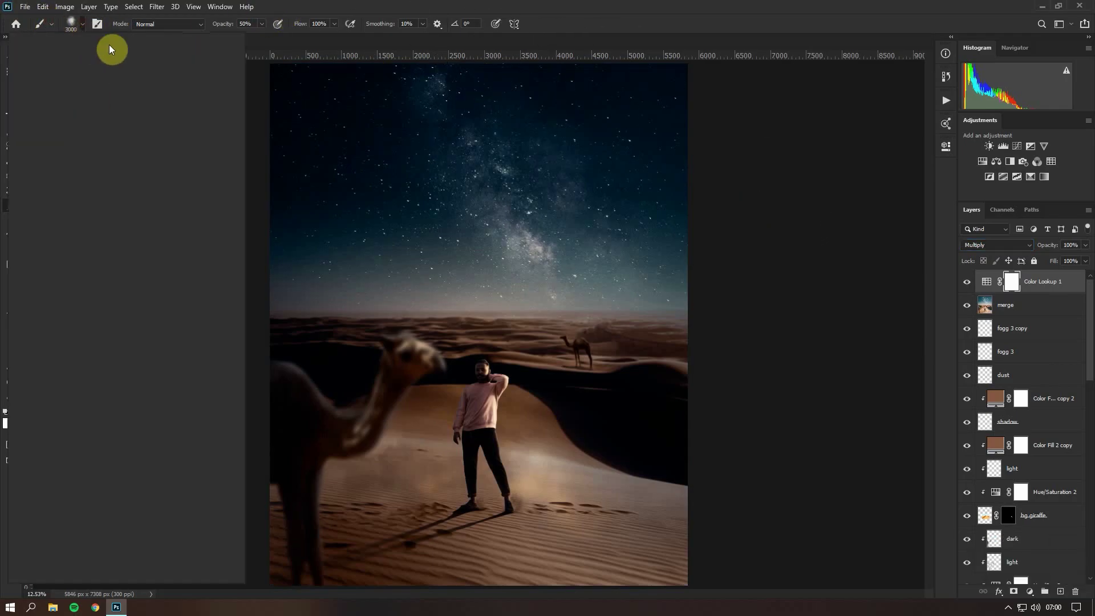
pyautogui.click(83, 24)
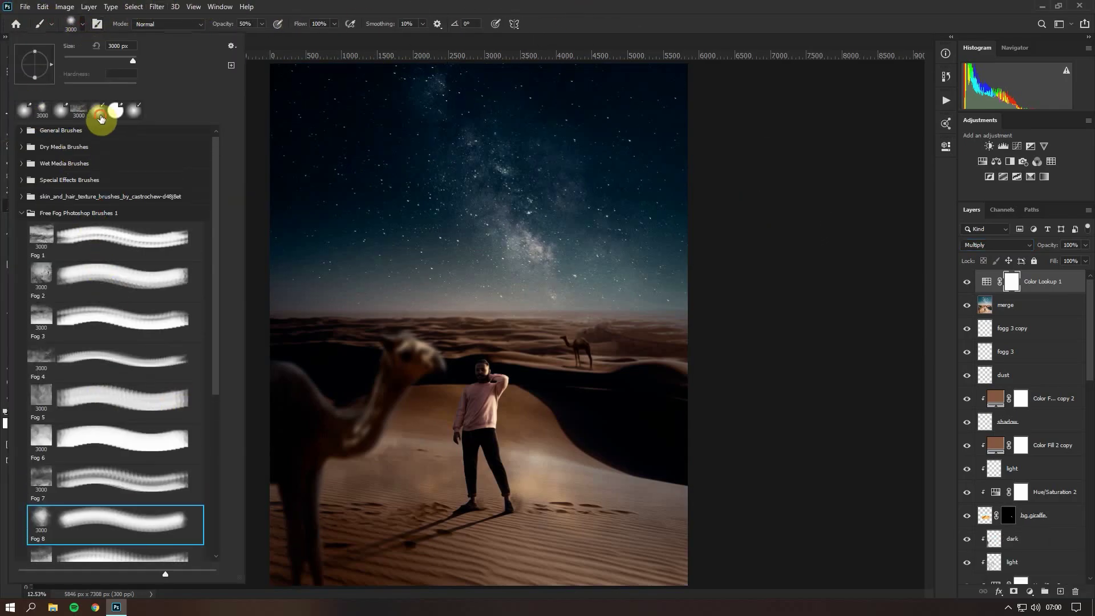
pyautogui.doubleClick(100, 118)
pyautogui.press('7')
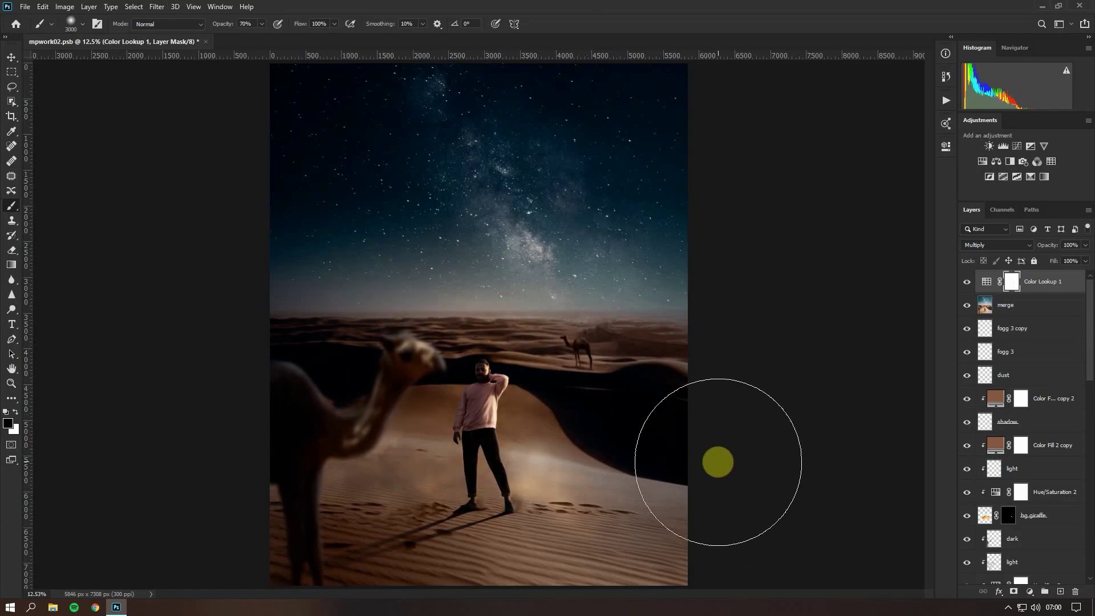
pyautogui.scroll(2, 717, 460)
pyautogui.scroll(1, 742, 379)
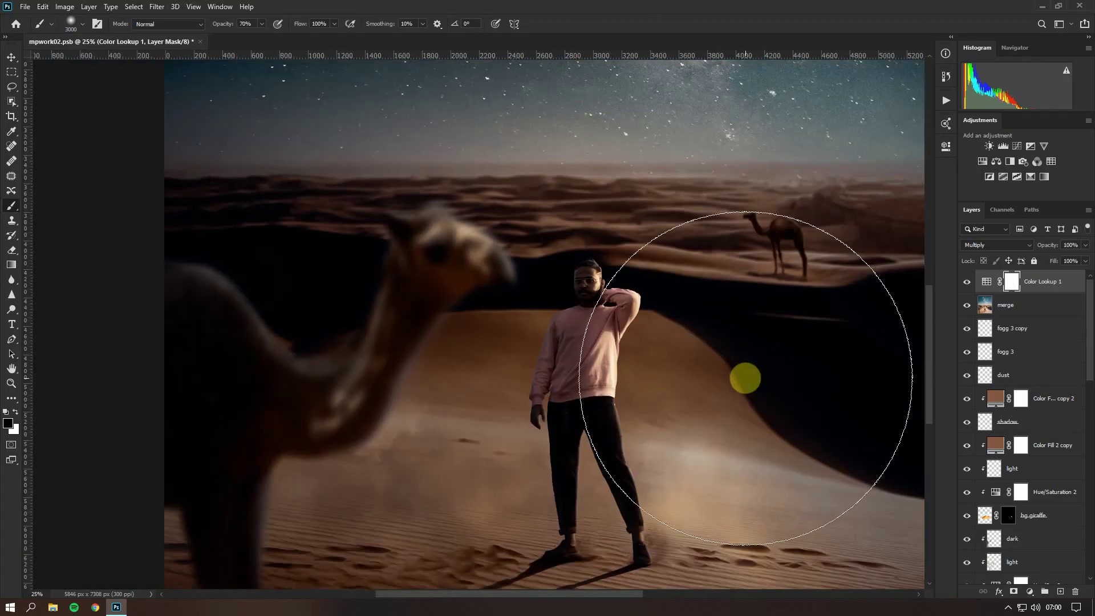
pyautogui.scroll(1, 522, 367)
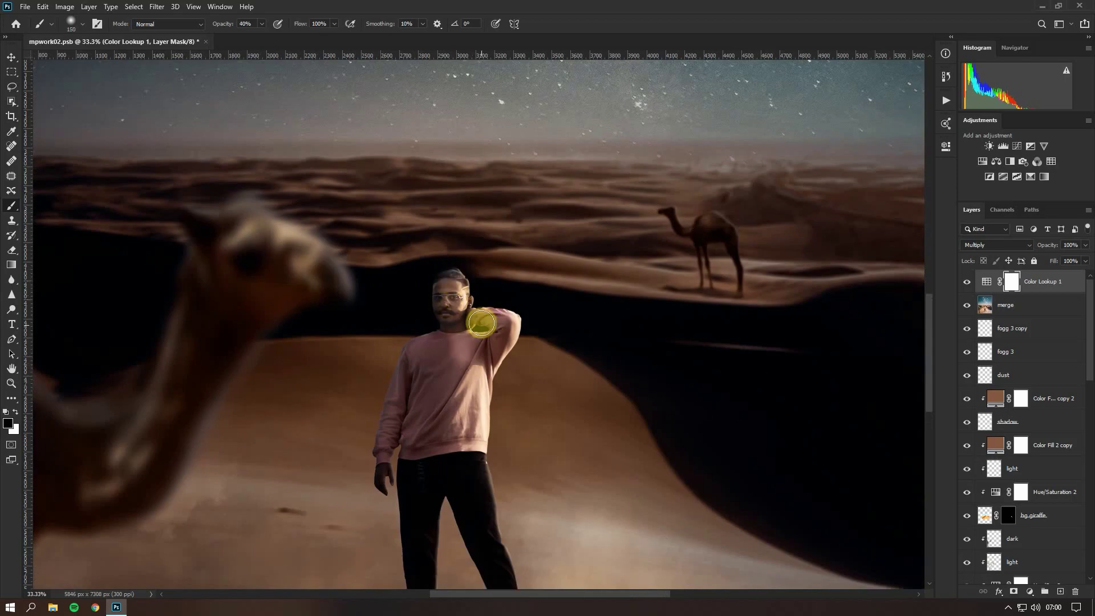
pyautogui.press('[')
pyautogui.press('[')
pyautogui.press('[')
pyautogui.moveTo(481, 324); pyautogui.dragTo(384, 466)
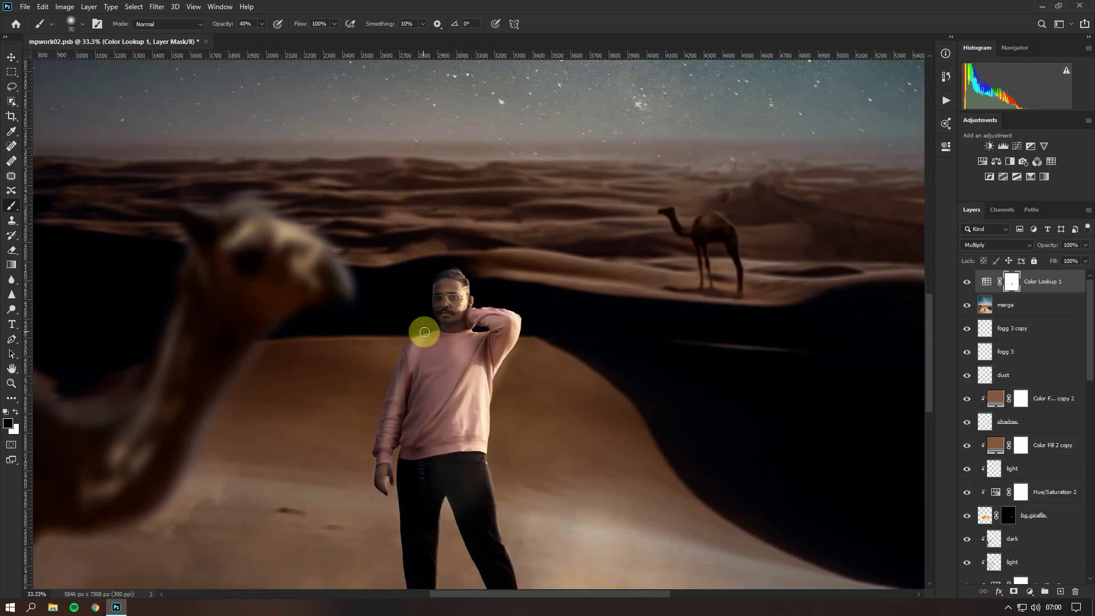
# Step: Enlarge the brush to 250 at 10% opacity and zoom out to the whole composition
pyautogui.press(']')
pyautogui.press(']')
pyautogui.press(']')
pyautogui.press('2')
pyautogui.press(']')
pyautogui.press(']')
pyautogui.press(']')
pyautogui.scroll(-5, 482, 342)
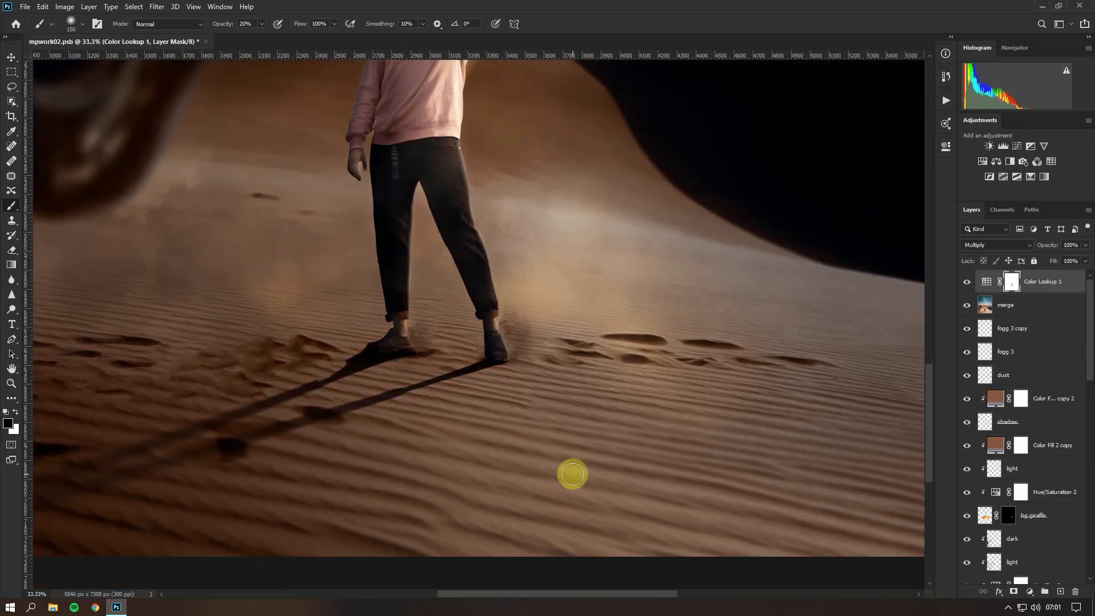
pyautogui.hotkey('ctrl', '0')
pyautogui.hotkey('ctrl', '+')
pyautogui.press('1')
pyautogui.press(']')
pyautogui.press(']')
pyautogui.press(']')
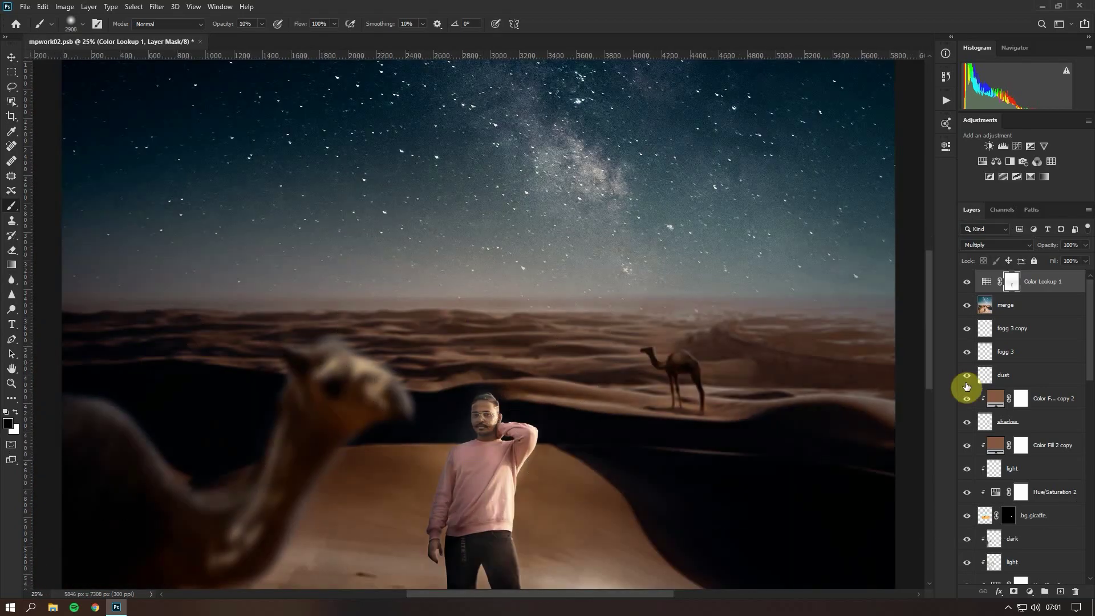
pyautogui.hotkey('ctrl', '-')
pyautogui.press(']')
pyautogui.press(']')
pyautogui.press(']')
pyautogui.press(']')
pyautogui.press(']')
pyautogui.press(']')
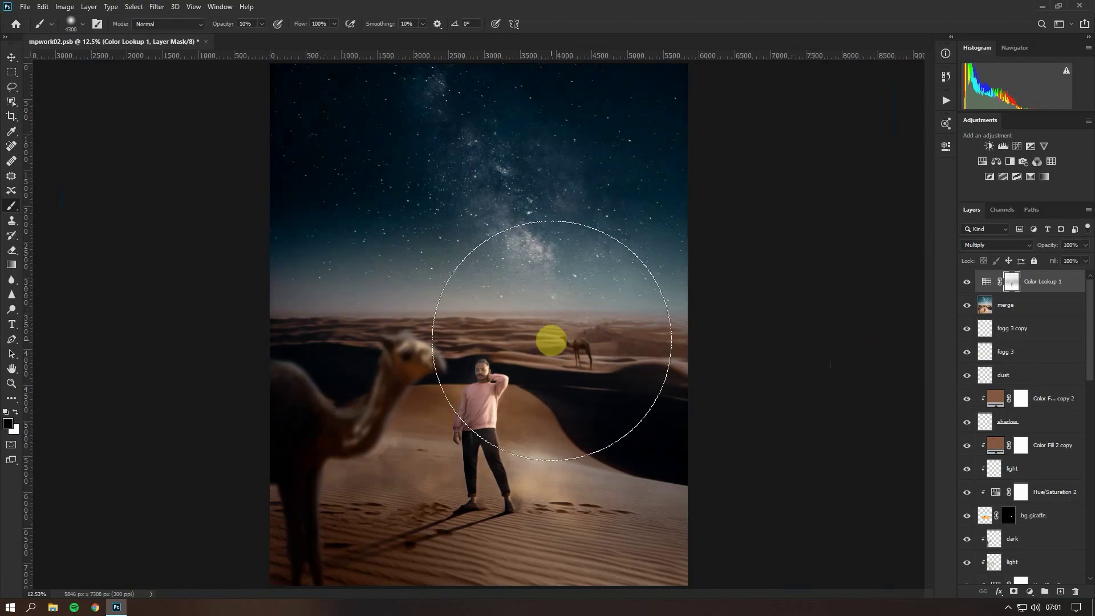
# Step: Paint the mask over the camel's neck and head, then lower Color Lookup 1 opacity
pyautogui.press('[')
pyautogui.press('[')
pyautogui.press('[')
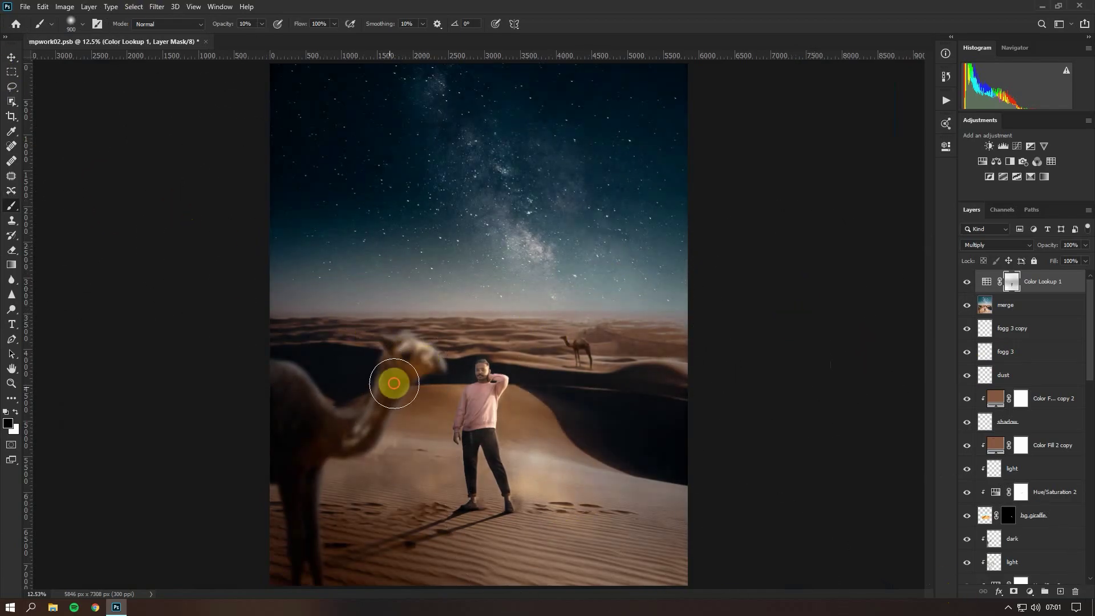
pyautogui.moveTo(394, 384); pyautogui.dragTo(336, 436)
pyautogui.press(']')
pyautogui.press(']')
pyautogui.press(']')
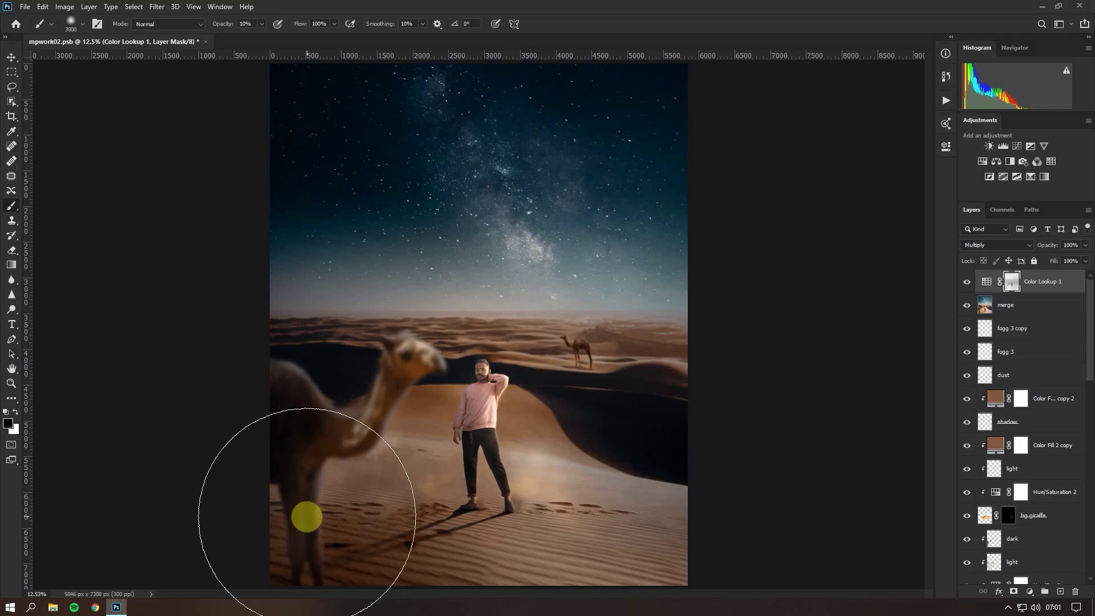
pyautogui.press(']')
pyautogui.press(']')
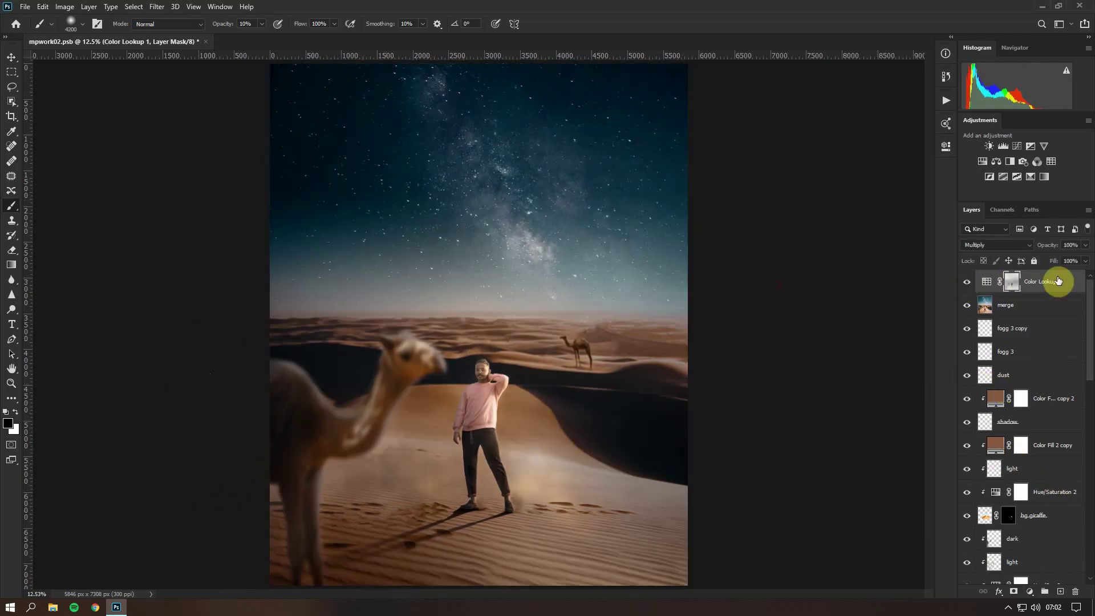
pyautogui.moveTo(1085, 245); pyautogui.dragTo(1038, 260)
# Step: Add a filmstock_50 Color Lookup layer faded to 9% opacity
pyautogui.click(1029, 591)
pyautogui.click(1044, 491)
pyautogui.click(888, 180)
pyautogui.click(904, 313)
# Step: Add a Kodak 5218 Color Lookup layer at 35% opacity
pyautogui.click(1036, 595)
pyautogui.click(1044, 491)
pyautogui.click(889, 181)
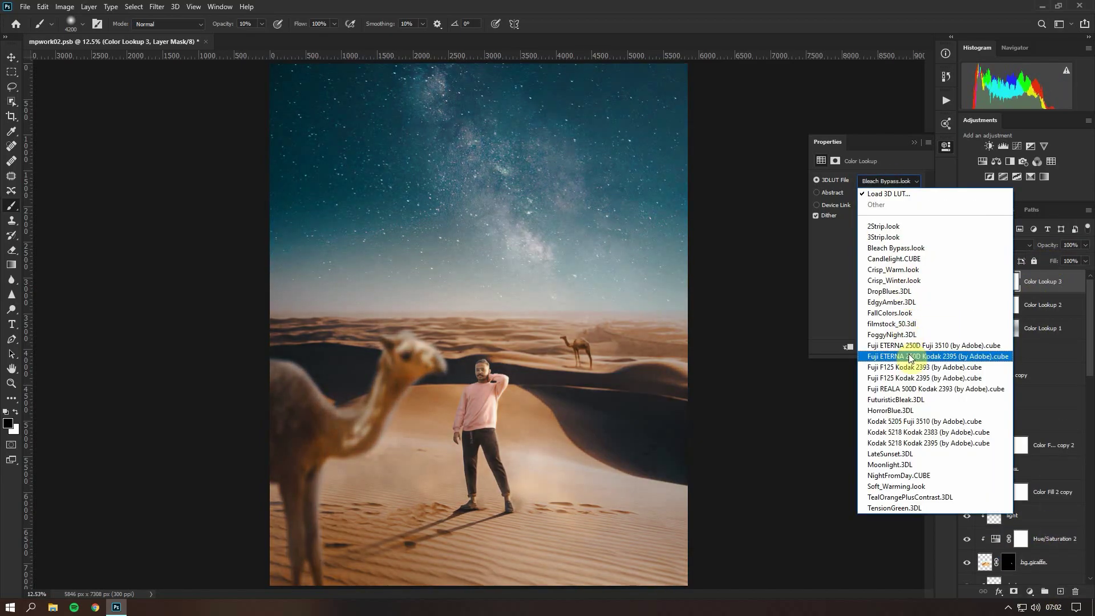
pyautogui.click(981, 357)
pyautogui.moveTo(1085, 244); pyautogui.dragTo(1052, 260)
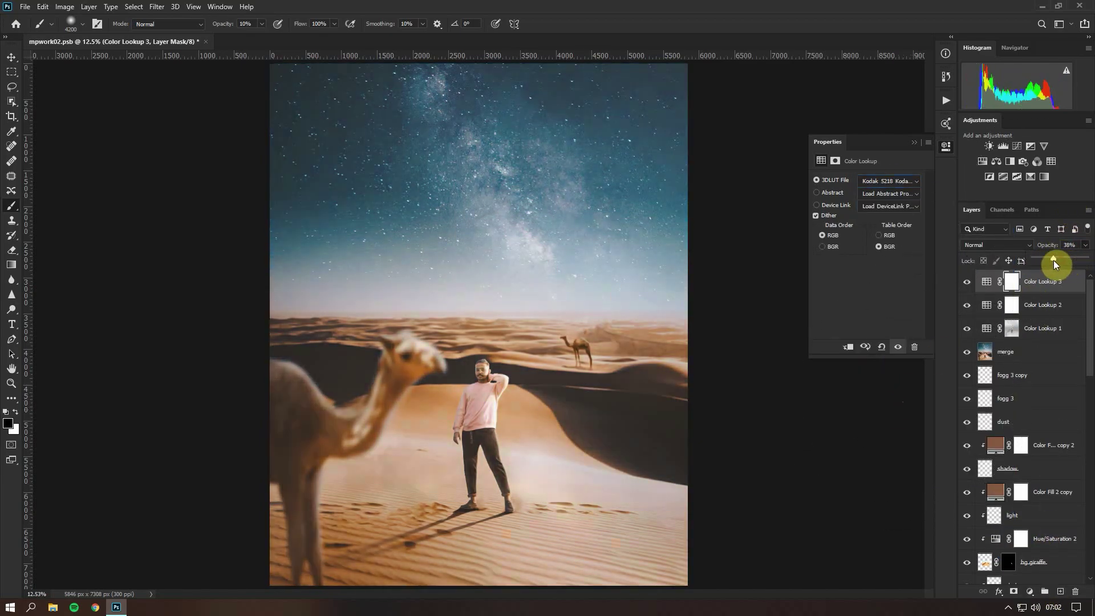
# Step: Add a NightFromDay Color Lookup layer faded to about 17% opacity
pyautogui.click(1036, 594)
pyautogui.click(1043, 490)
pyautogui.click(888, 180)
pyautogui.click(901, 507)
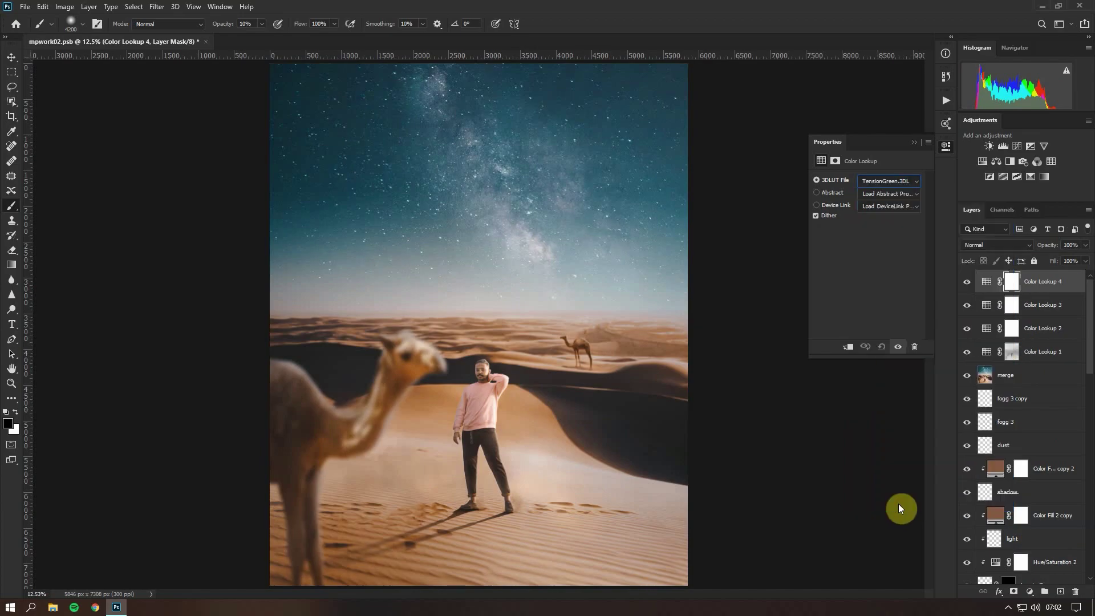
pyautogui.moveTo(1047, 258); pyautogui.dragTo(1042, 261)
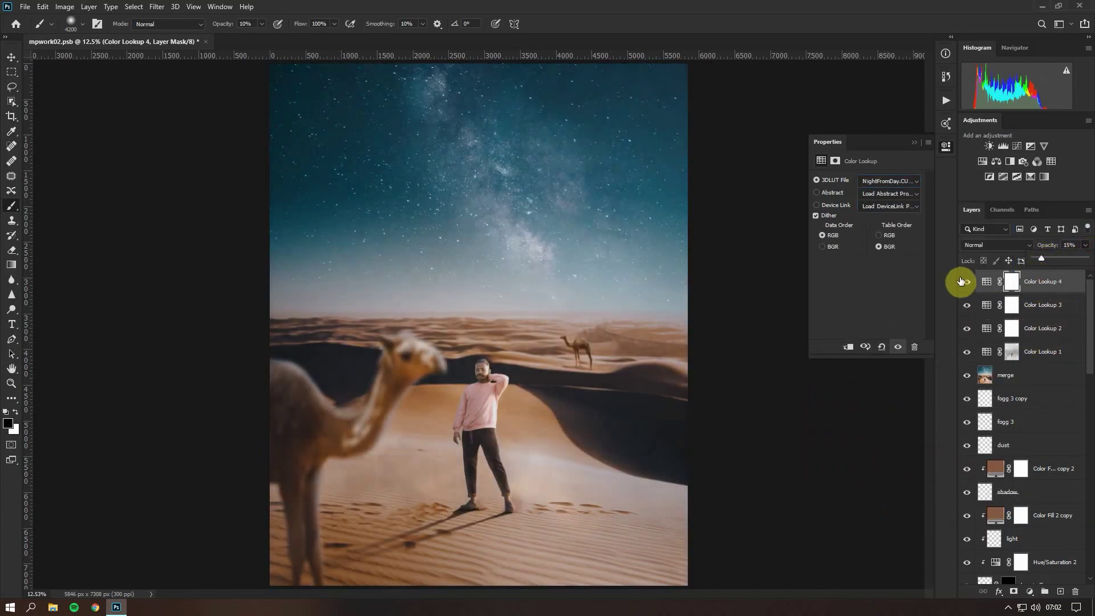
# Step: Add an EdgyAmber.3DL Color Lookup layer faded to 0% opacity
pyautogui.click(1036, 595)
pyautogui.click(1044, 490)
pyautogui.click(889, 180)
pyautogui.click(925, 313)
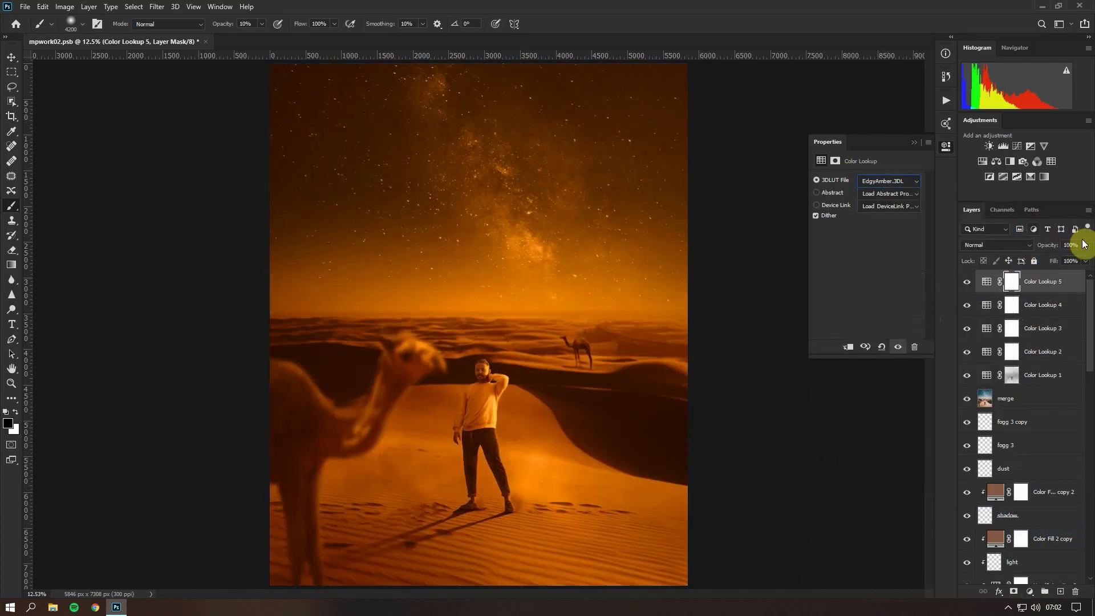
pyautogui.click(1085, 244)
pyautogui.moveTo(1082, 258); pyautogui.dragTo(1046, 262)
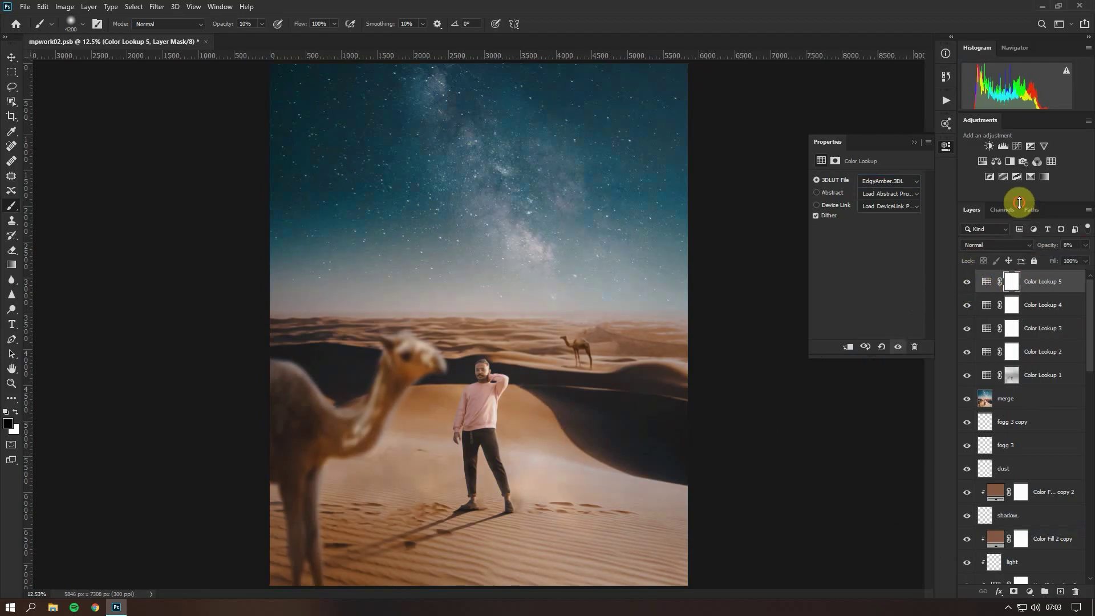
pyautogui.moveTo(1019, 202); pyautogui.dragTo(1015, 117)
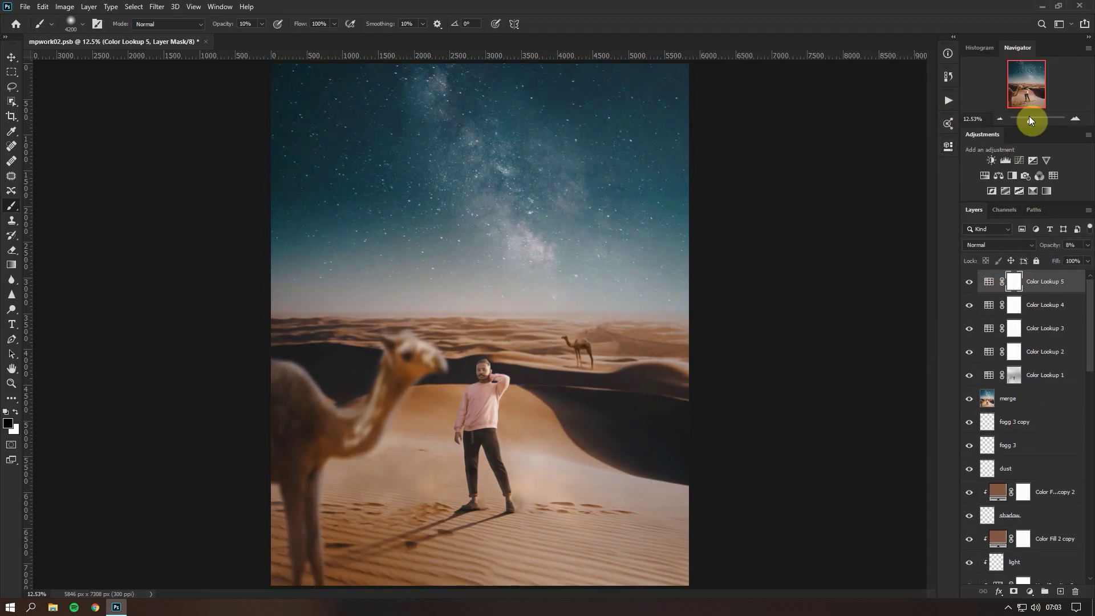
# Step: Rotate and shift the Layer 1 light rays, then delete Layer 1
pyautogui.click(1032, 492)
pyautogui.hotkey('ctrl', 't')
pyautogui.moveTo(480, 233)
pyautogui.mouseDown()
pyautogui.moveTo(558, 589)
pyautogui.moveTo(599, 306)
pyautogui.moveTo(711, 169)
pyautogui.mouseUp()
pyautogui.press('Return')
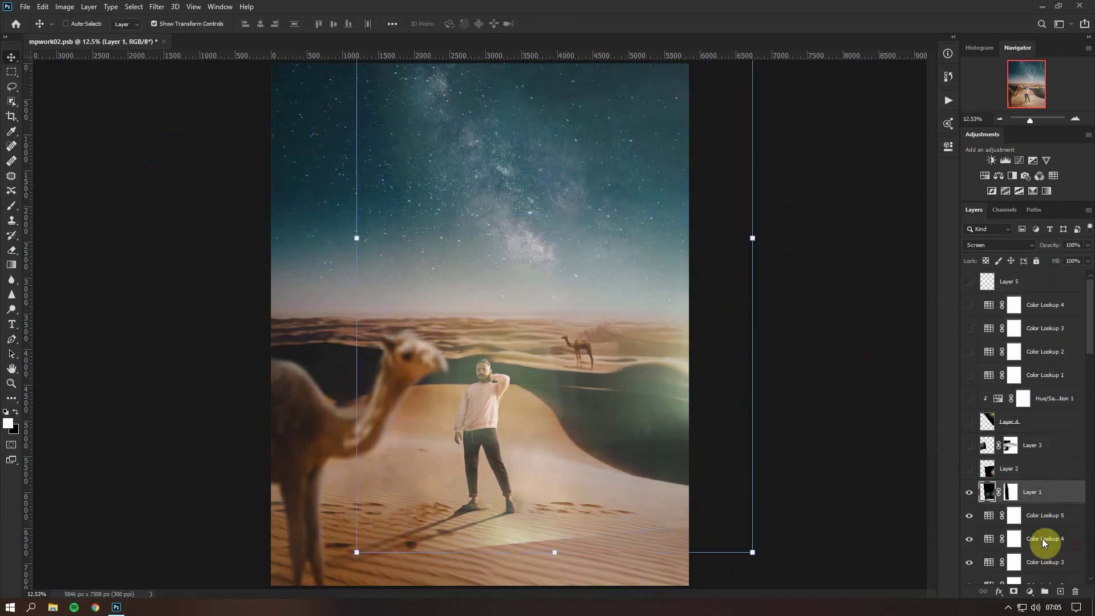
pyautogui.moveTo(687, 566)
pyautogui.mouseDown()
pyautogui.moveTo(960, 475)
pyautogui.moveTo(592, 566)
pyautogui.mouseUp()
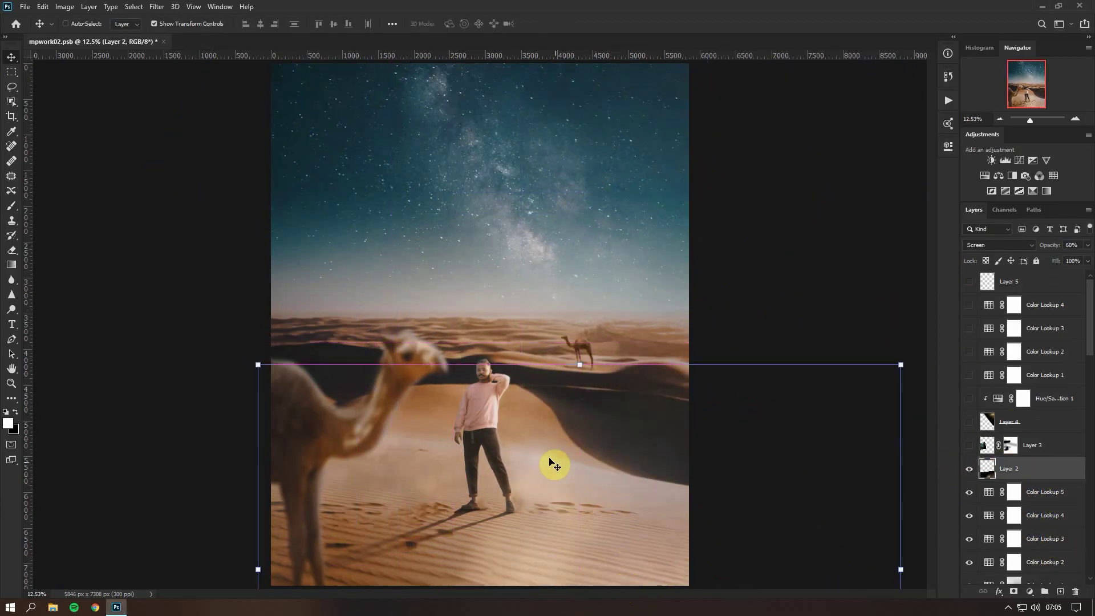
pyautogui.press('Delete')
# Step: Erase part of Layer 2's glow at the lower right with a smaller eraser
pyautogui.press('e')
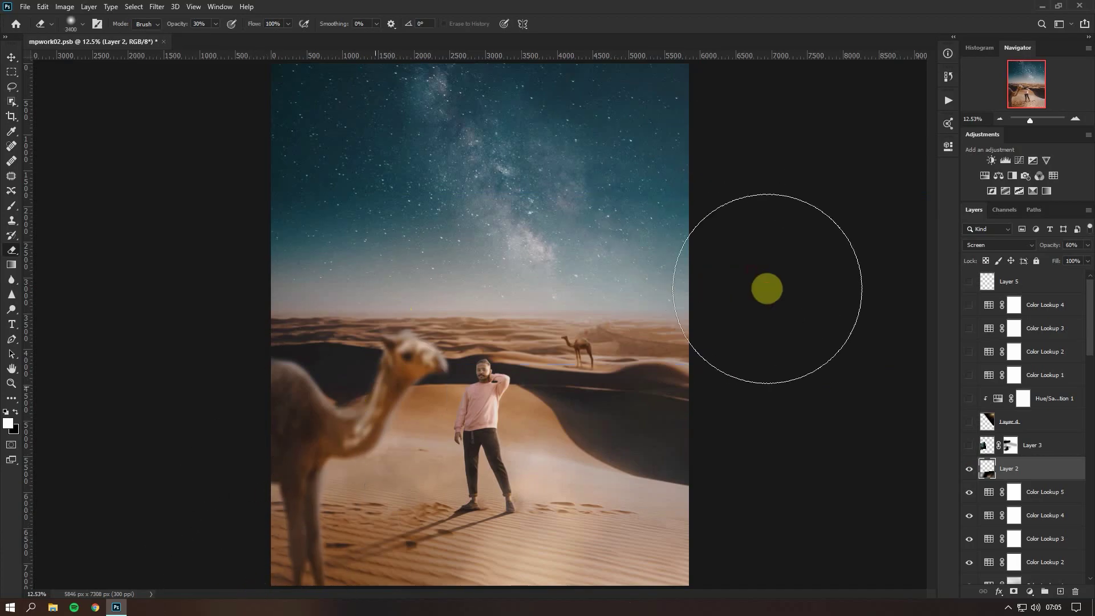
pyautogui.press('[')
pyautogui.press('[')
pyautogui.press('[')
pyautogui.moveTo(764, 288); pyautogui.dragTo(709, 362)
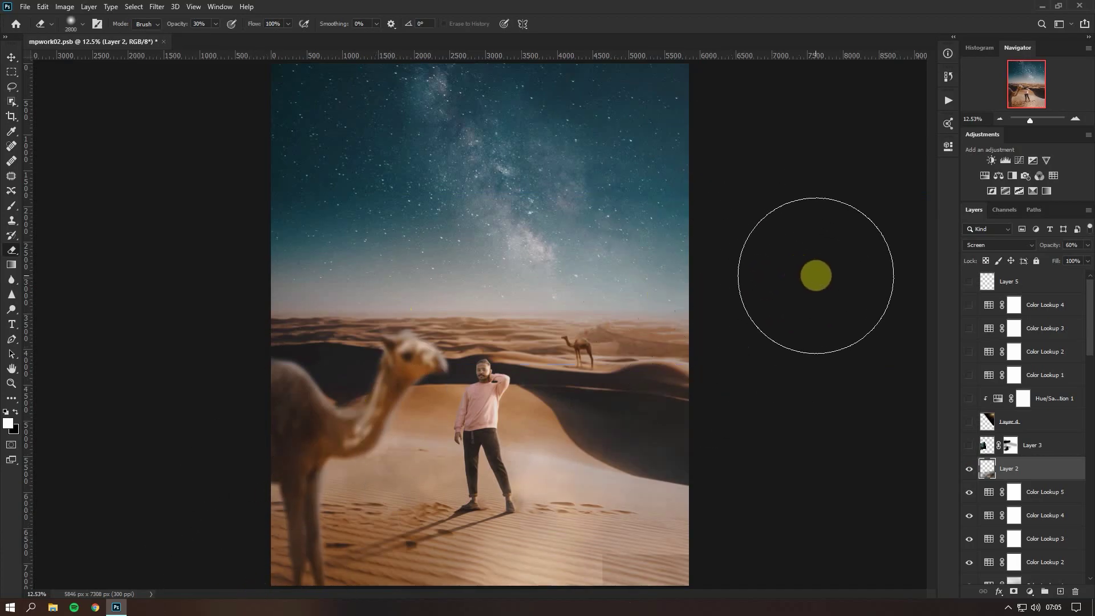
# Step: Show Layer 3, enlarge its glow to about 147%, and erase it off the camel's neck at 30%
pyautogui.click(969, 445)
pyautogui.click(1032, 445)
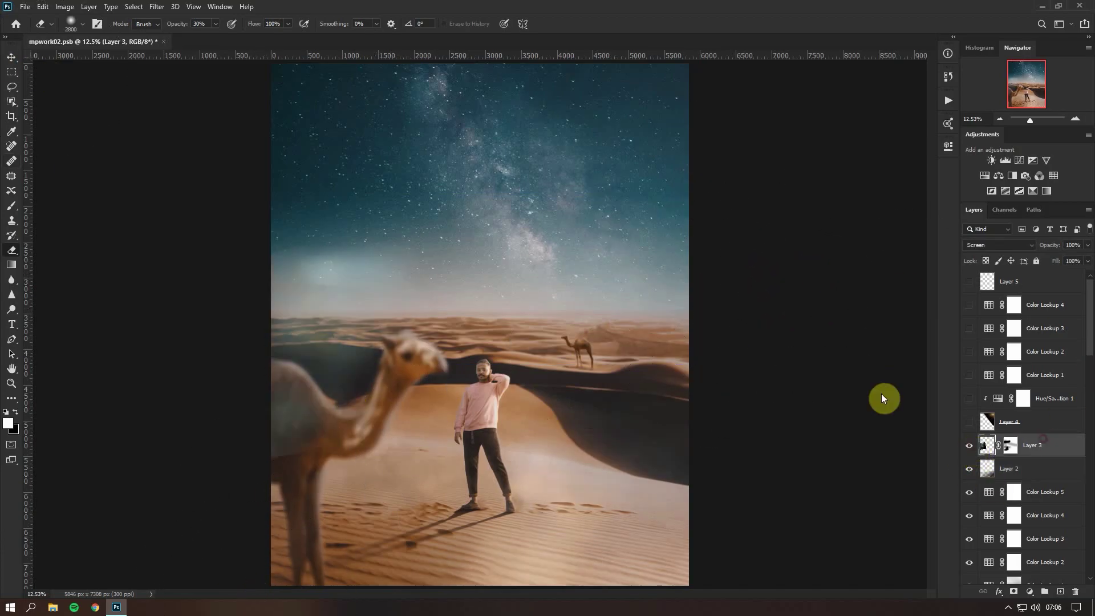
pyautogui.hotkey('ctrl', 't')
pyautogui.moveTo(391, 366)
pyautogui.mouseDown()
pyautogui.moveTo(594, 329)
pyautogui.moveTo(562, 435)
pyautogui.mouseUp()
pyautogui.press('Return')
pyautogui.press('e')
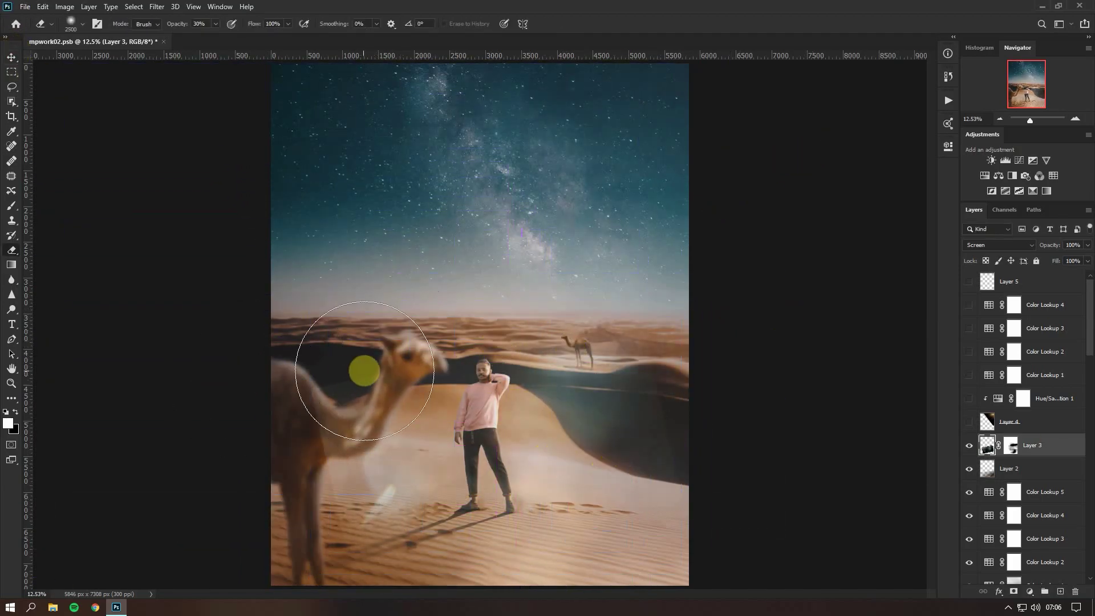
pyautogui.press('3')
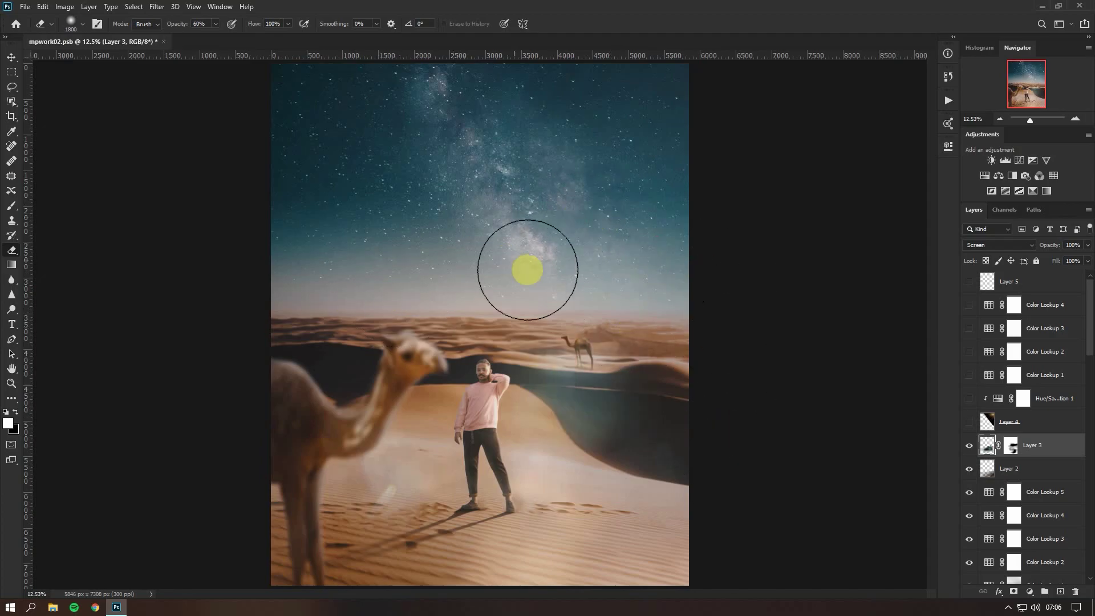
pyautogui.click(352, 367)
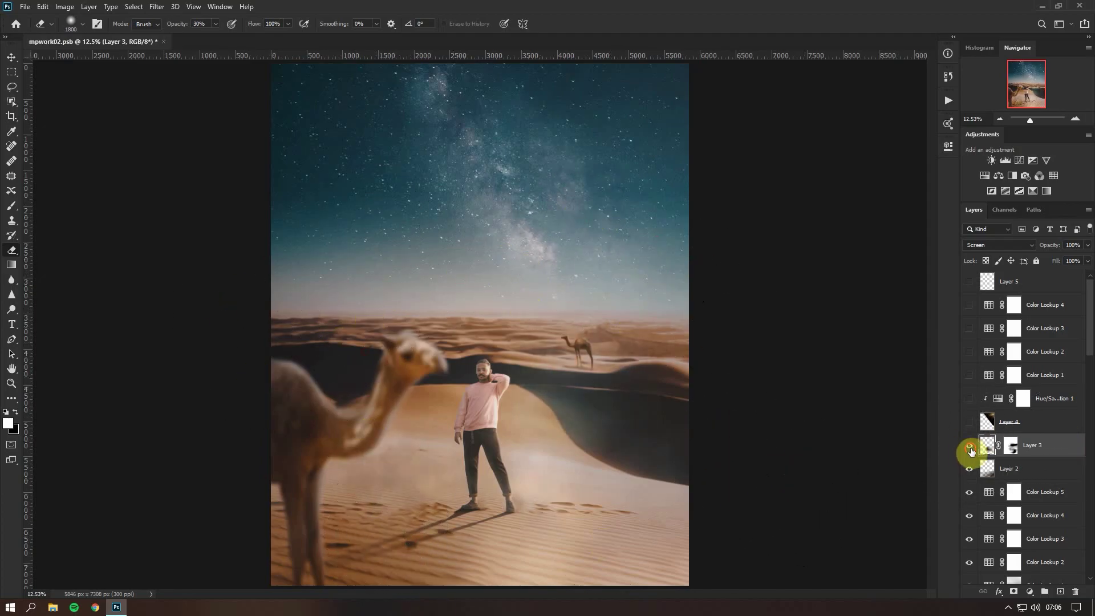
# Step: Show Layer 4, stretch its light rays wider to the right, and dim it to 35% opacity
pyautogui.press('v')
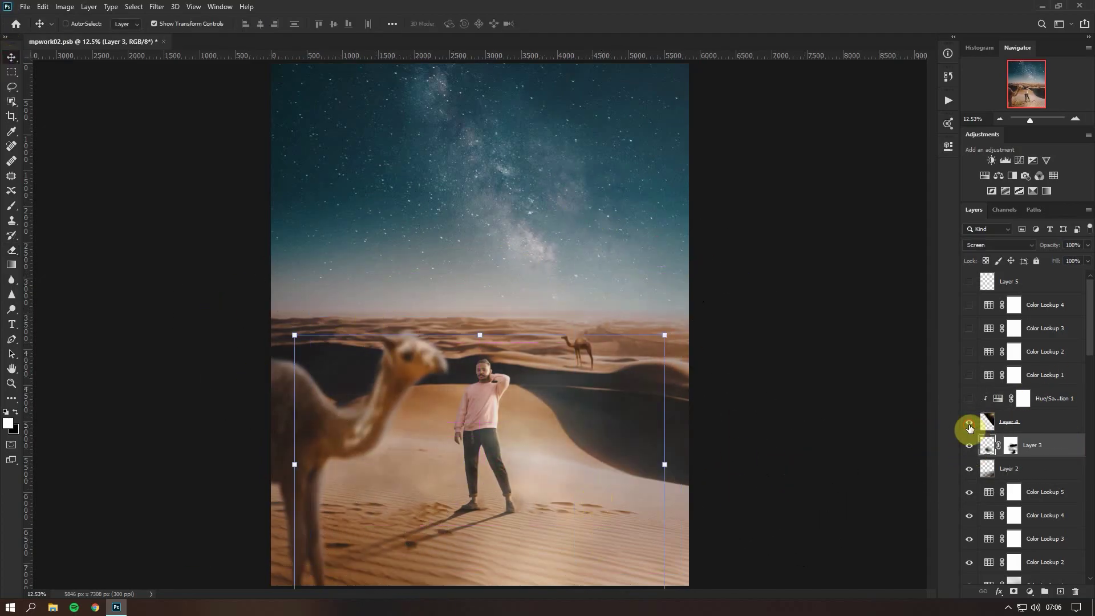
pyautogui.moveTo(968, 398); pyautogui.dragTo(969, 422)
pyautogui.click(1067, 422)
pyautogui.hotkey('ctrl', 't')
pyautogui.moveTo(76, 361); pyautogui.dragTo(207, 313)
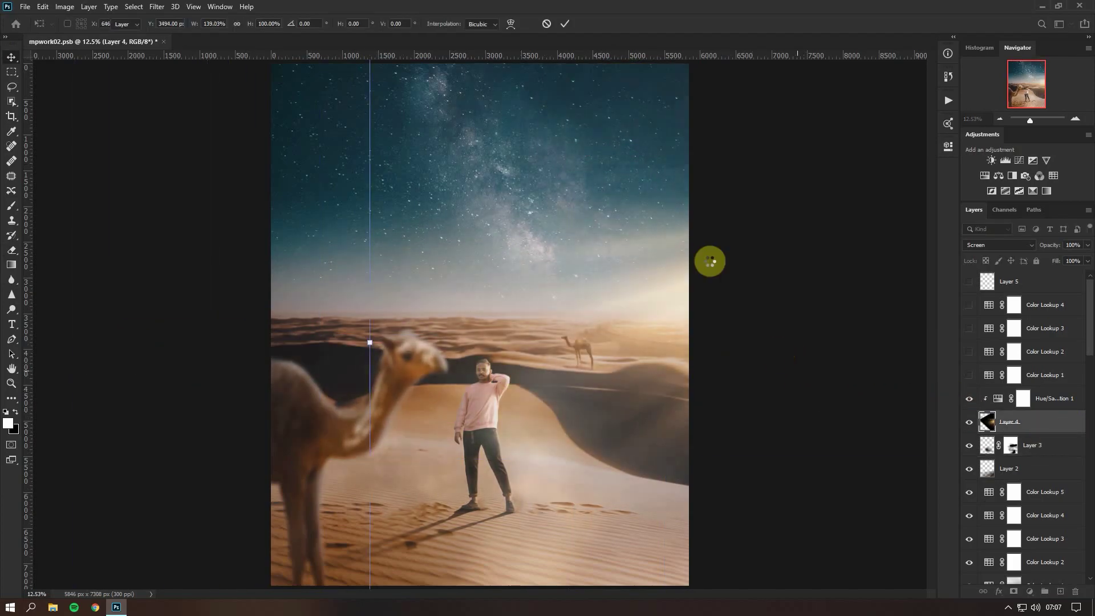
pyautogui.press('Return')
pyautogui.press('e')
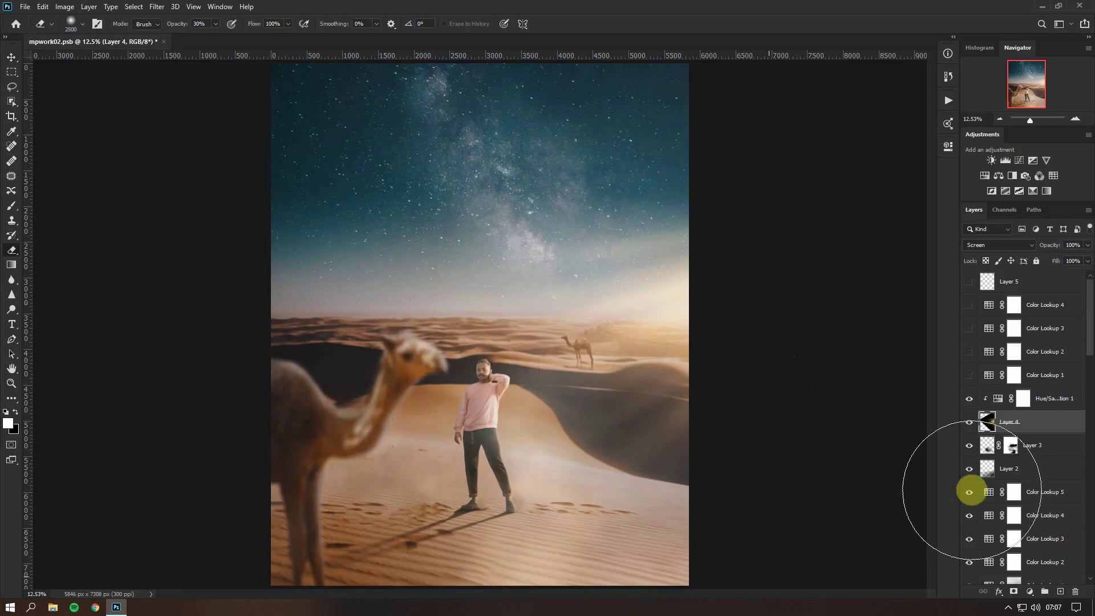
pyautogui.press('v')
pyautogui.moveTo(1088, 245); pyautogui.dragTo(1059, 262)
# Step: Delete Layers 3, 2 and 5 plus the spare Color Lookup layers, then zoom in on the man and camel
pyautogui.click(1026, 445)
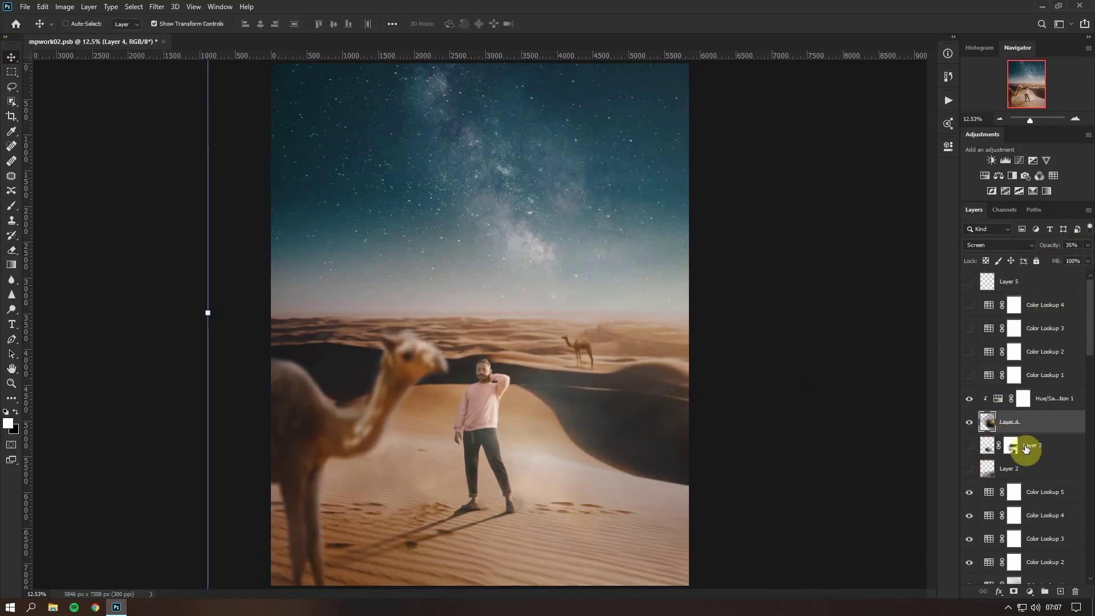
pyautogui.press('Delete')
pyautogui.press('Delete')
pyautogui.click(1034, 354)
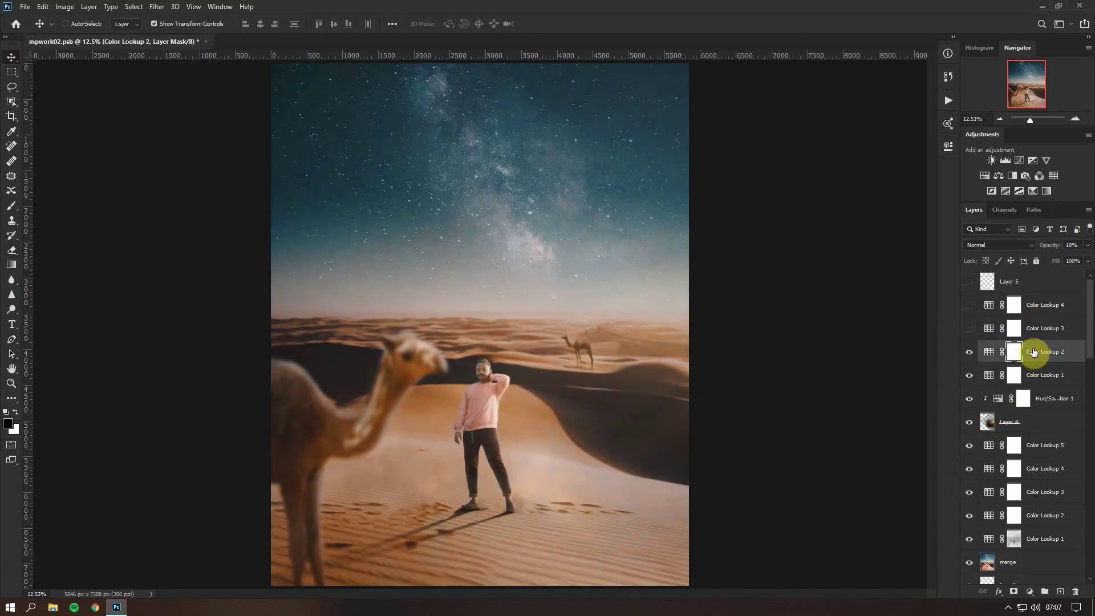
pyautogui.press('Delete')
pyautogui.click(1009, 283)
pyautogui.click(968, 282)
pyautogui.press('Delete')
pyautogui.press('Delete')
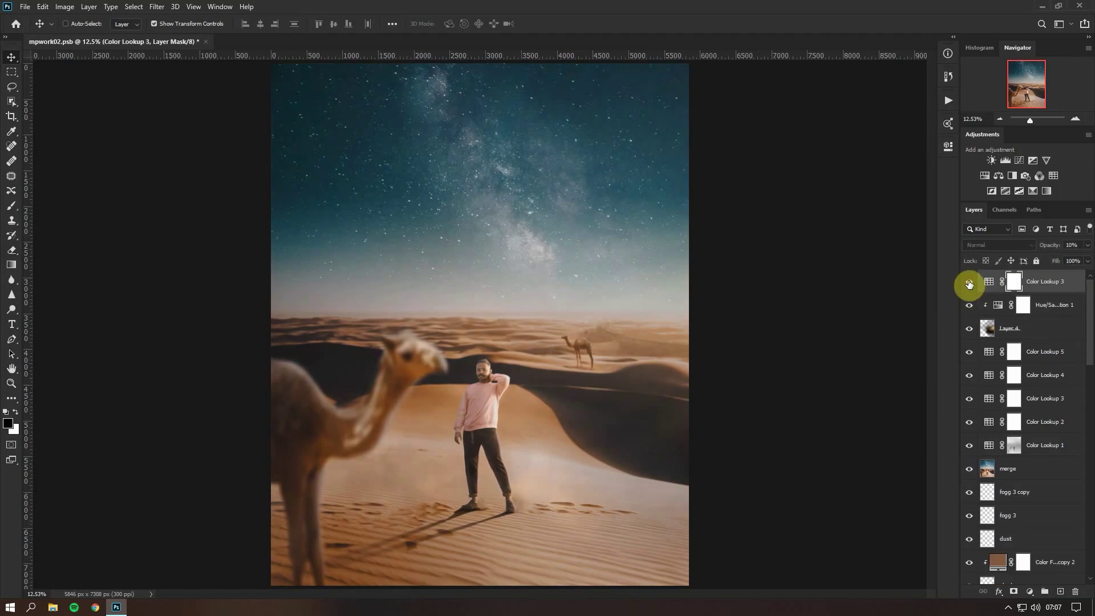
pyautogui.moveTo(1089, 310)
pyautogui.mouseDown()
pyautogui.moveTo(1092, 406)
pyautogui.moveTo(1091, 293)
pyautogui.mouseUp()
pyautogui.click(1084, 451)
pyautogui.hotkey('ctrl', '+')
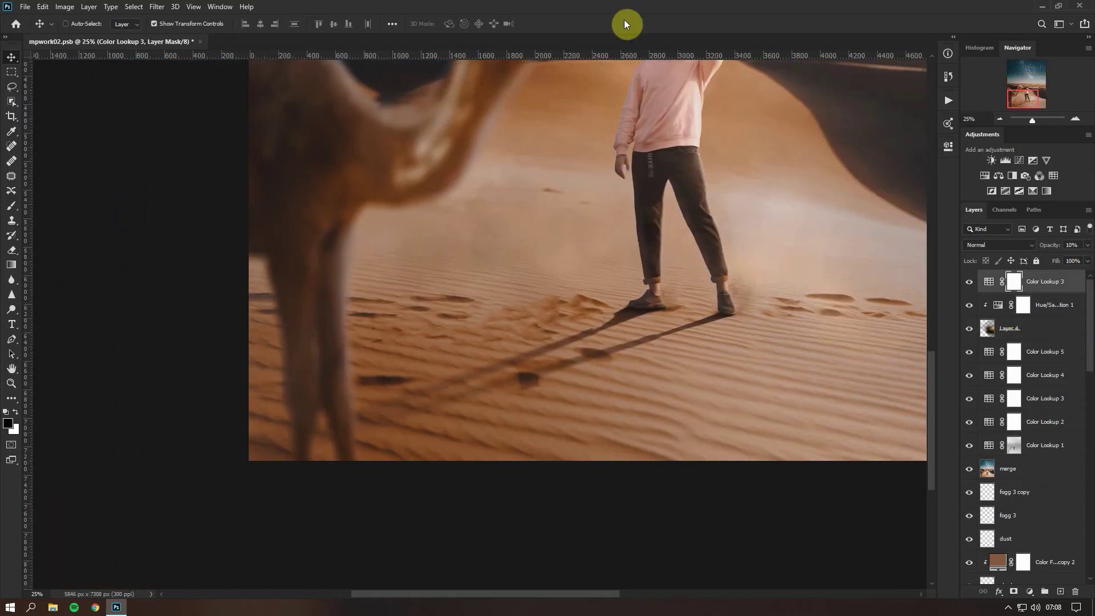